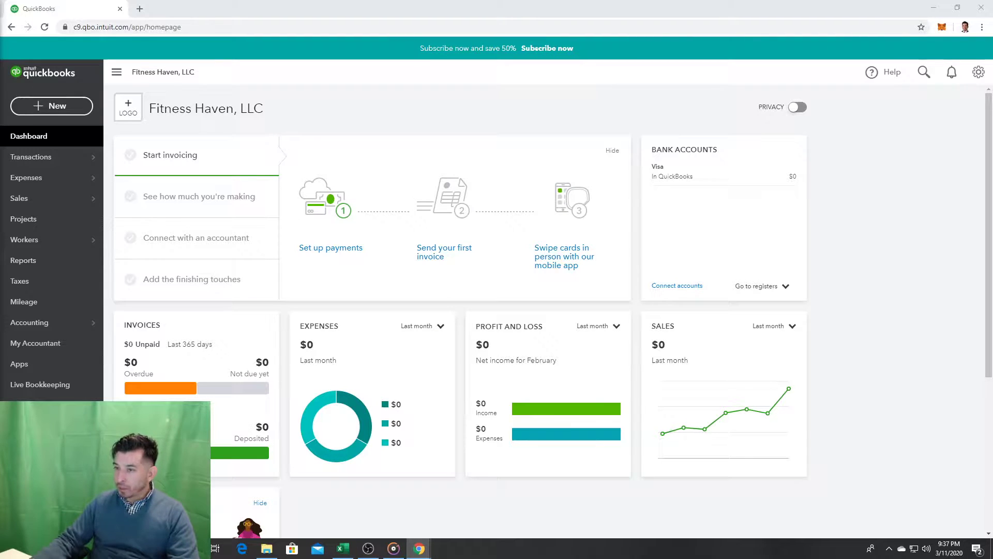
# Step: Open the + New menu of transaction types on the Fitness Haven dashboard
pyautogui.click(64, 104)
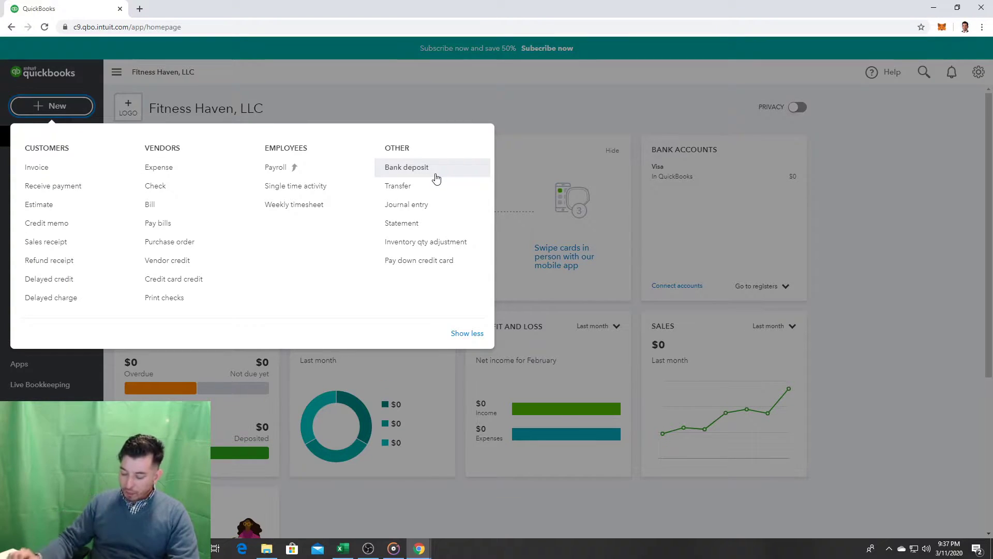
# Step: Choose Bank deposit under Other to open a blank deposit dated 03/11/2020
pyautogui.click(437, 176)
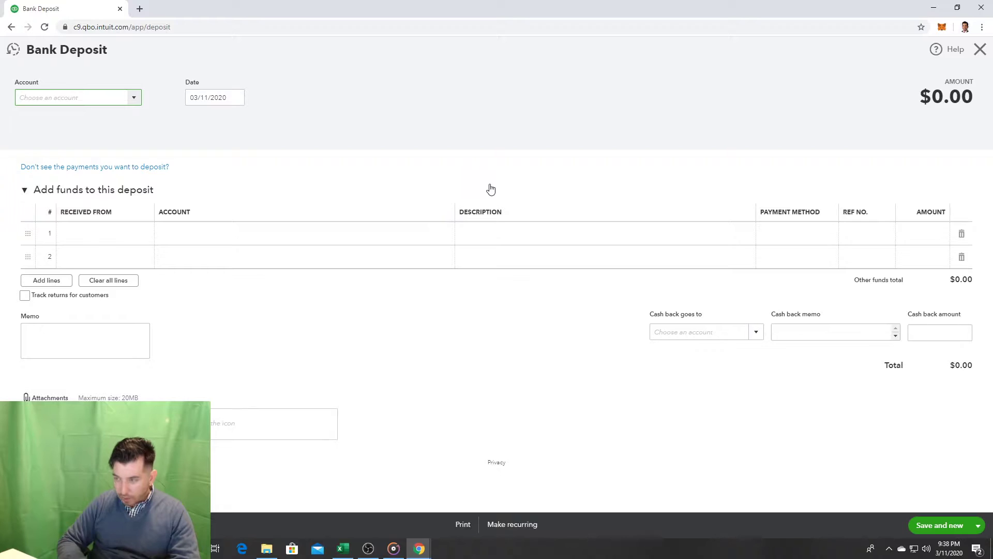
pyautogui.click(134, 98)
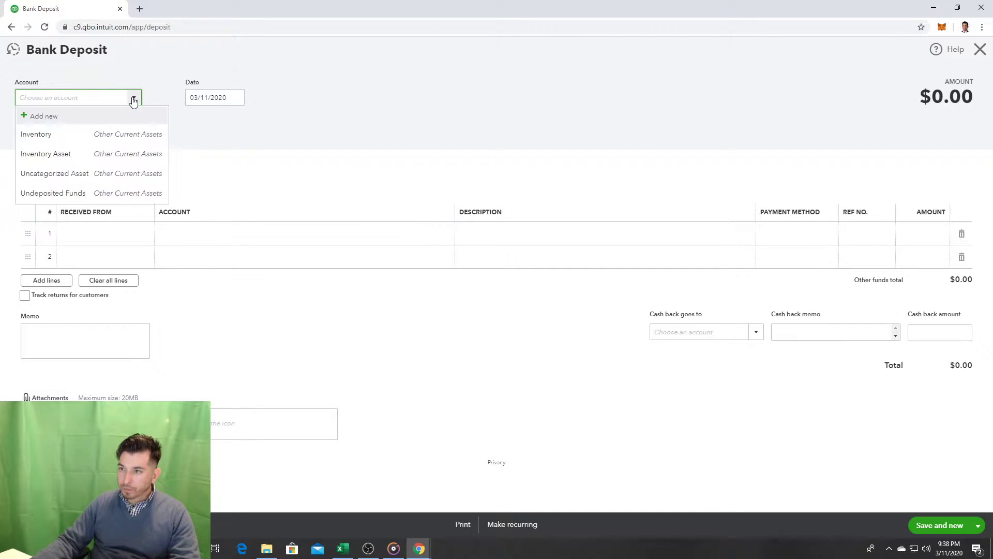
pyautogui.click(133, 100)
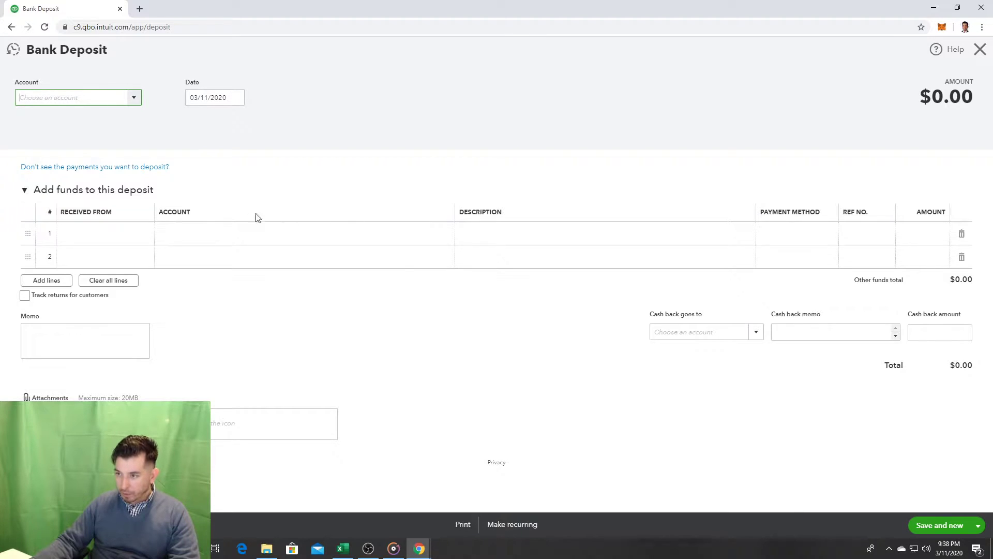
pyautogui.click(210, 233)
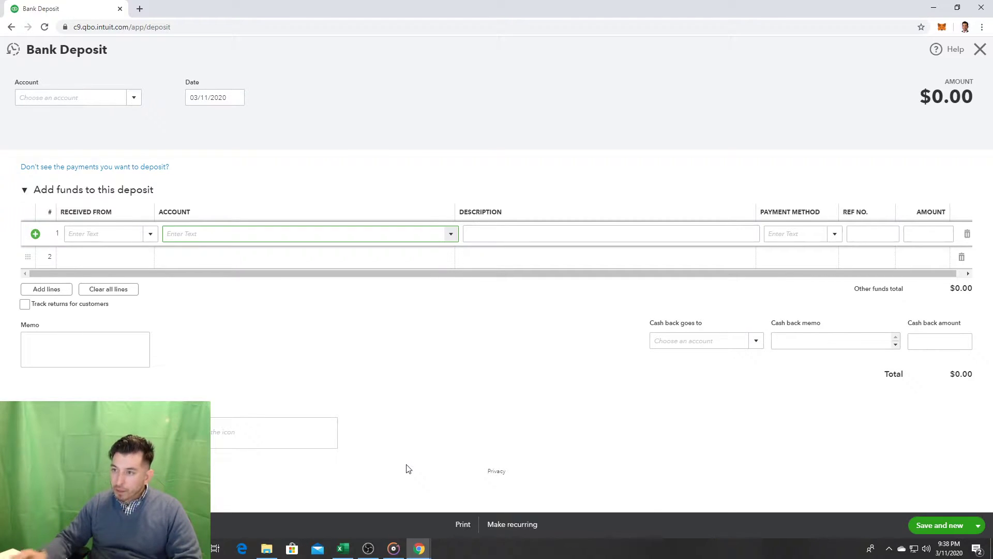
pyautogui.click(155, 233)
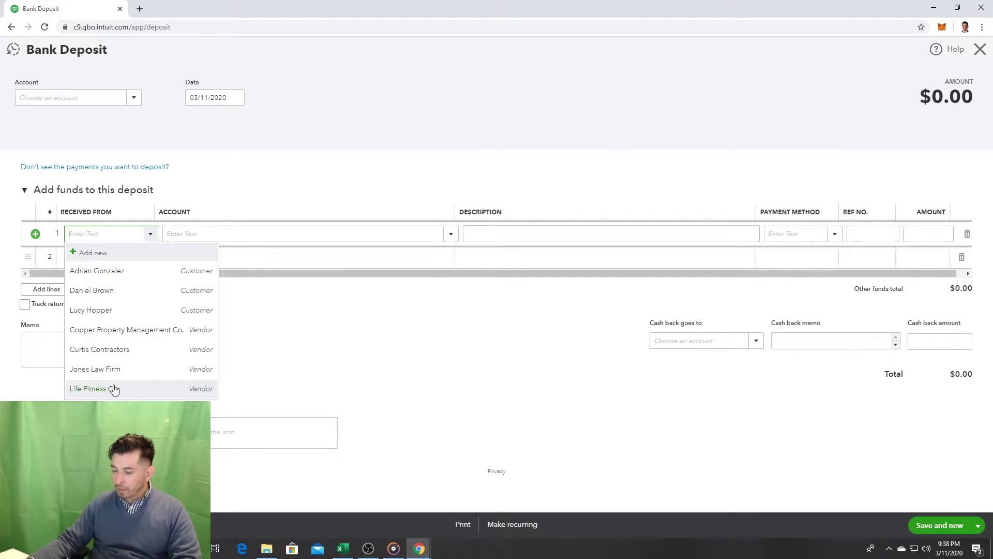
pyautogui.click(313, 171)
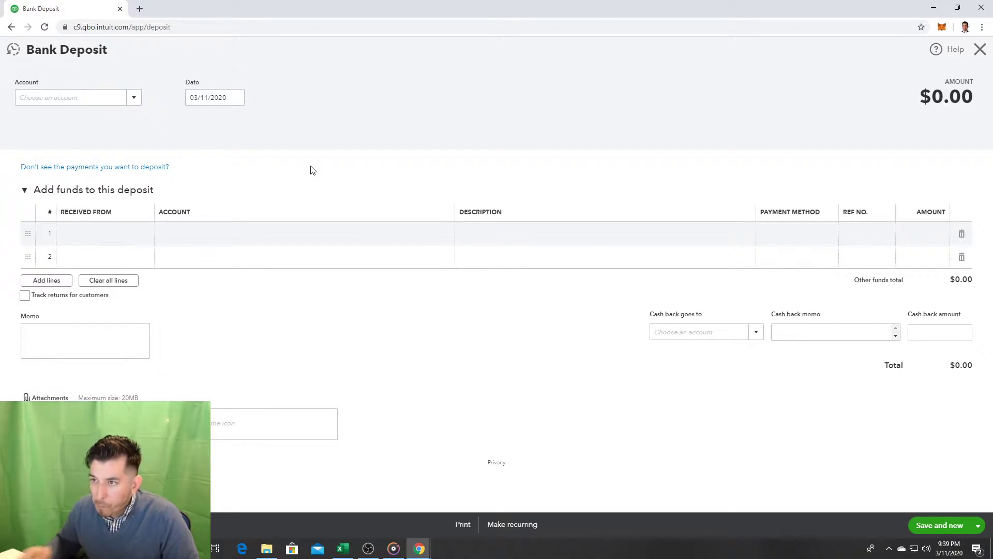
# Step: Browse the deposit account list and the first line's account list without choosing anything
pyautogui.click(133, 98)
pyautogui.click(138, 99)
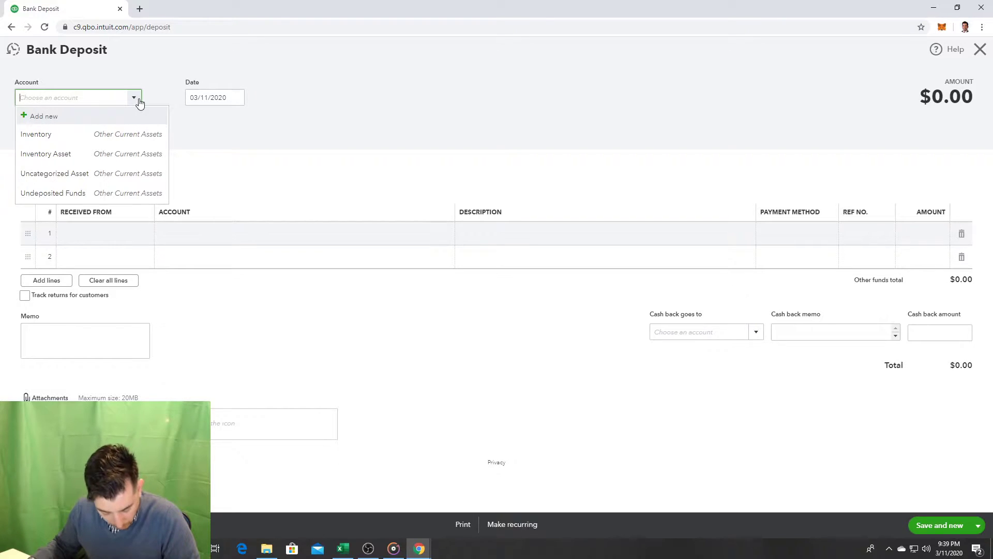
pyautogui.click(138, 99)
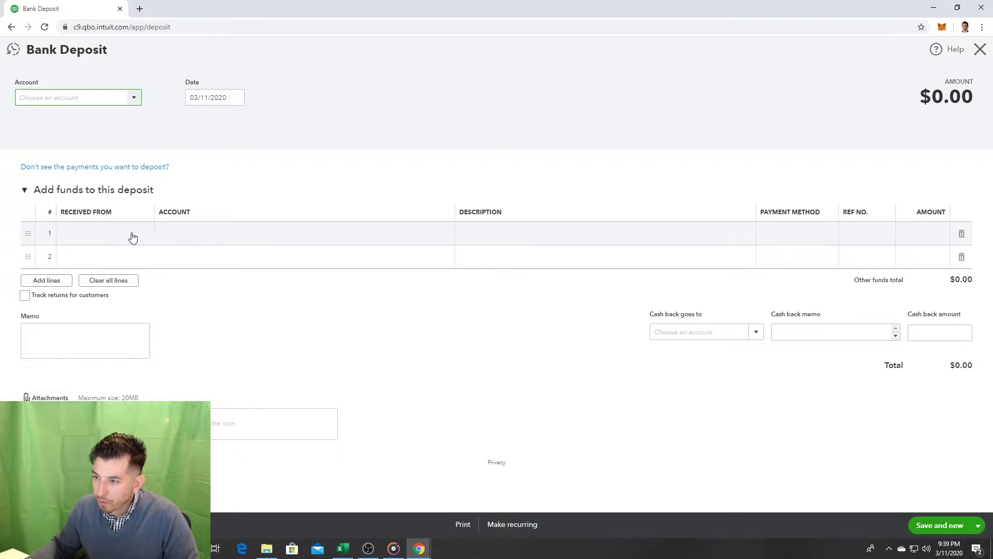
pyautogui.click(131, 236)
pyautogui.click(224, 233)
pyautogui.click(452, 235)
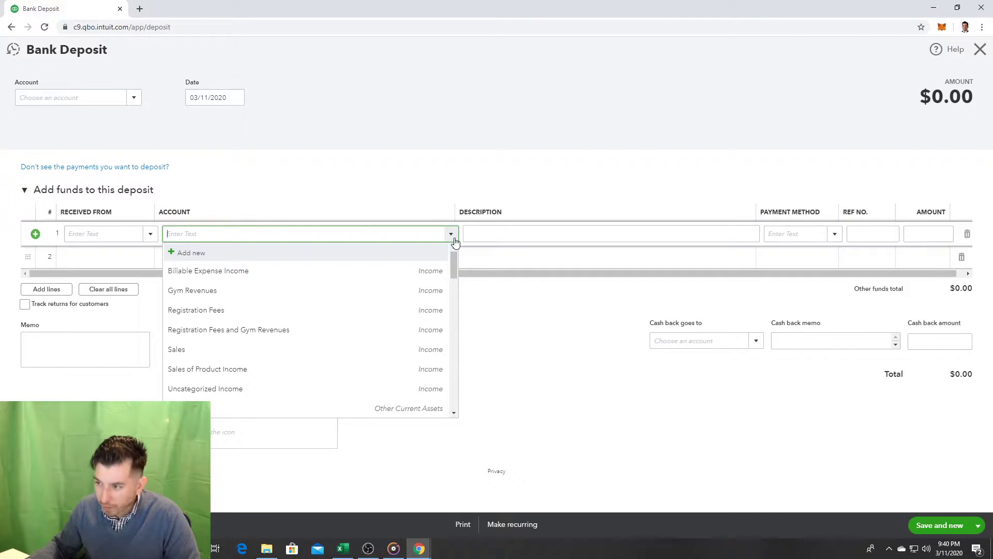
pyautogui.click(463, 259)
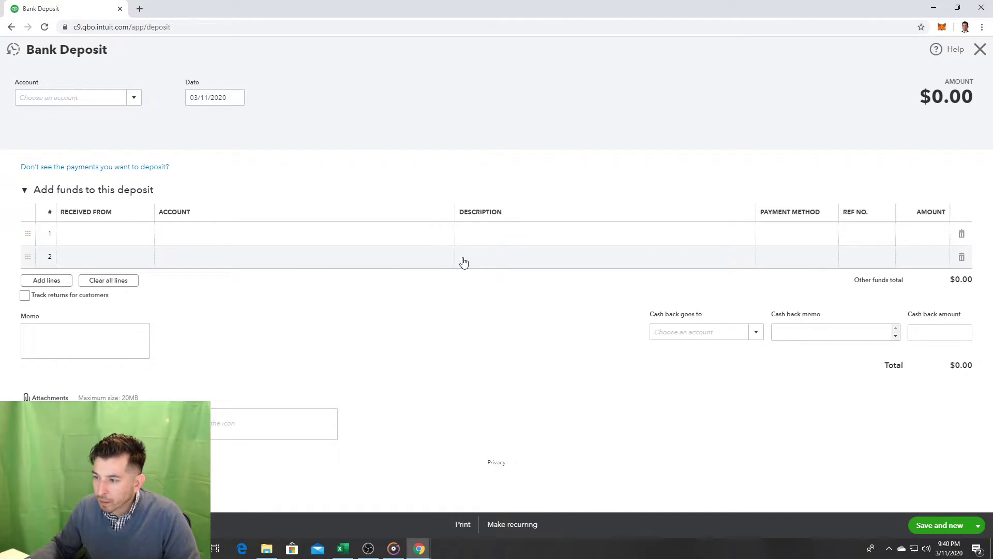
pyautogui.click(447, 236)
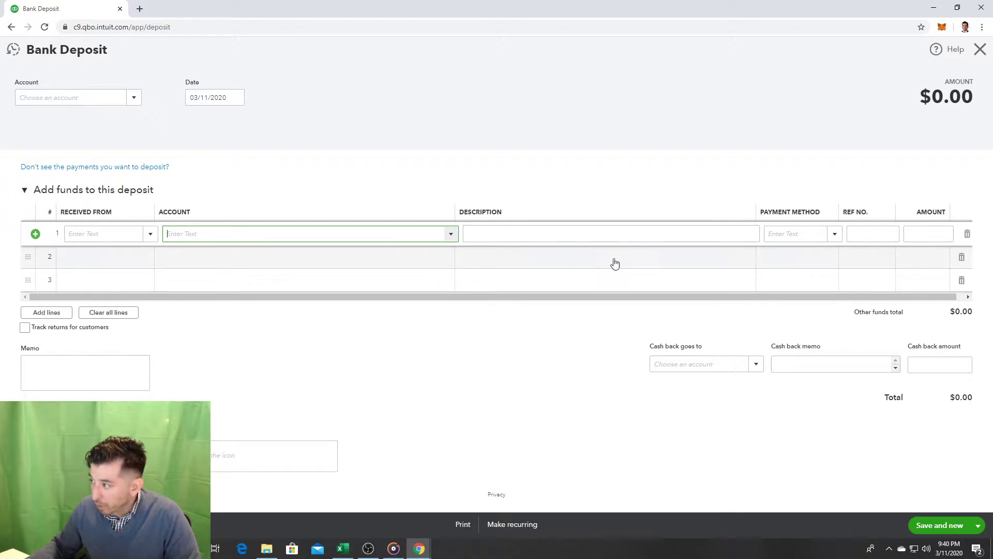
# Step: Enter 15000 as the first line's amount, then scroll through that line's account list
pyautogui.click(923, 231)
pyautogui.write('15000')
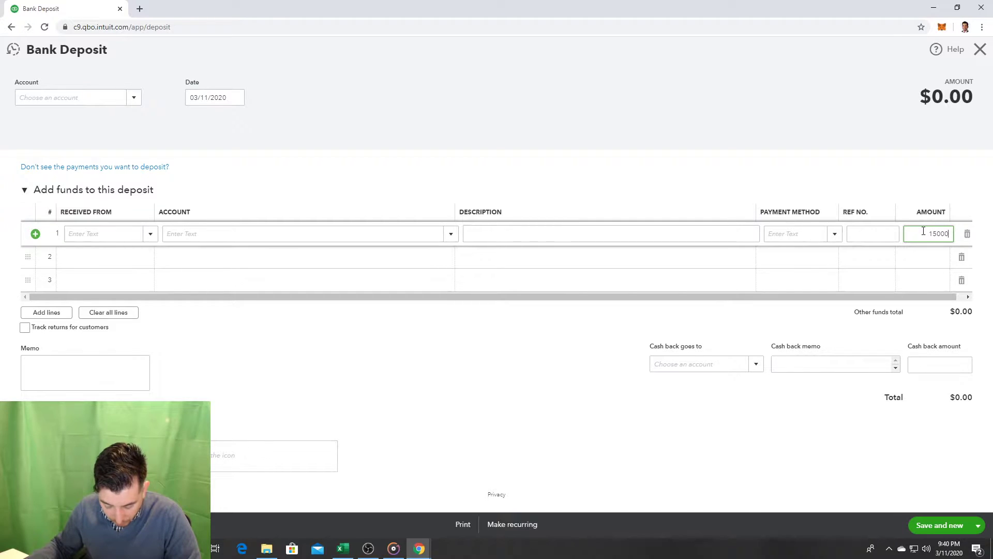
pyautogui.click(453, 234)
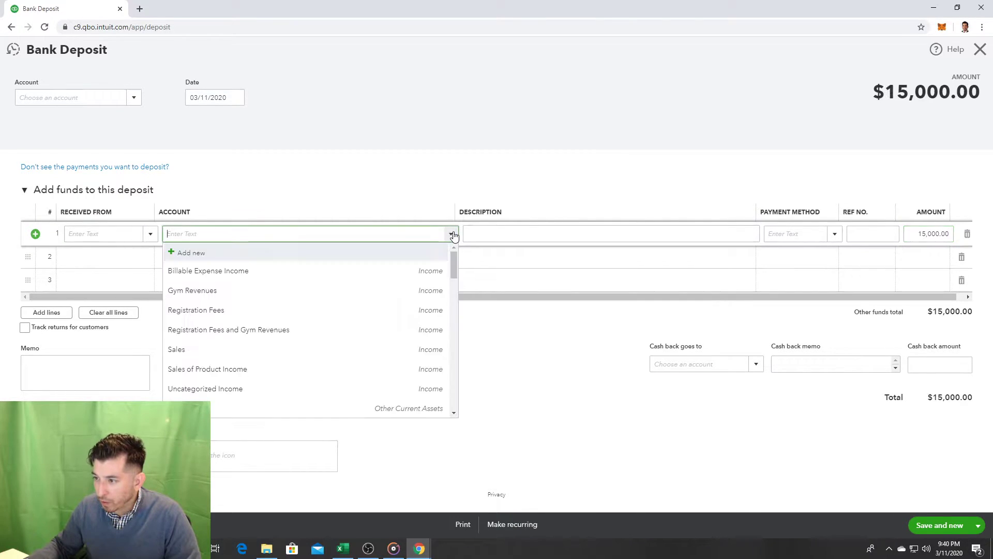
pyautogui.scroll(-2, 424, 318)
pyautogui.scroll(-10, 425, 319)
pyautogui.scroll(-2, 422, 328)
pyautogui.scroll(-3, 388, 310)
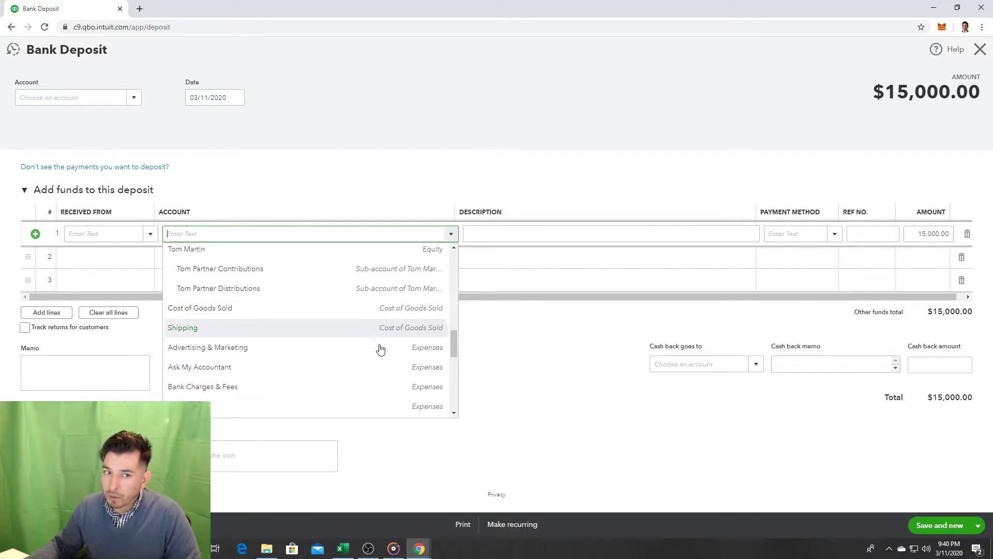
pyautogui.scroll(-5, 380, 349)
pyautogui.scroll(-3, 378, 348)
pyautogui.scroll(2, 364, 348)
pyautogui.scroll(2, 363, 350)
pyautogui.scroll(-1, 357, 360)
pyautogui.scroll(1, 359, 360)
pyautogui.scroll(5, 357, 359)
pyautogui.scroll(6, 353, 358)
pyautogui.scroll(8, 354, 358)
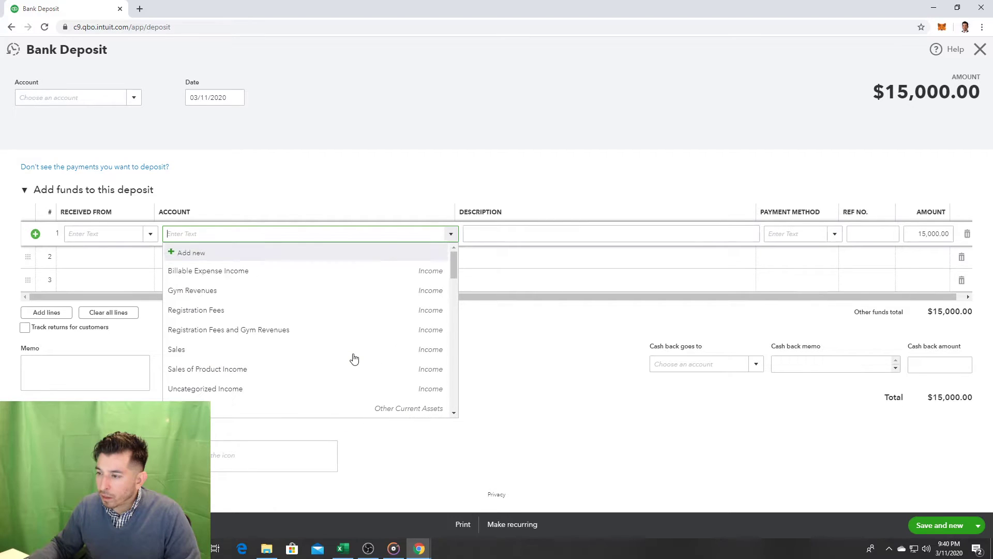
# Step: Assign lines 1–3 to Joe, Nancy and Tom Partner Contributions by searching 'con'
pyautogui.write('Contri')
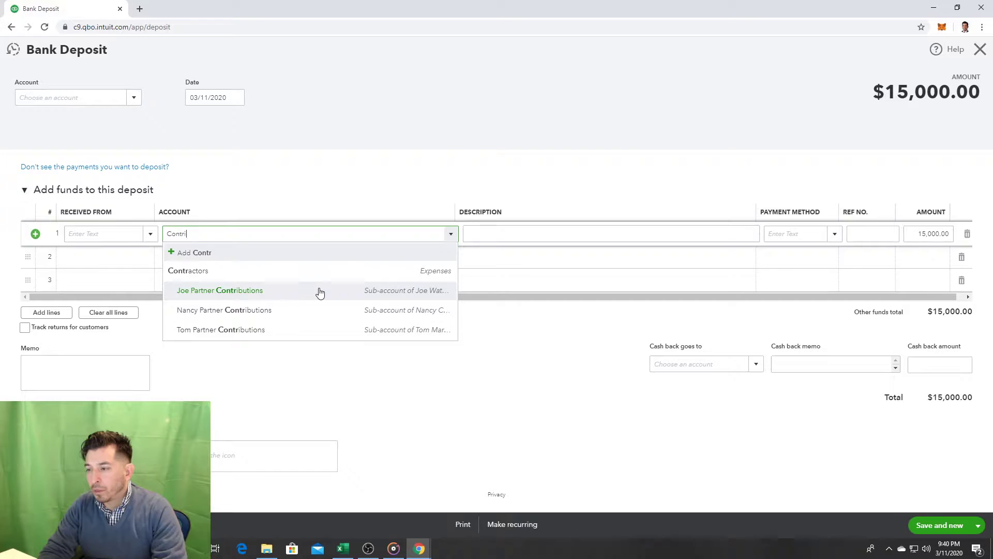
pyautogui.write('u')
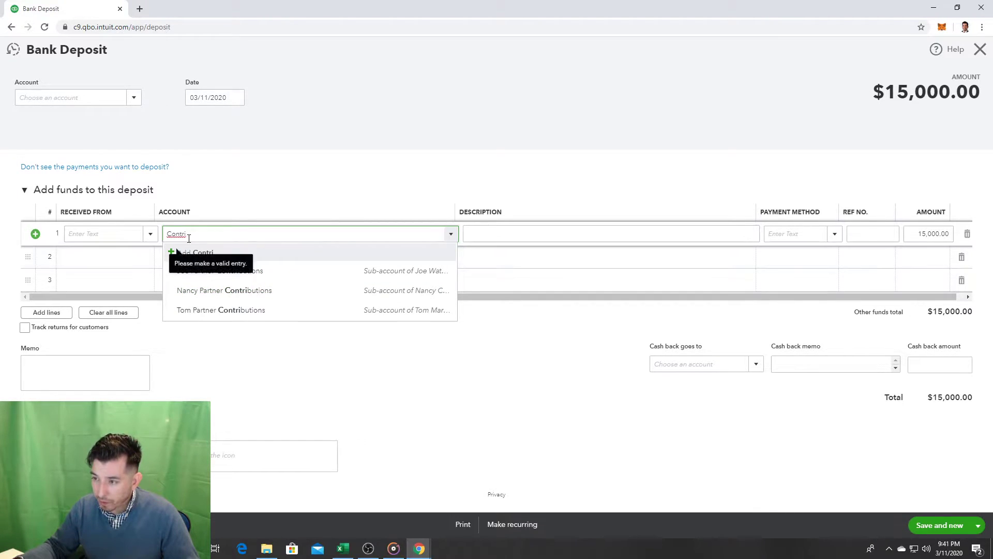
pyautogui.click(251, 271)
pyautogui.click(231, 263)
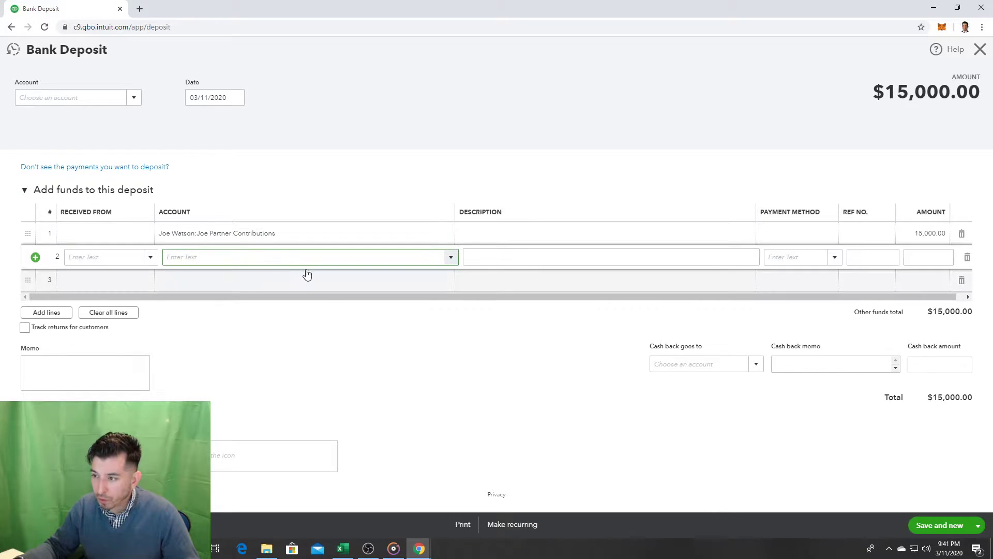
pyautogui.write('con')
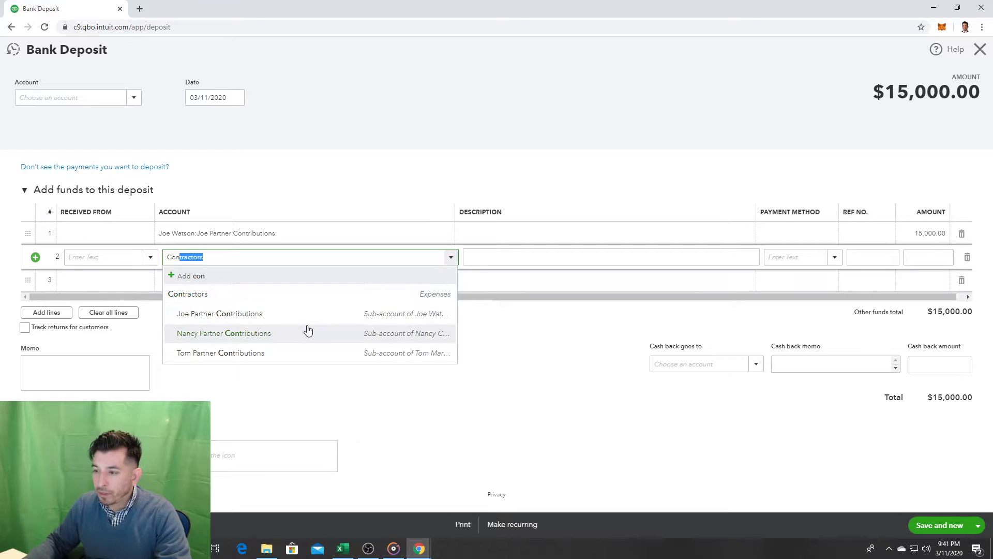
pyautogui.click(306, 333)
pyautogui.click(208, 282)
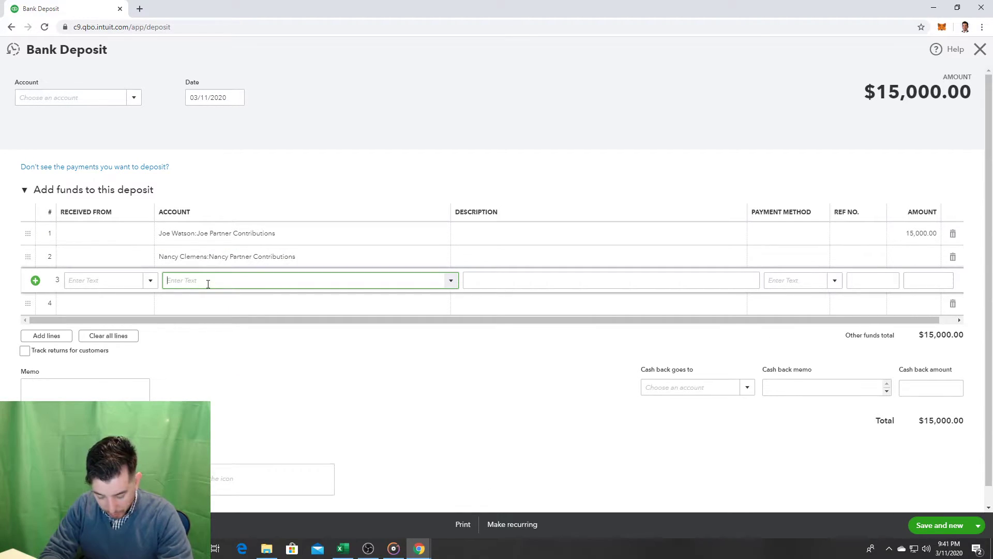
pyautogui.write('con')
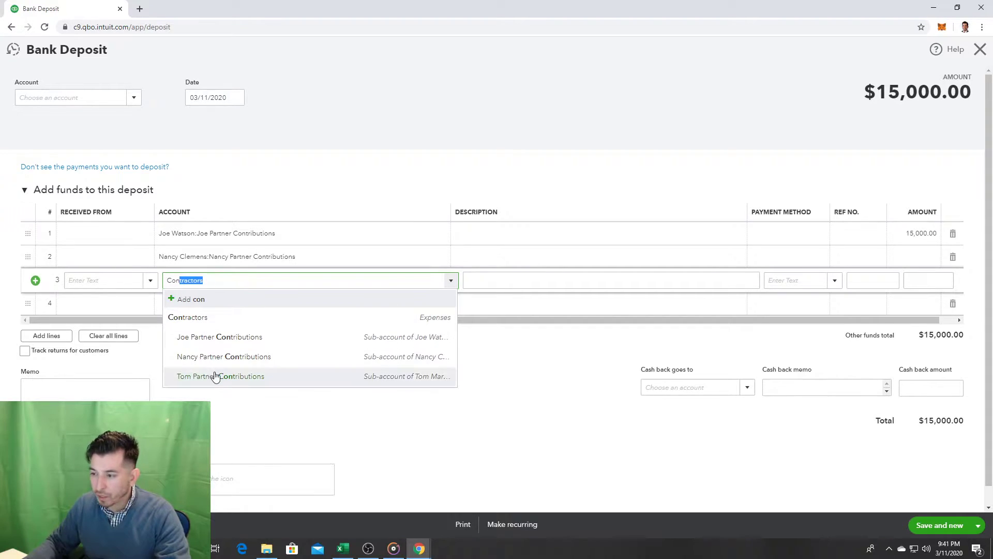
pyautogui.click(216, 376)
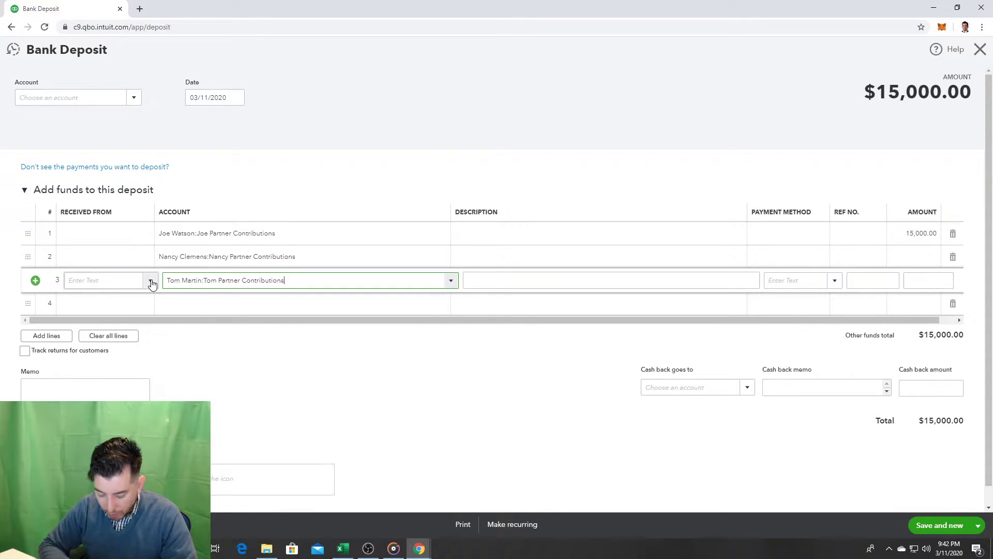
# Step: Close the deposit, confirm leaving without saving, and start a new Bank deposit from + New
pyautogui.click(987, 53)
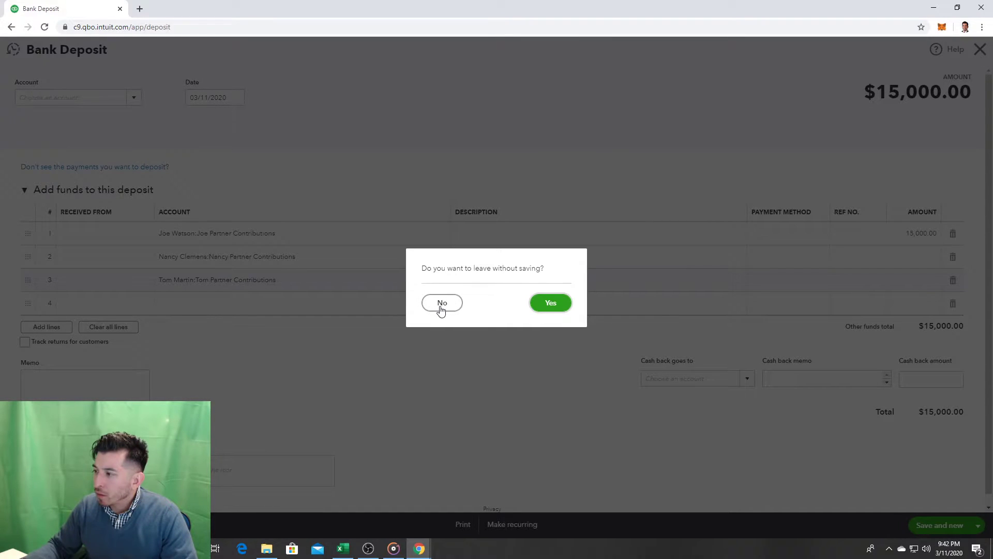
pyautogui.click(559, 305)
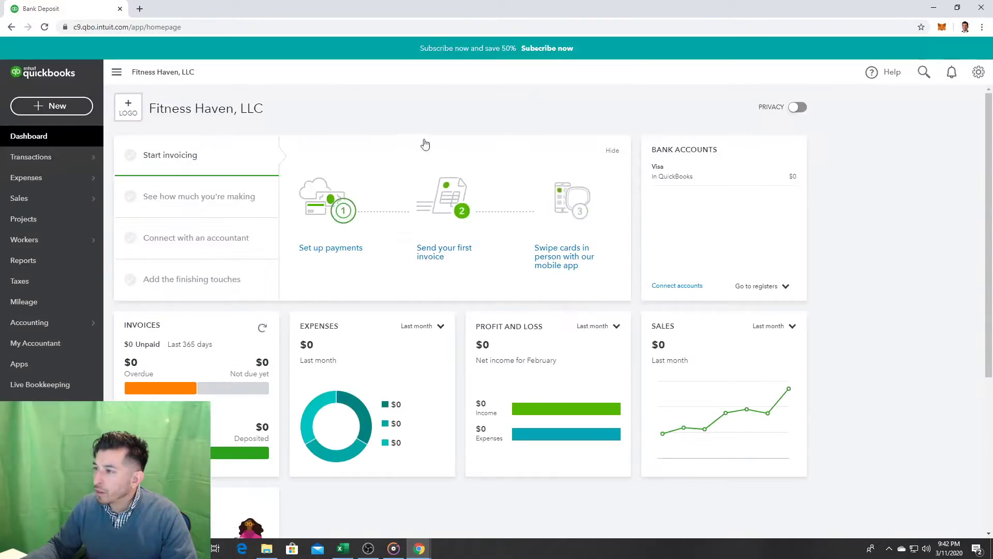
pyautogui.click(55, 107)
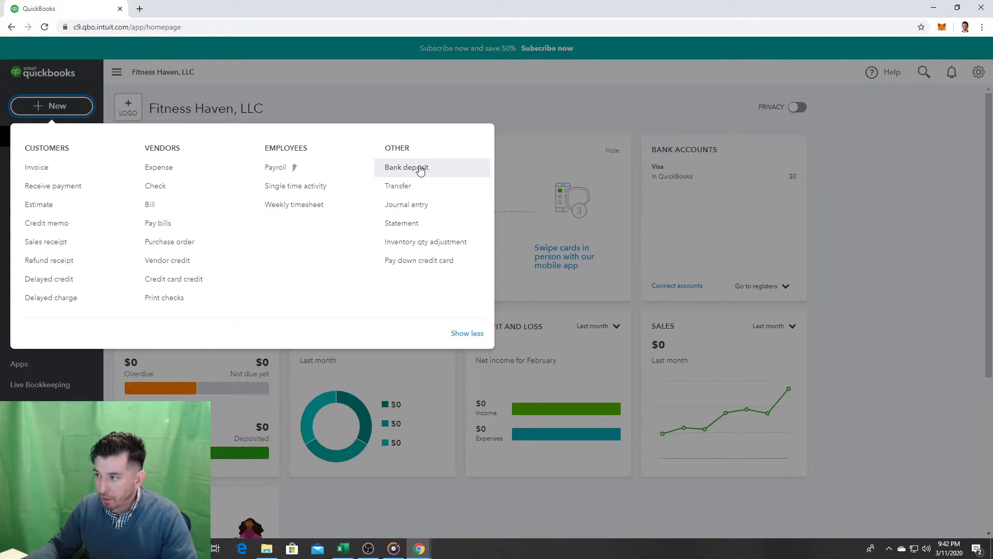
pyautogui.click(420, 169)
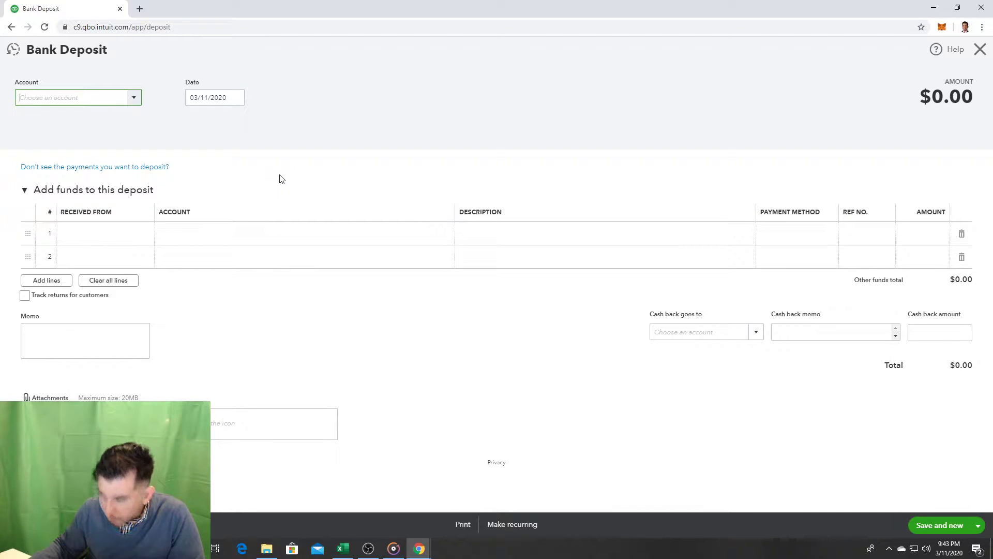
# Step: Click into the first line's payer field, collapse the line-item table and view Recent Deposits
pyautogui.click(111, 231)
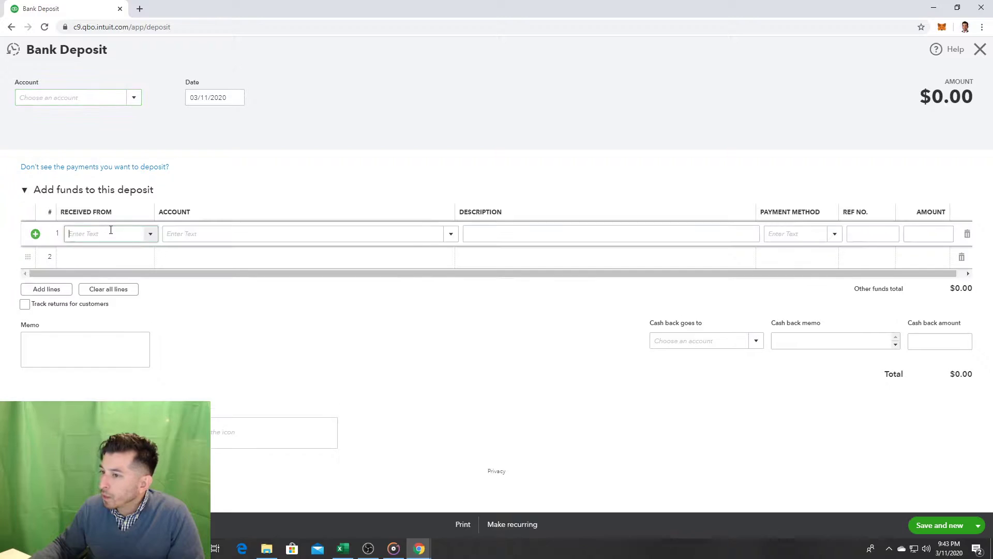
pyautogui.click(156, 236)
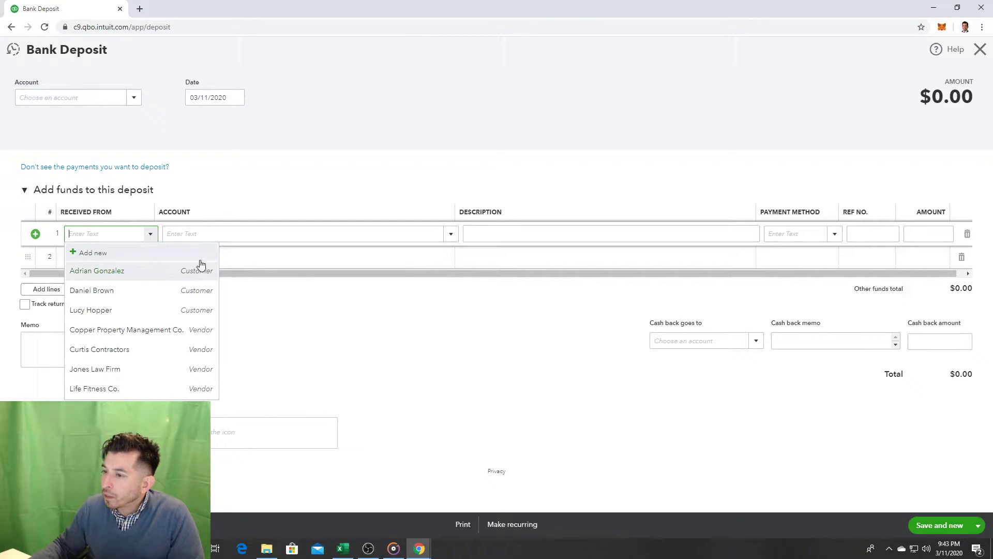
pyautogui.click(191, 202)
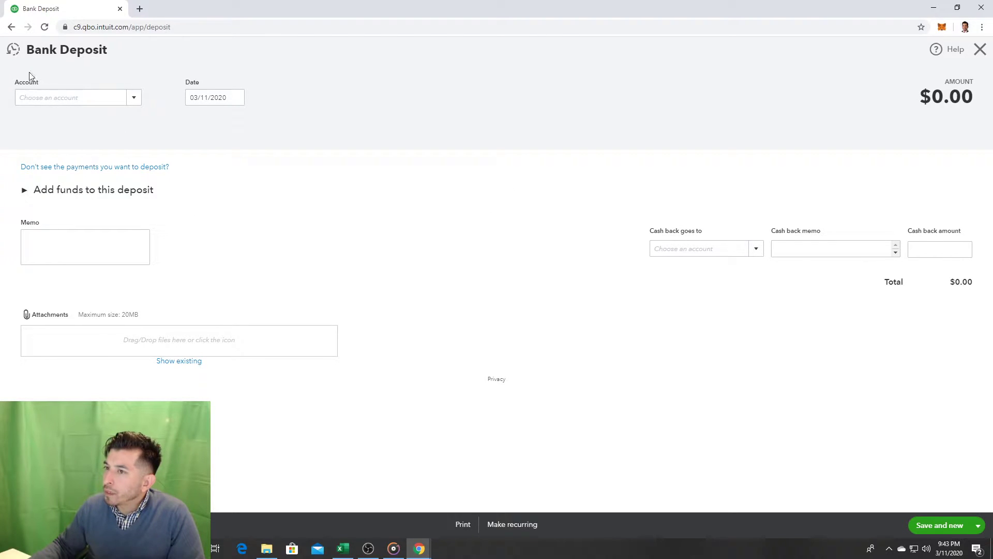
pyautogui.click(11, 52)
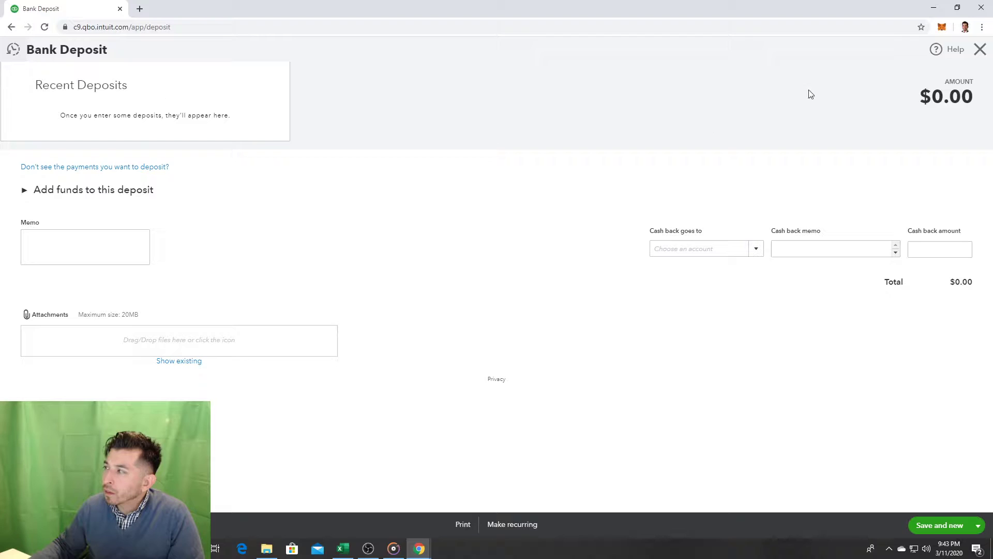
# Step: Close the deposit form and start a new Bank deposit from + New
pyautogui.click(980, 50)
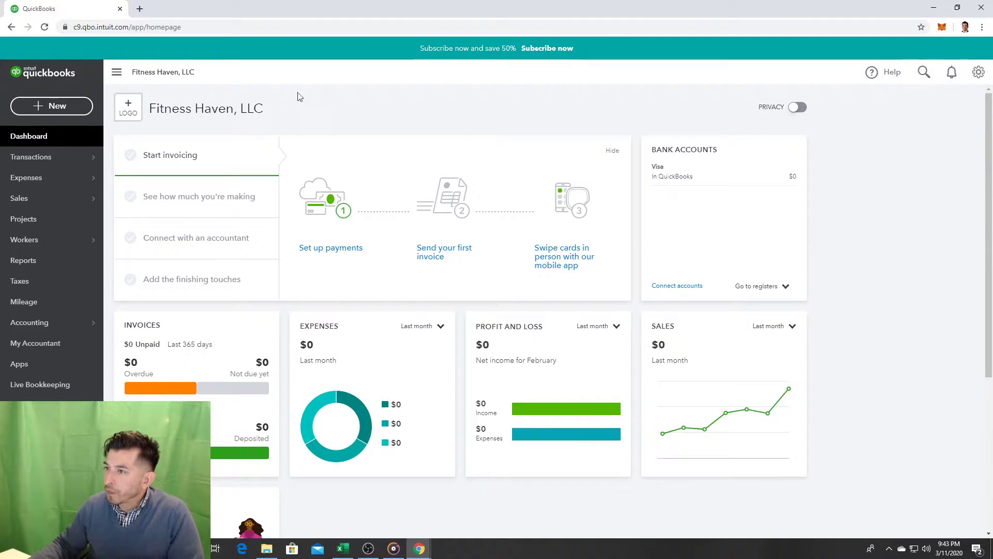
pyautogui.click(80, 107)
pyautogui.click(414, 168)
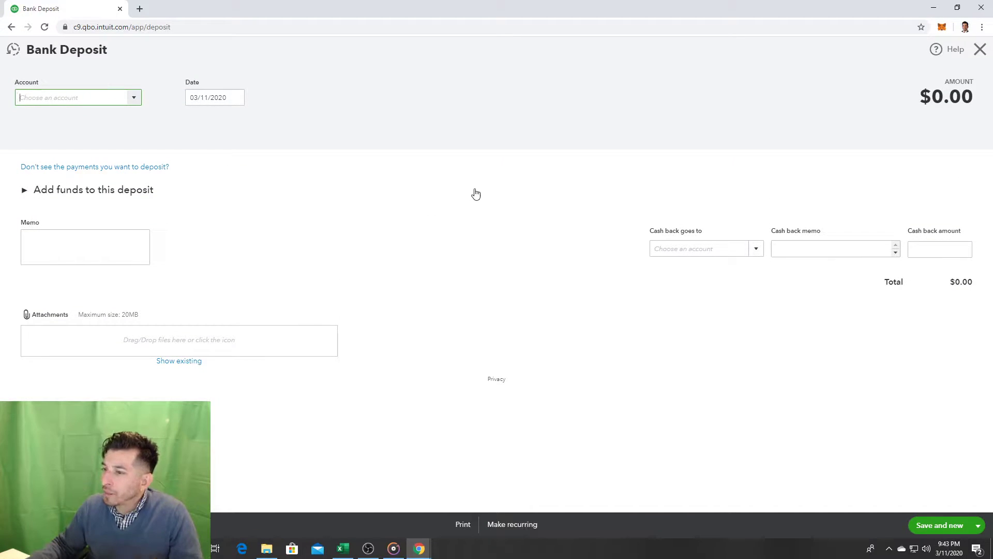
# Step: Select Uncategorized Asset as the deposit account
pyautogui.click(133, 99)
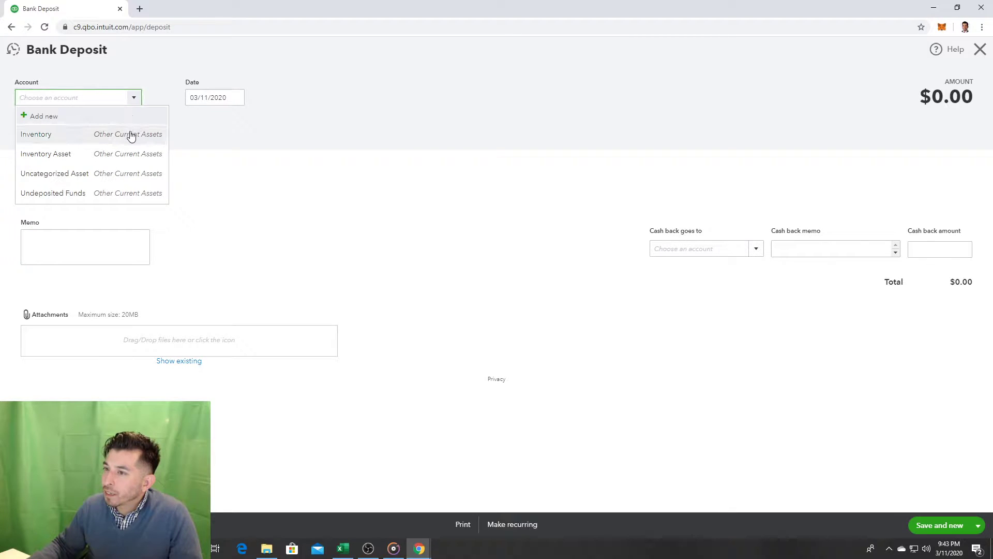
pyautogui.click(131, 136)
pyautogui.click(136, 98)
pyautogui.click(123, 155)
pyautogui.click(135, 97)
pyautogui.click(127, 136)
pyautogui.click(132, 98)
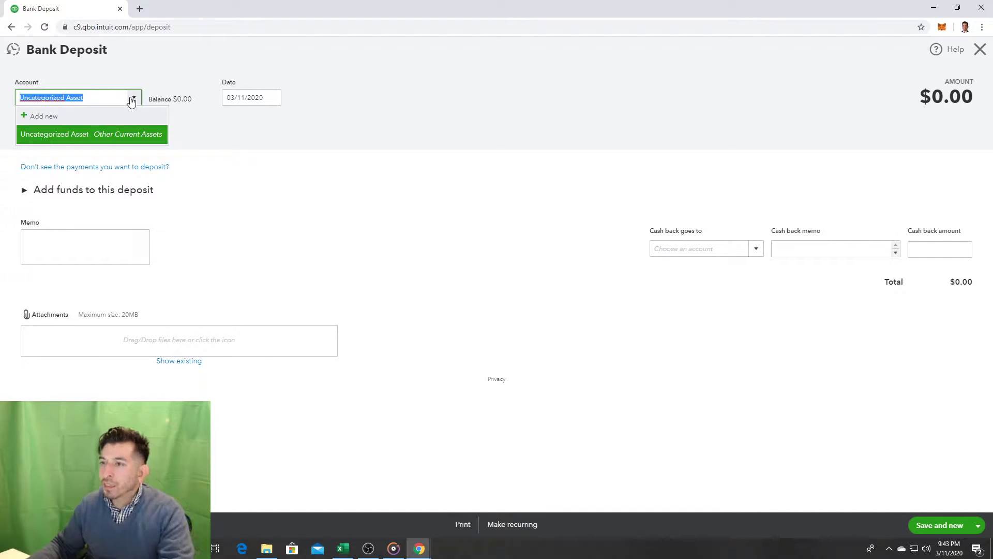
# Step: Leave the deposit without saving by pressing Esc and confirming Yes
pyautogui.press('Escape')
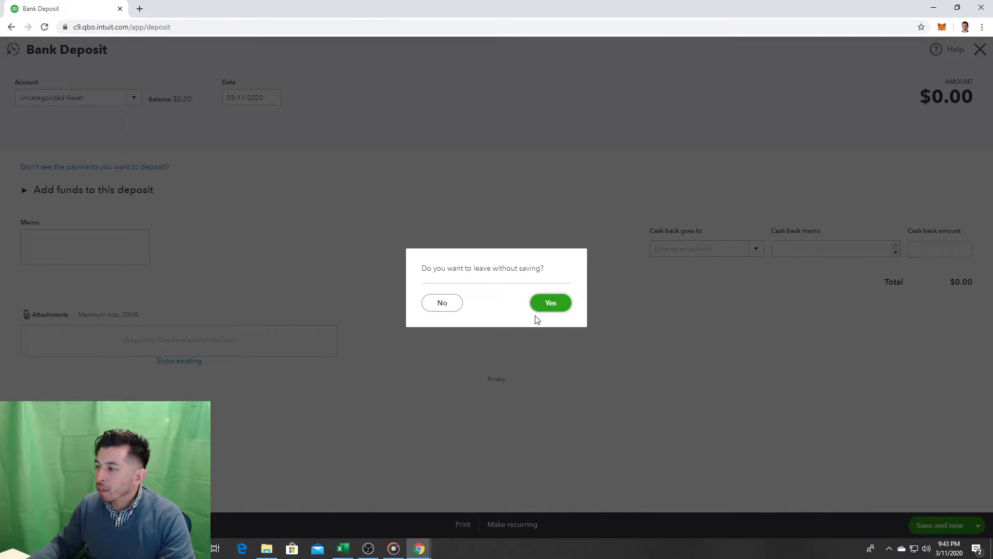
pyautogui.click(552, 303)
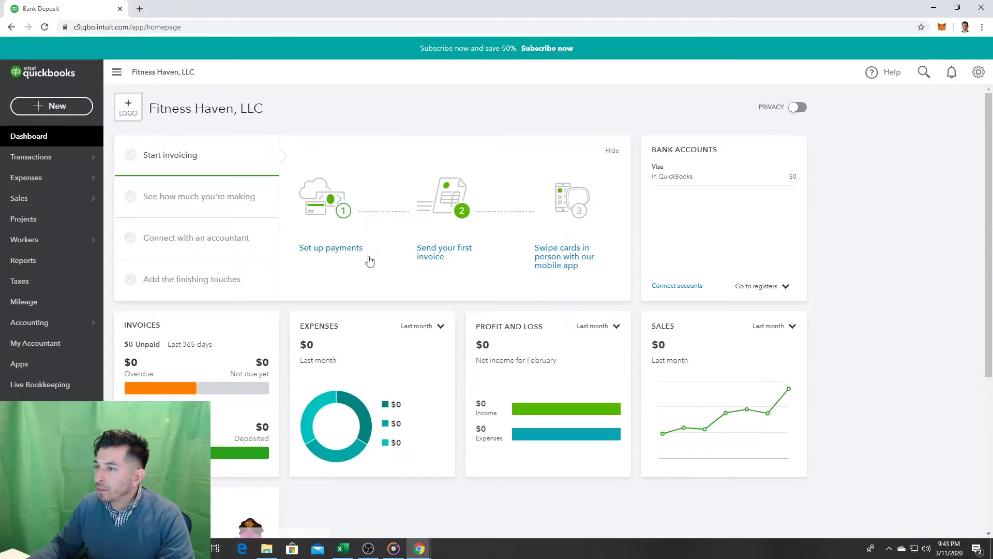
pyautogui.click(76, 103)
# Step: Open a Bank deposit, cancel back to the homepage, then open another Bank deposit
pyautogui.click(419, 178)
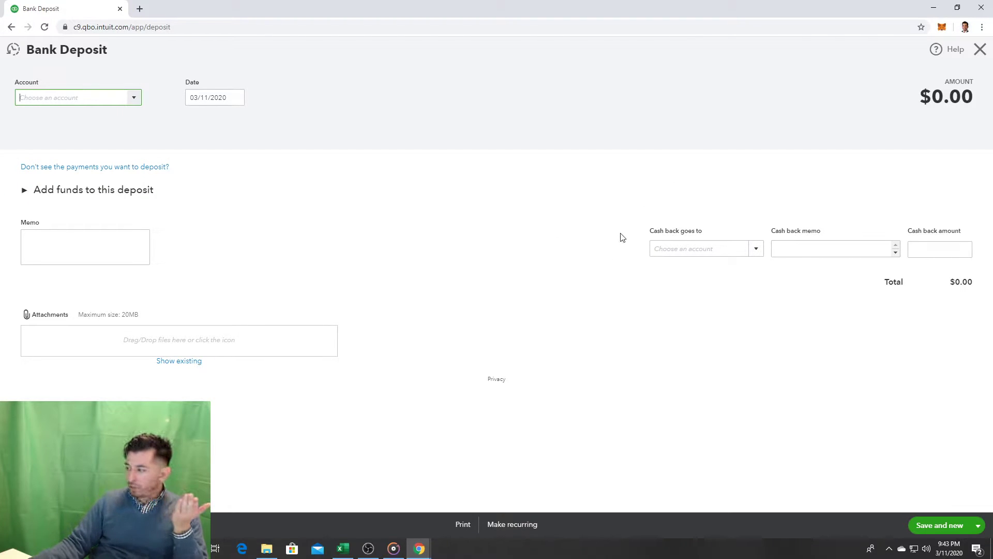
pyautogui.click(30, 525)
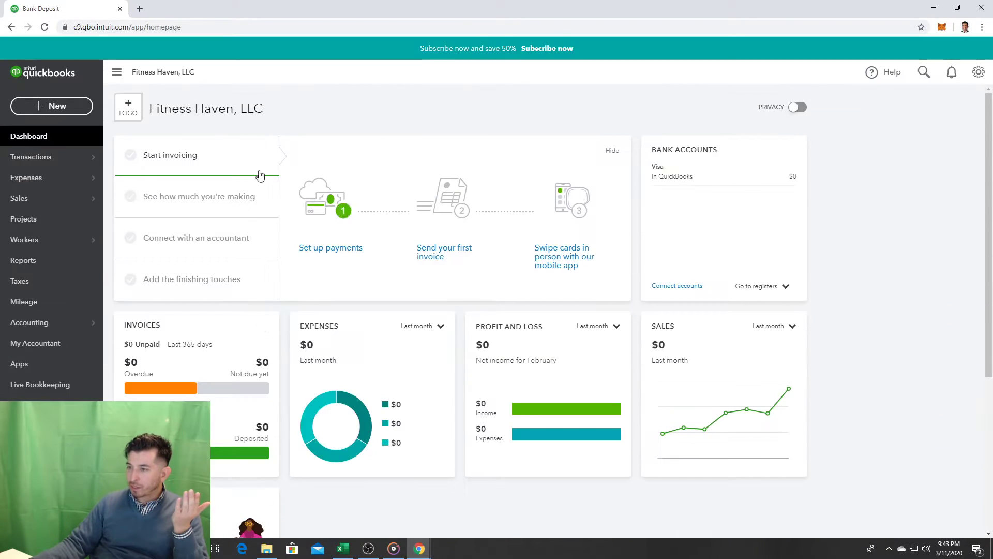
pyautogui.click(51, 105)
pyautogui.click(386, 167)
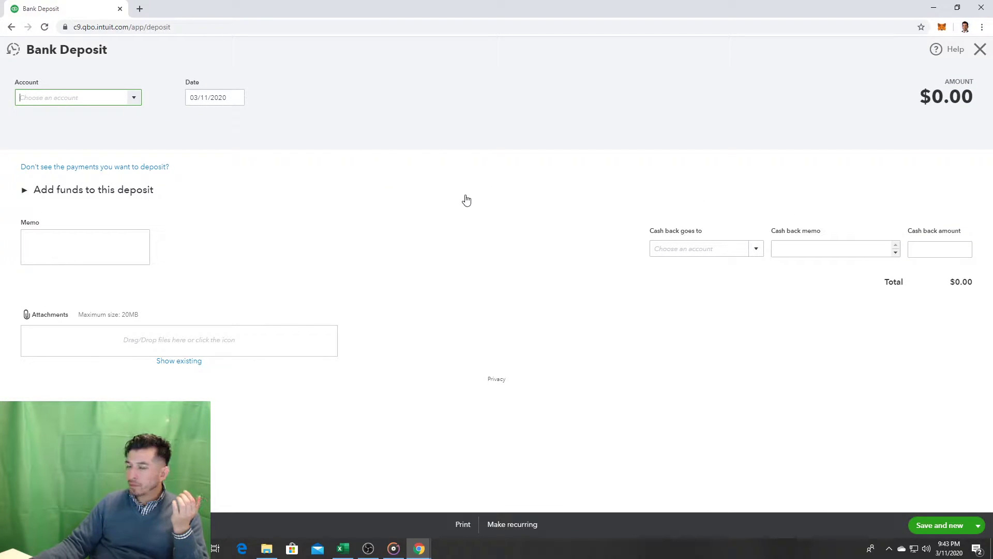
# Step: Open and close the deposit account list, then expand 'Add funds to this deposit'
pyautogui.click(133, 100)
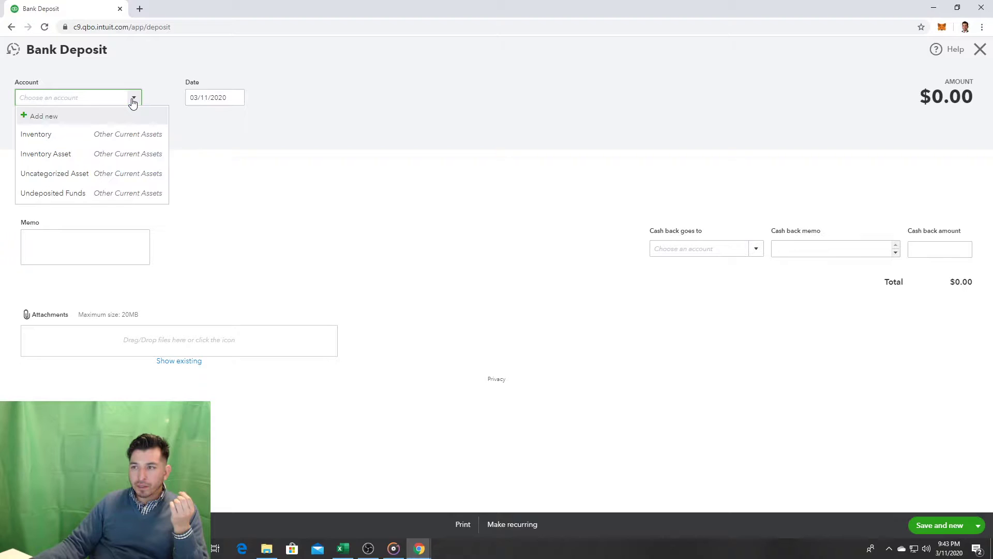
pyautogui.click(160, 71)
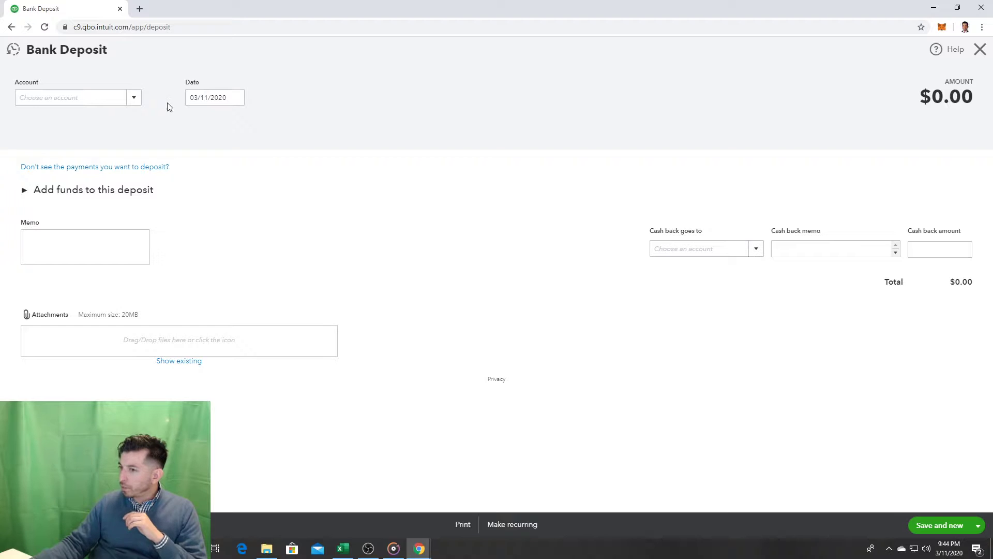
pyautogui.click(95, 199)
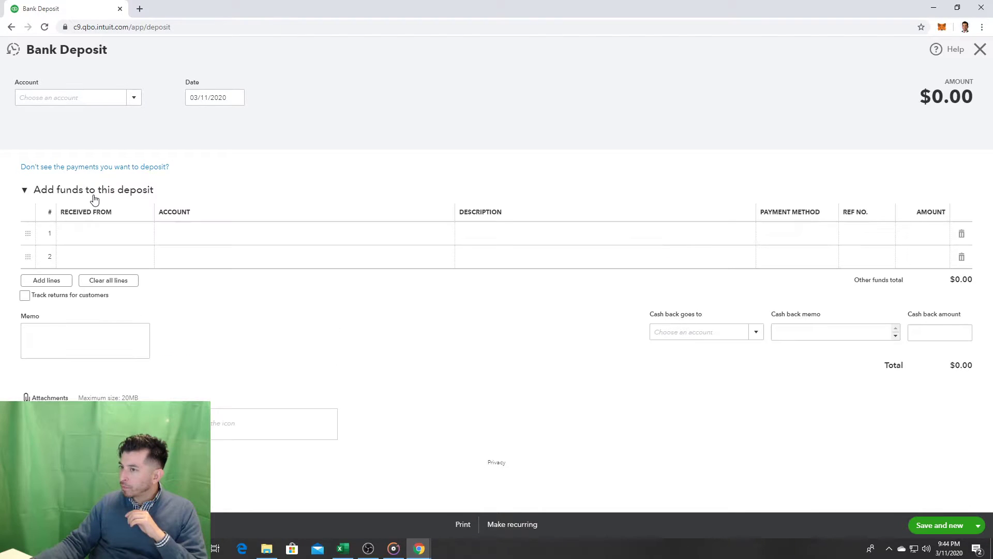
# Step: Toggle the Add funds table a few times, then open a new browser tab and return to Bank Deposit
pyautogui.click(91, 191)
pyautogui.click(92, 193)
pyautogui.click(91, 192)
pyautogui.click(91, 193)
pyautogui.click(92, 192)
pyautogui.click(92, 192)
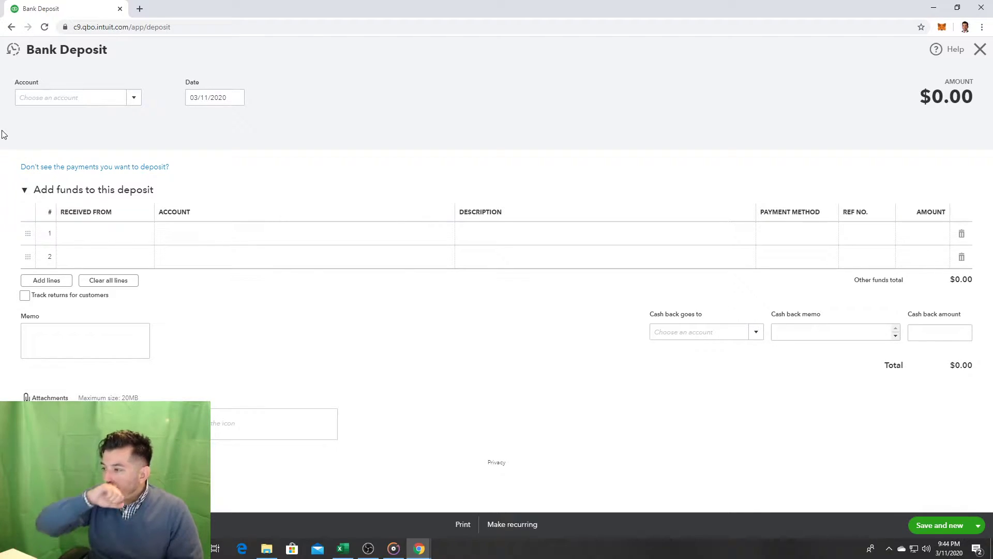
pyautogui.click(141, 9)
pyautogui.click(83, 8)
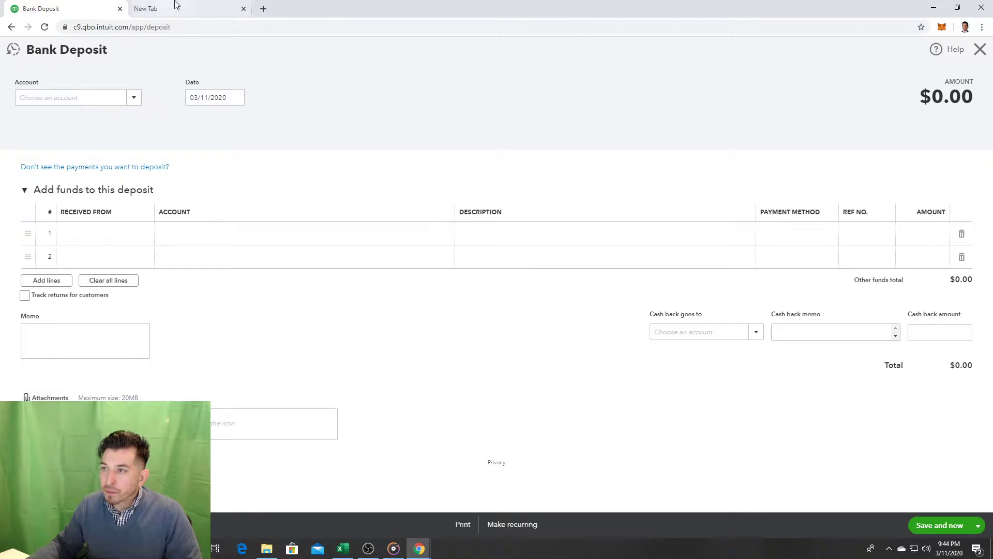
# Step: Drag the empty New Tab into its own window, off-screen to the left
pyautogui.moveTo(176, 4); pyautogui.dragTo(0, 103)
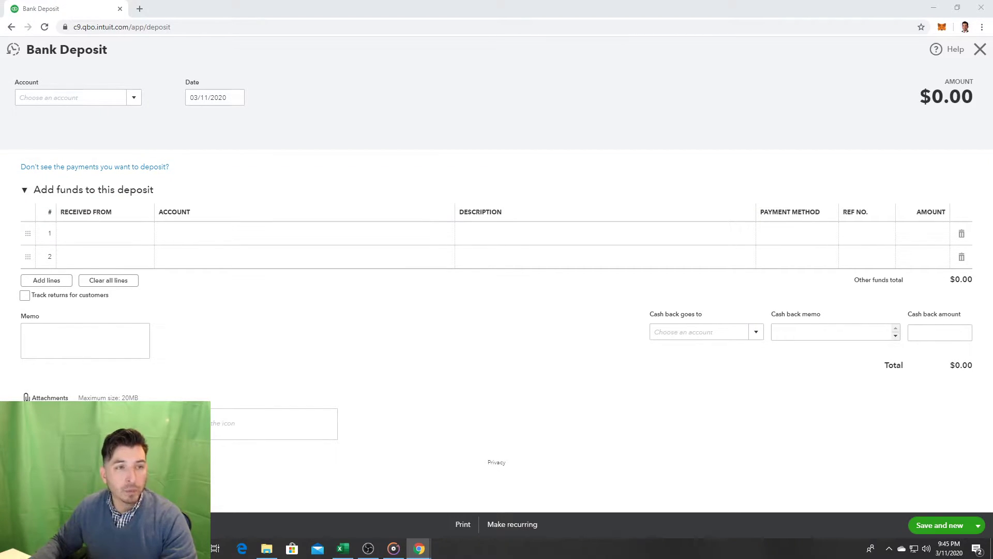
pyautogui.moveTo(0, 93); pyautogui.dragTo(0, 80)
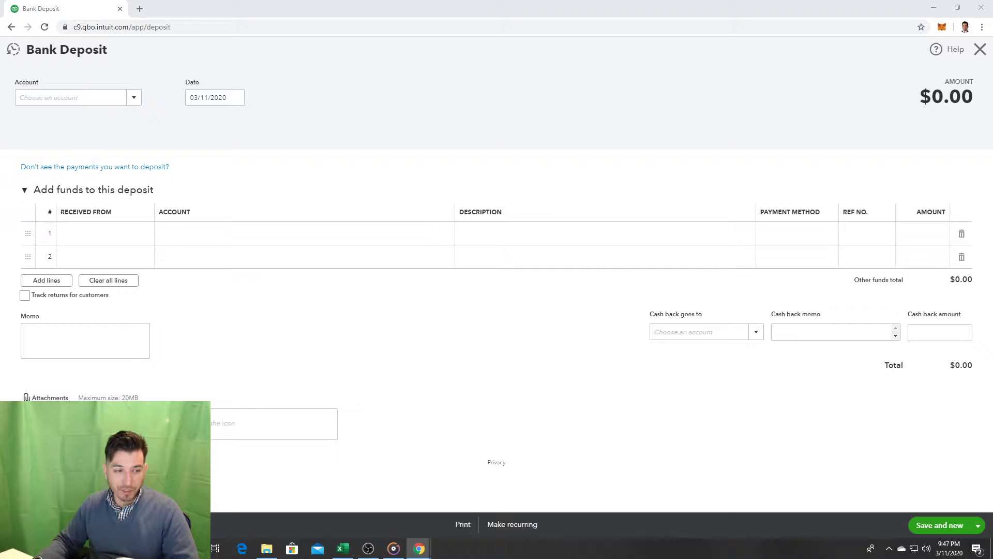
# Step: Show the desktop and bring the YouTube owner-contributions tutorial back on screen
pyautogui.press('super+d')
pyautogui.press('super+d')
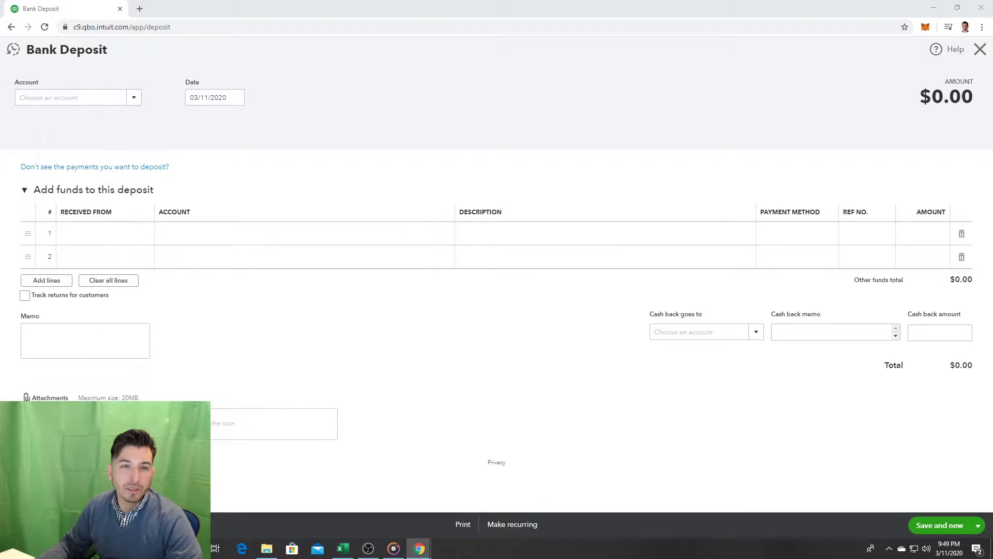
pyautogui.moveTo(0, 78); pyautogui.dragTo(299, 75)
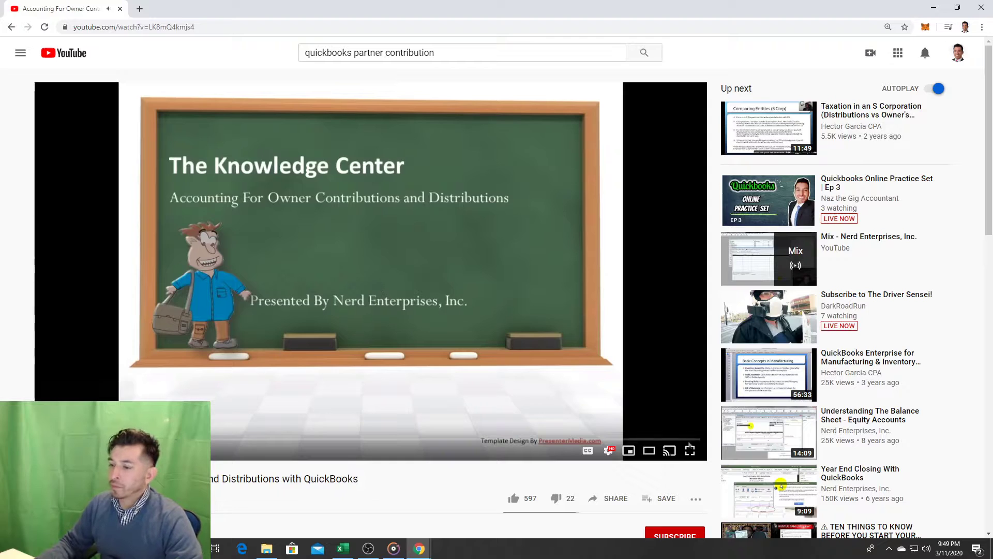
# Step: Refine the YouTube search with 'online' and open 'Contributions In QuickBooks Online Explained'
pyautogui.click(87, 439)
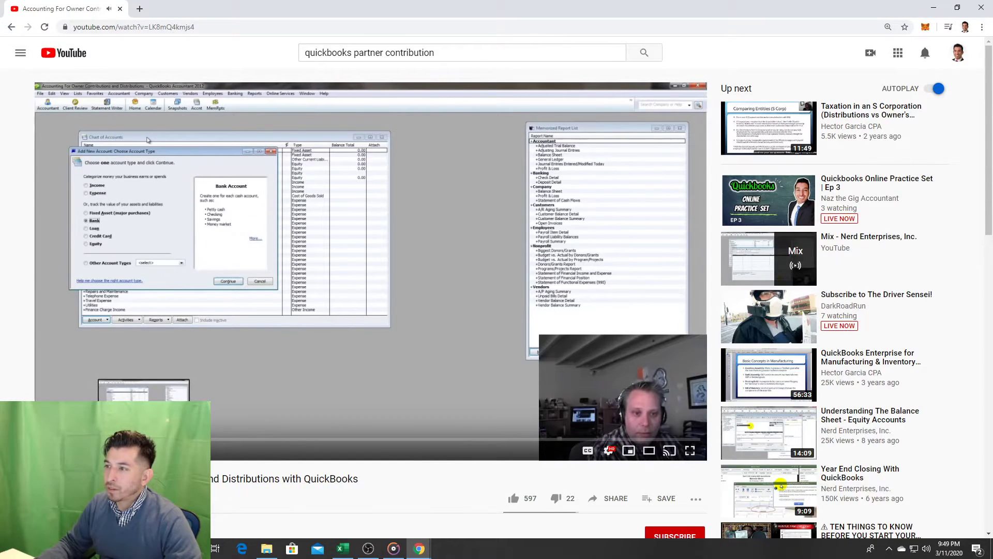
pyautogui.click(11, 27)
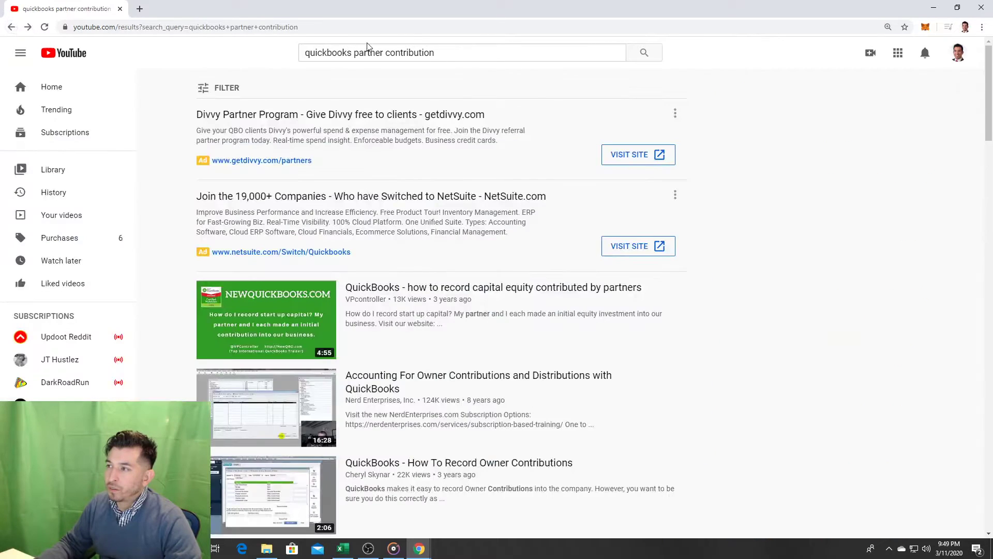
pyautogui.click(353, 51)
pyautogui.write('online')
pyautogui.press('Return')
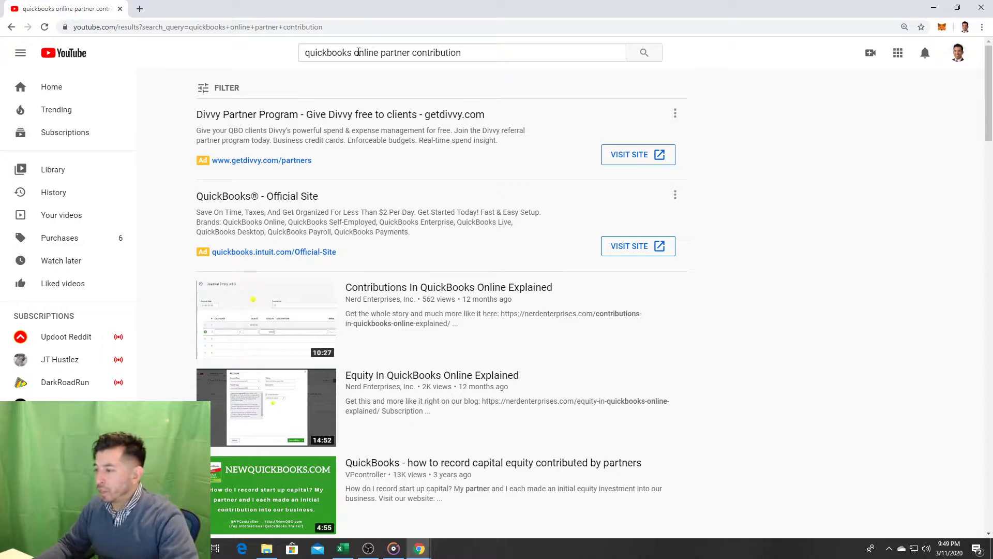
pyautogui.click(526, 287)
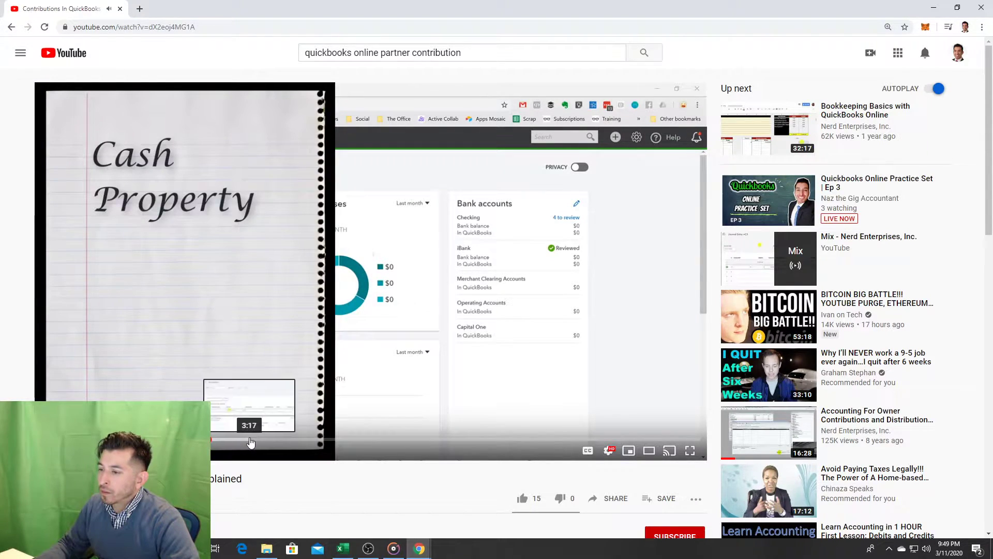
# Step: Seek the Contributions tutorial forward toward its bank deposit demonstration
pyautogui.click(247, 439)
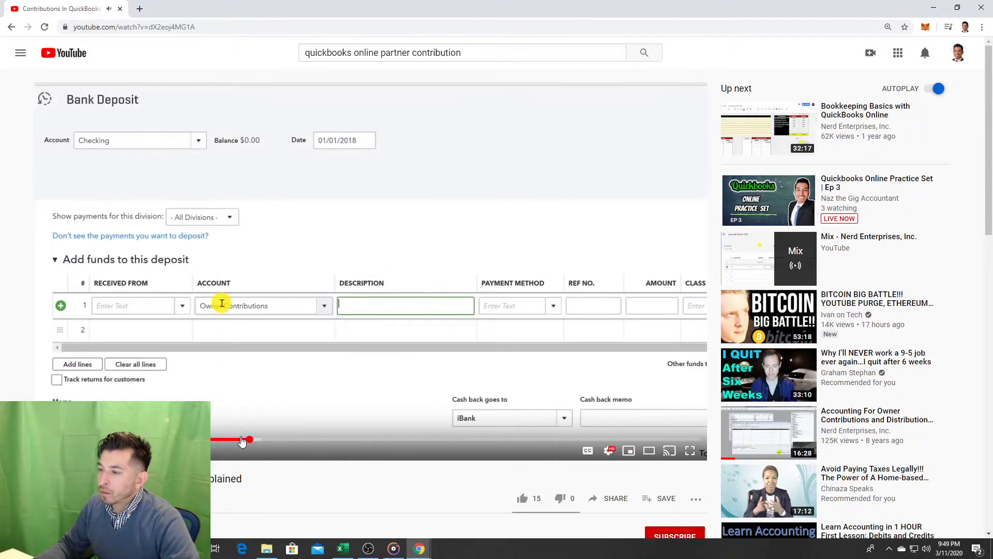
pyautogui.click(213, 440)
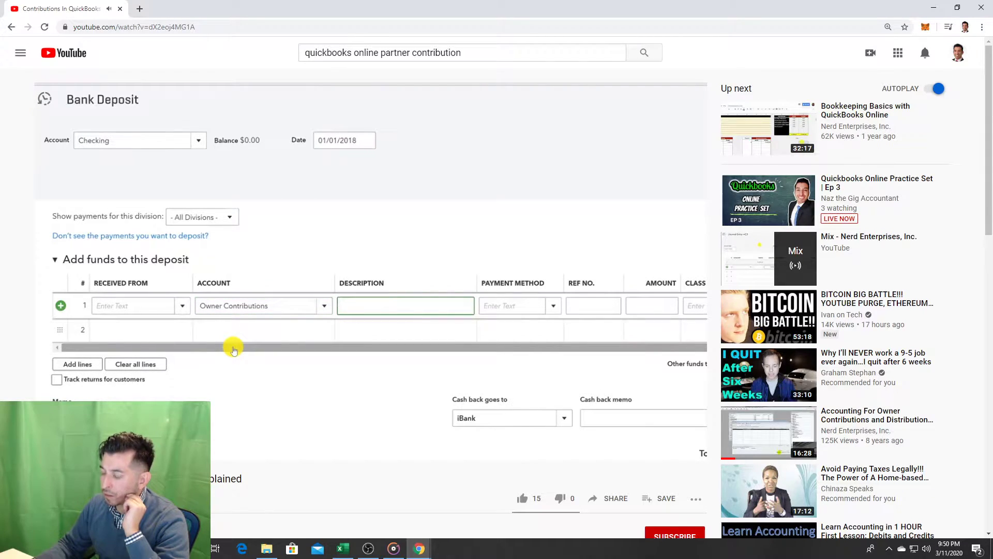
# Step: Pause the tutorial on its Bank Deposit example and move YouTube aside to reveal QuickBooks
pyautogui.click(411, 288)
pyautogui.click(411, 288)
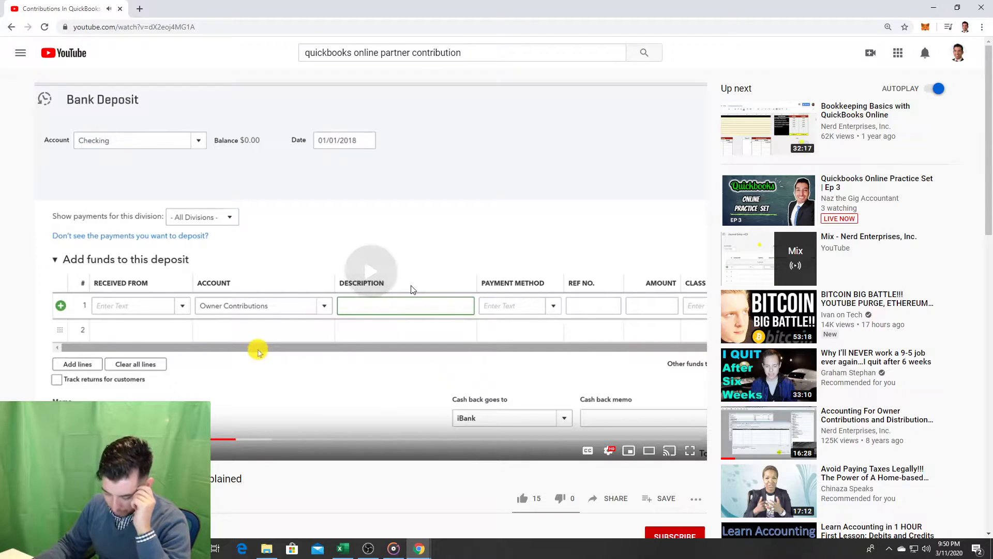
pyautogui.click(411, 288)
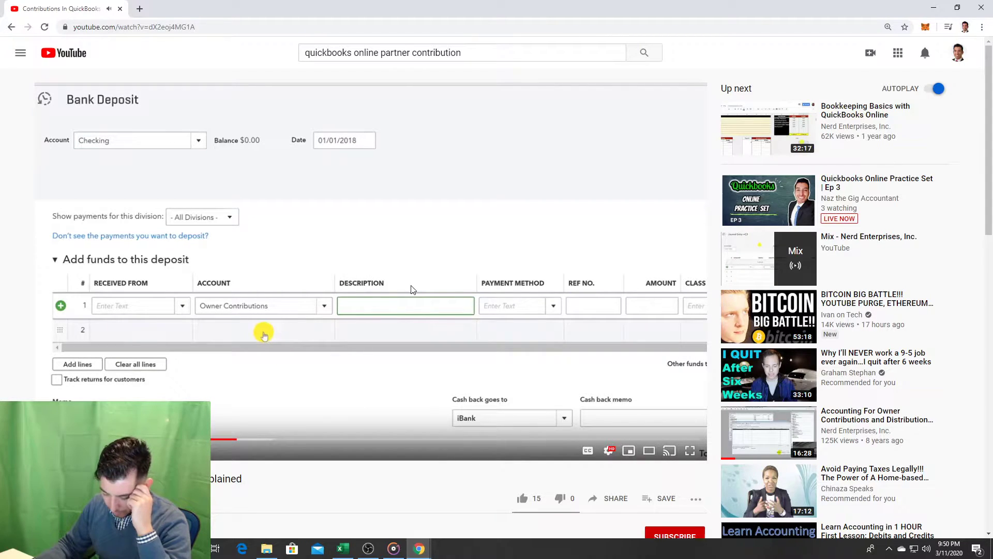
pyautogui.click(411, 288)
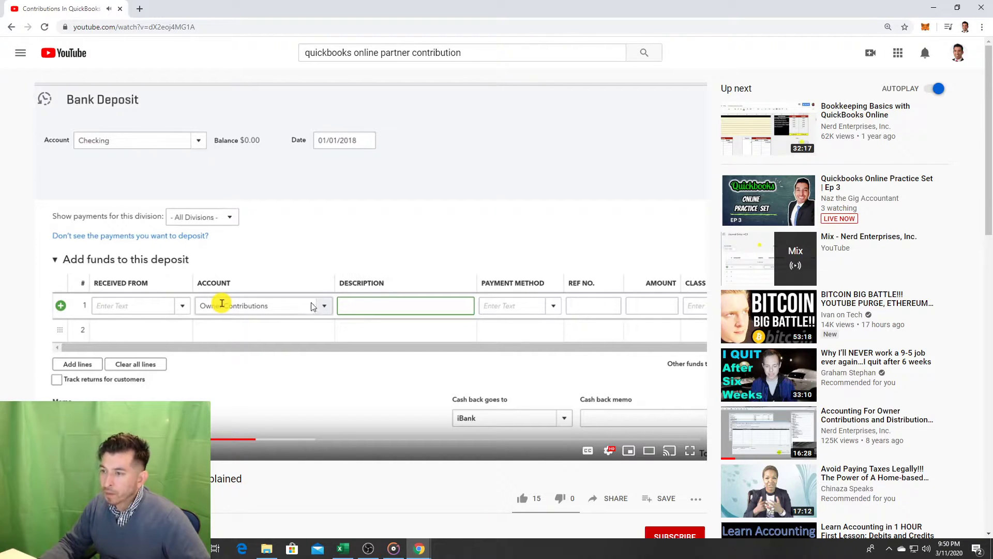
pyautogui.click(236, 290)
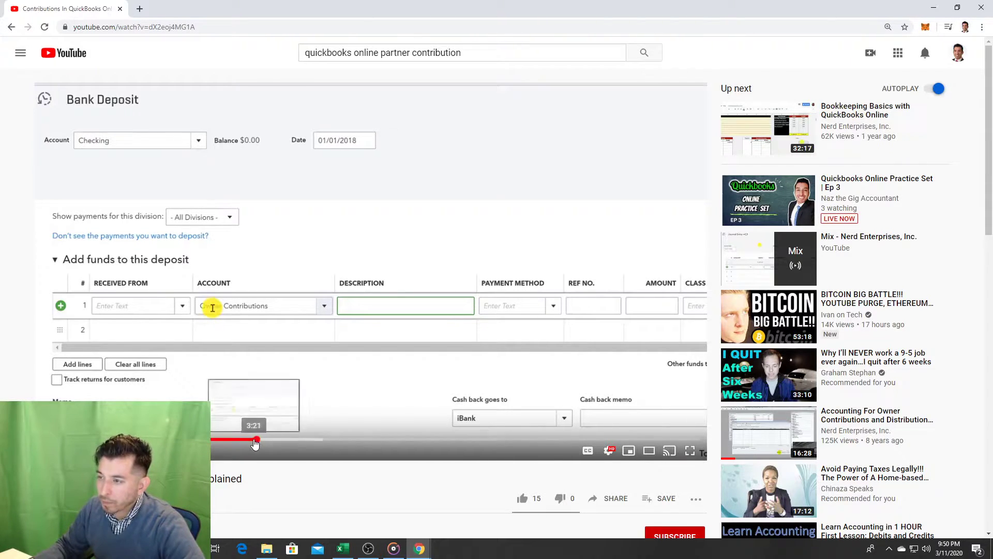
pyautogui.moveTo(428, 6); pyautogui.dragTo(0, 145)
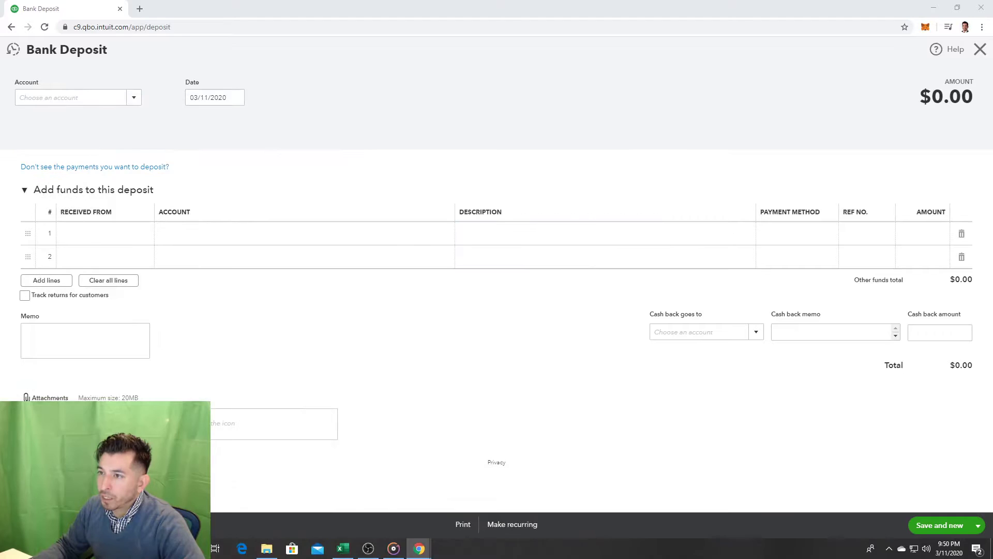
# Step: Choose Checking as the deposit account, then close the blank Bank Deposit form
pyautogui.click(133, 101)
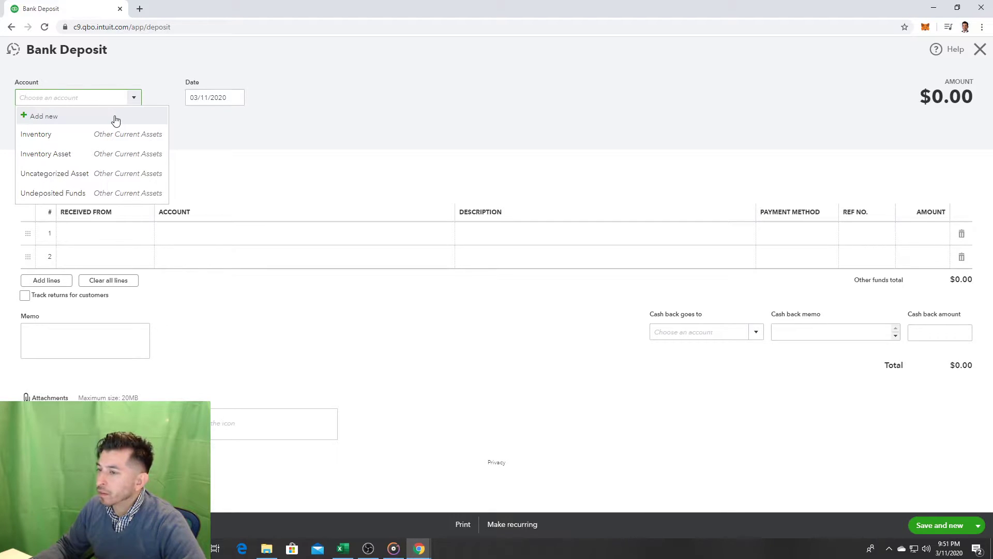
pyautogui.press('Escape')
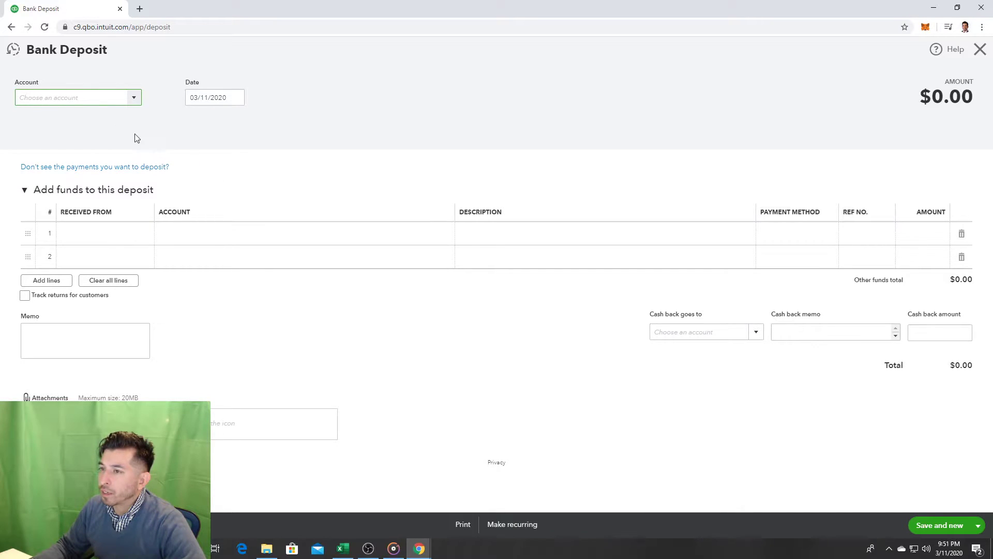
pyautogui.click(132, 100)
pyautogui.click(25, 116)
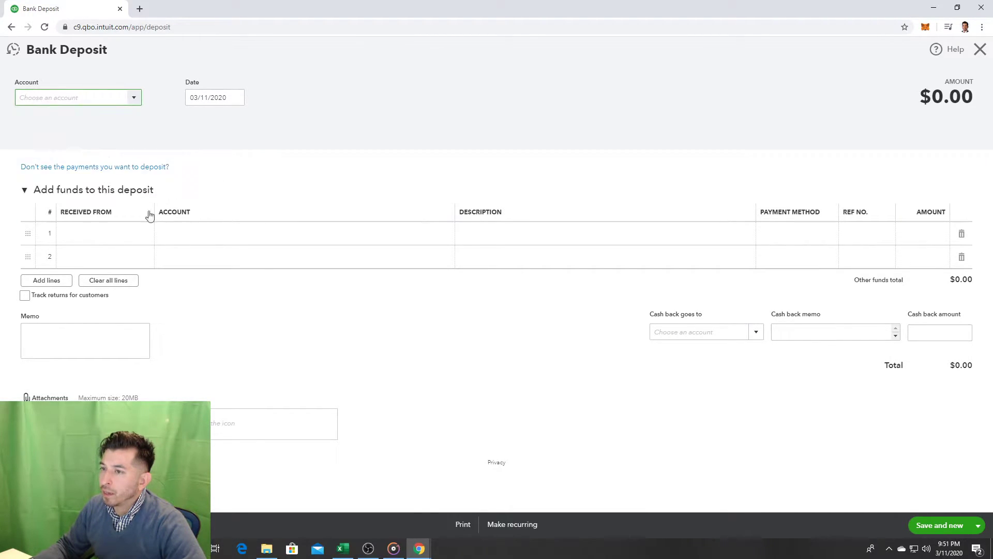
pyautogui.write('C')
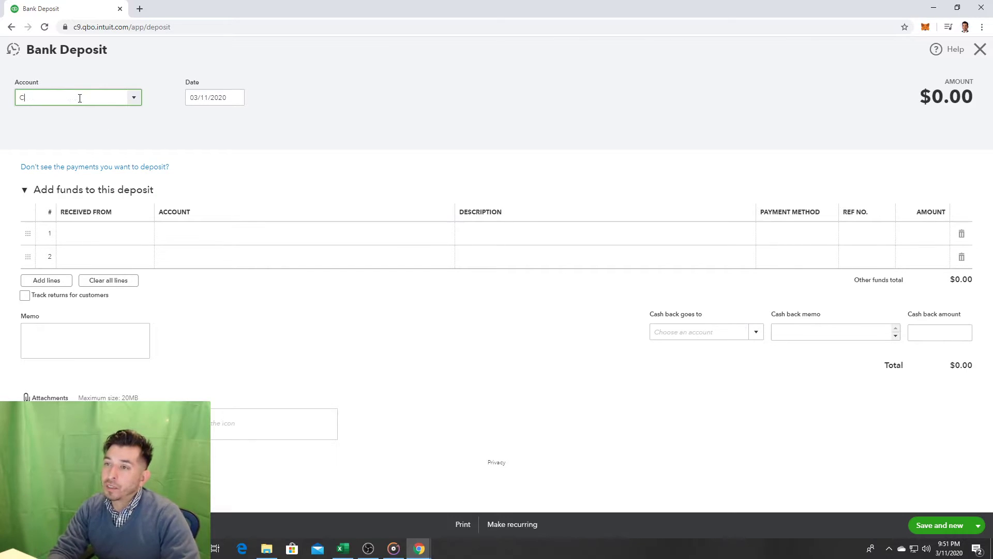
pyautogui.write('hecking')
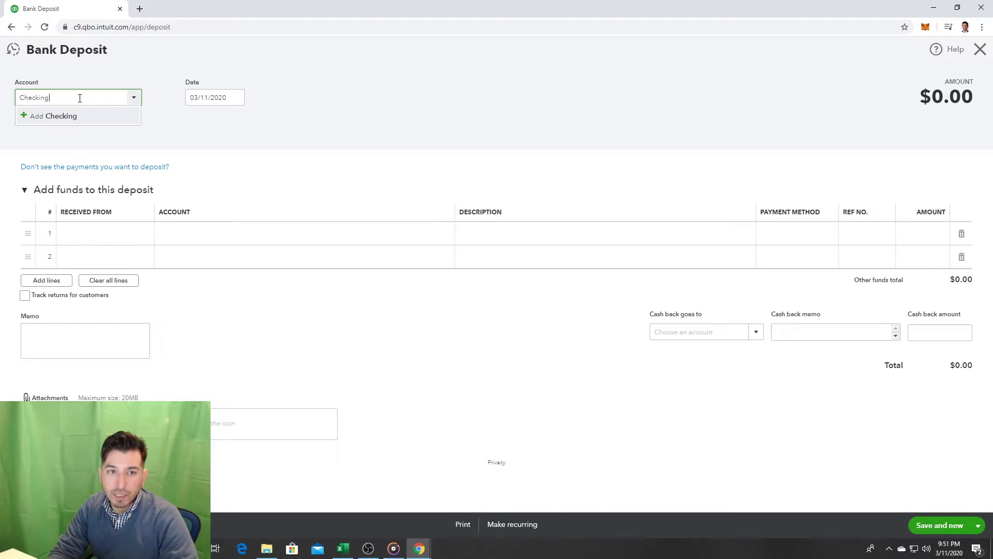
pyautogui.click(65, 116)
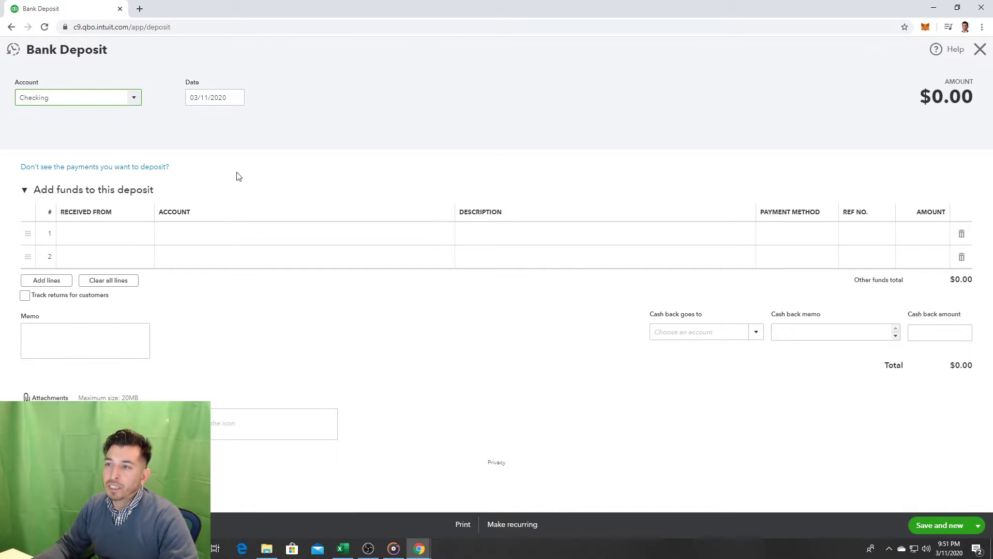
pyautogui.click(440, 143)
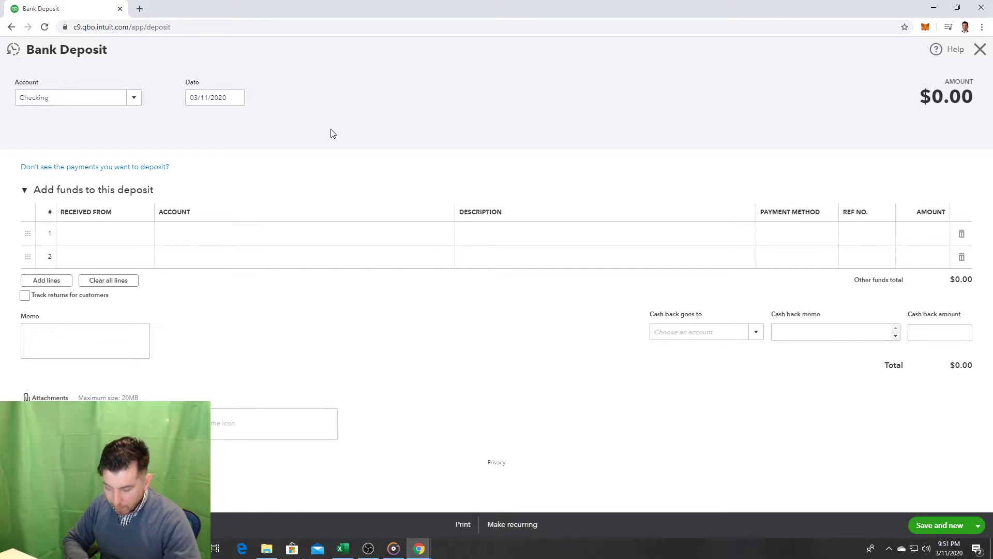
pyautogui.click(979, 49)
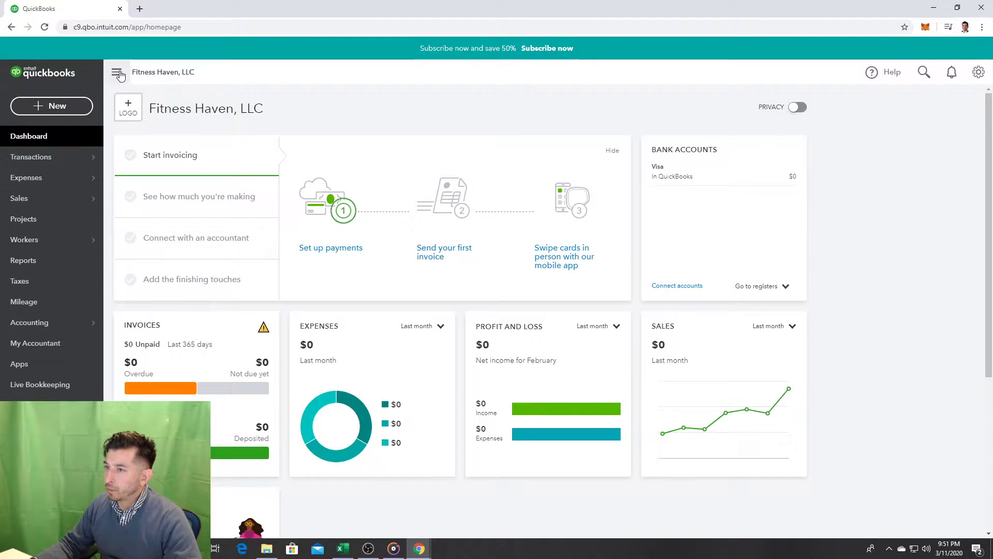
# Step: Open and reload the Chart of Accounts, glancing at the Excel workbook, then go to Reports
pyautogui.click(118, 74)
pyautogui.click(13, 72)
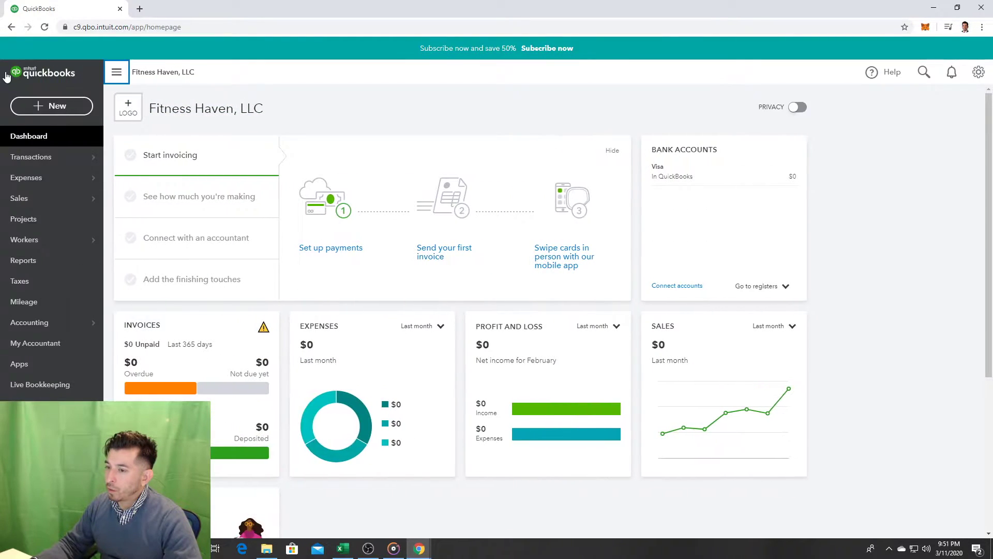
pyautogui.click(16, 324)
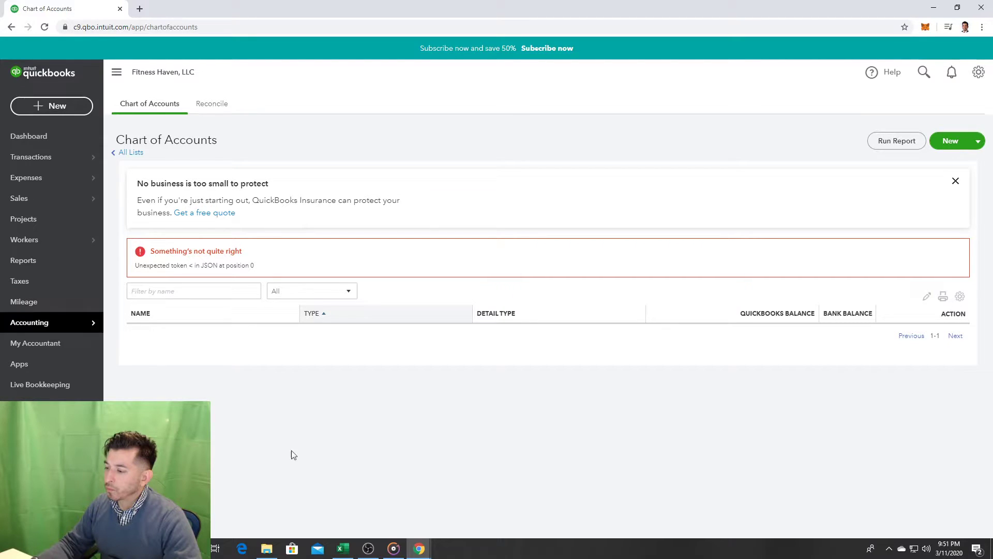
pyautogui.click(348, 553)
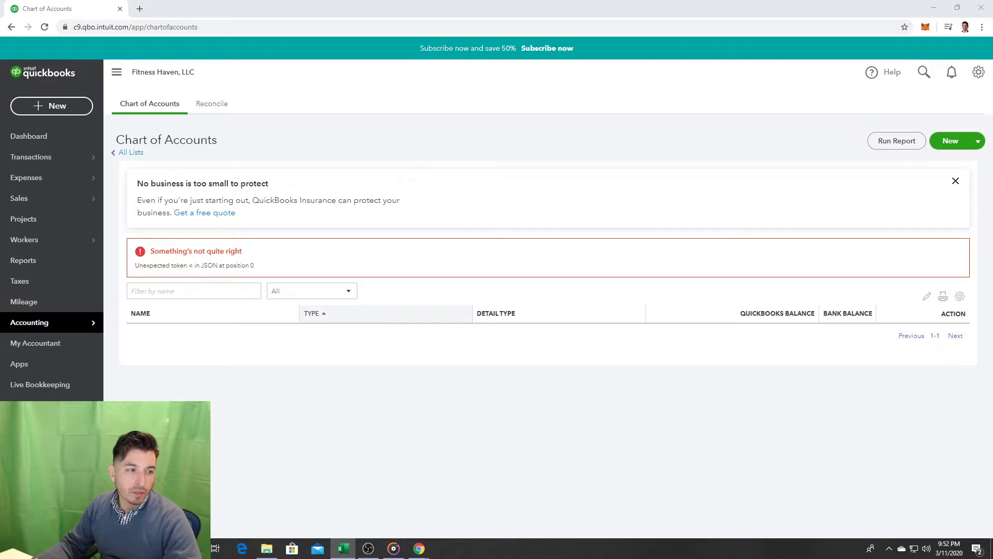
pyautogui.click(94, 324)
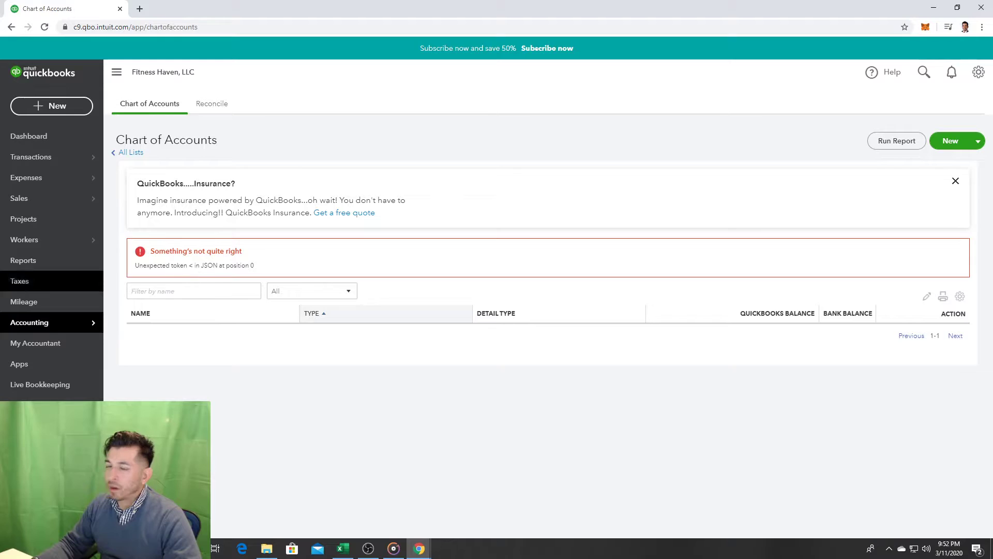
pyautogui.click(343, 548)
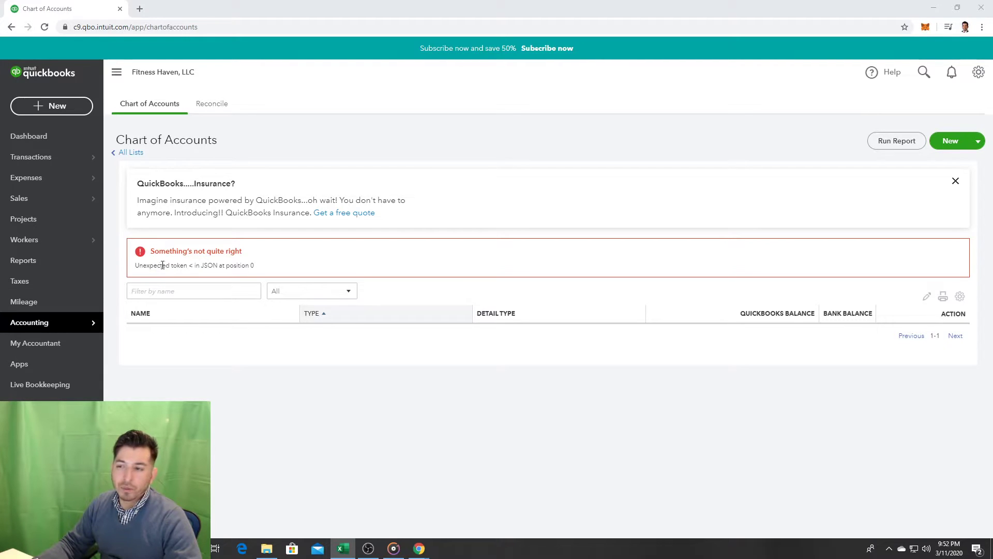
pyautogui.click(59, 260)
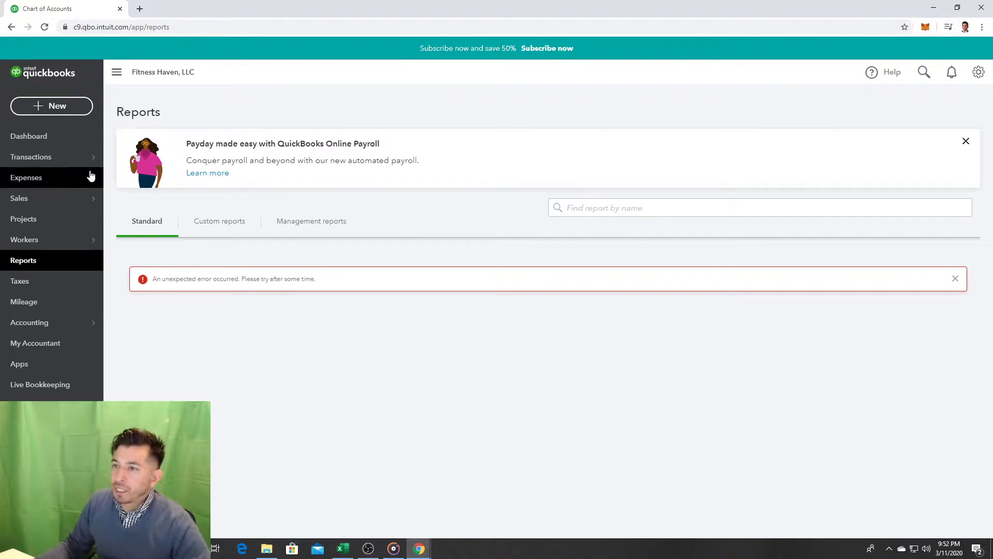
# Step: Reload the Chart of Accounts, filter to accounts counting toward limits, and peek at Reconcile
pyautogui.click(41, 143)
pyautogui.moveTo(48, 157)
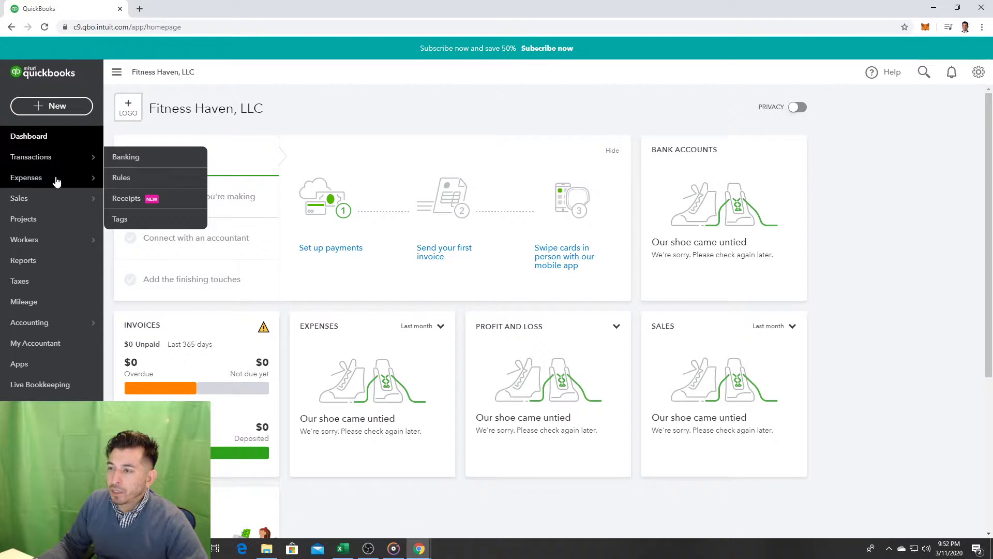
pyautogui.click(72, 323)
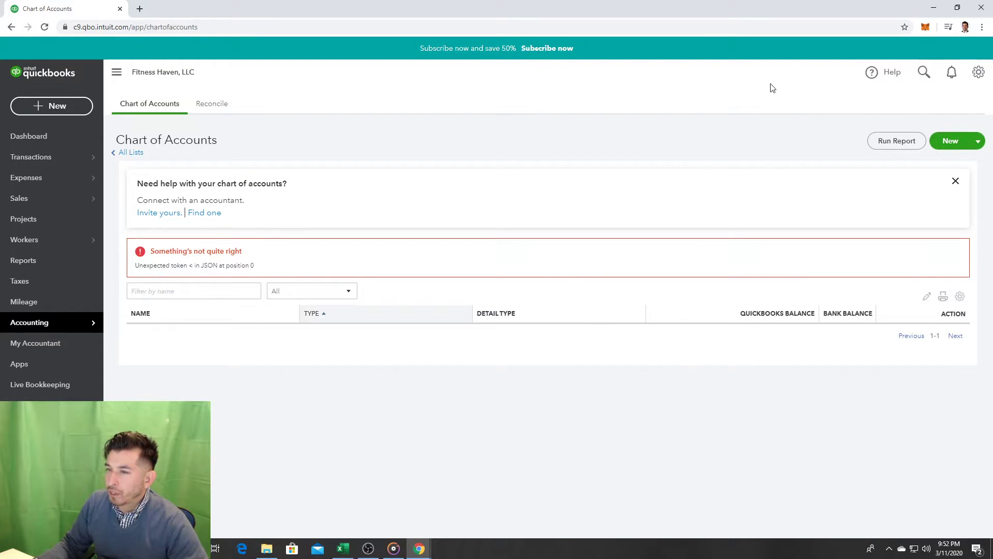
pyautogui.click(980, 70)
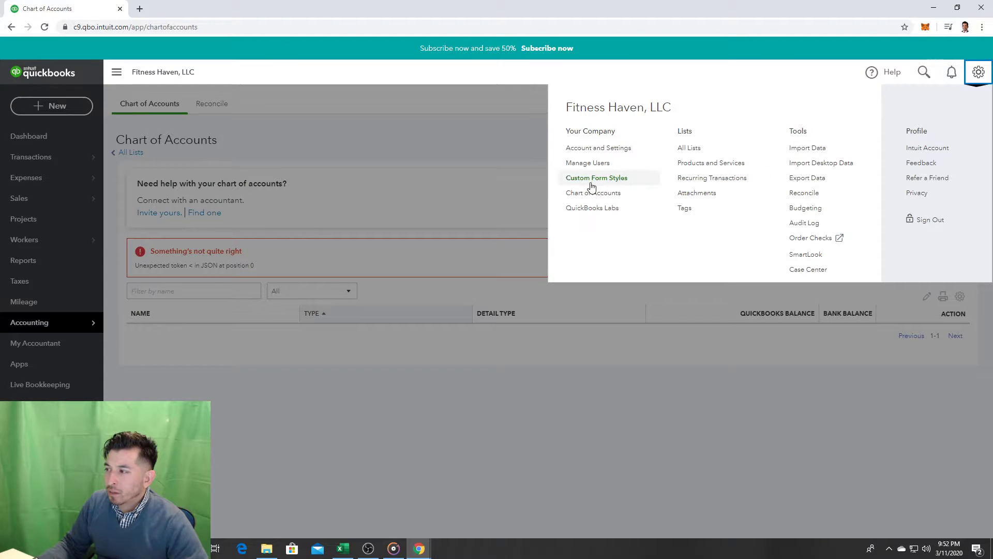
pyautogui.click(590, 198)
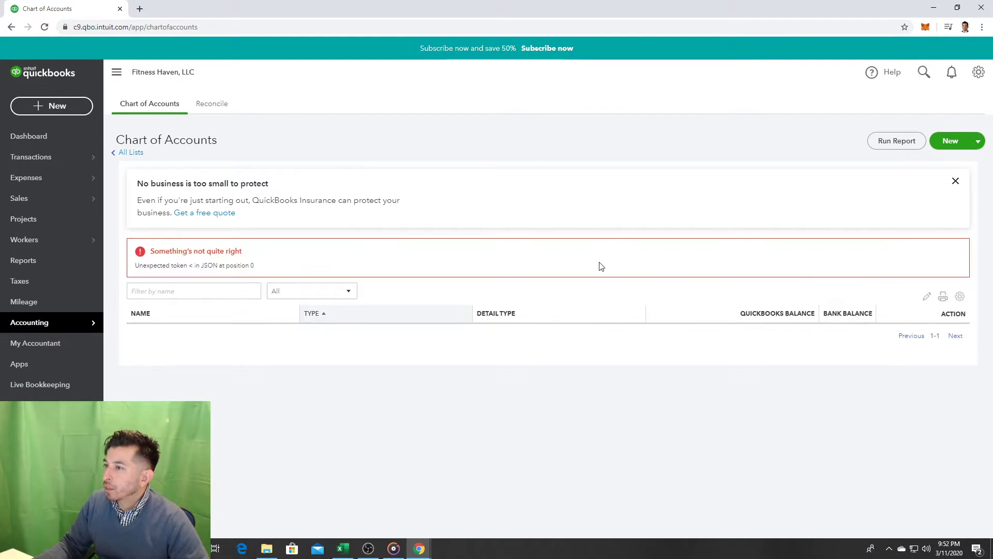
pyautogui.click(303, 293)
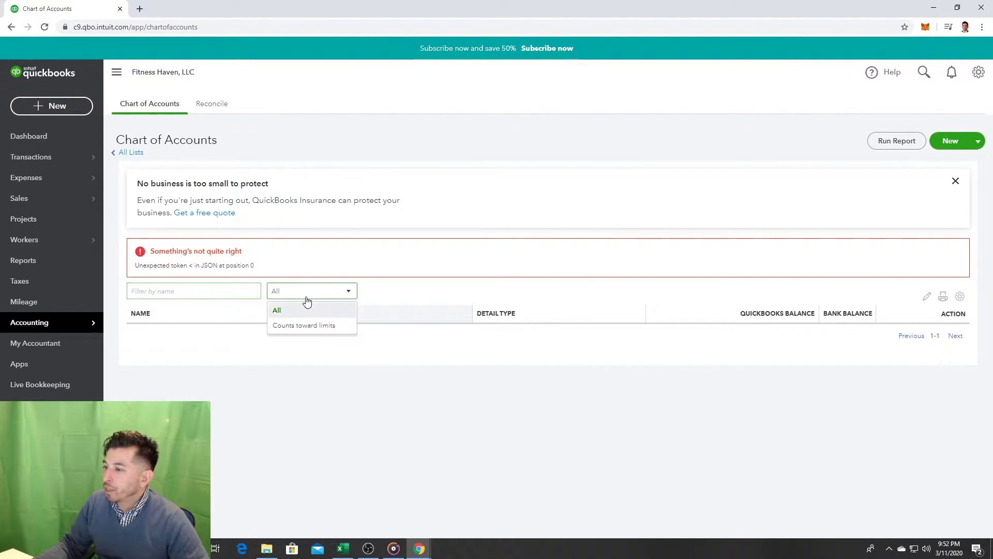
pyautogui.click(317, 326)
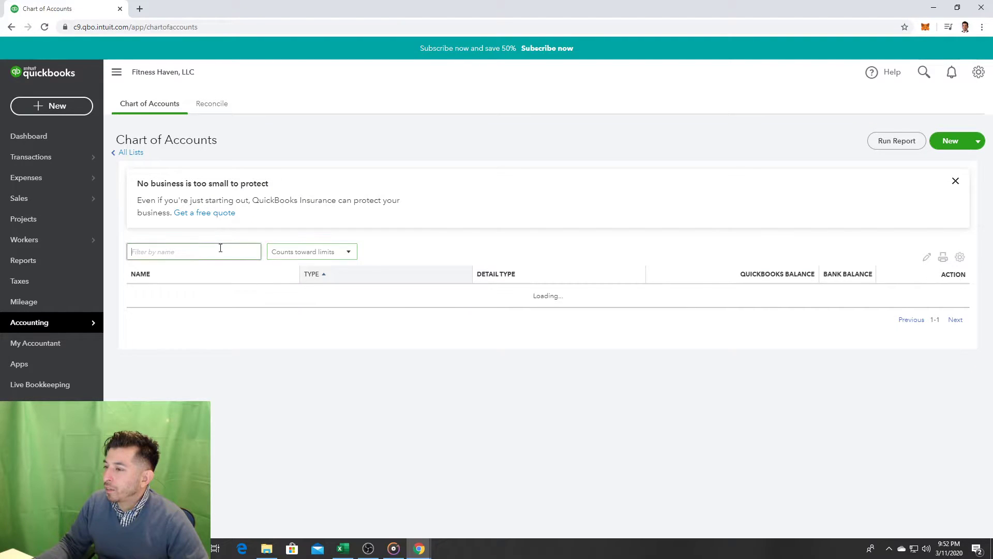
pyautogui.click(214, 113)
pyautogui.click(172, 107)
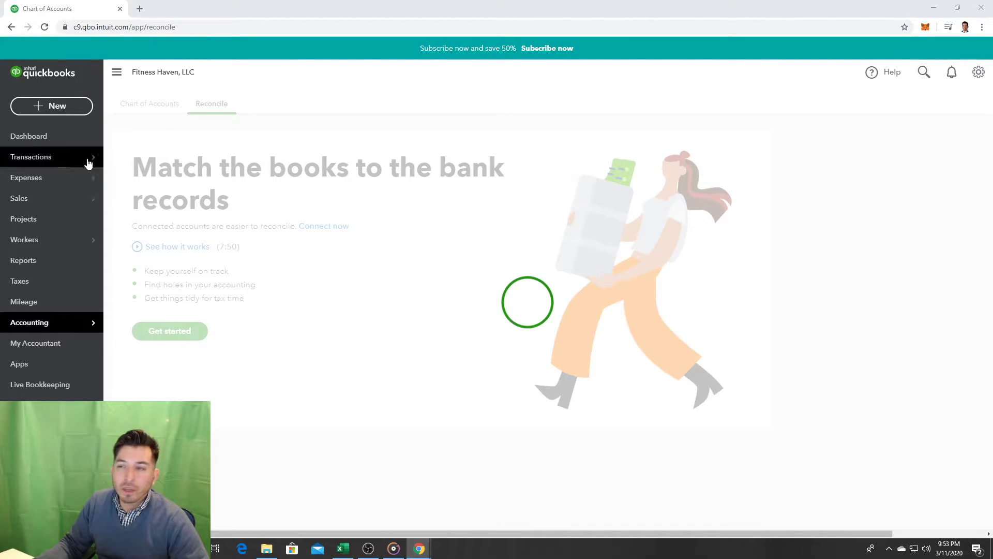
# Step: Revisit Bank transactions and Dashboard, reopen Reports, then minimize the browser
pyautogui.click(45, 159)
pyautogui.click(50, 134)
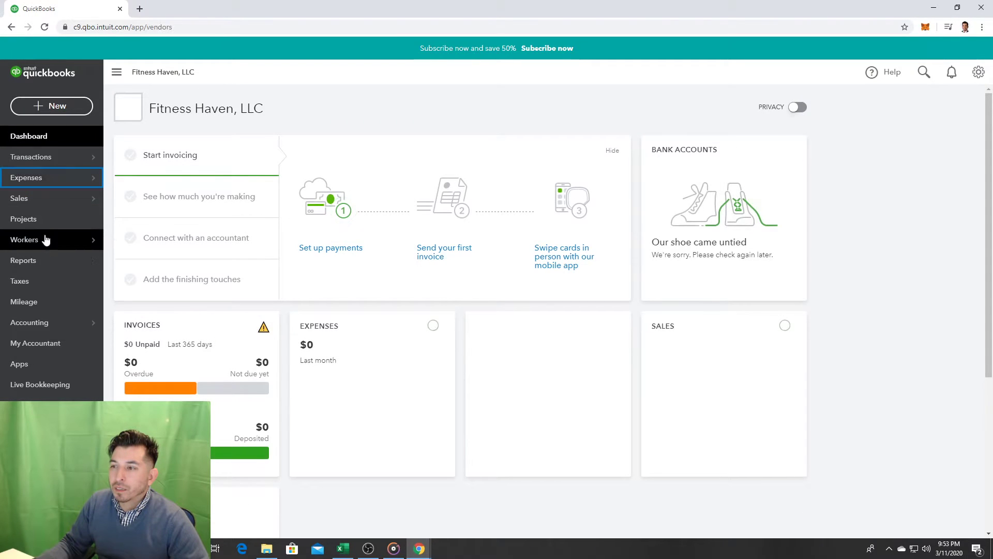
pyautogui.click(54, 260)
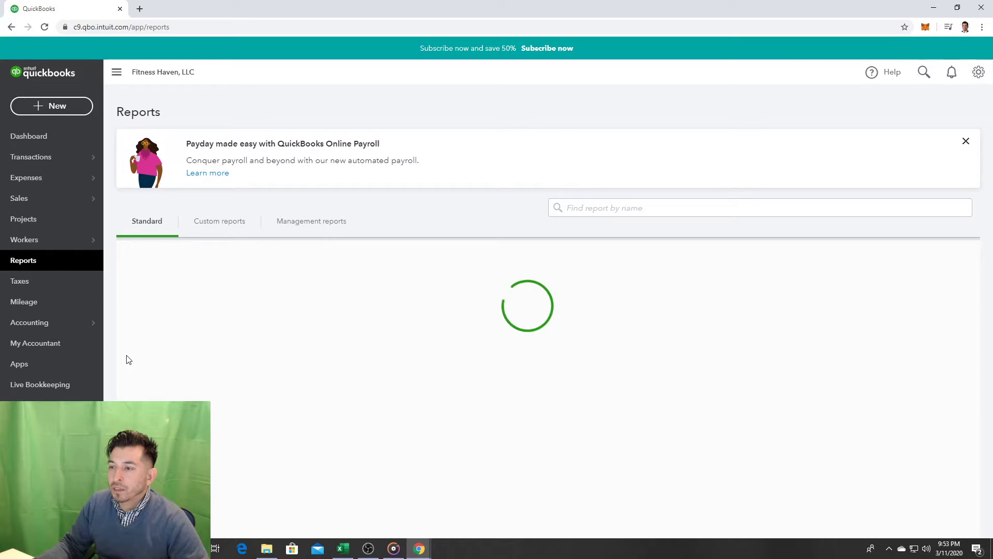
pyautogui.press('super+d')
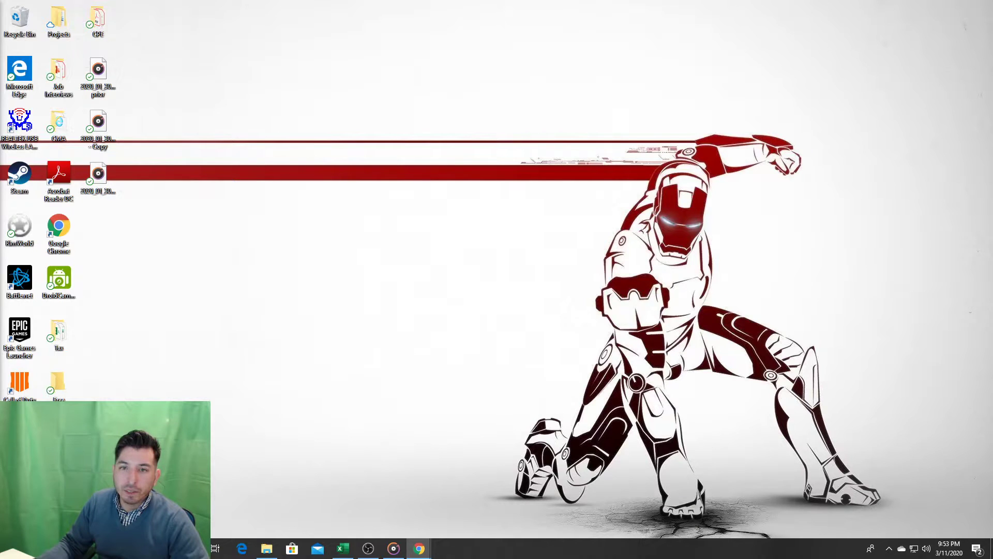
# Step: Restore the QuickBooks window full size and open Accounting > Chart of Accounts
pyautogui.moveTo(0, 62); pyautogui.dragTo(487, 0)
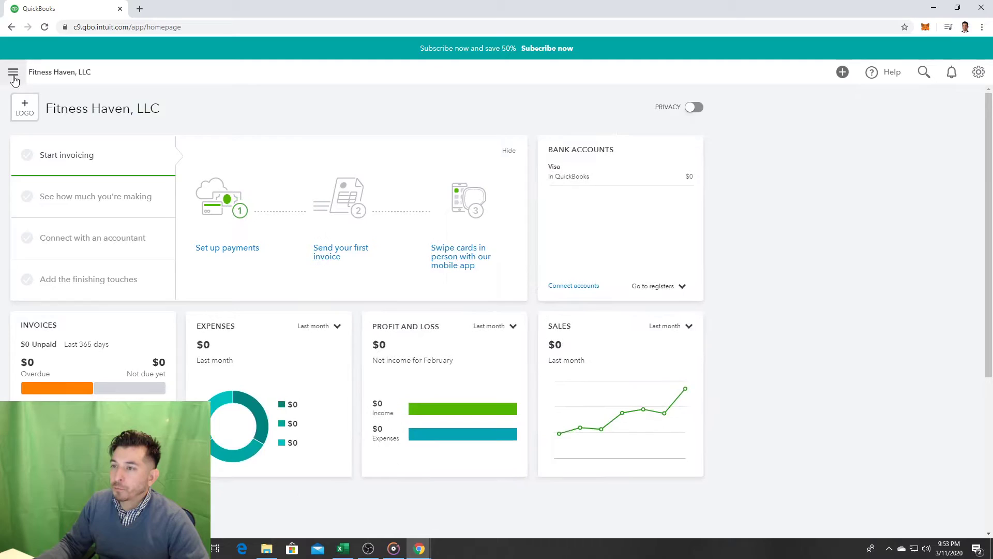
pyautogui.click(12, 73)
pyautogui.click(57, 322)
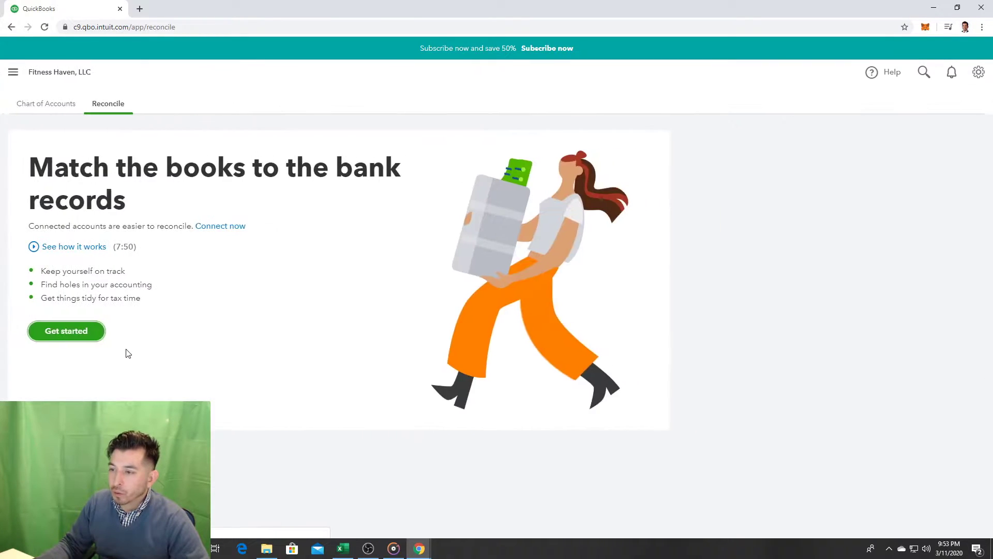
pyautogui.click(67, 106)
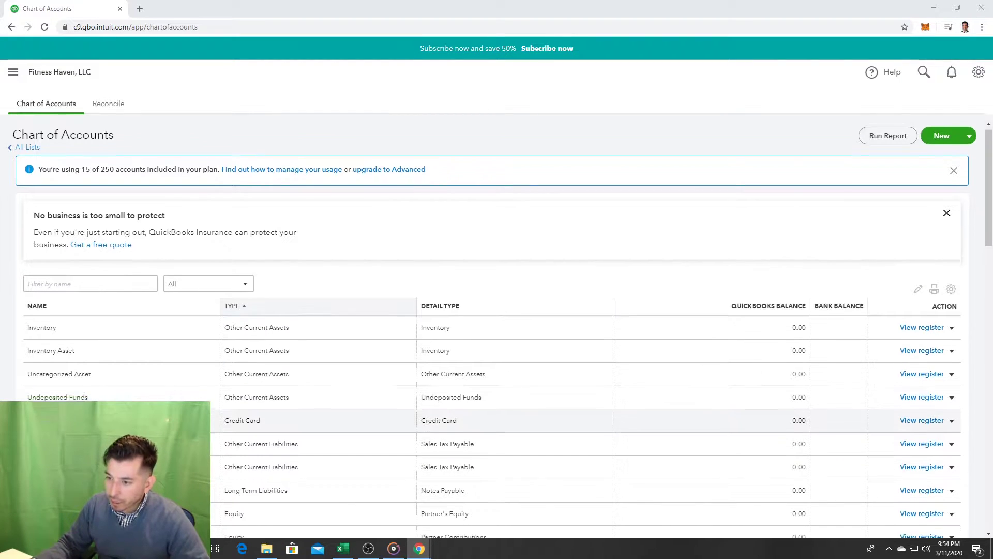
# Step: Filter the Chart of Accounts by name for 'check', then open the navigation sidebar
pyautogui.scroll(-3, 127, 342)
pyautogui.click(104, 151)
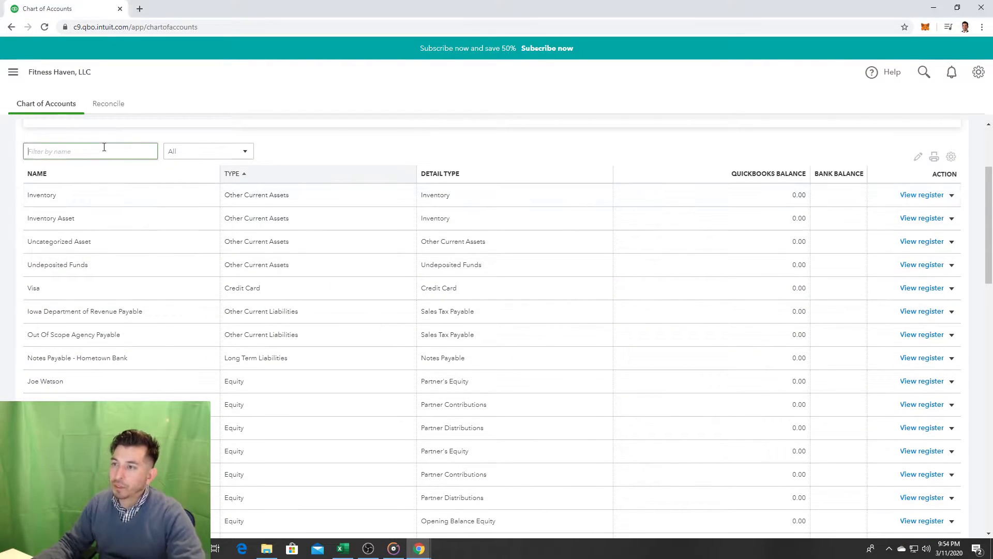
pyautogui.write('check')
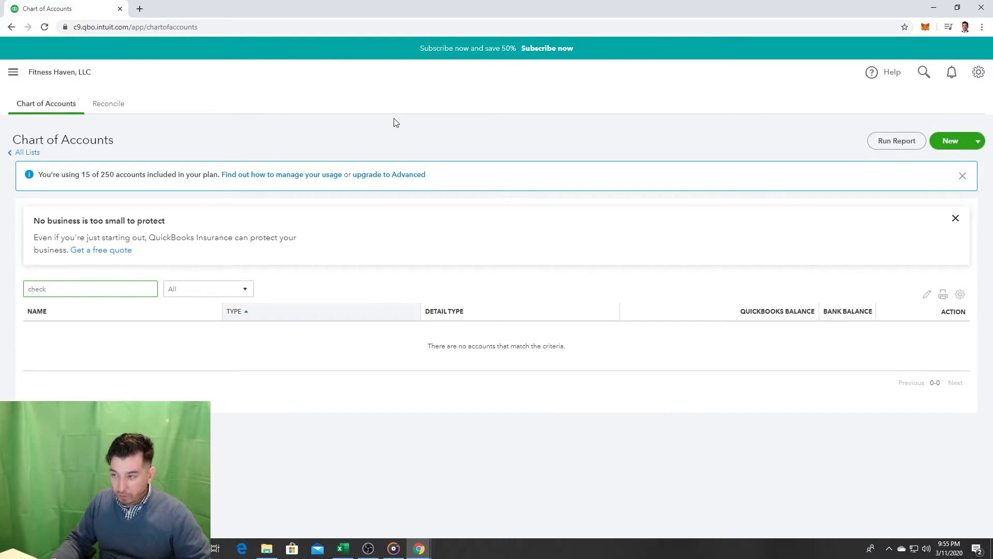
pyautogui.click(13, 72)
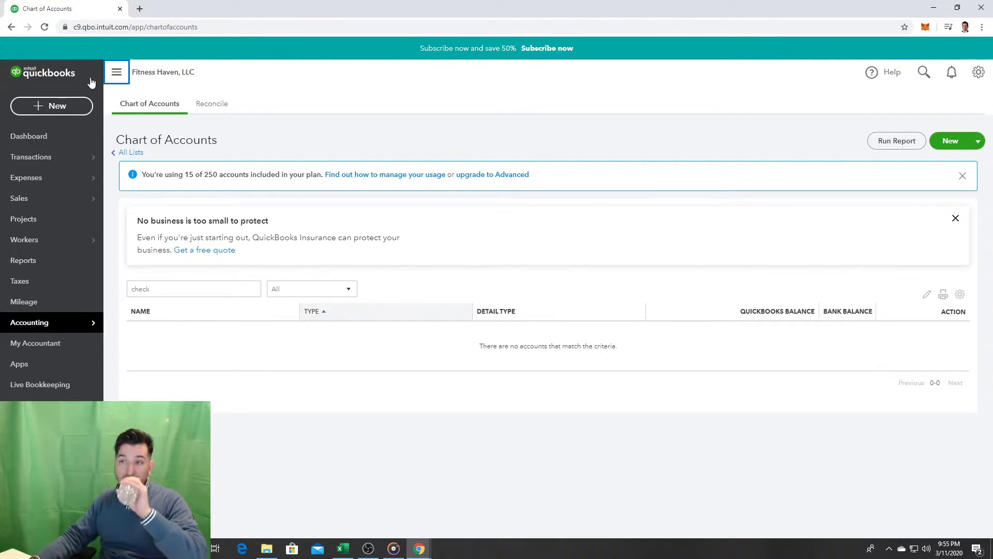
pyautogui.click(70, 103)
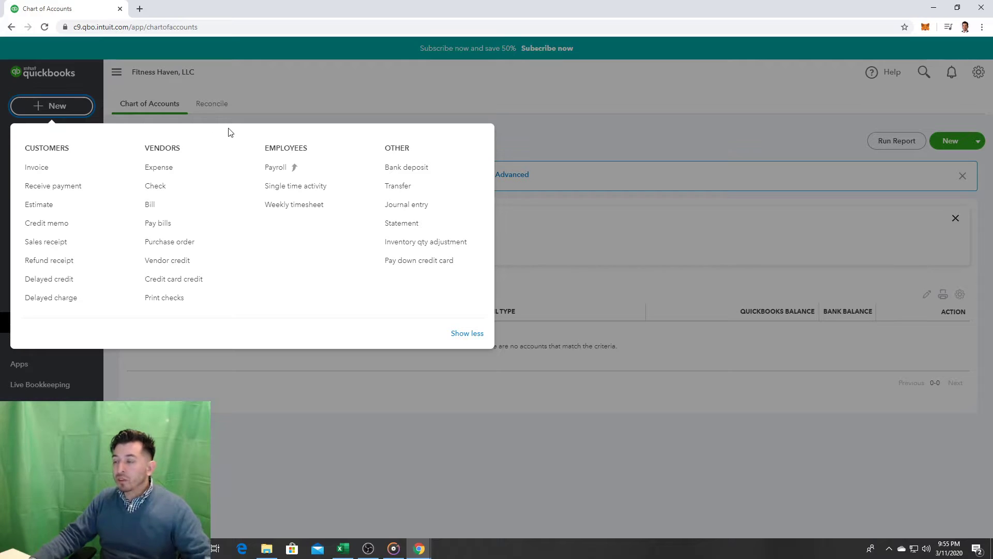
pyautogui.click(392, 168)
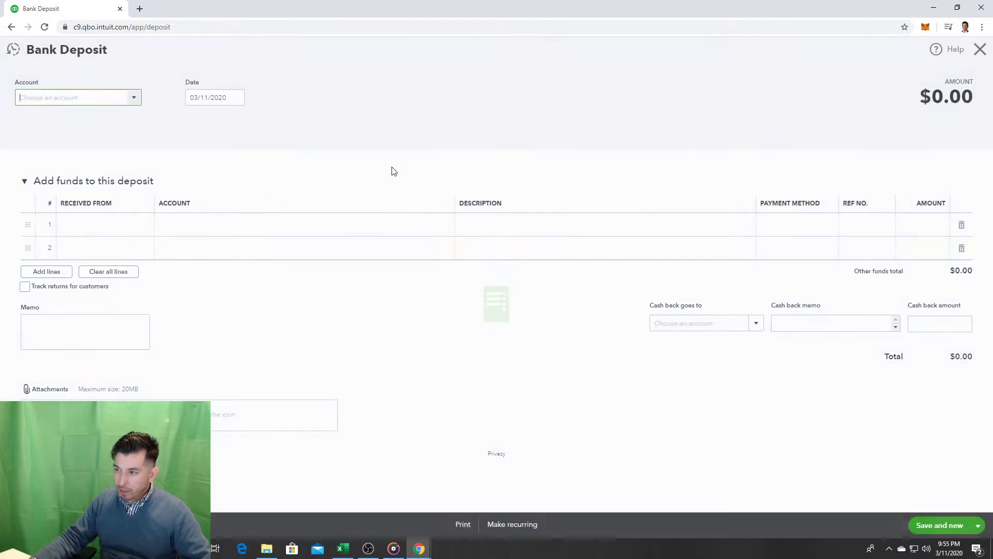
pyautogui.click(129, 99)
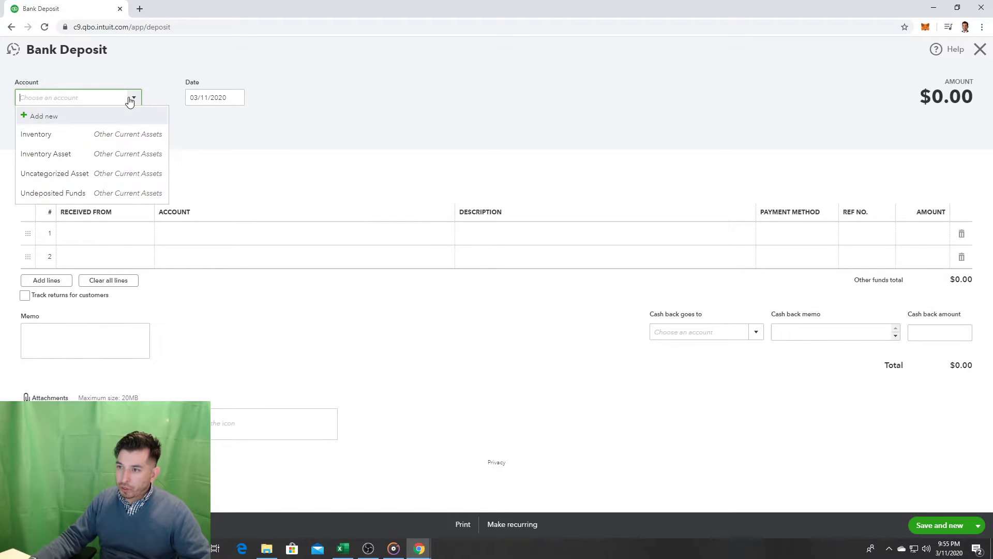
pyautogui.click(129, 100)
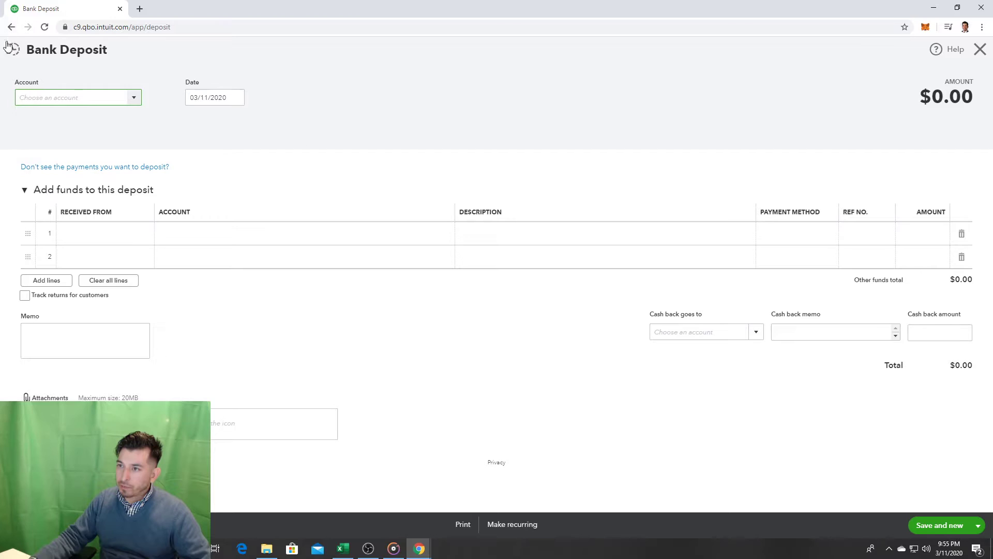
pyautogui.click(31, 525)
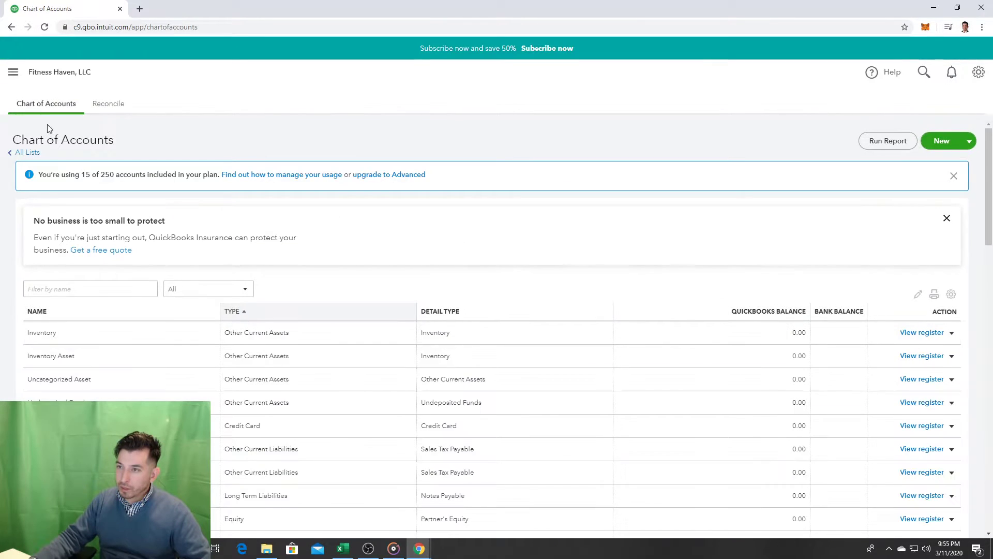
pyautogui.click(13, 72)
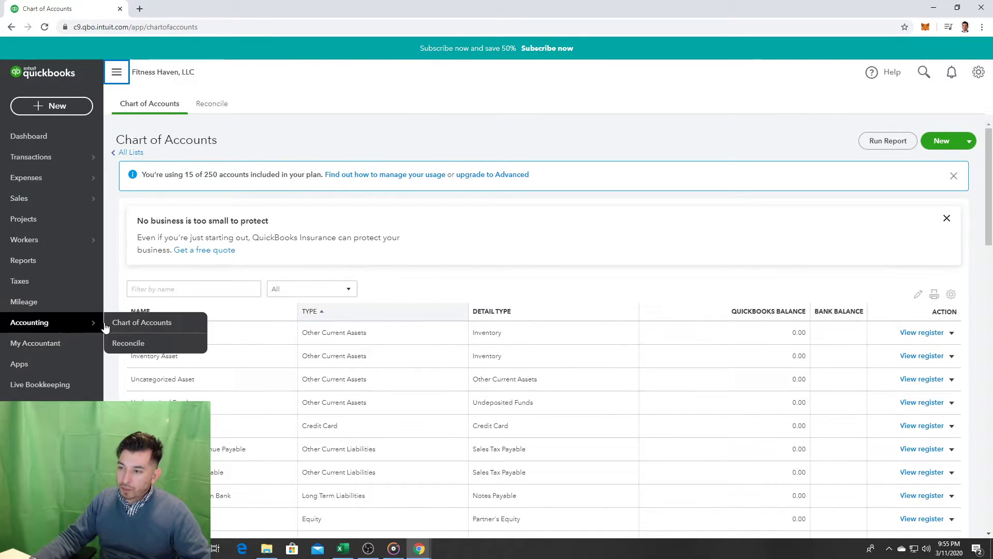
pyautogui.scroll(-3, 457, 245)
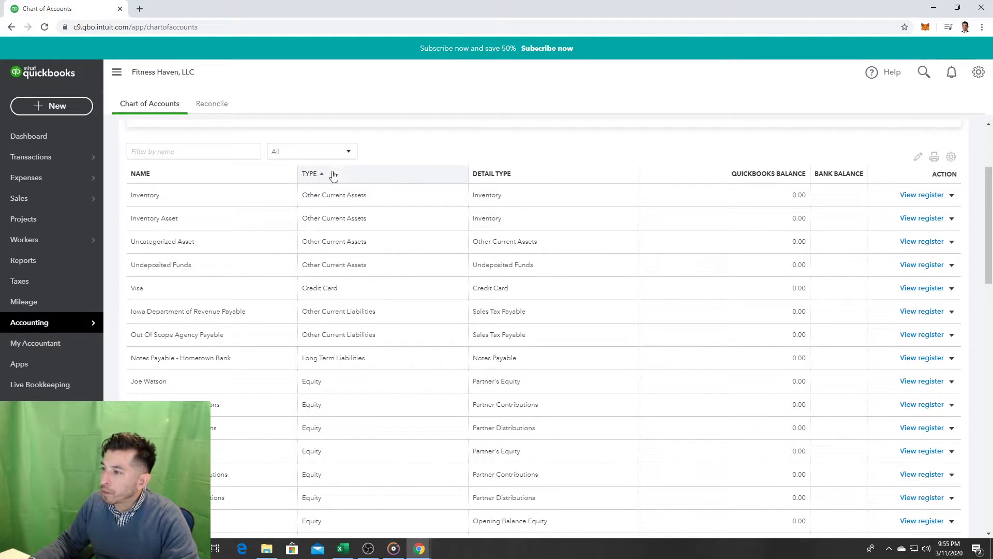
pyautogui.scroll(-4, 333, 220)
pyautogui.scroll(-10, 385, 220)
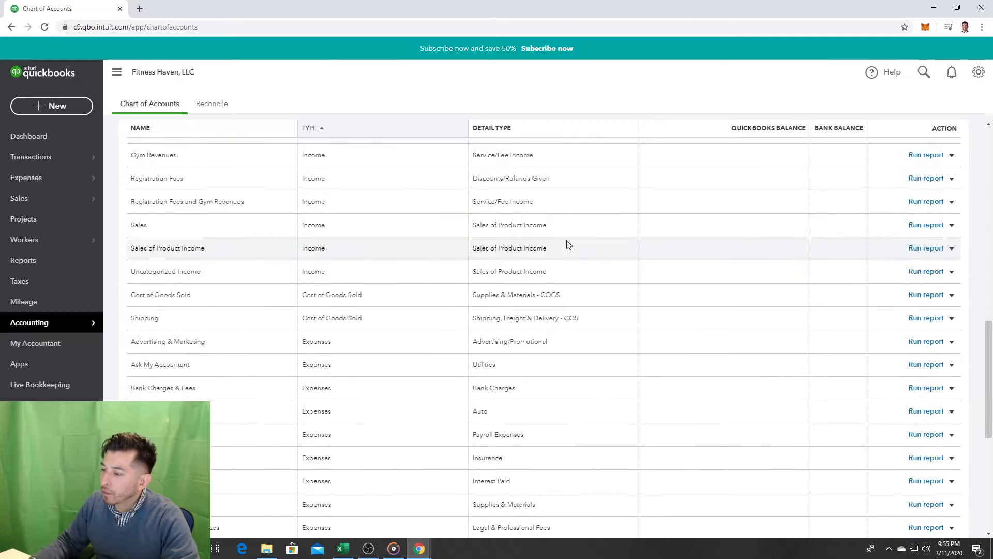
pyautogui.scroll(-3, 776, 290)
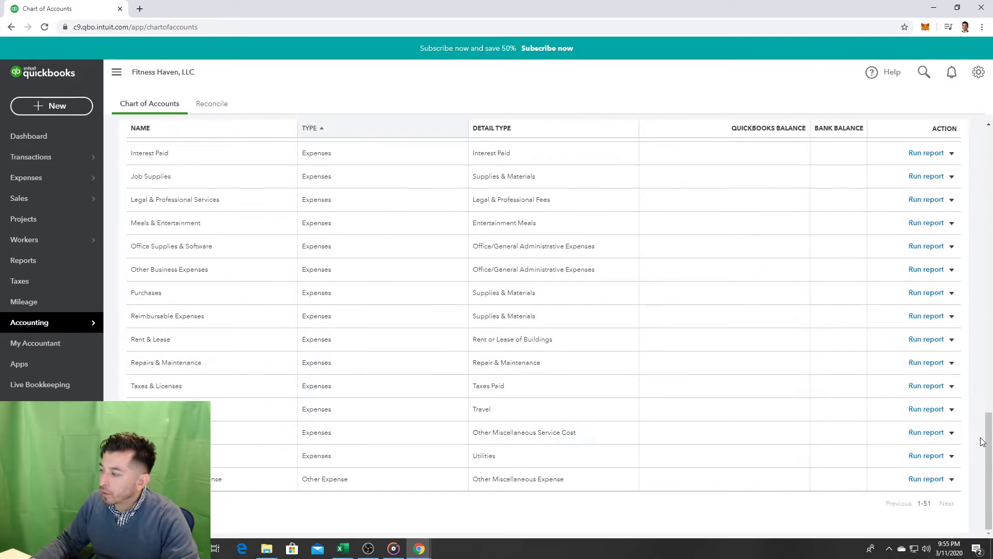
pyautogui.moveTo(984, 415); pyautogui.dragTo(987, 135)
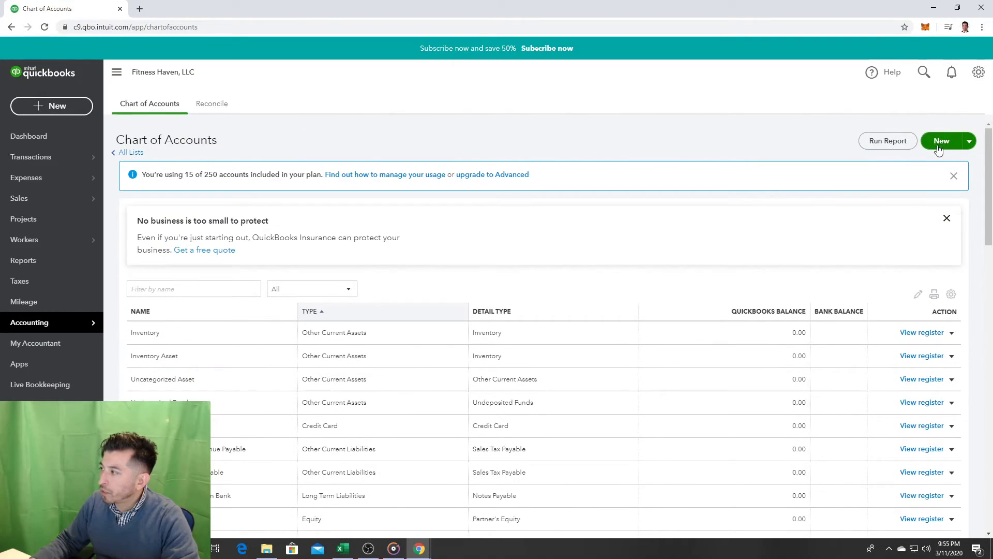
pyautogui.click(942, 141)
# Step: Keep the new account's type as Bank and choose Checking as its detail type
pyautogui.click(435, 177)
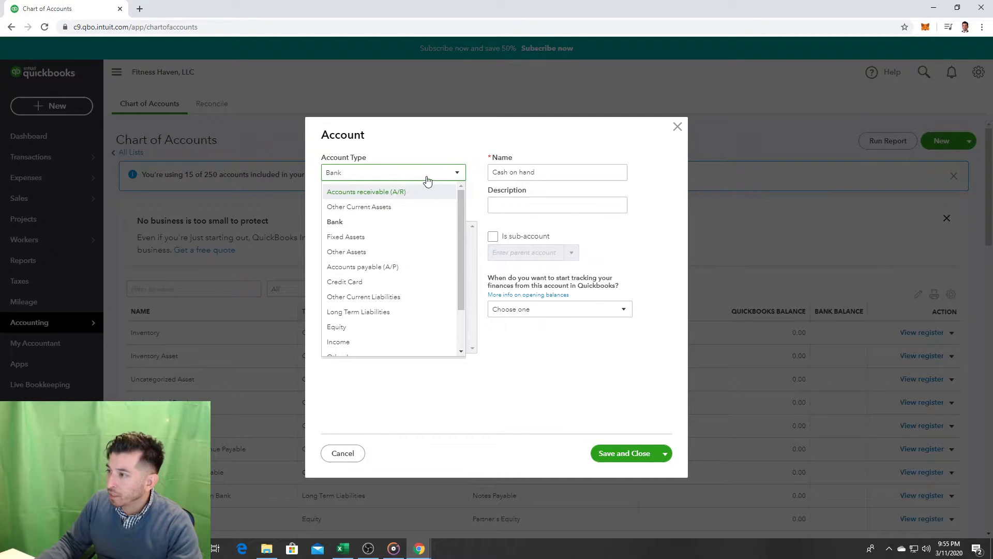
pyautogui.press('c')
pyautogui.press('c')
pyautogui.press('c')
pyautogui.press('c')
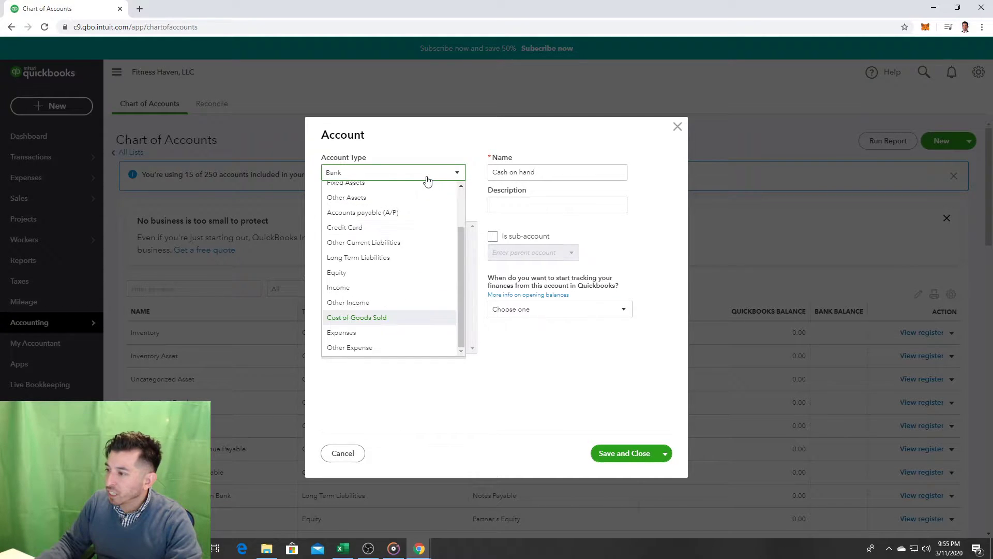
pyautogui.press('c')
pyautogui.press('c')
pyautogui.press('c')
pyautogui.press('c')
pyautogui.press('c')
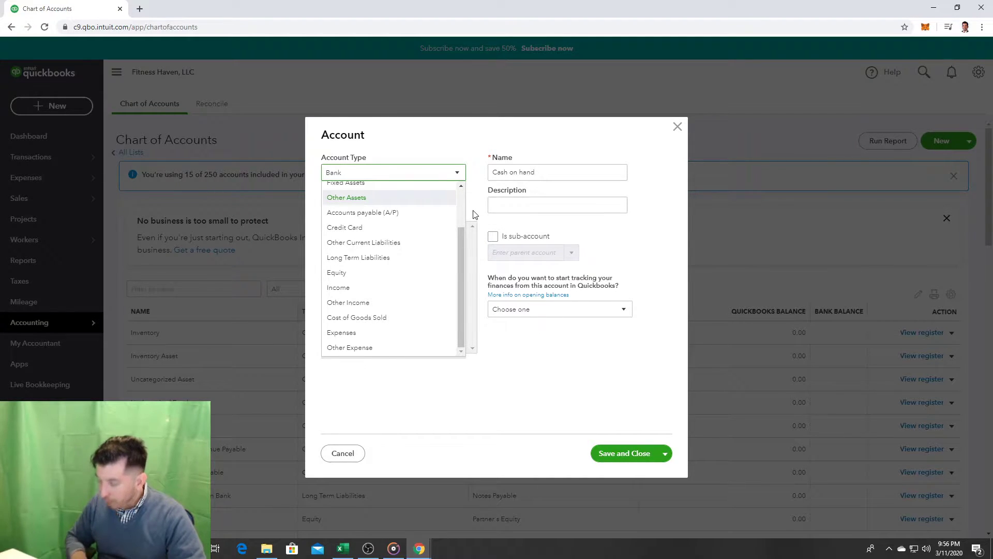
pyautogui.scroll(2, 460, 233)
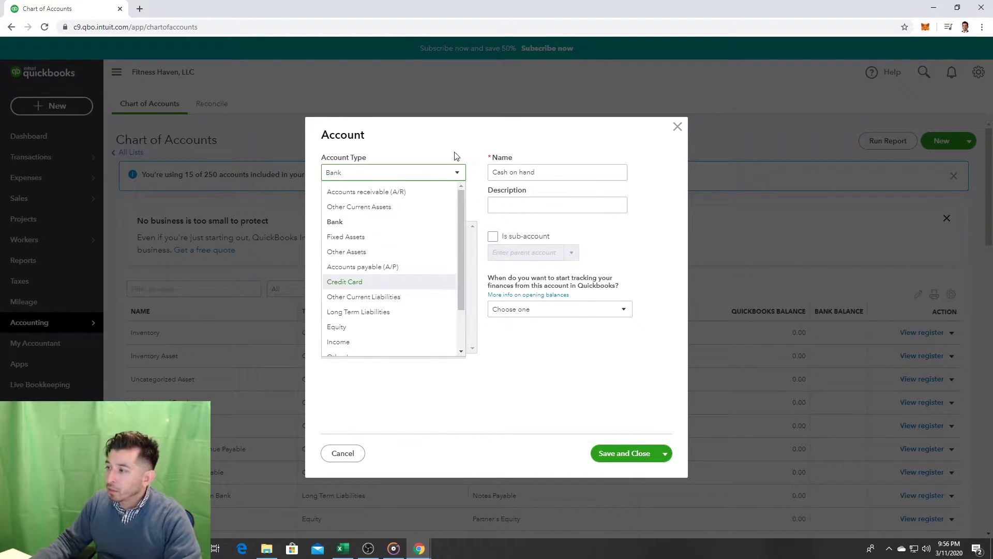
pyautogui.click(455, 160)
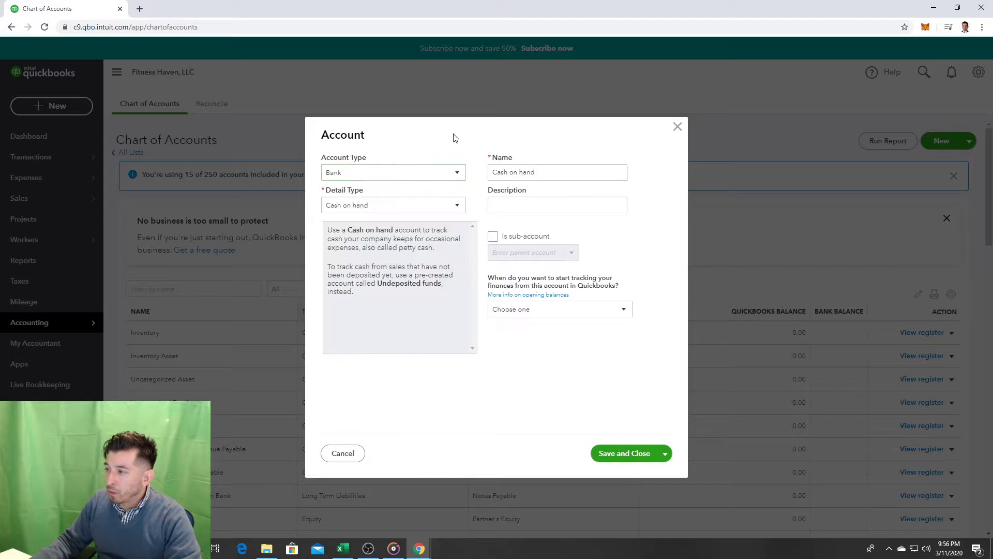
pyautogui.click(439, 208)
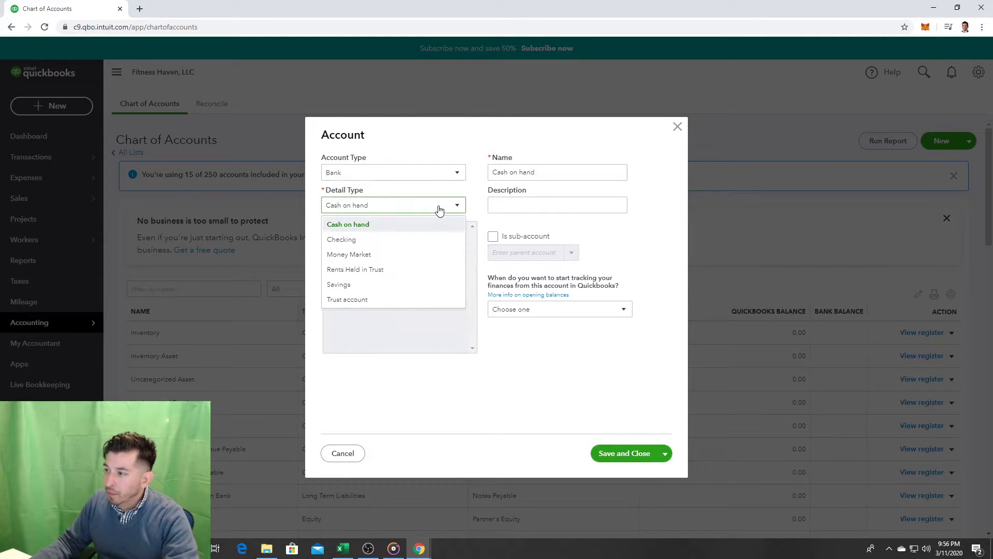
pyautogui.click(413, 239)
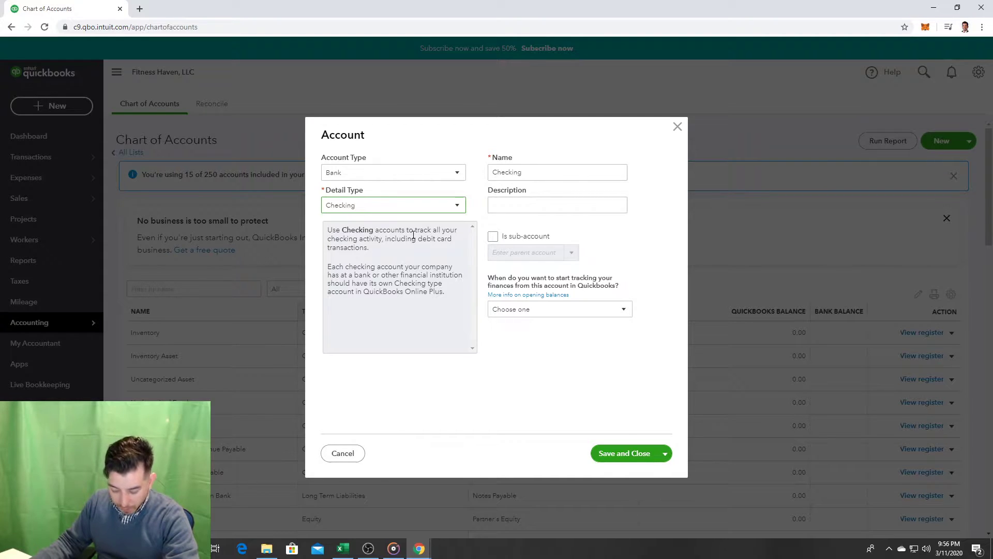
# Step: Name the account 'Fitness Haven Checking', leave the tracking start date unset, and save it
pyautogui.doubleClick(557, 173)
pyautogui.write('F')
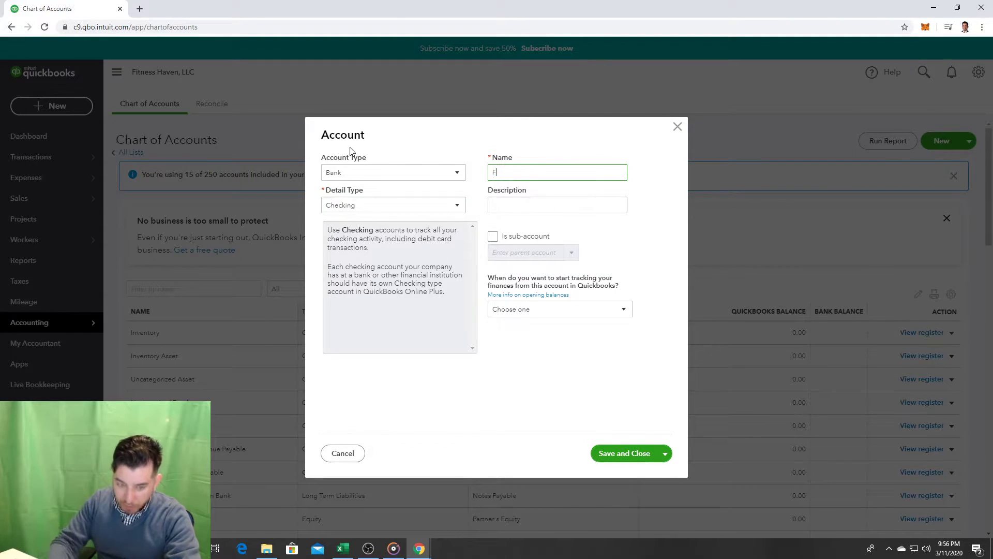
pyautogui.write('itness')
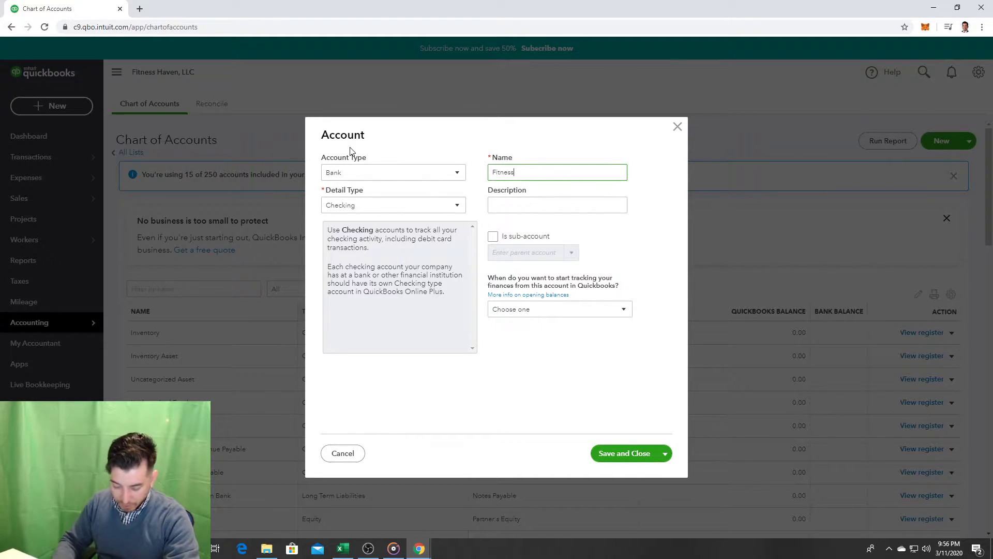
pyautogui.write('ven')
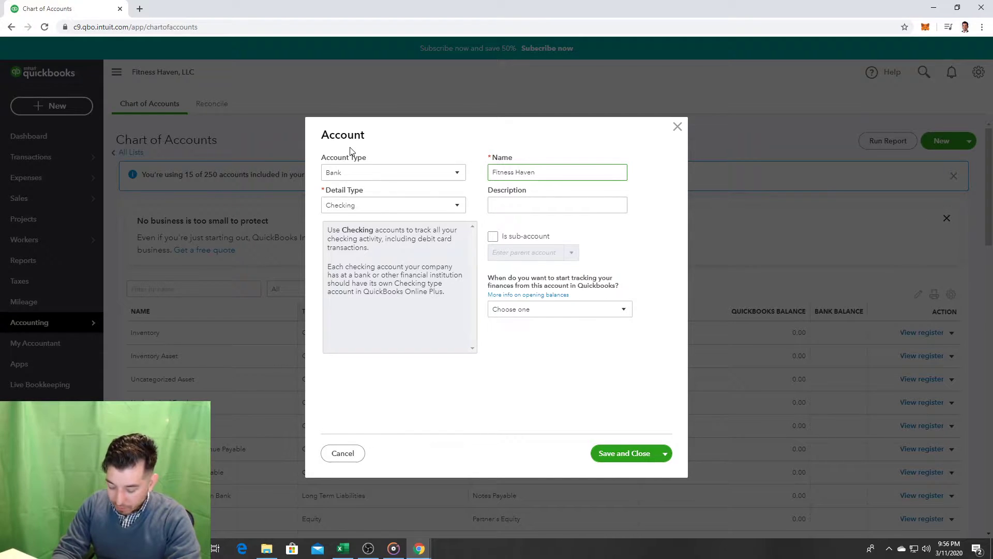
pyautogui.write('heck')
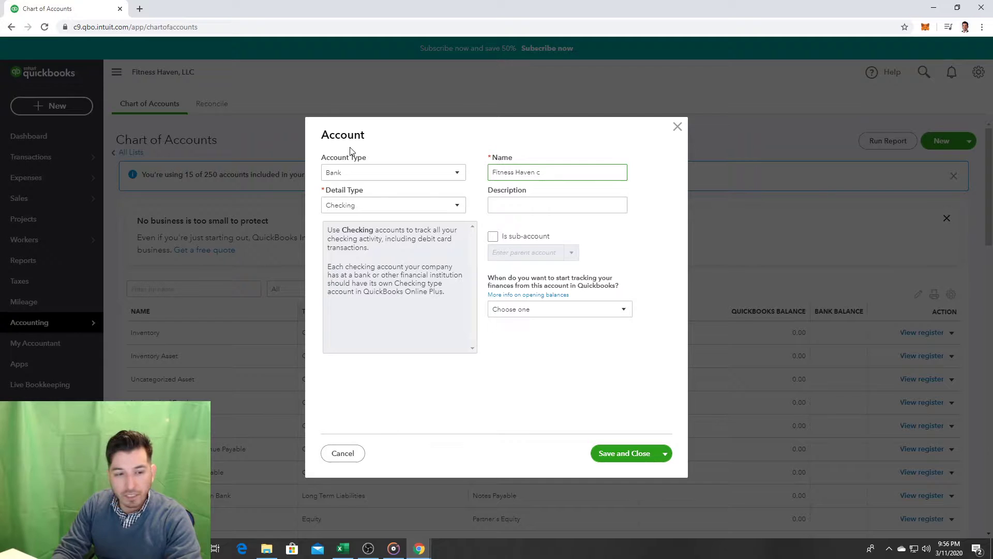
pyautogui.write('Checking')
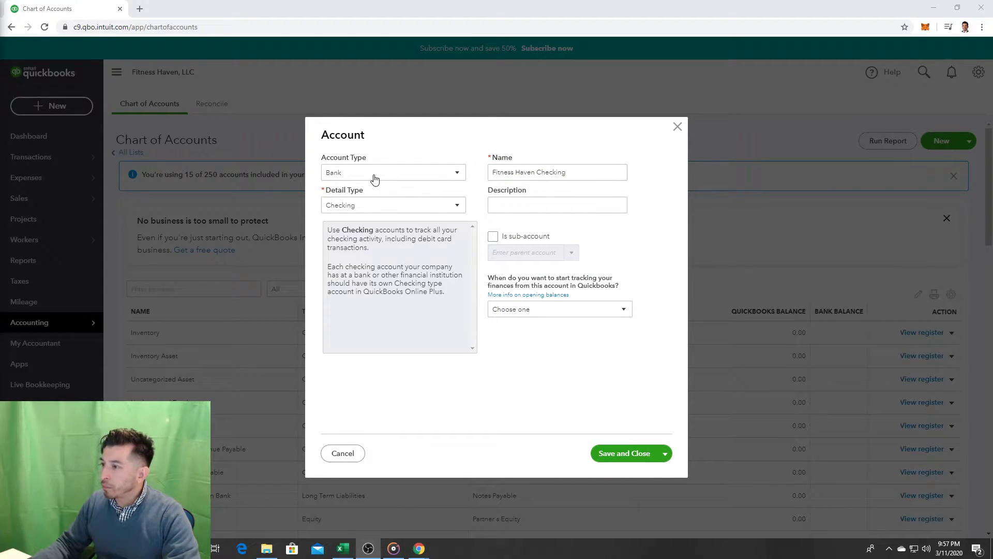
pyautogui.click(521, 203)
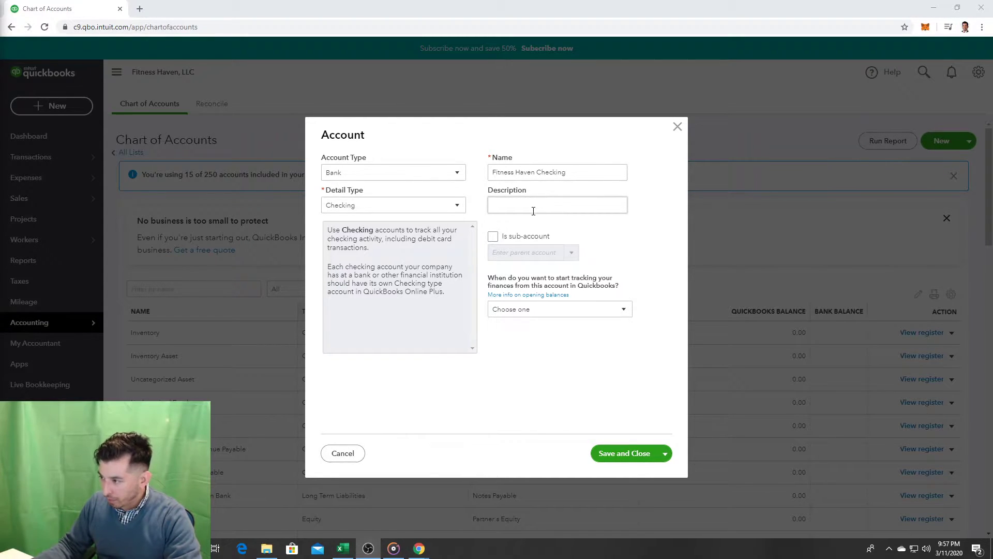
pyautogui.click(595, 313)
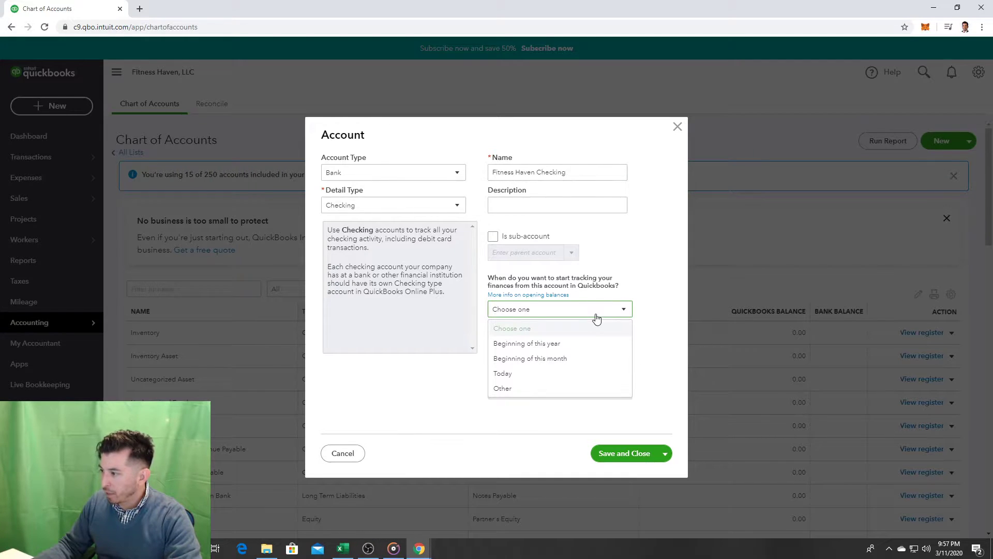
pyautogui.click(596, 314)
pyautogui.click(596, 316)
pyautogui.click(595, 315)
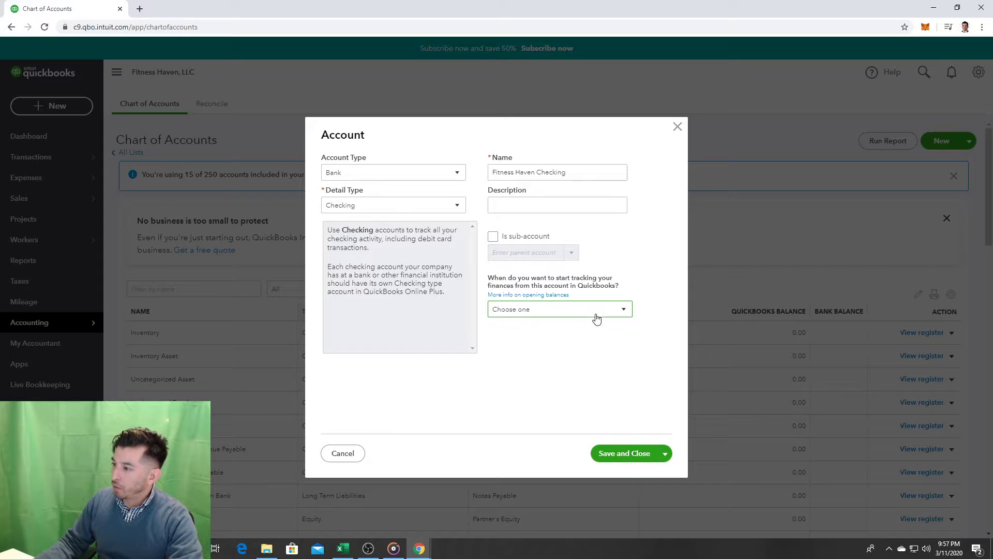
pyautogui.click(631, 454)
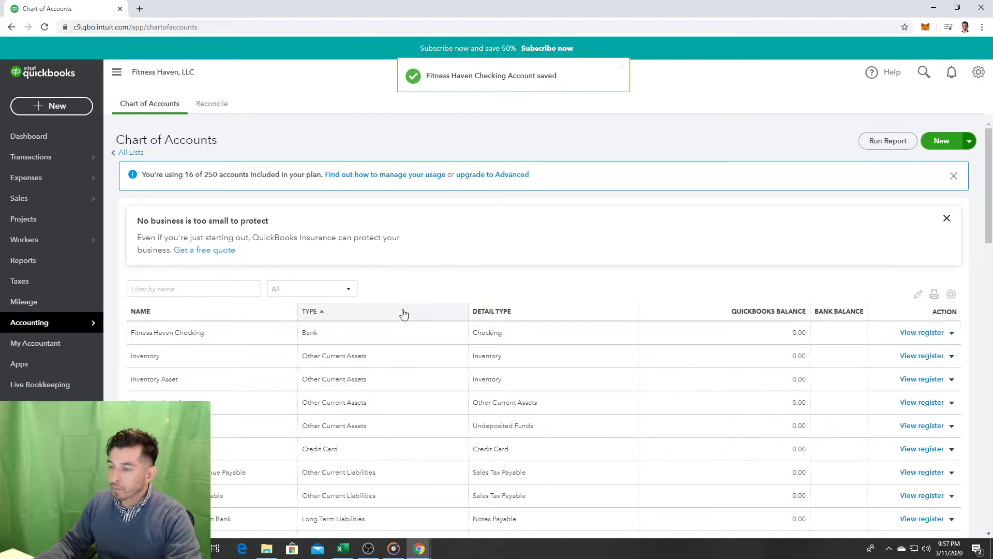
# Step: Create a new Bank deposit from the + New menu
pyautogui.click(116, 71)
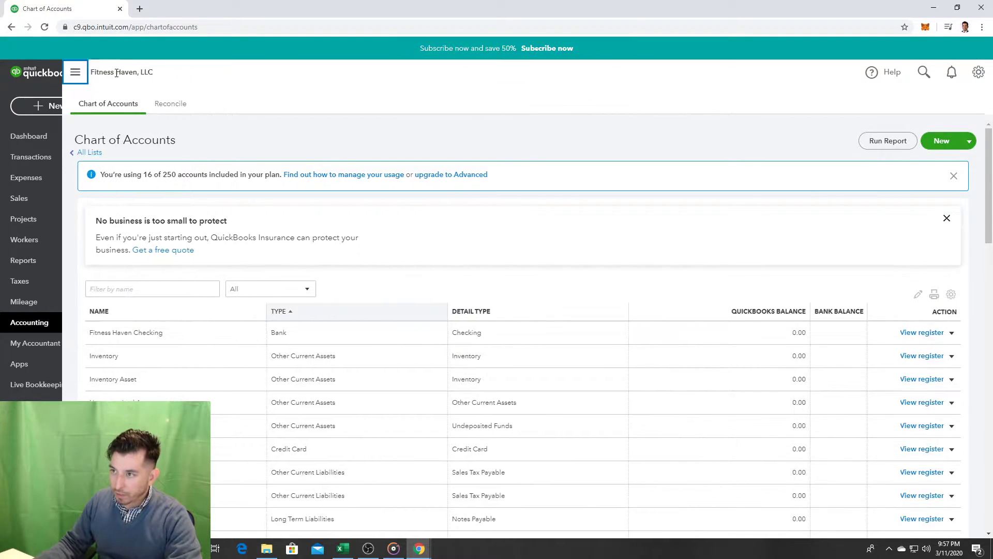
pyautogui.click(12, 72)
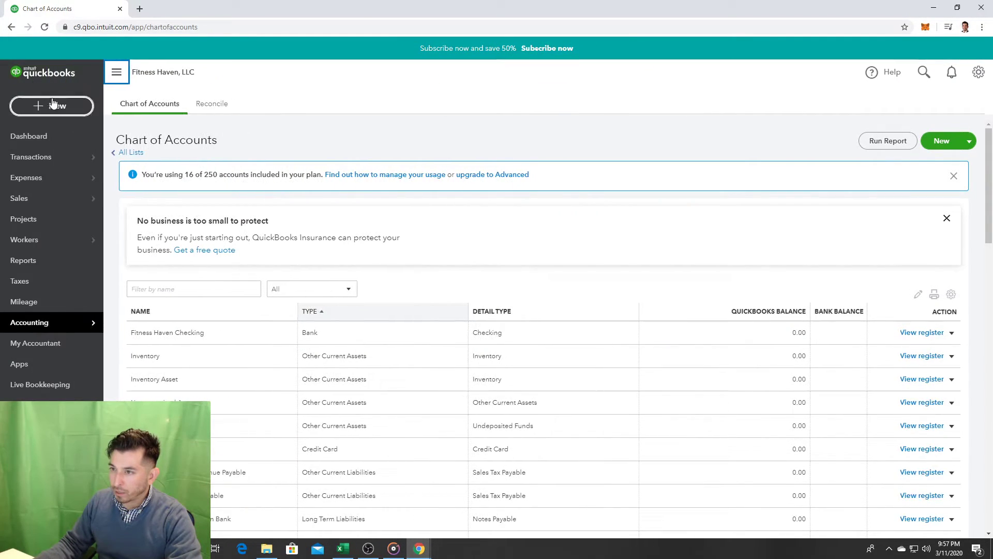
pyautogui.click(52, 103)
pyautogui.click(428, 174)
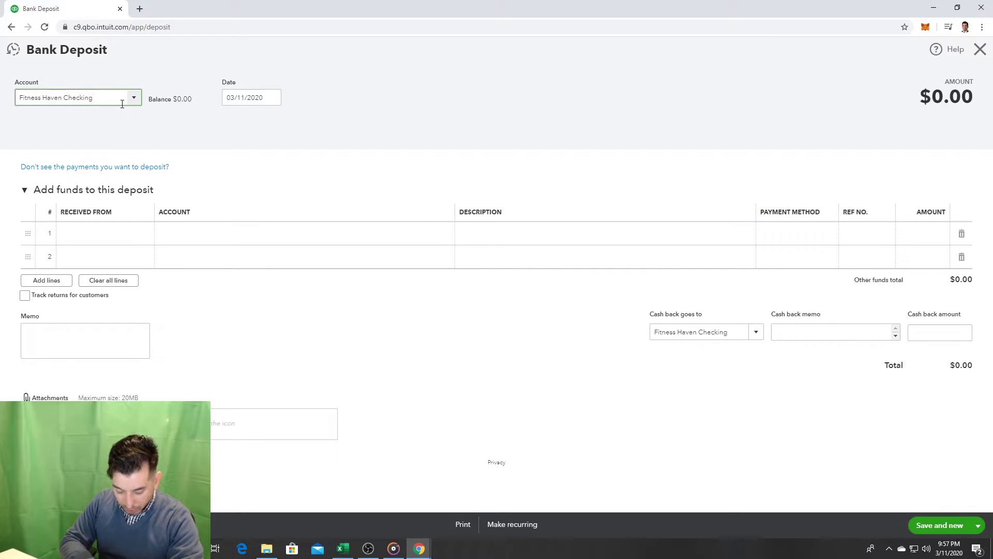
# Step: Date the deposit January 4, 2020 and add lines to give the table six rows
pyautogui.click(263, 104)
pyautogui.click(273, 100)
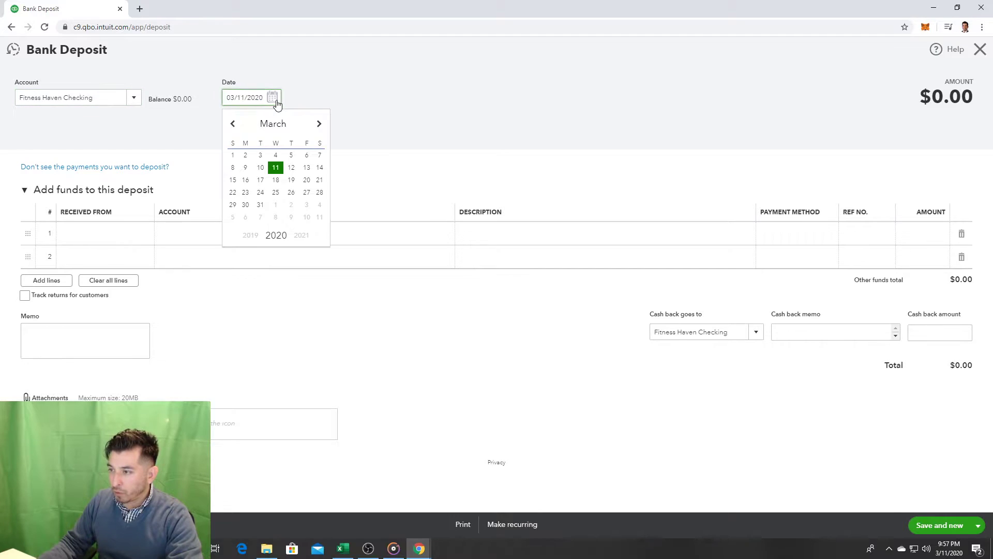
pyautogui.click(233, 127)
pyautogui.click(233, 127)
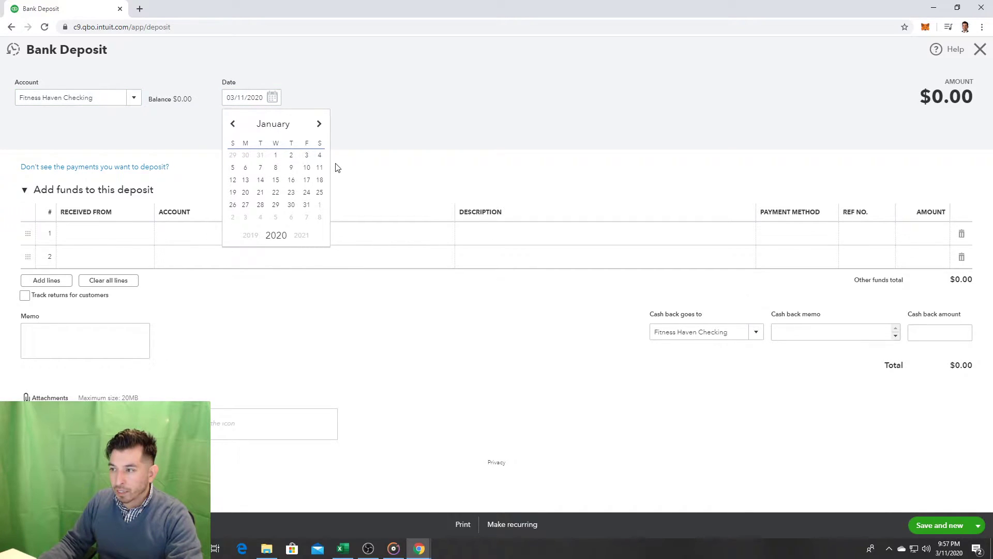
pyautogui.click(320, 155)
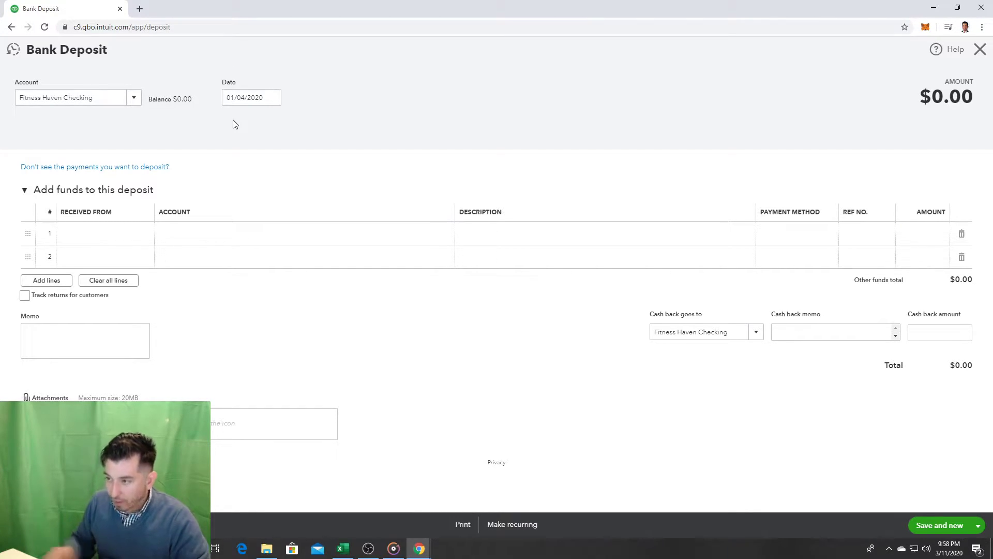
pyautogui.click(55, 280)
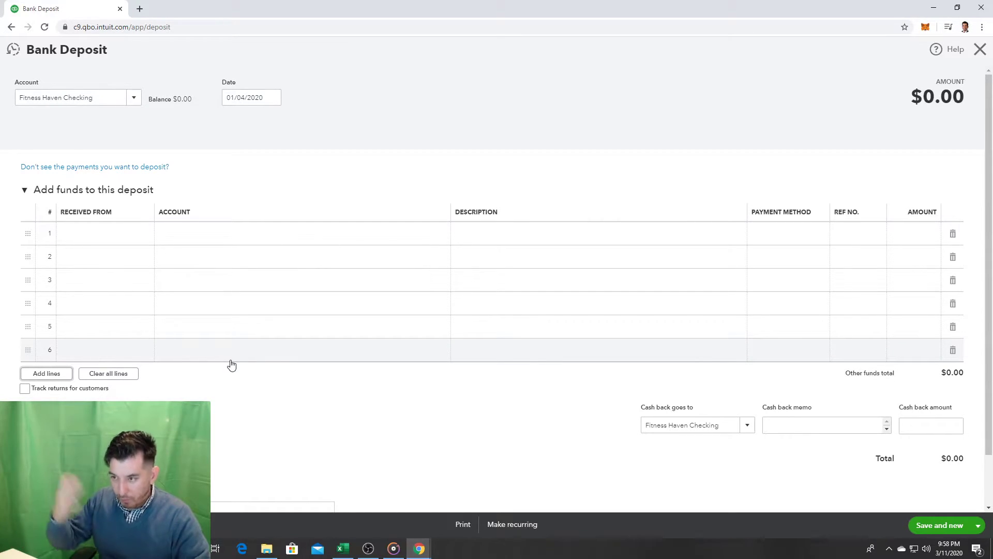
# Step: Show the Received From name list for the first deposit line
pyautogui.click(119, 244)
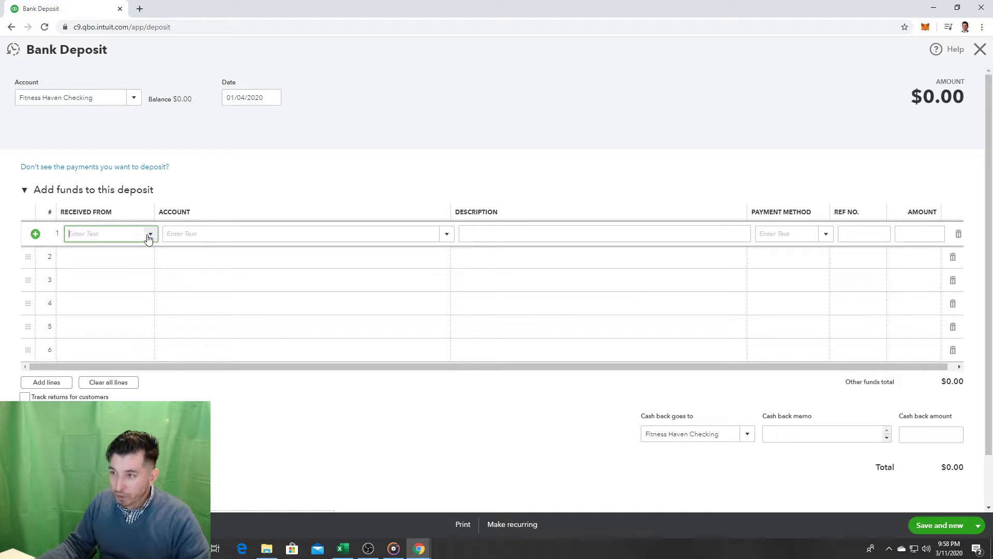
pyautogui.click(149, 235)
pyautogui.click(149, 235)
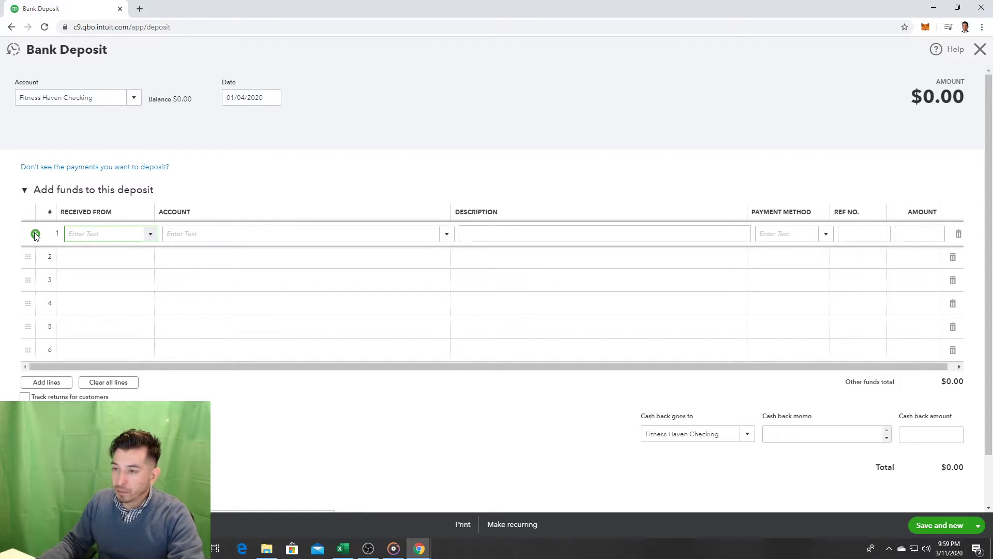
pyautogui.moveTo(35, 233); pyautogui.dragTo(66, 222)
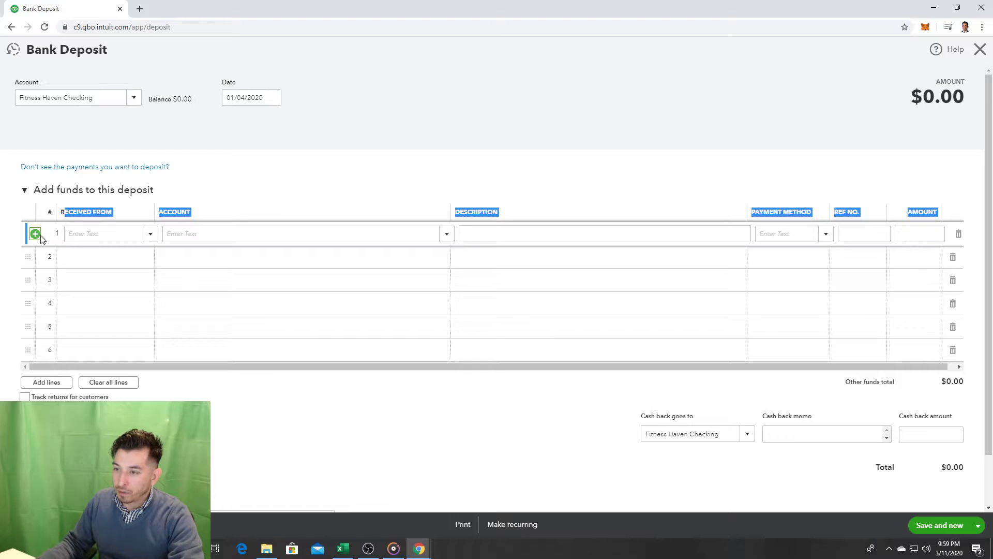
pyautogui.click(81, 234)
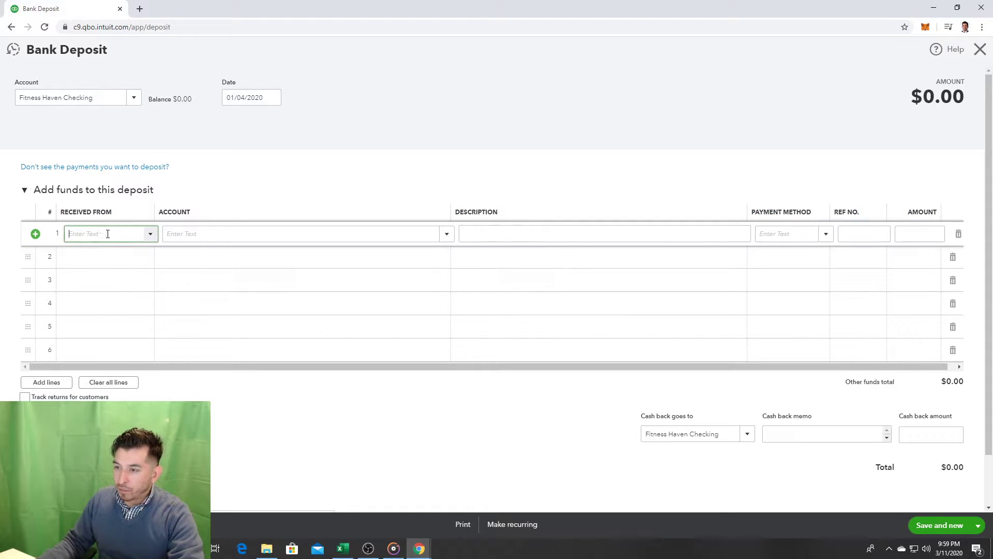
pyautogui.click(151, 234)
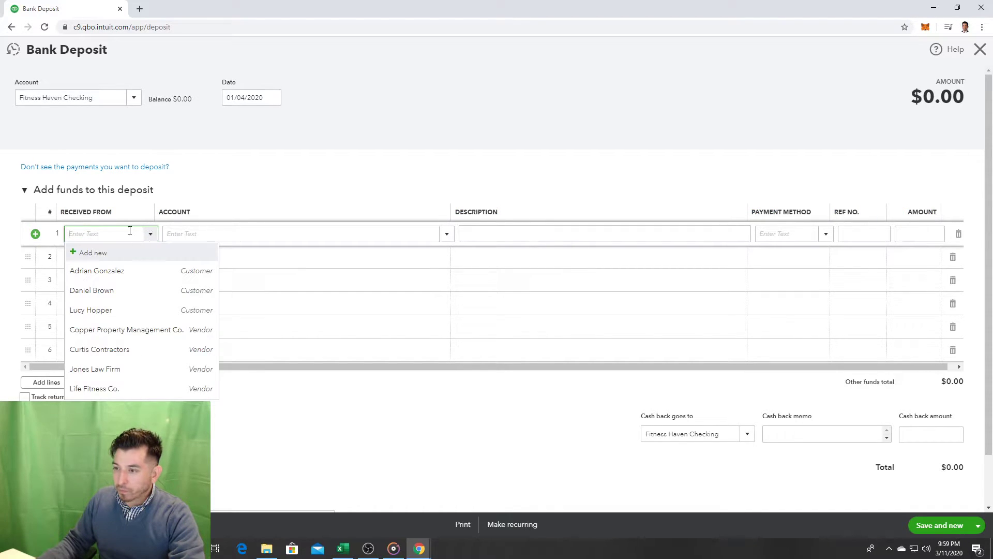
pyautogui.click(107, 254)
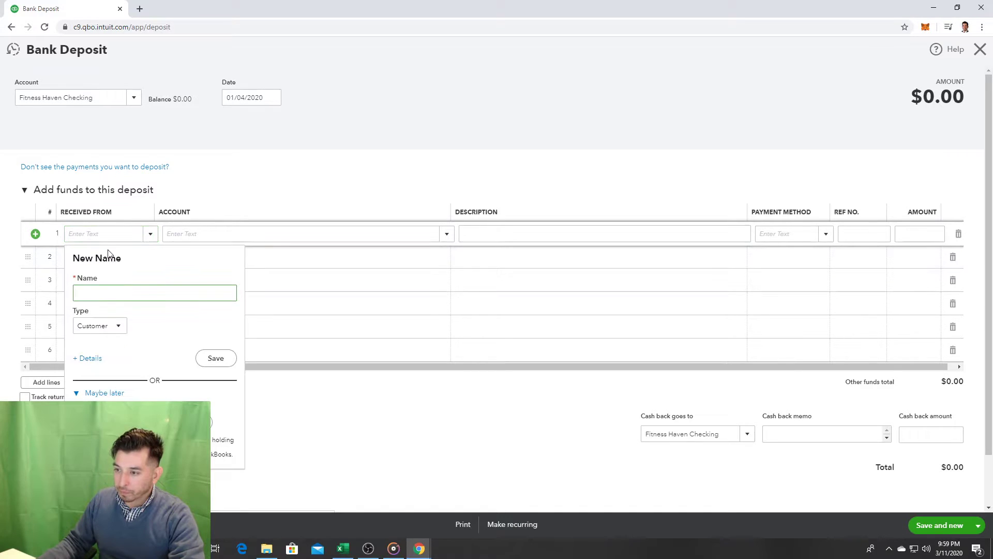
pyautogui.write('The Partners')
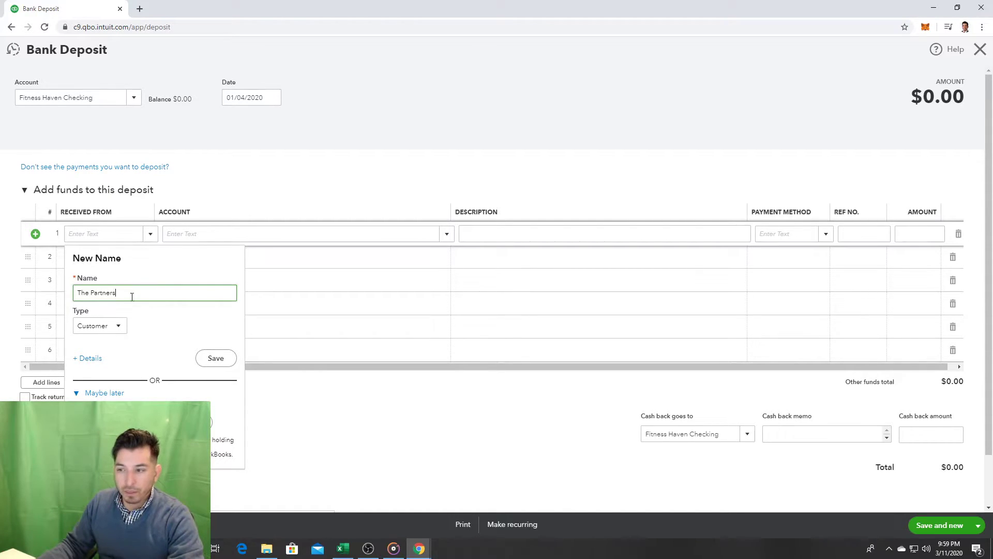
pyautogui.click(126, 331)
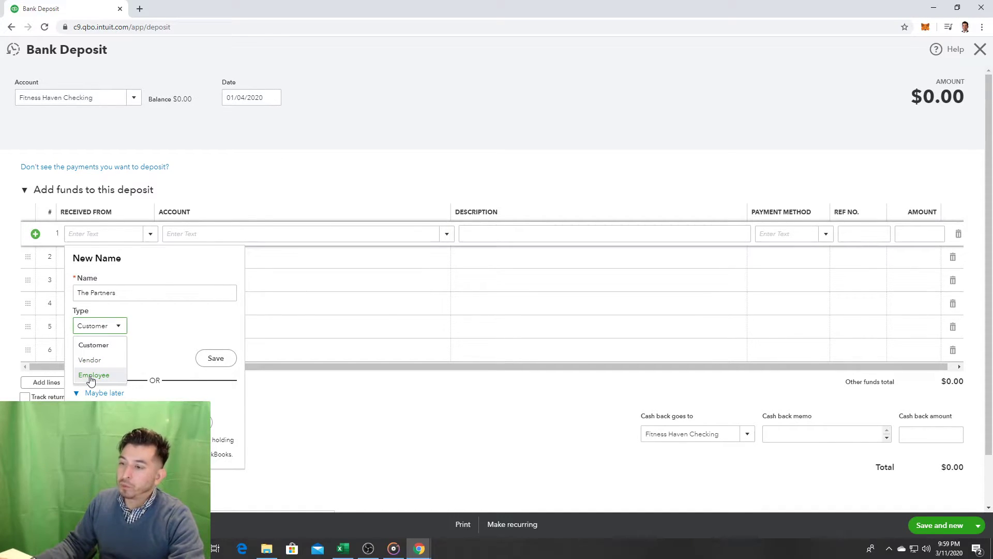
pyautogui.click(99, 361)
pyautogui.click(87, 359)
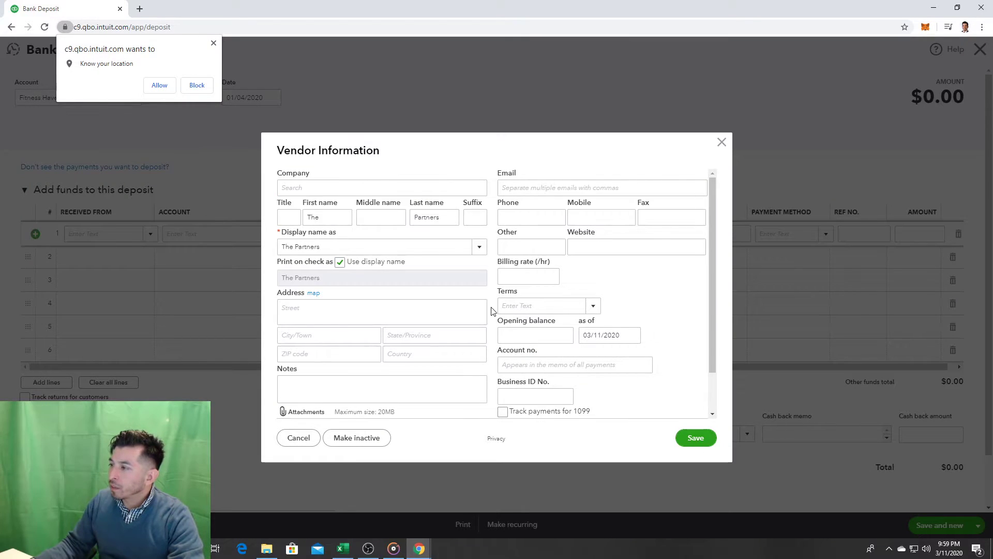
pyautogui.scroll(-2, 619, 294)
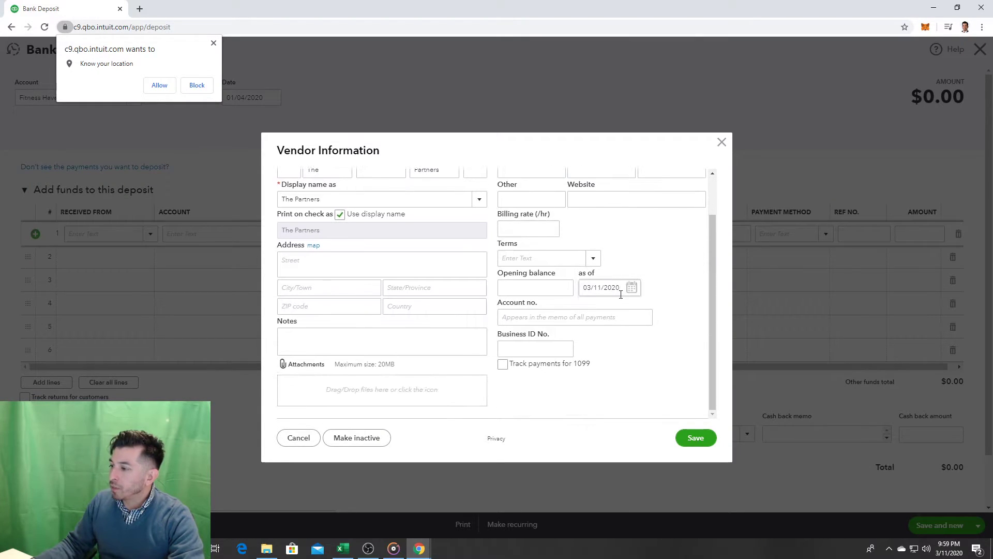
pyautogui.click(284, 439)
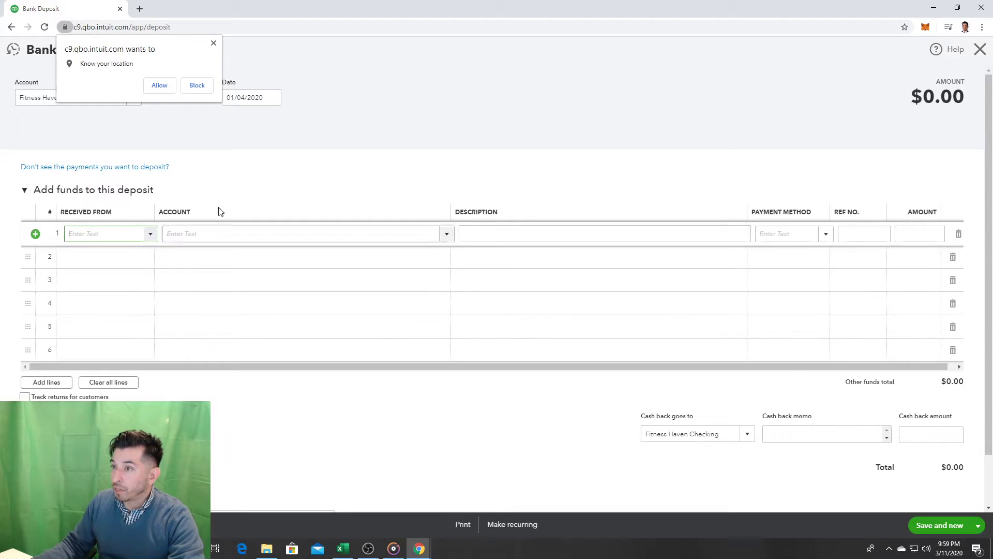
pyautogui.click(214, 43)
# Step: Add a partner as a new Employee-type name from the Received From list
pyautogui.click(149, 237)
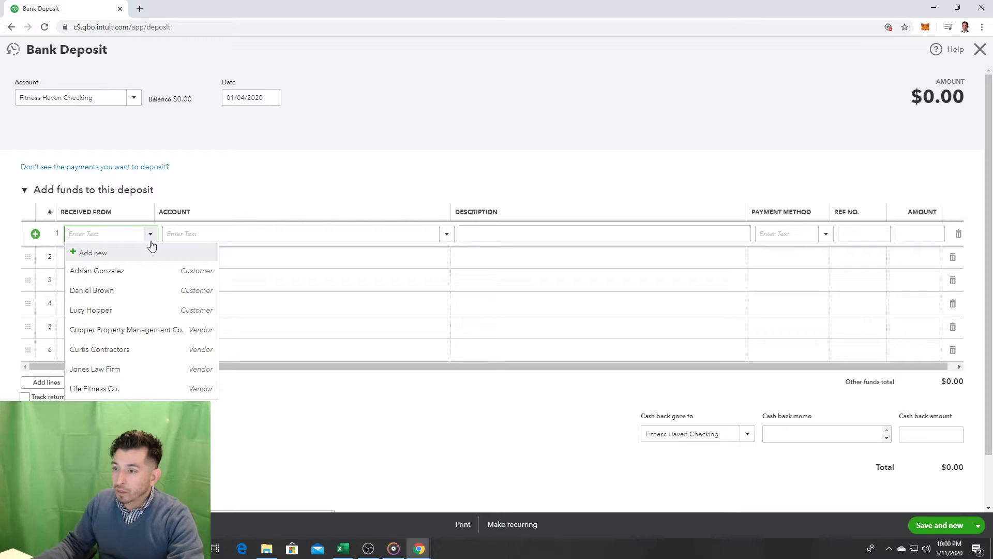
pyautogui.click(130, 259)
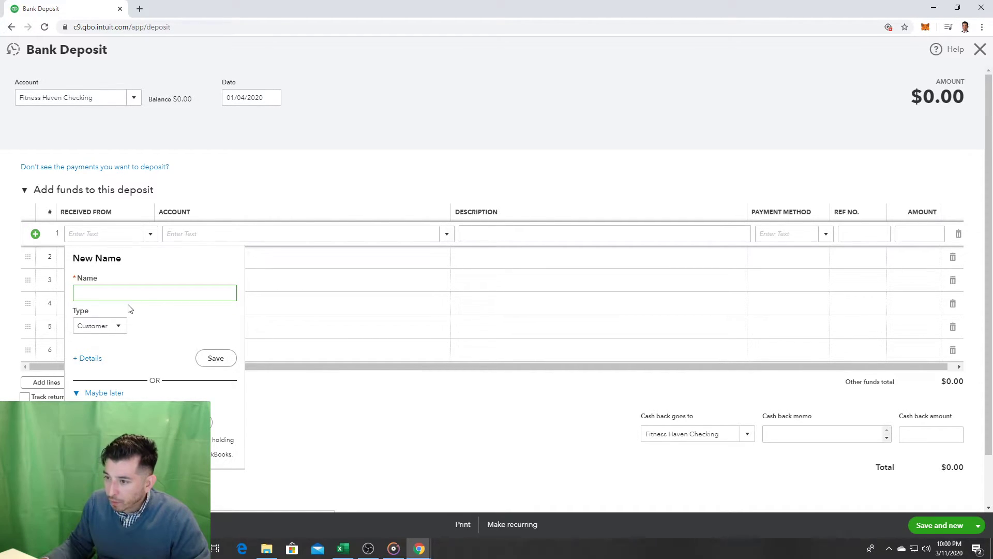
pyautogui.click(120, 326)
pyautogui.click(103, 375)
pyautogui.click(139, 295)
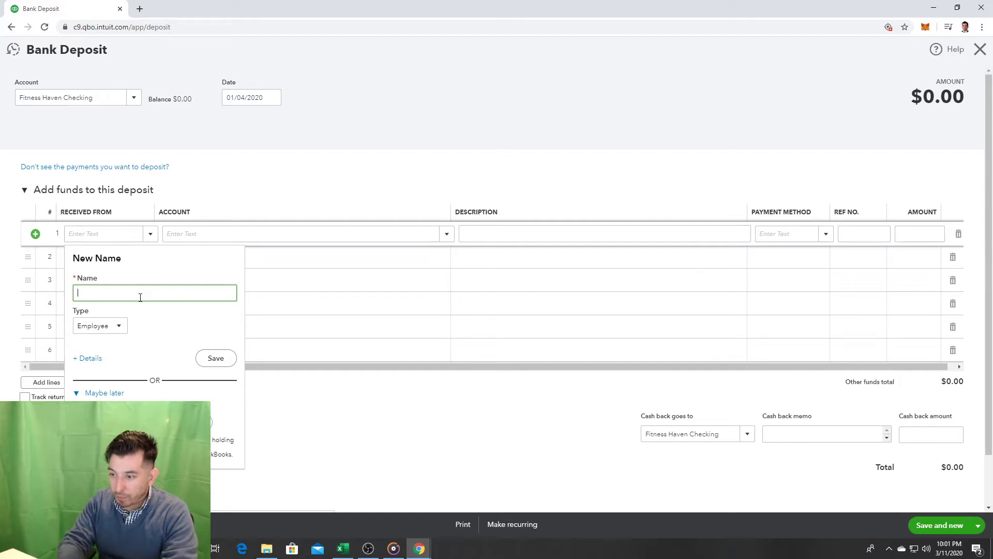
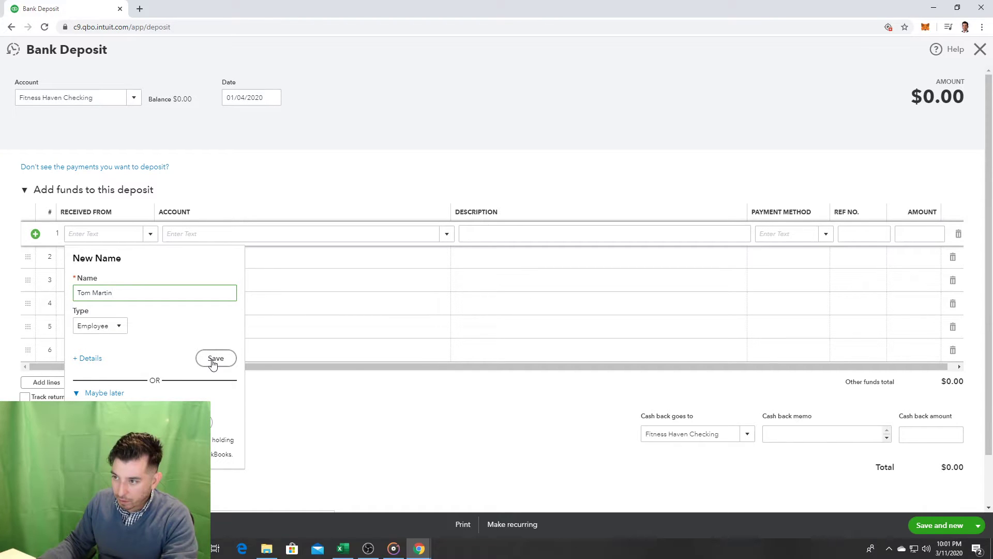
pyautogui.click(213, 360)
# Step: Assign deposit lines 1, 2 and 3 to each partner's Partner Contributions account
pyautogui.click(226, 233)
pyautogui.write('c')
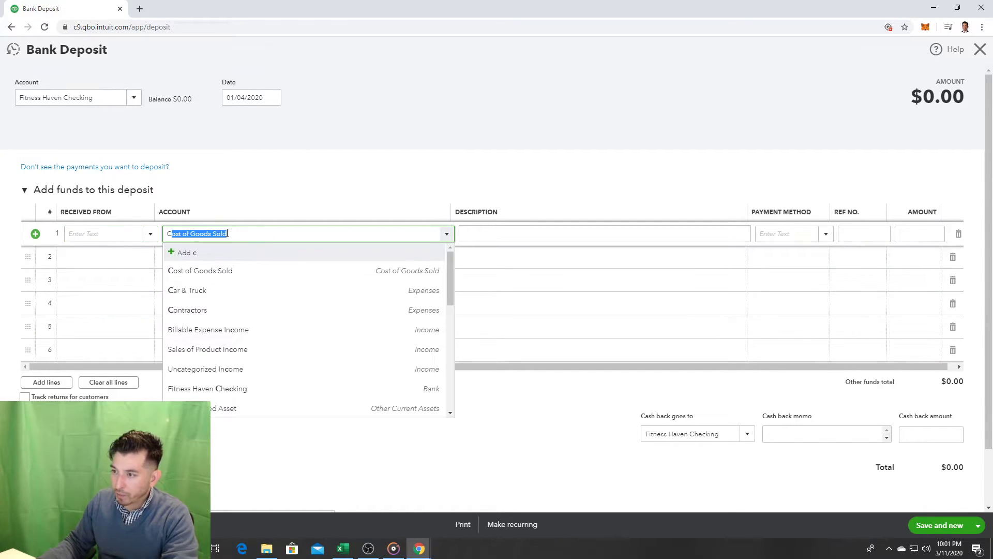
pyautogui.write('ontr')
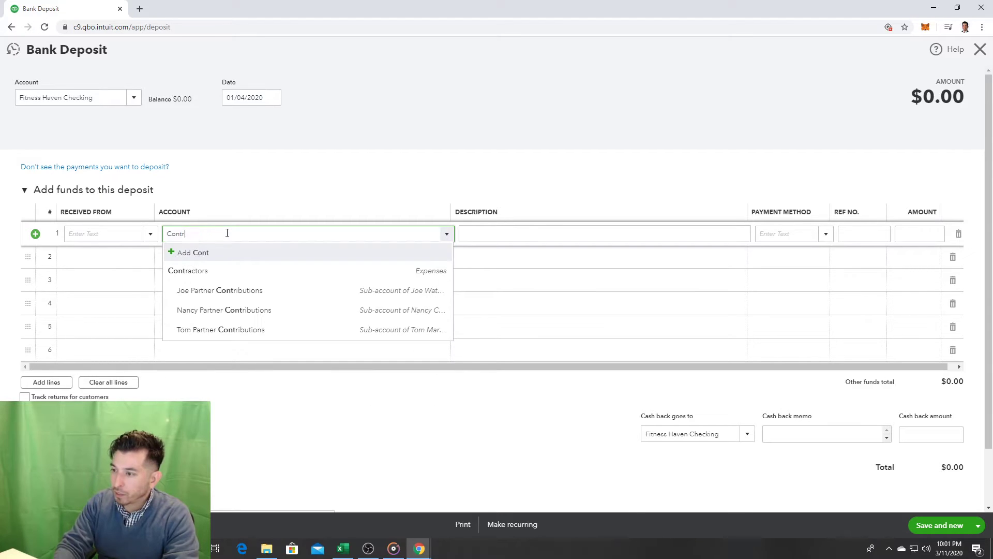
pyautogui.click(269, 291)
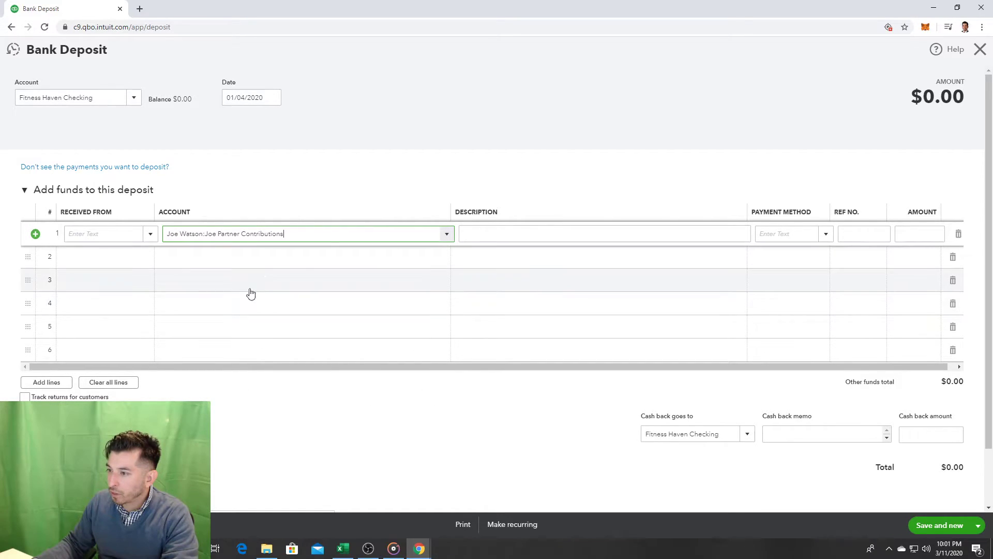
pyautogui.click(219, 260)
pyautogui.write('ntrib')
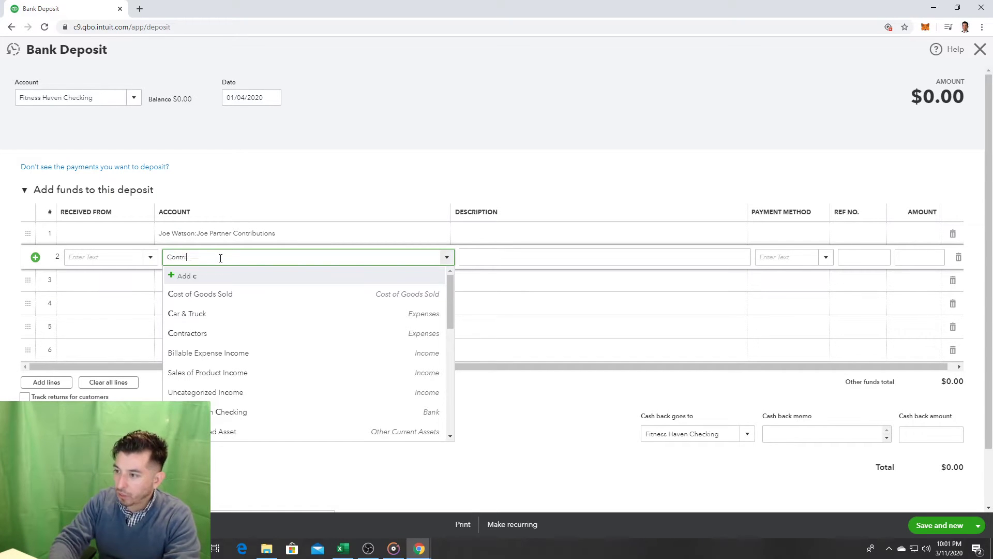
pyautogui.click(238, 314)
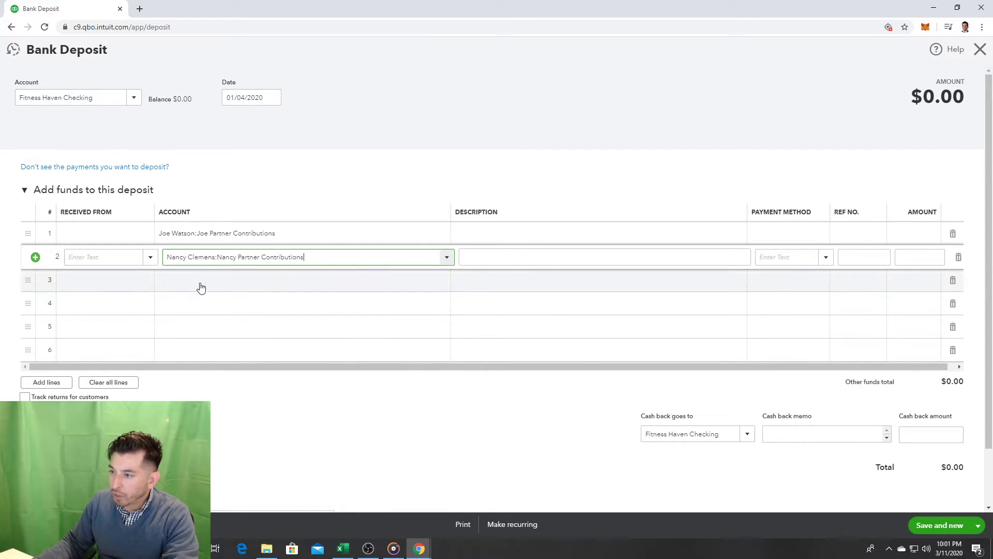
pyautogui.click(200, 282)
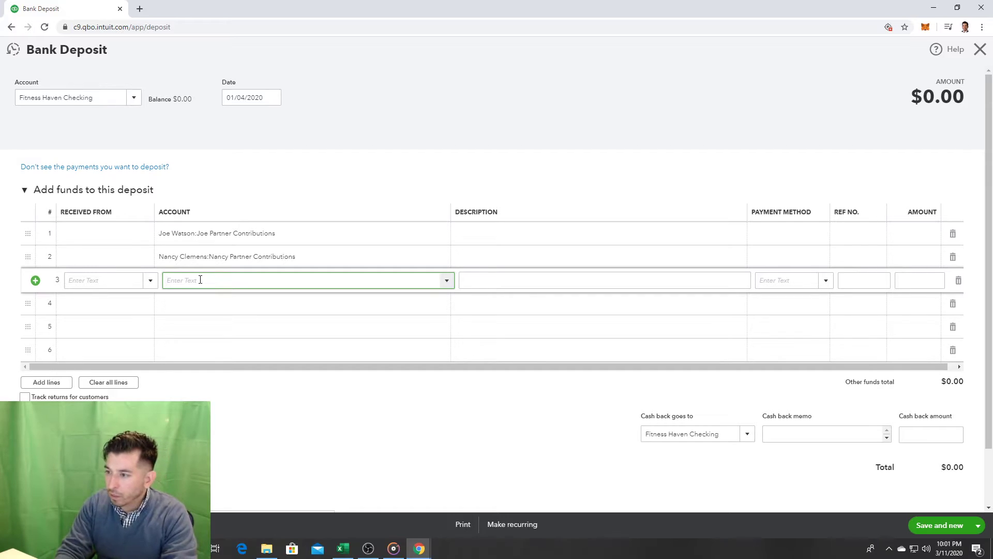
pyautogui.write('contri')
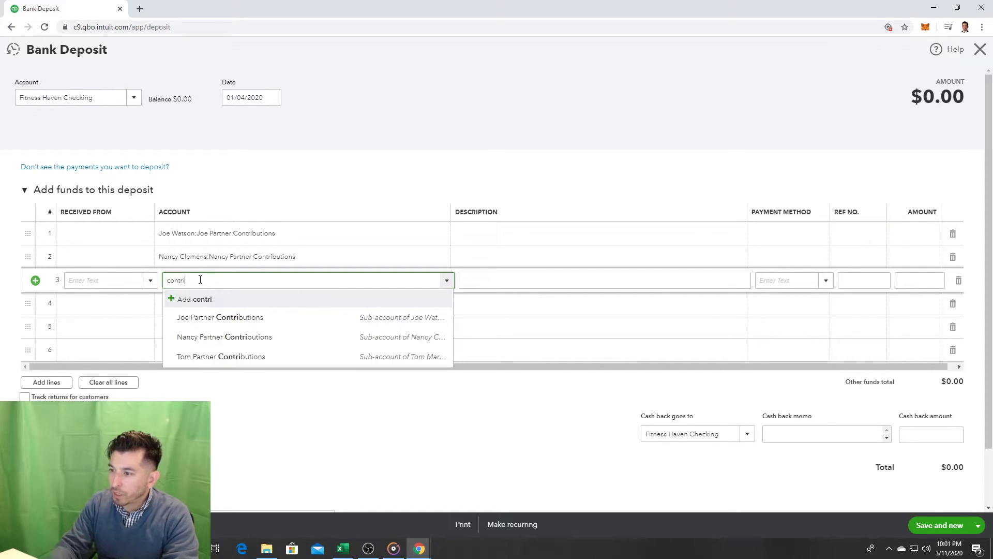
pyautogui.click(211, 356)
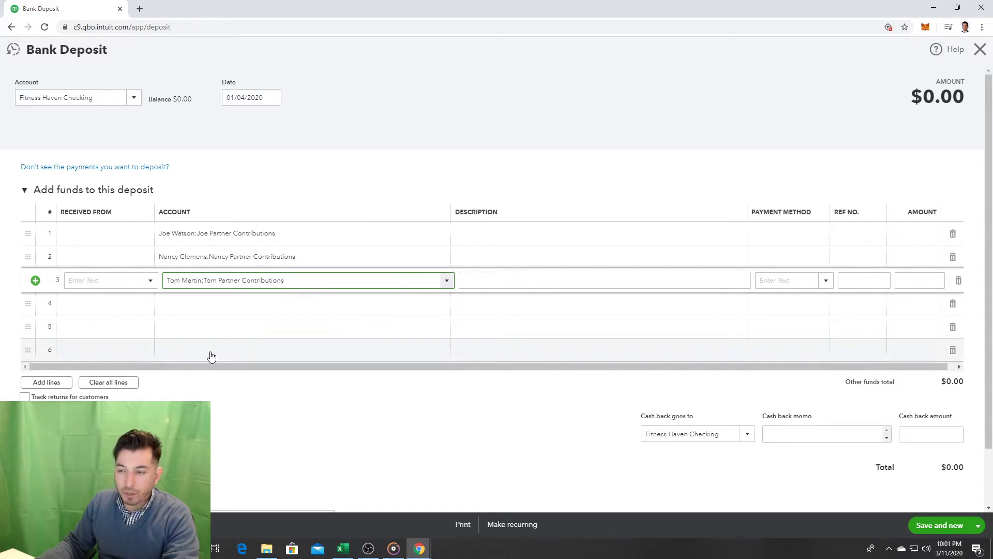
pyautogui.click(130, 233)
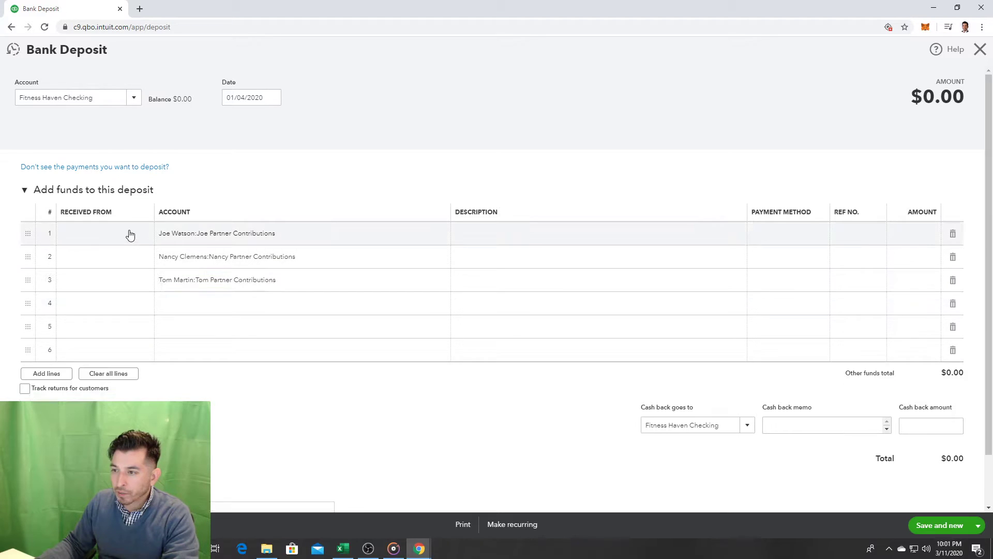
# Step: Save the first partner as a new Employee name and make them line 1's payer
pyautogui.click(151, 235)
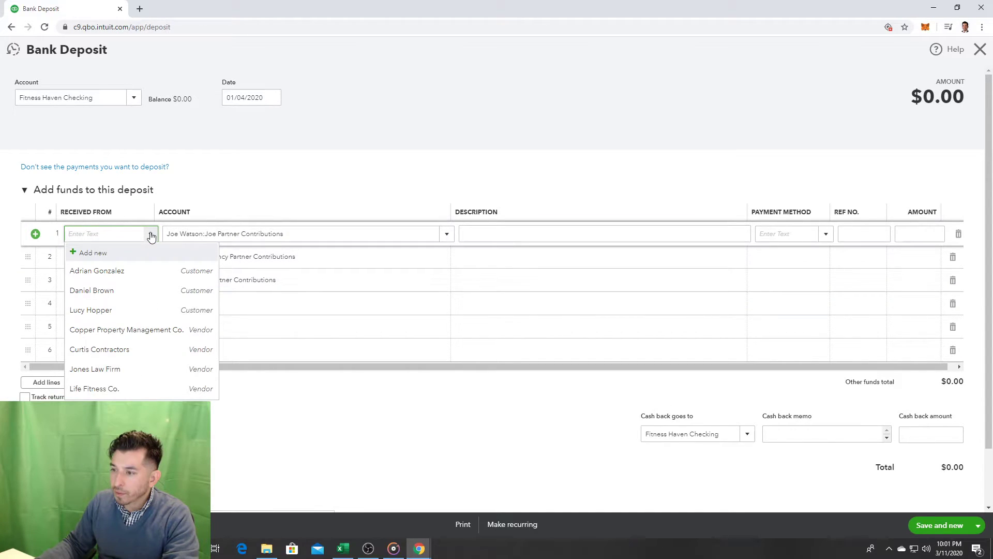
pyautogui.click(151, 235)
pyautogui.click(150, 234)
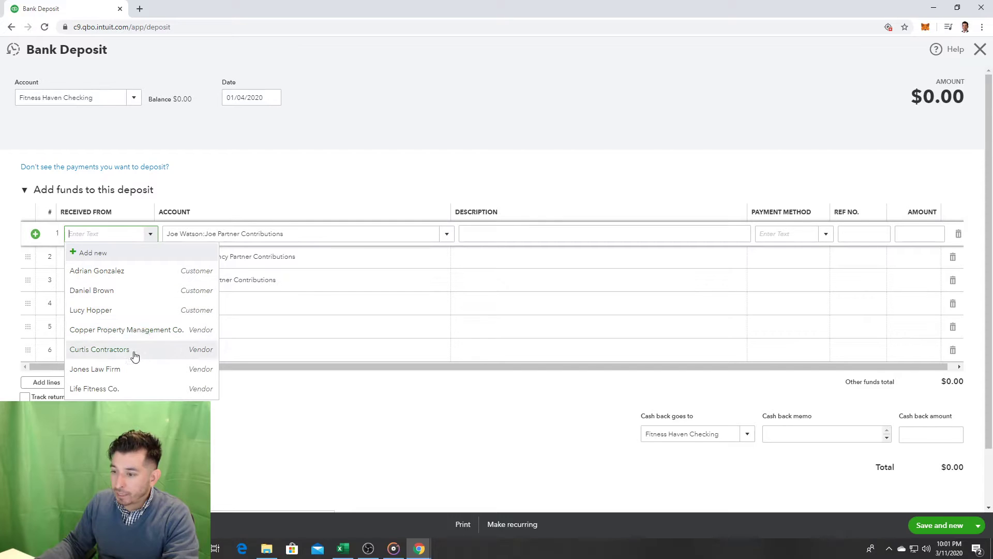
pyautogui.click(104, 253)
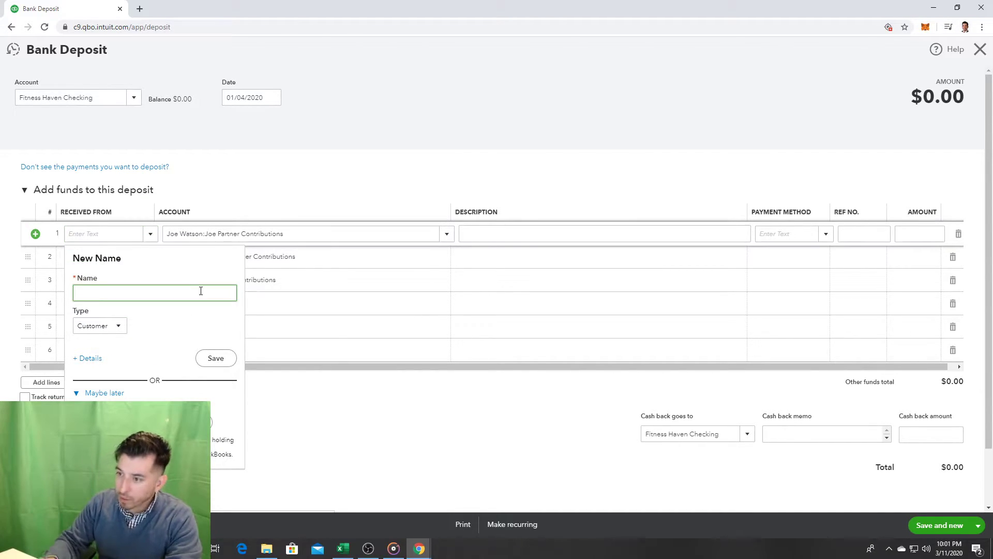
pyautogui.click(125, 327)
pyautogui.click(109, 373)
pyautogui.click(134, 289)
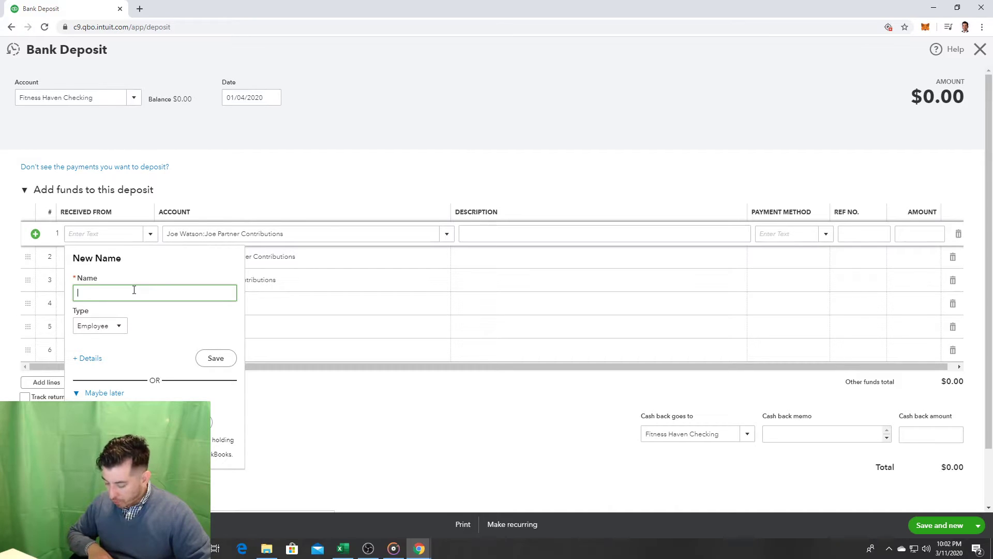
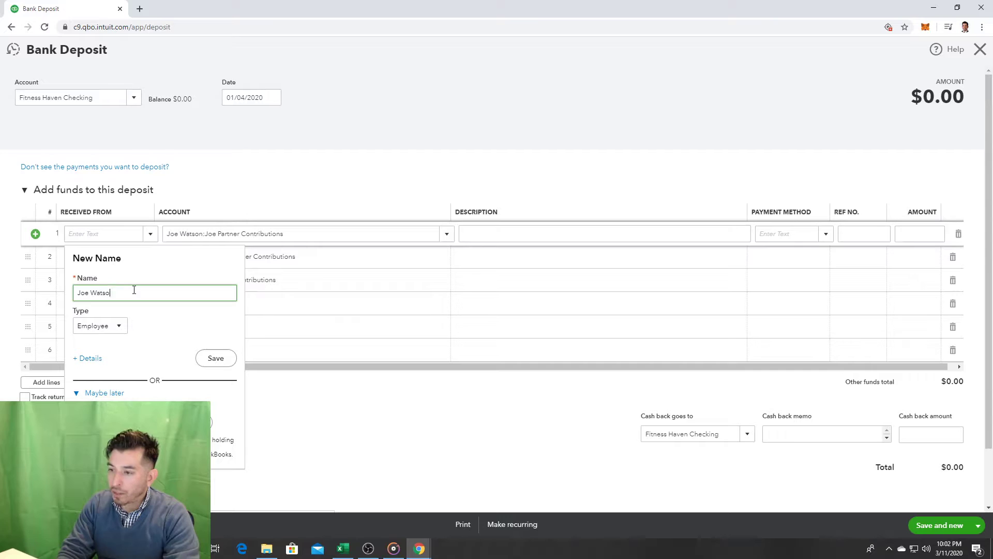
pyautogui.click(213, 362)
pyautogui.click(142, 262)
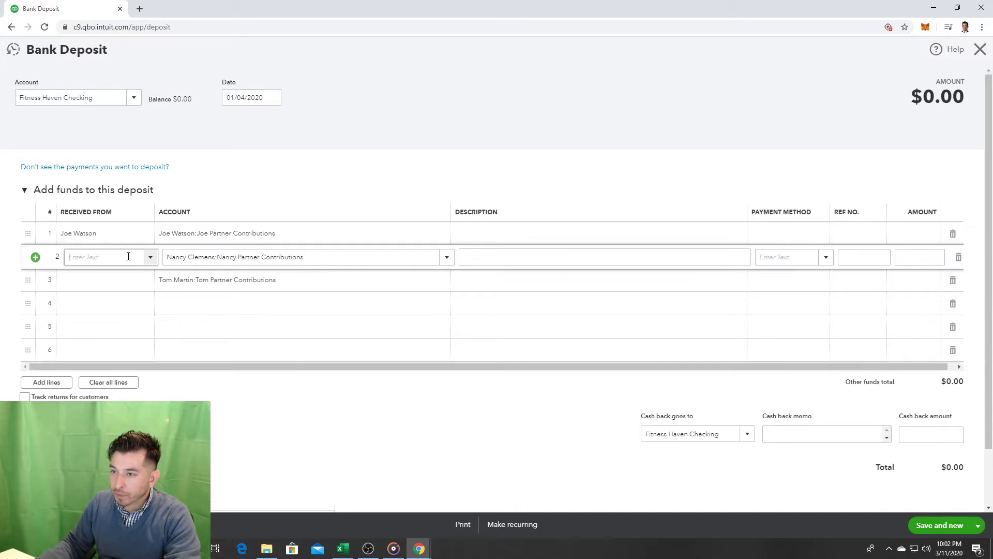
# Step: Add the second partner as a new name and set them as line 2's payer
pyautogui.click(156, 263)
pyautogui.click(141, 281)
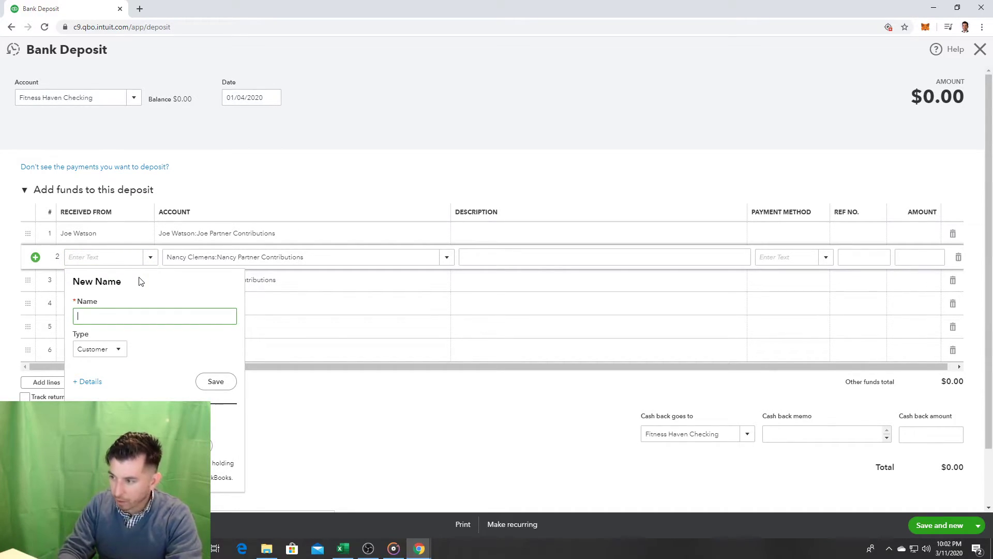
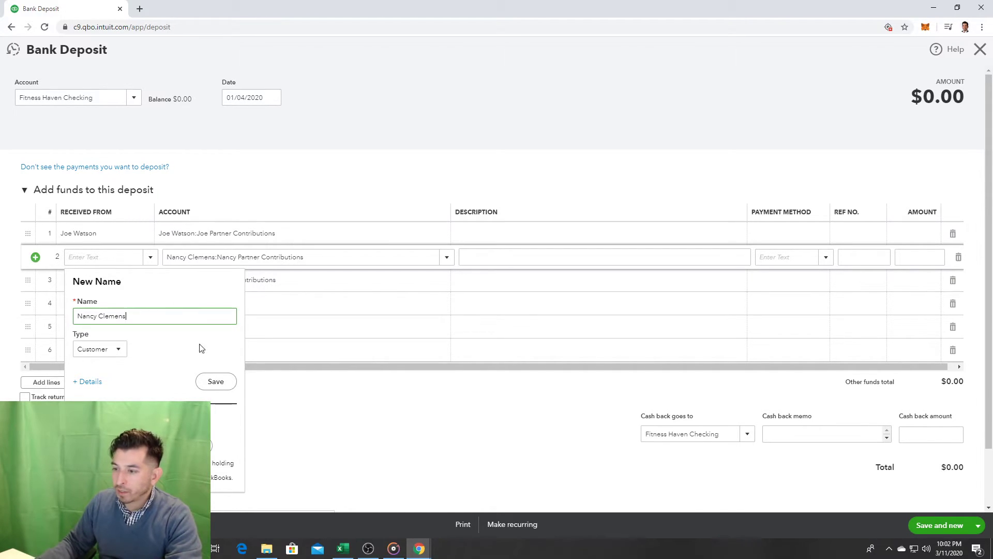
pyautogui.click(218, 386)
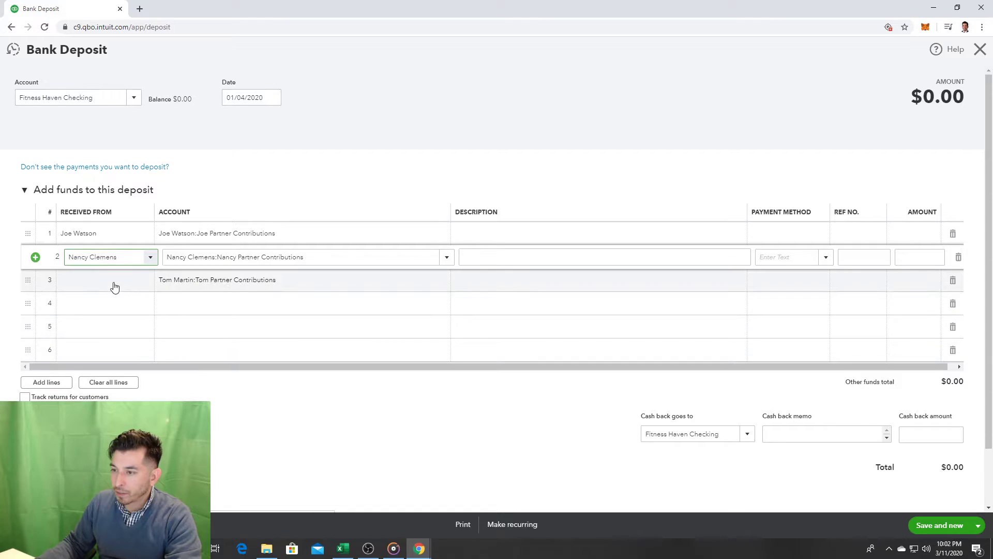
# Step: Add the third partner as a new name and set them as line 3's payer
pyautogui.click(103, 282)
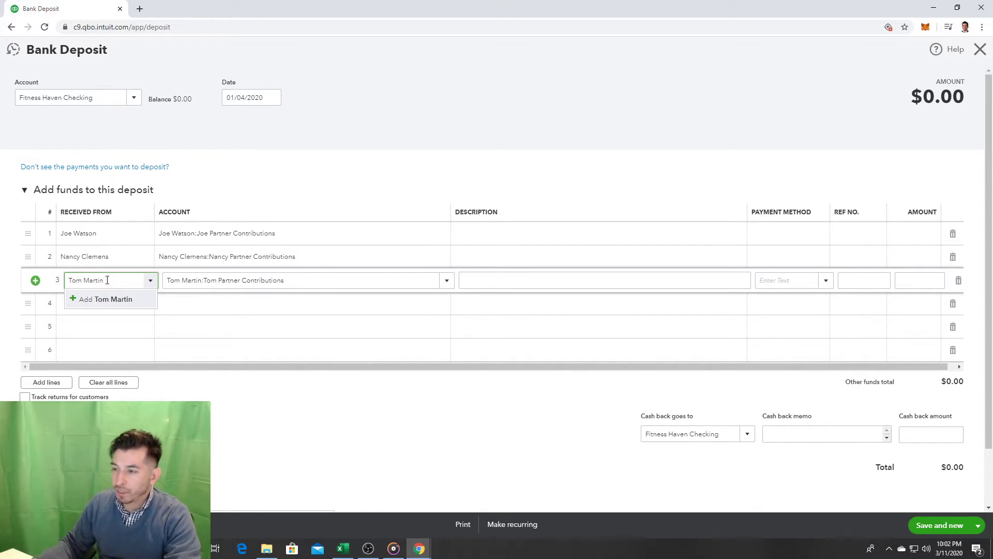
pyautogui.click(111, 299)
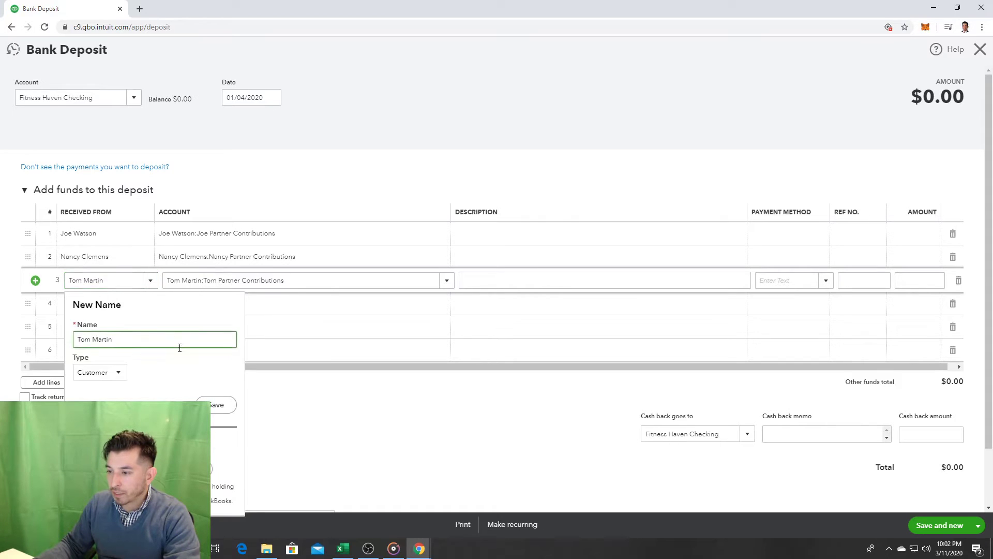
pyautogui.click(223, 407)
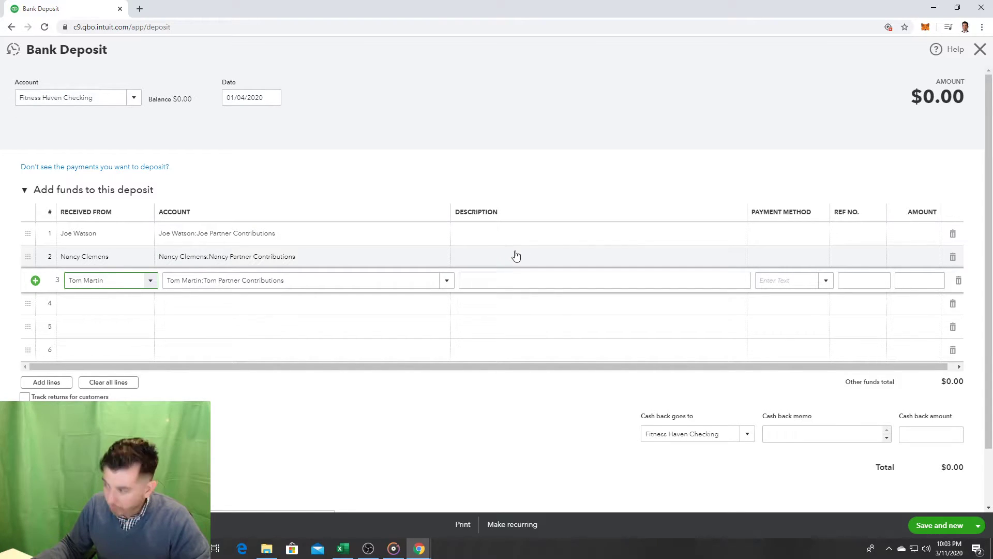
# Step: Enter 5,000 as the amount on each of the three deposit lines
pyautogui.click(798, 237)
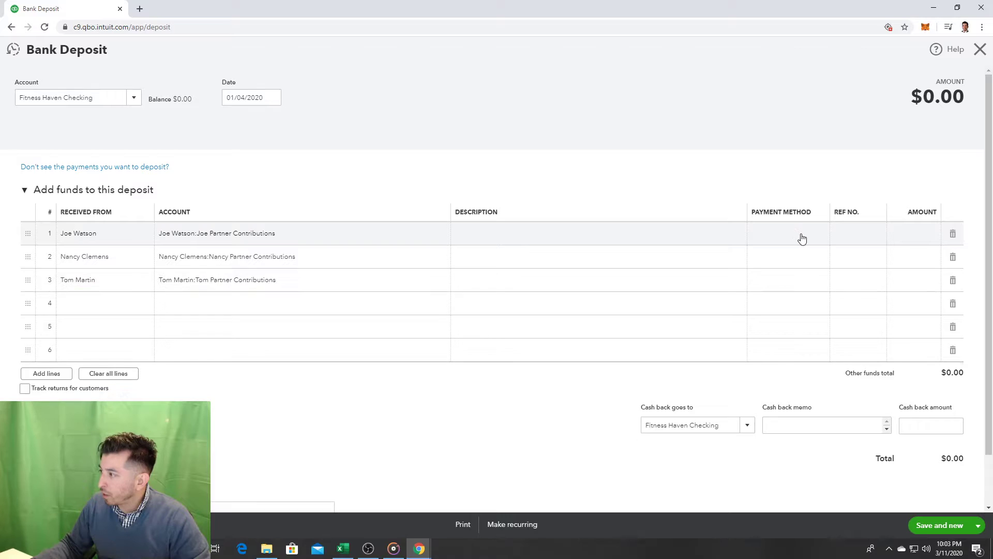
pyautogui.click(916, 234)
pyautogui.write('5000')
pyautogui.click(920, 258)
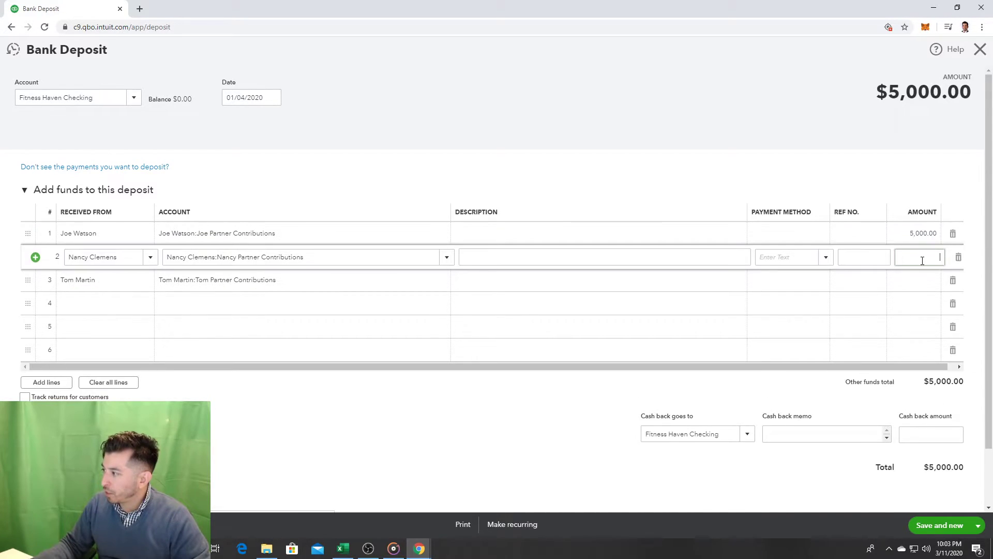
pyautogui.write('5000')
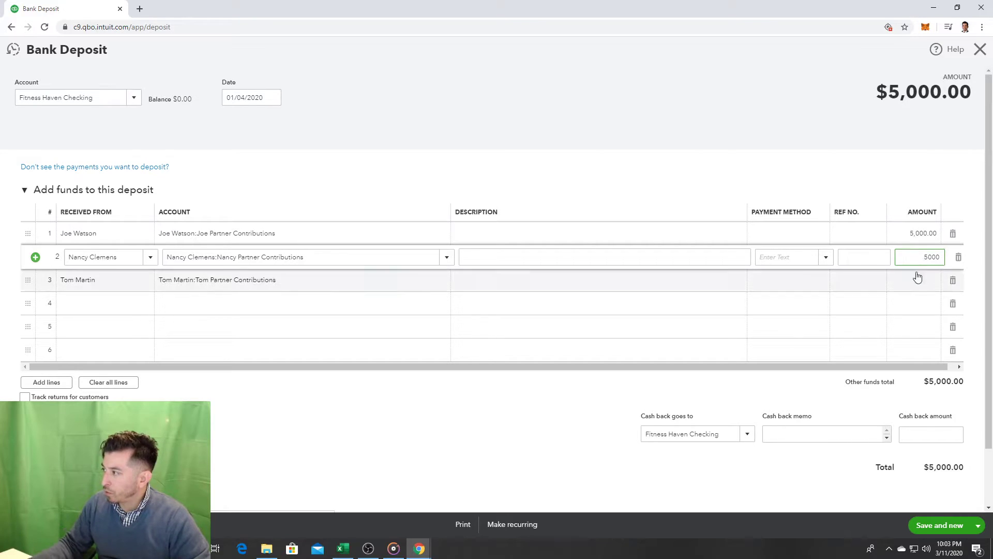
pyautogui.click(915, 279)
pyautogui.write('5,000')
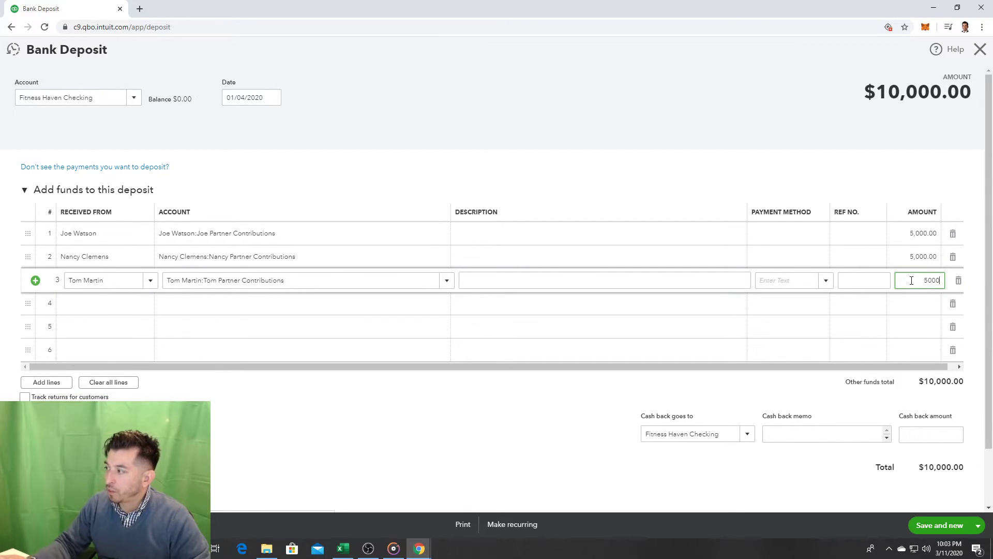
pyautogui.click(835, 177)
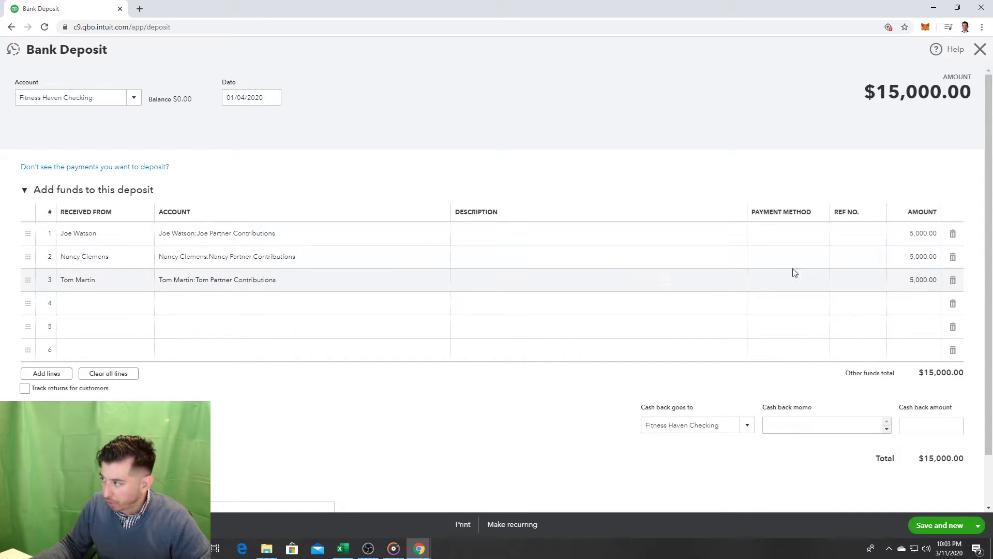
# Step: Look over line 1's Payment Method choices without picking one, then scroll to the Memo area
pyautogui.click(788, 239)
pyautogui.click(826, 235)
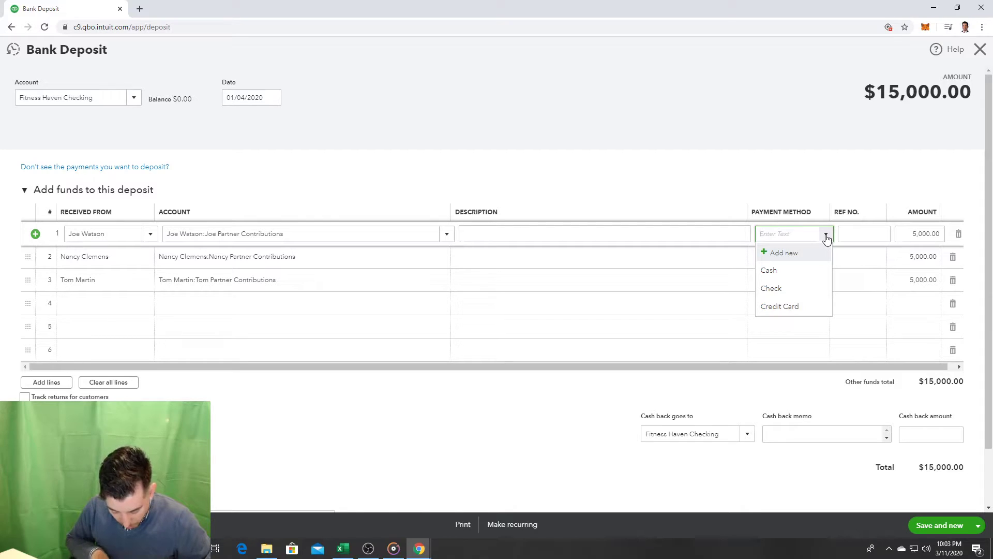
pyautogui.click(810, 178)
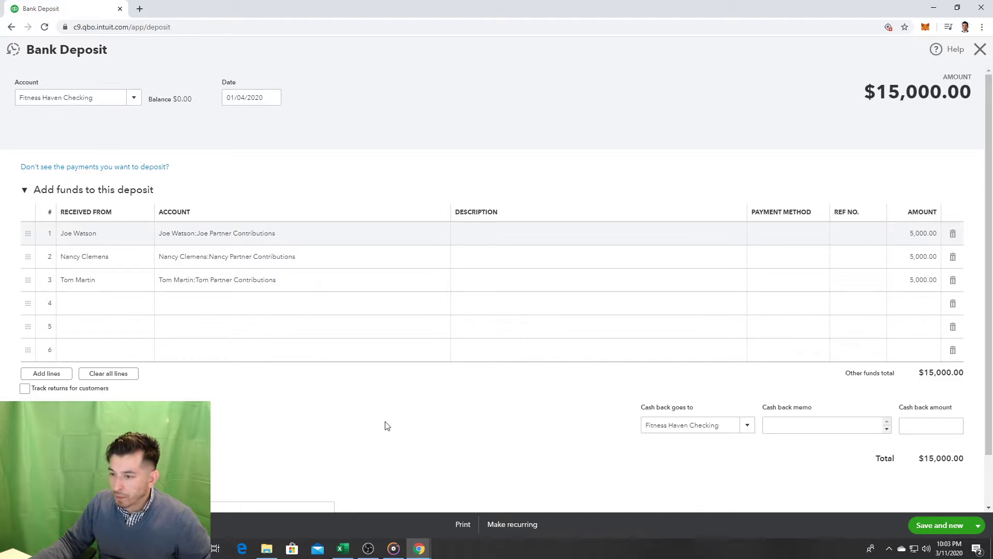
pyautogui.scroll(-1, 399, 425)
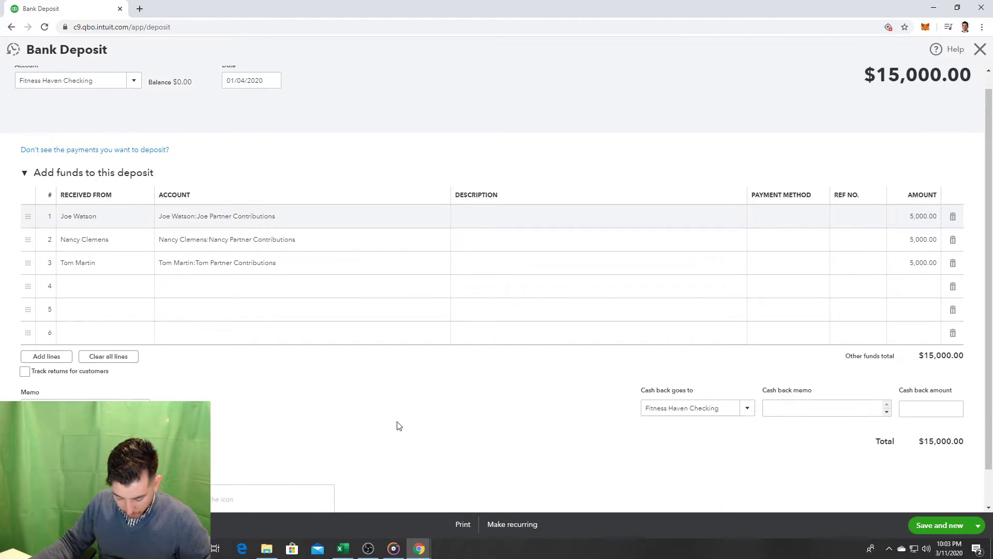
pyautogui.scroll(-2, 565, 455)
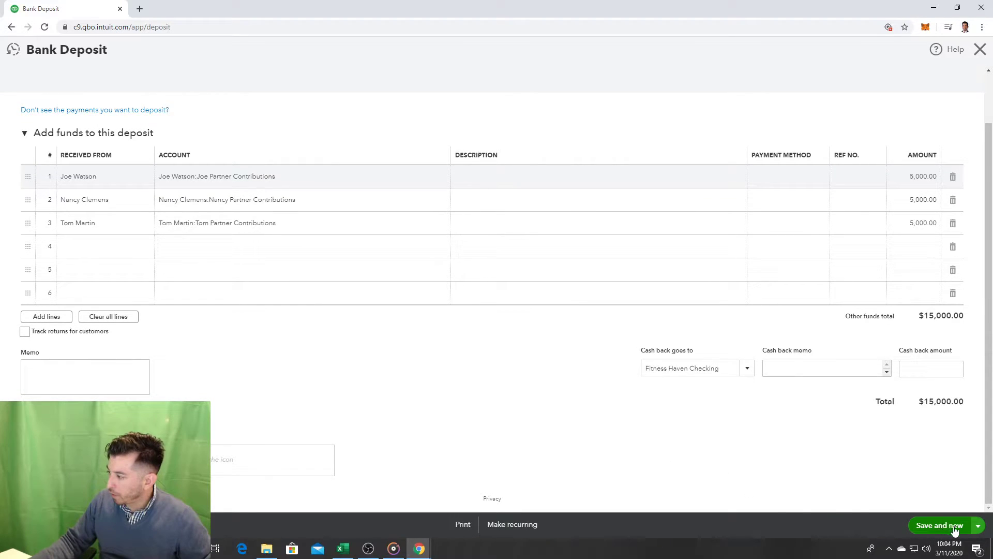
# Step: Save the $15,000.00 deposit and open the Reports page to browse the standard reports
pyautogui.click(939, 509)
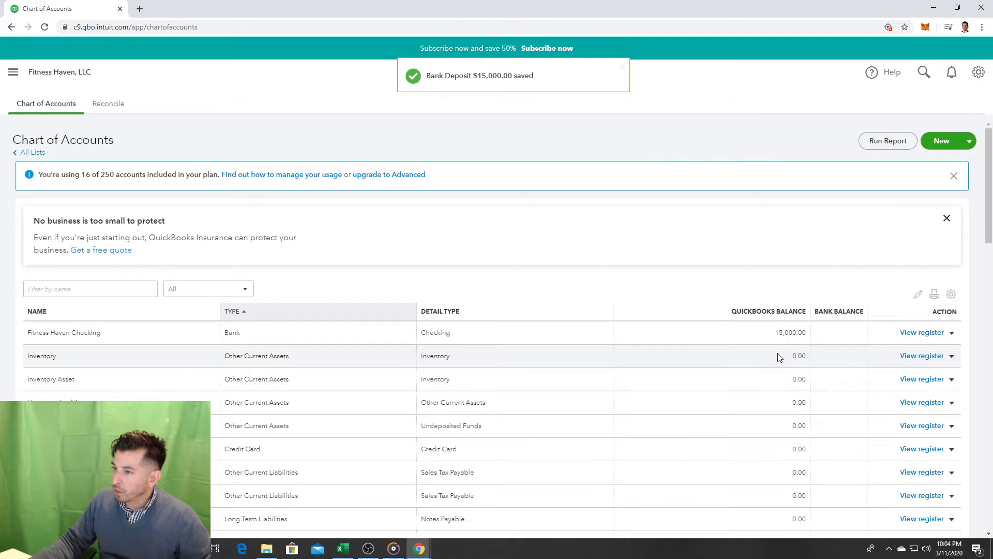
pyautogui.click(13, 72)
pyautogui.moveTo(67, 317)
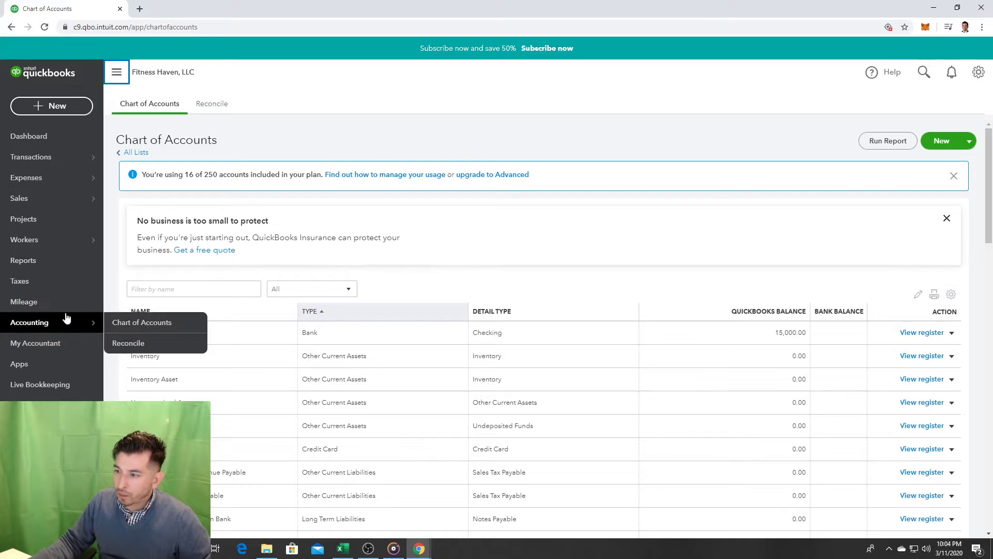
pyautogui.click(69, 262)
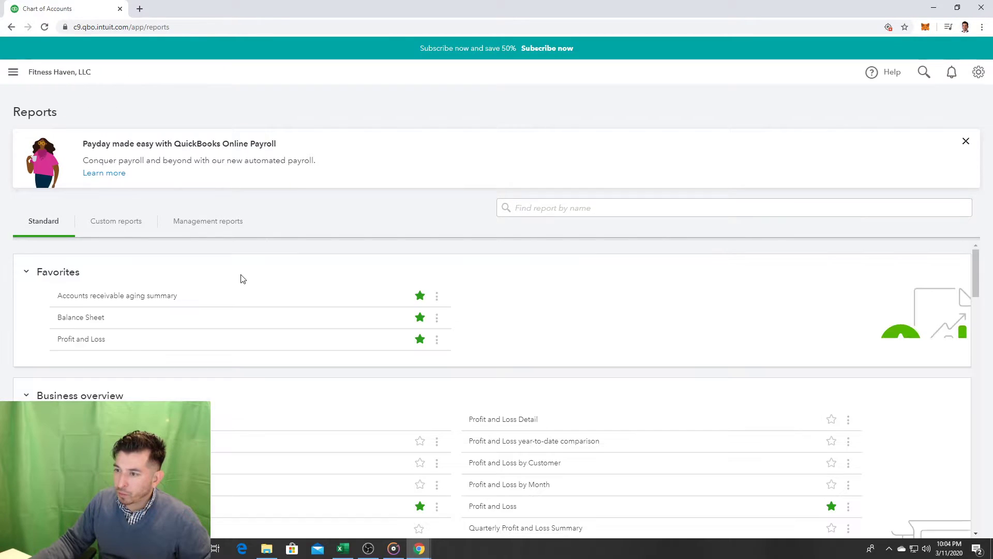
pyautogui.scroll(-1, 306, 292)
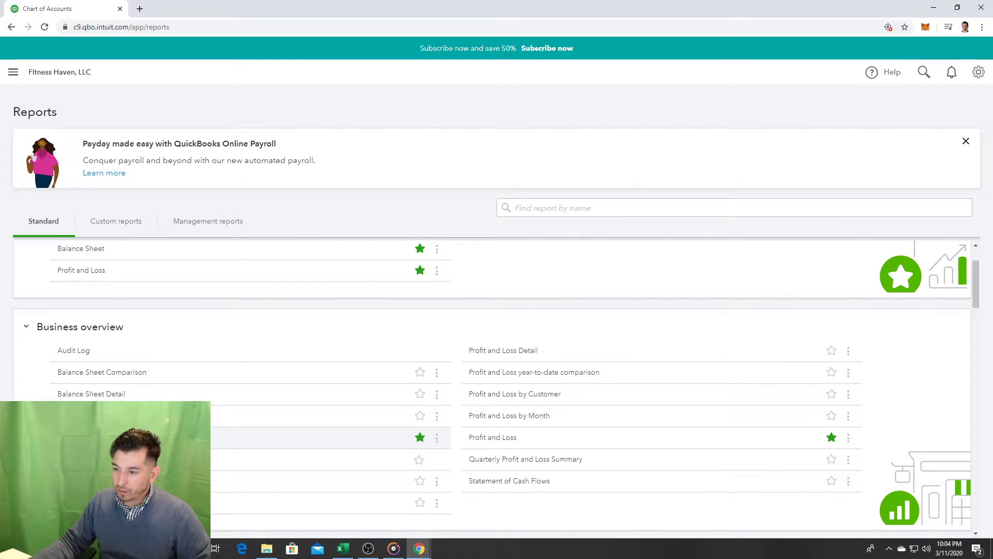
# Step: Review the Balance Sheet showing $15,000 in Fitness Haven Checking, then return to the Dashboard
pyautogui.click(243, 444)
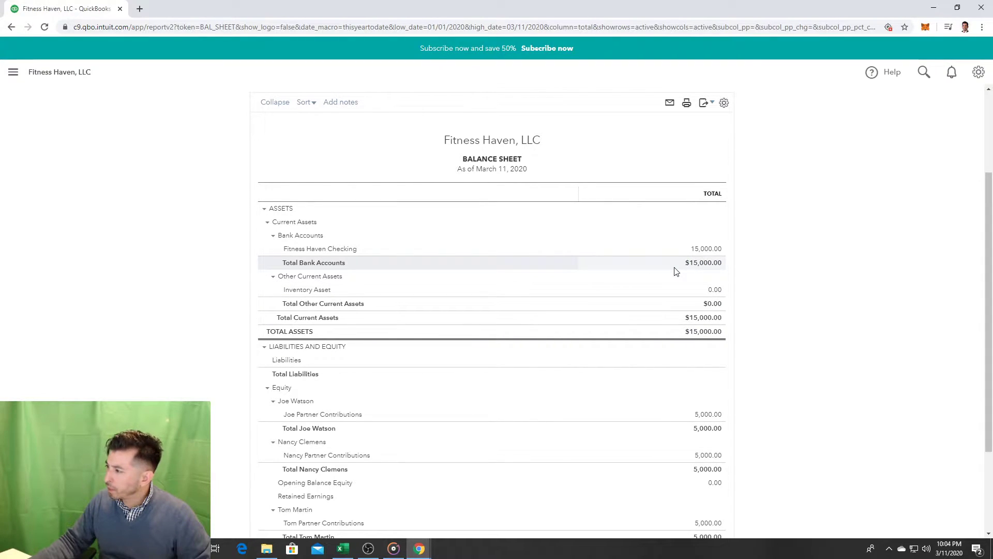
pyautogui.scroll(-2, 672, 305)
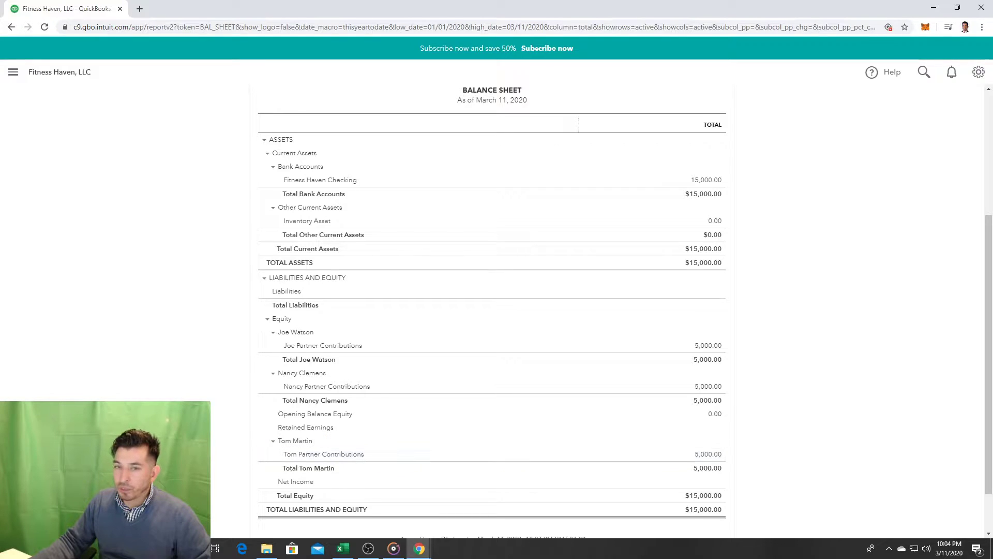
pyautogui.scroll(4, 197, 399)
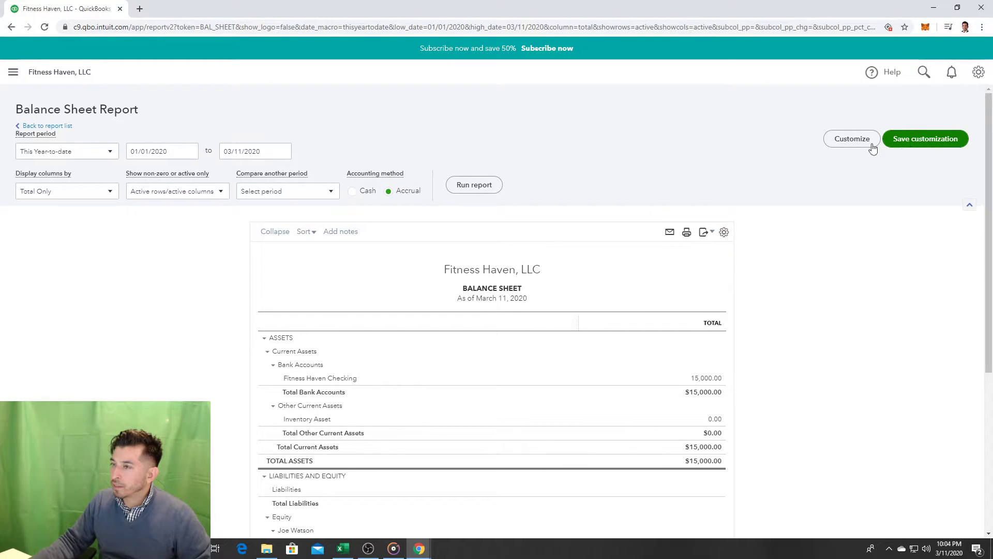
pyautogui.click(13, 72)
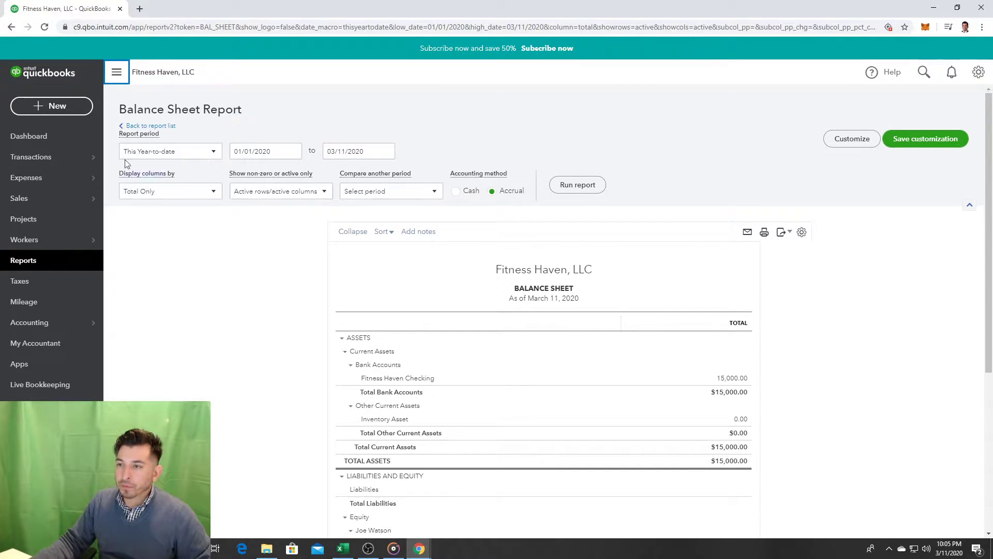
pyautogui.click(66, 136)
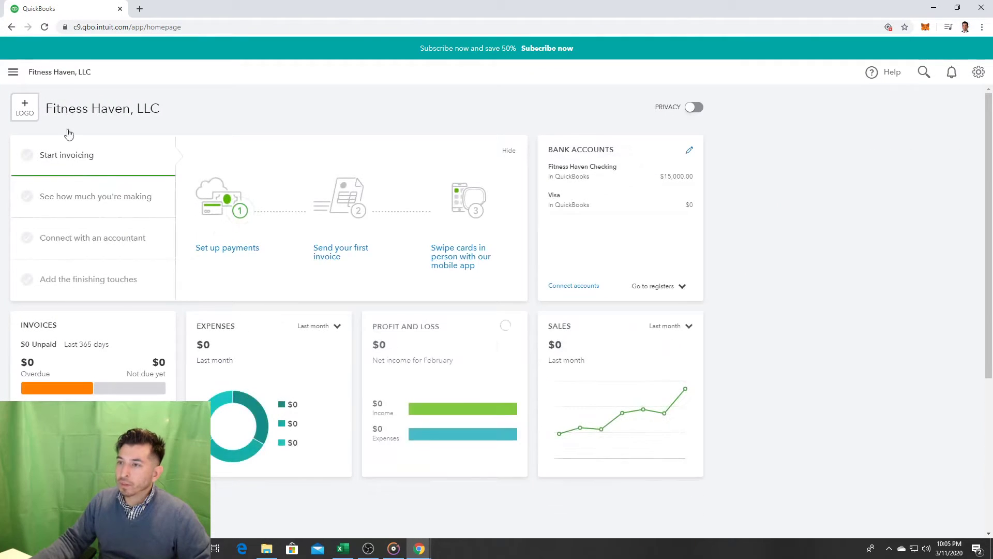
# Step: Collapse and re-expand the left navigation sidebar on the dashboard
pyautogui.click(16, 72)
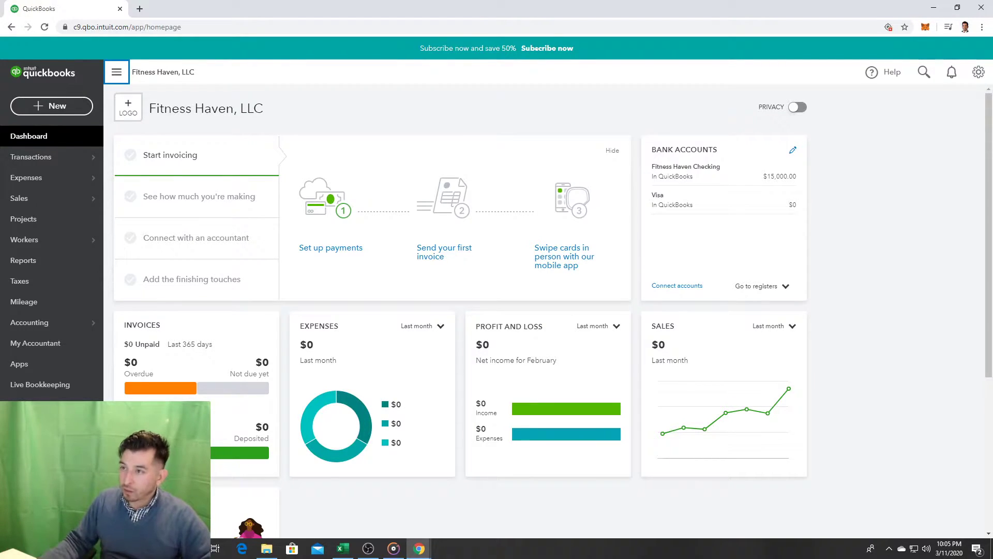
pyautogui.click(117, 72)
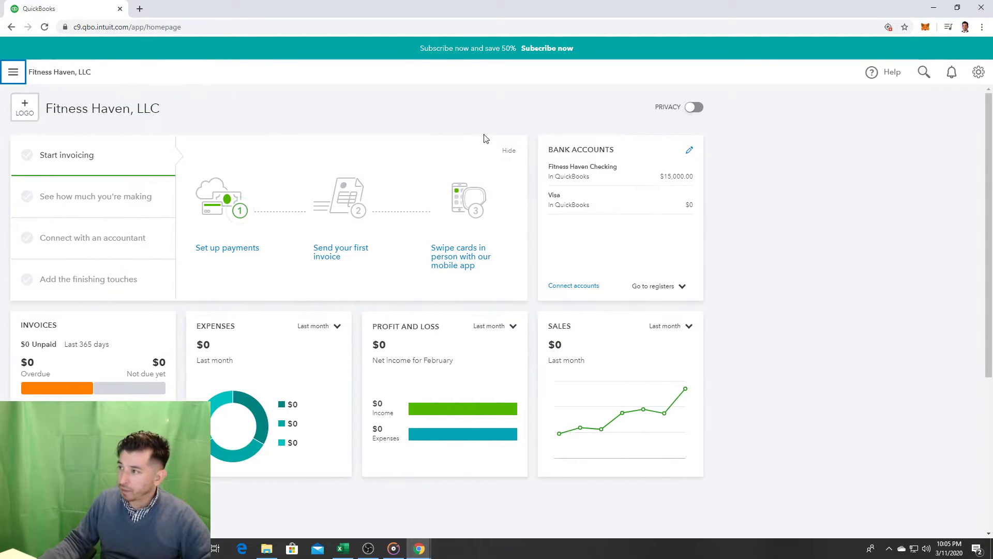
pyautogui.click(13, 72)
# Step: Start a new Bank deposit from the + New menu and confirm it goes into Fitness Haven Checking
pyautogui.click(56, 105)
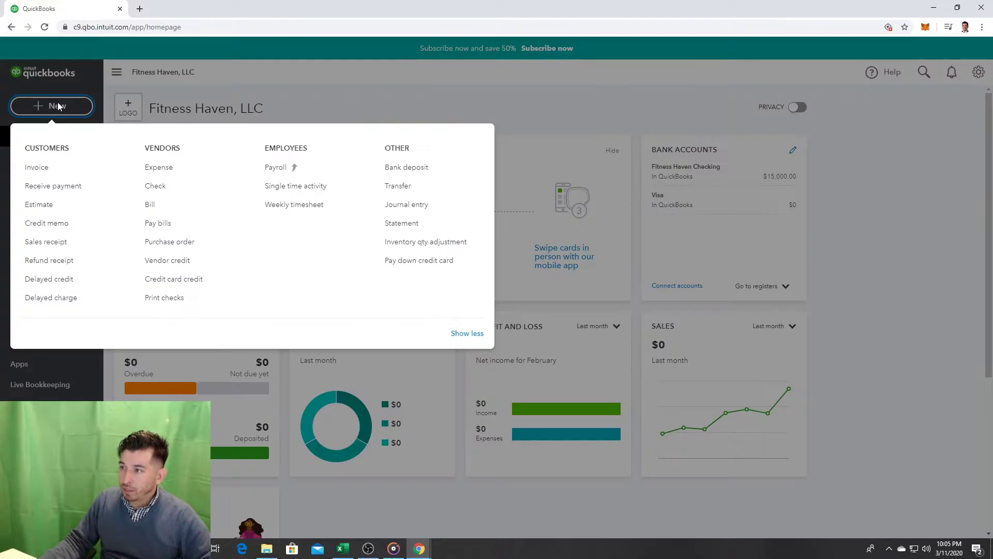
pyautogui.click(419, 171)
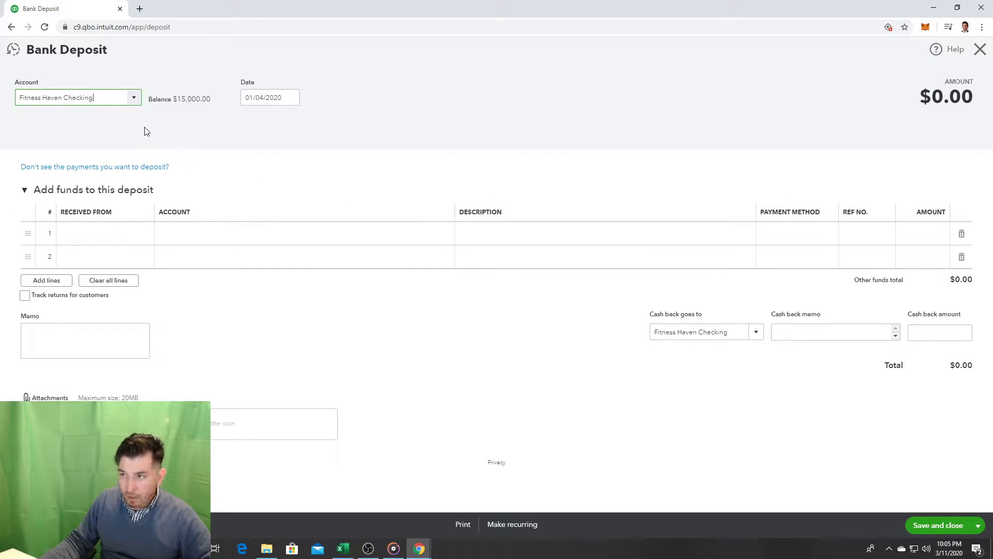
pyautogui.click(136, 97)
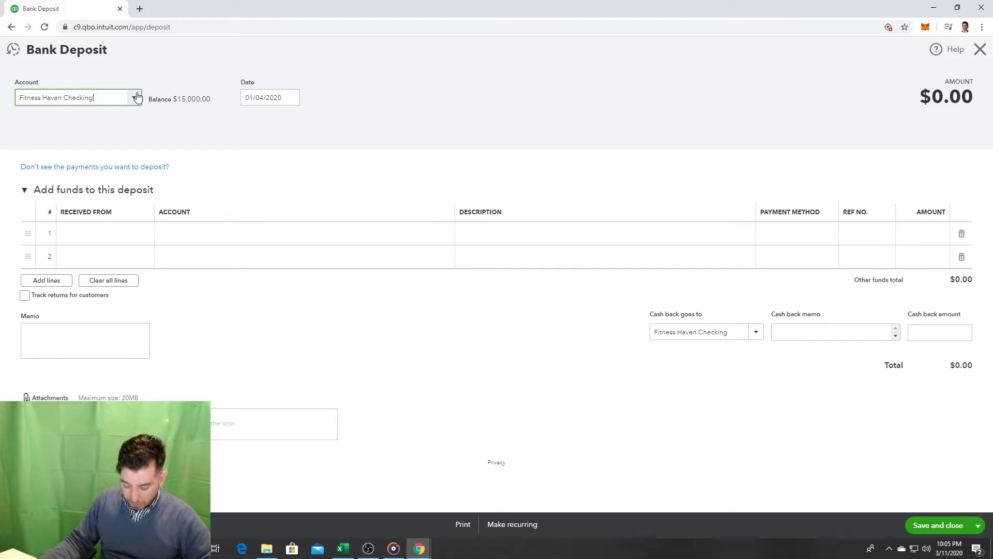
# Step: Browse the payer list for the first deposit line without choosing, then view the deposit account choices
pyautogui.click(104, 229)
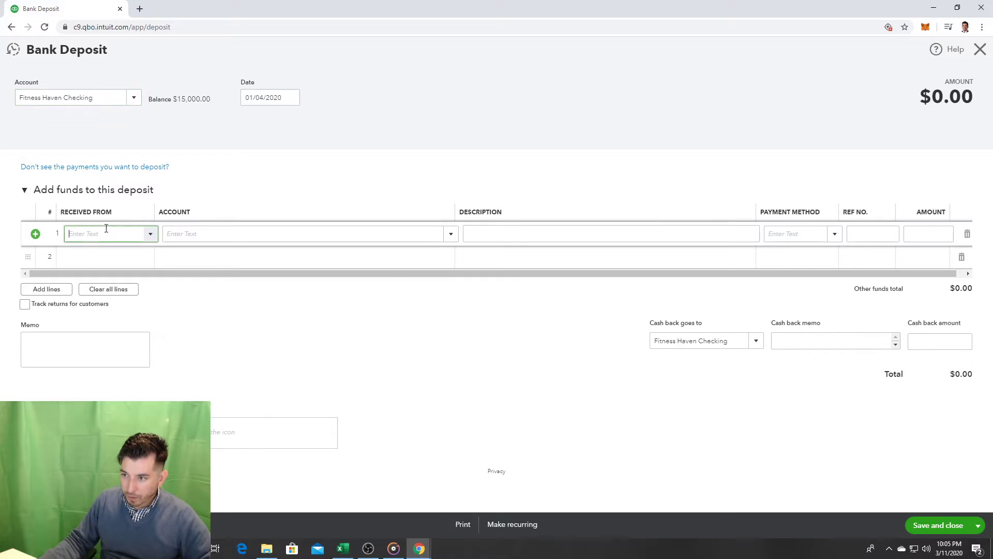
pyautogui.click(155, 238)
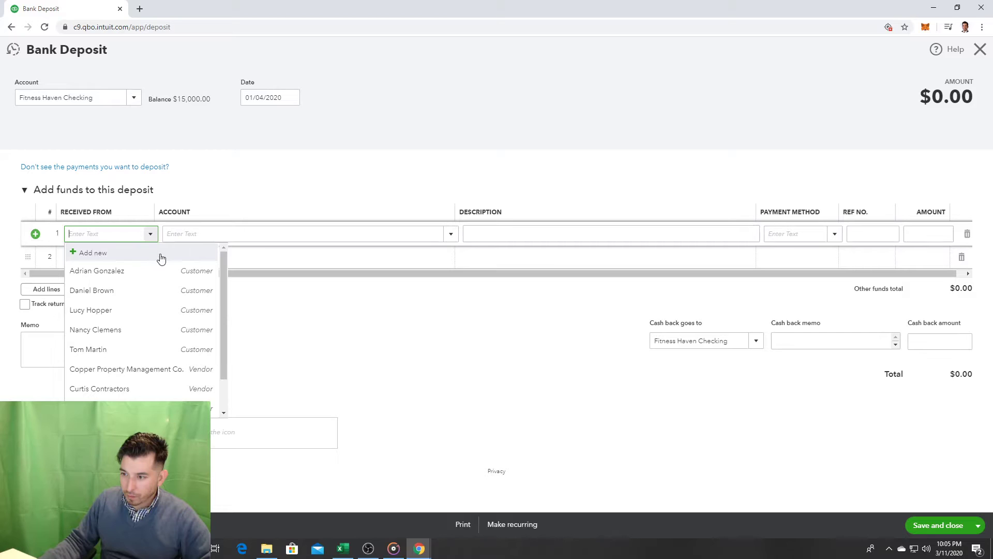
pyautogui.scroll(-1, 161, 254)
pyautogui.scroll(-1, 161, 258)
pyautogui.scroll(2, 161, 259)
pyautogui.click(166, 196)
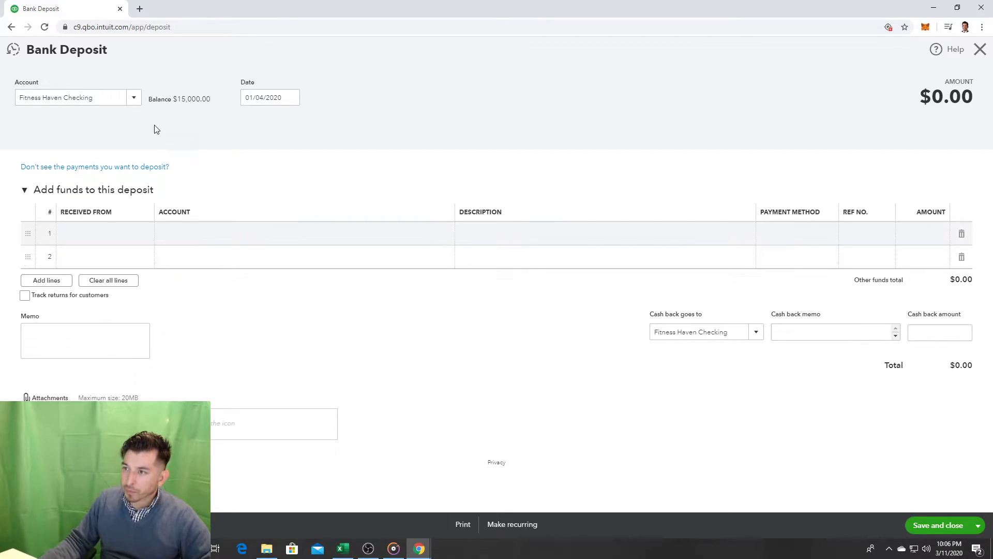
pyautogui.click(134, 98)
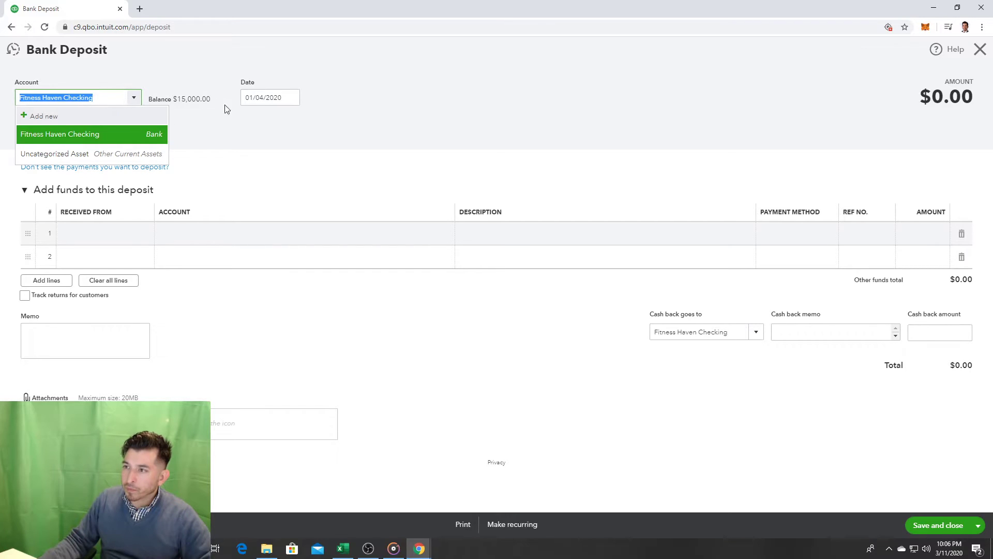
# Step: Date the deposit January 7, 2020 (01/07/2020) and recheck the deposit account choices
pyautogui.click(264, 98)
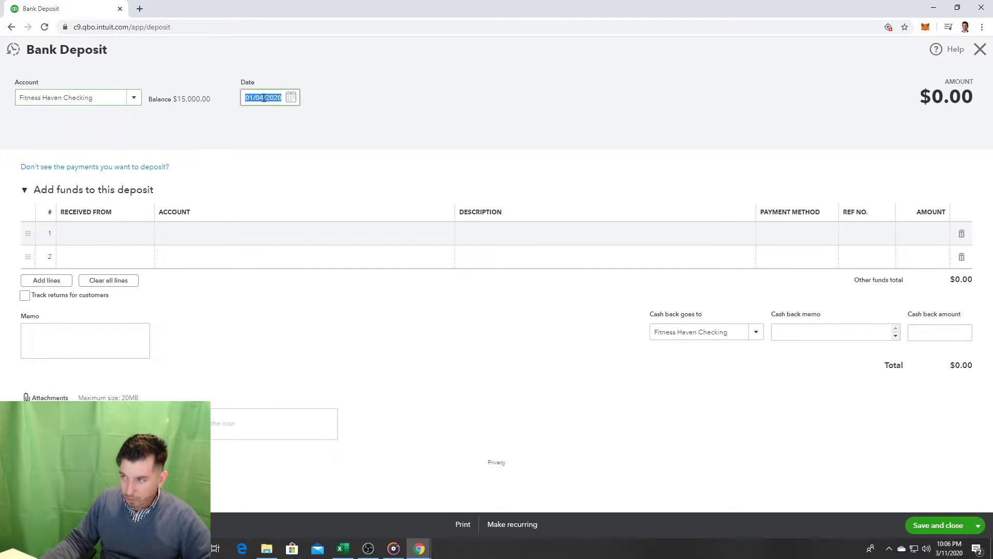
pyautogui.click(291, 98)
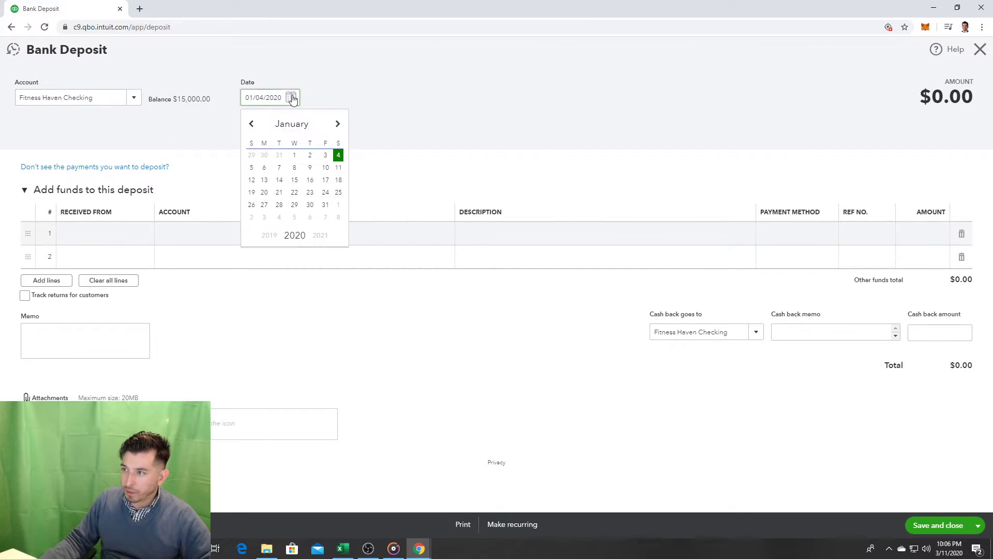
pyautogui.click(279, 168)
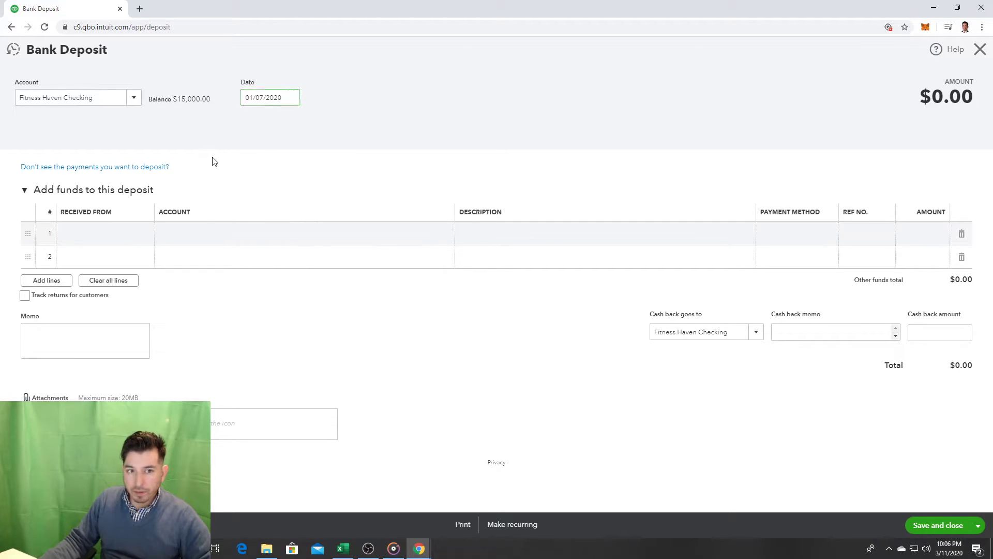
pyautogui.click(132, 99)
pyautogui.click(132, 100)
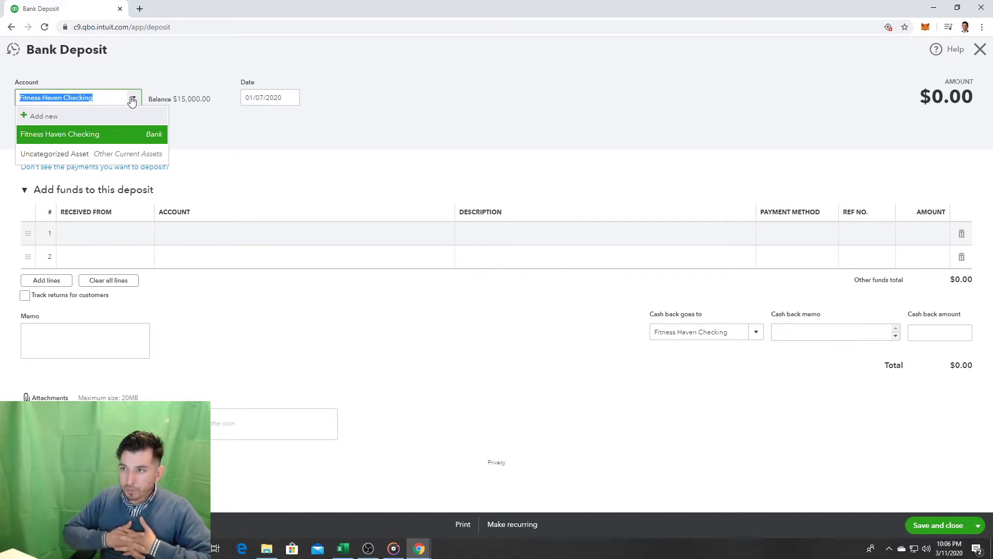
pyautogui.click(288, 134)
# Step: Look over the Received From payers and the Account choices for the first deposit line
pyautogui.click(123, 238)
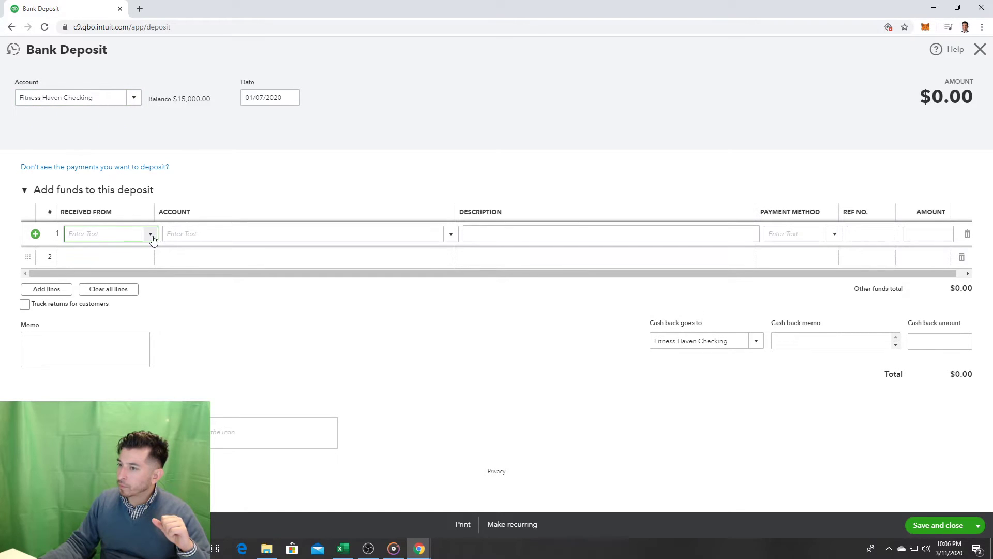
pyautogui.click(151, 235)
pyautogui.scroll(-1, 166, 312)
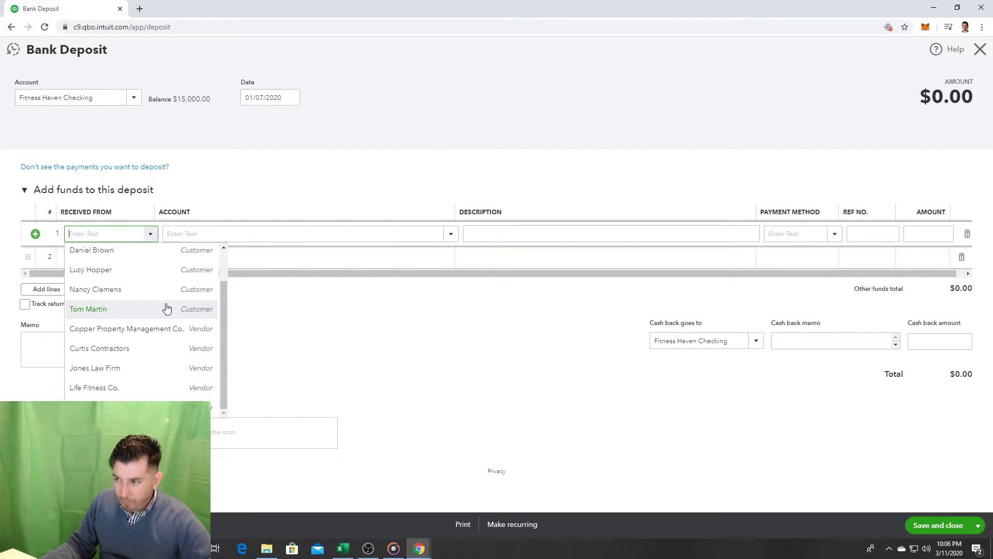
pyautogui.click(372, 234)
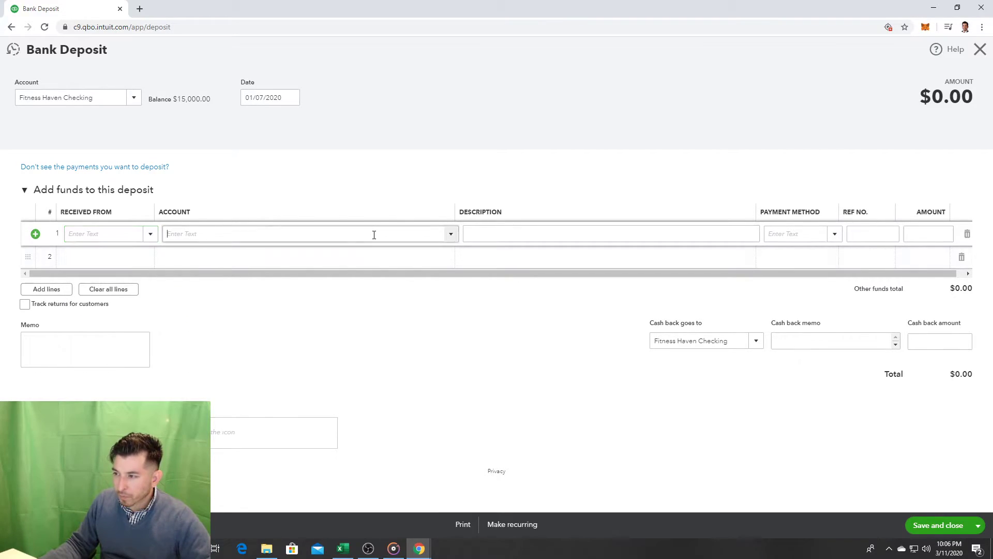
pyautogui.click(452, 233)
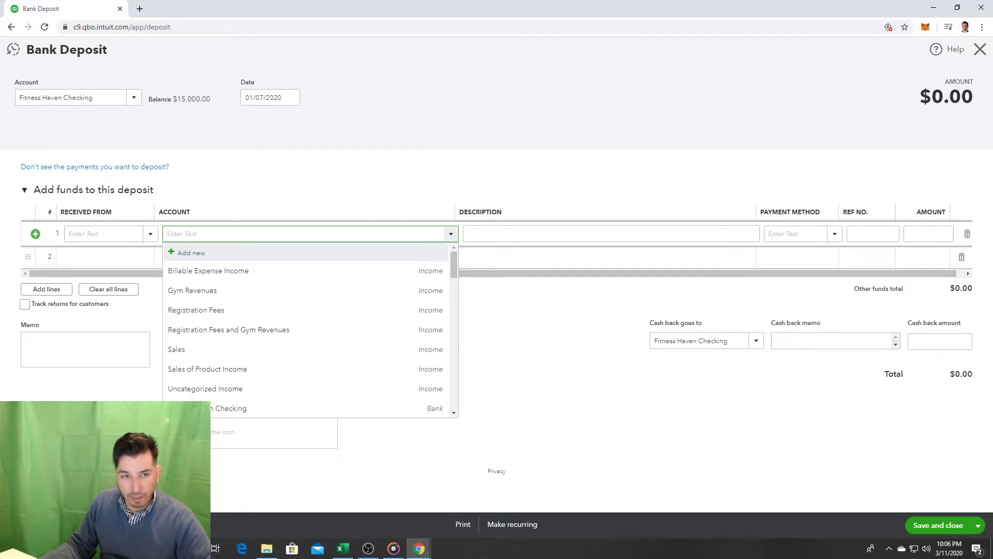
pyautogui.click(231, 201)
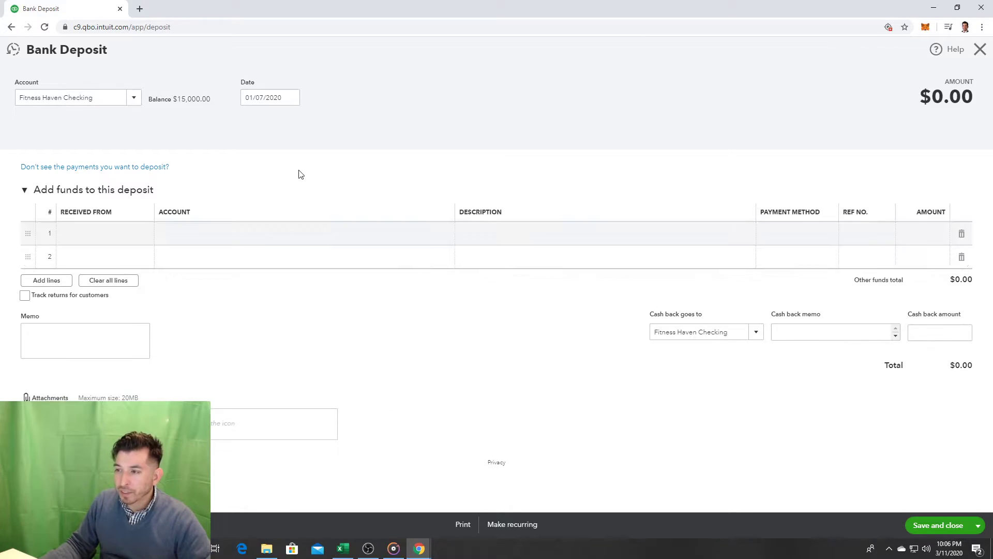
pyautogui.click(418, 243)
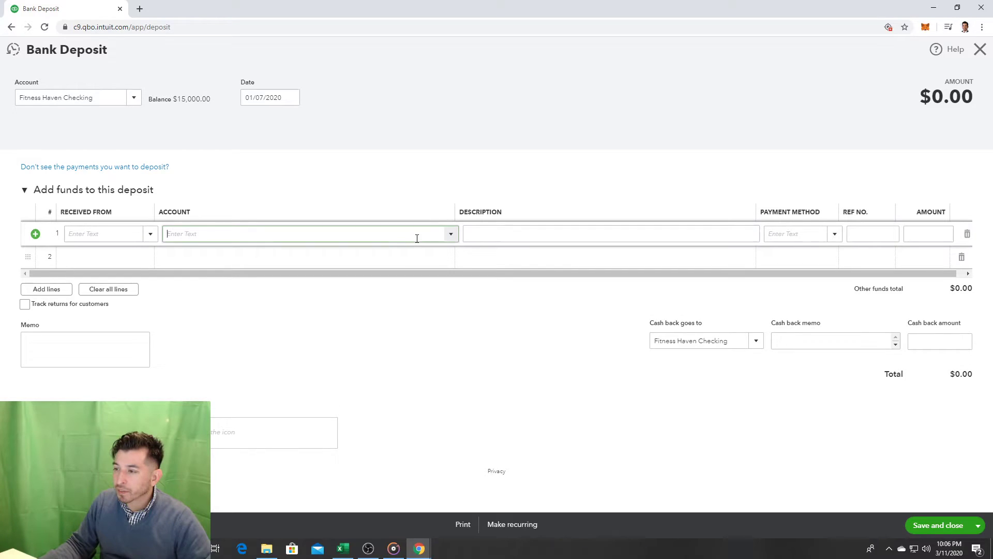
pyautogui.click(452, 238)
pyautogui.moveTo(453, 262); pyautogui.dragTo(454, 256)
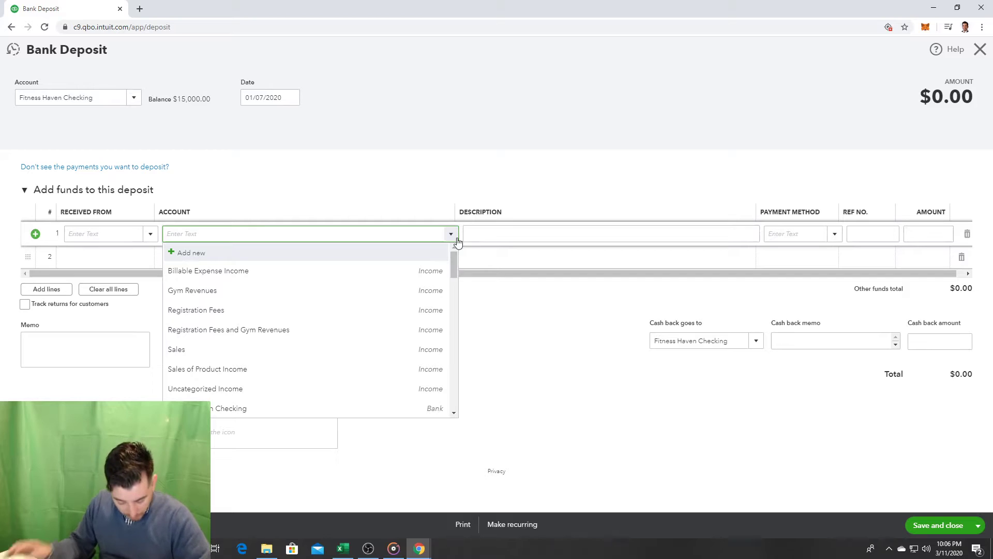
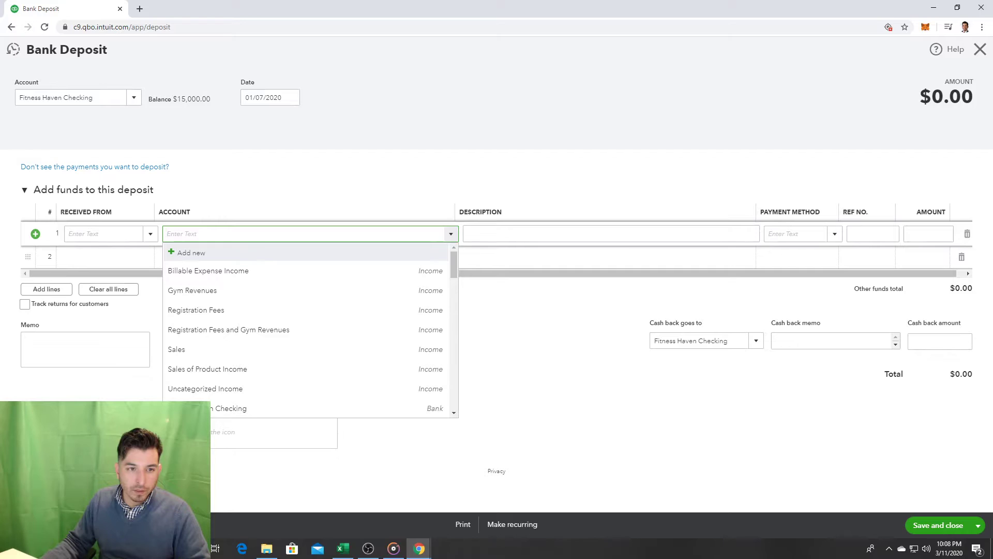
# Step: Post deposit line 1 to Notes Payable - Hometown Bank with an amount of 250000
pyautogui.hotkey('alt', 'Tab')
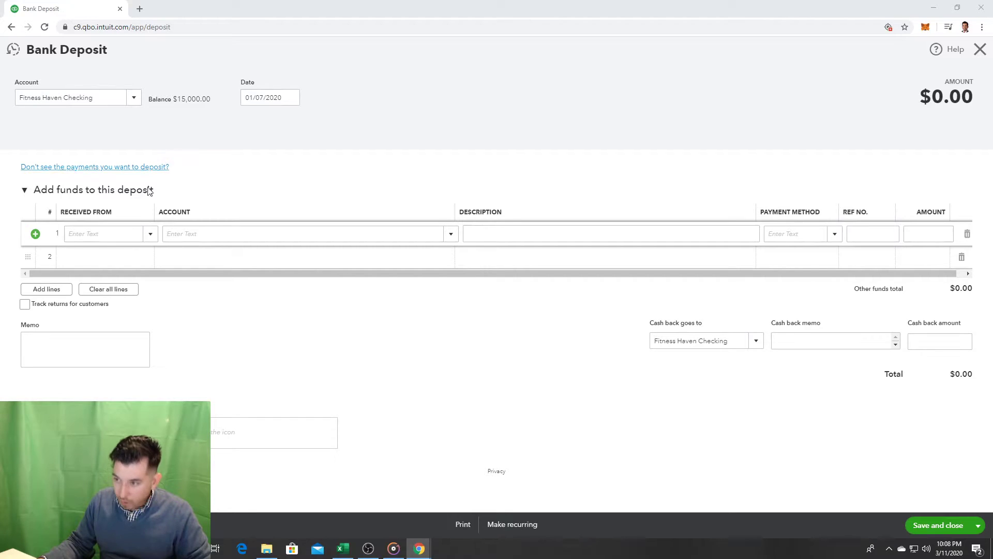
pyautogui.click(451, 235)
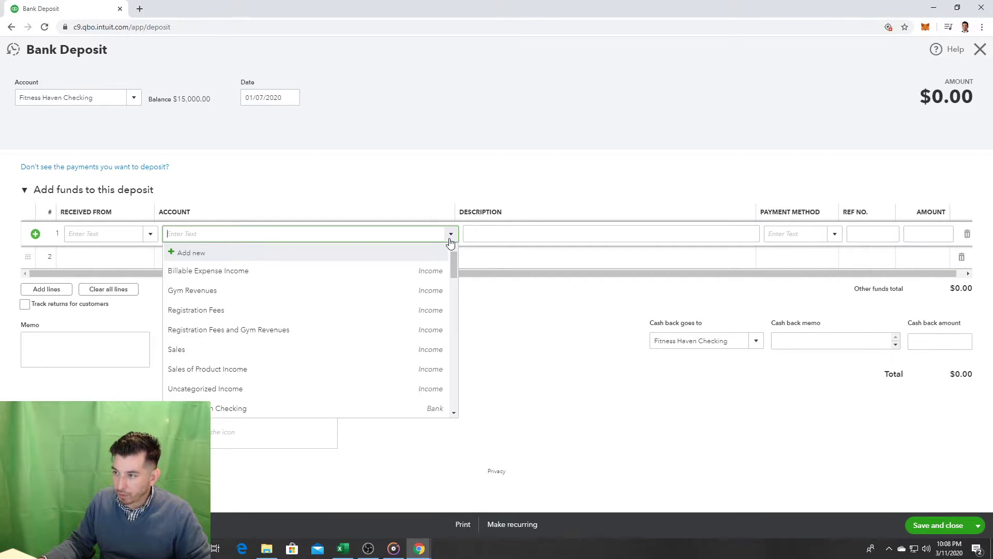
pyautogui.write('Notes Payable - Hometown Bank')
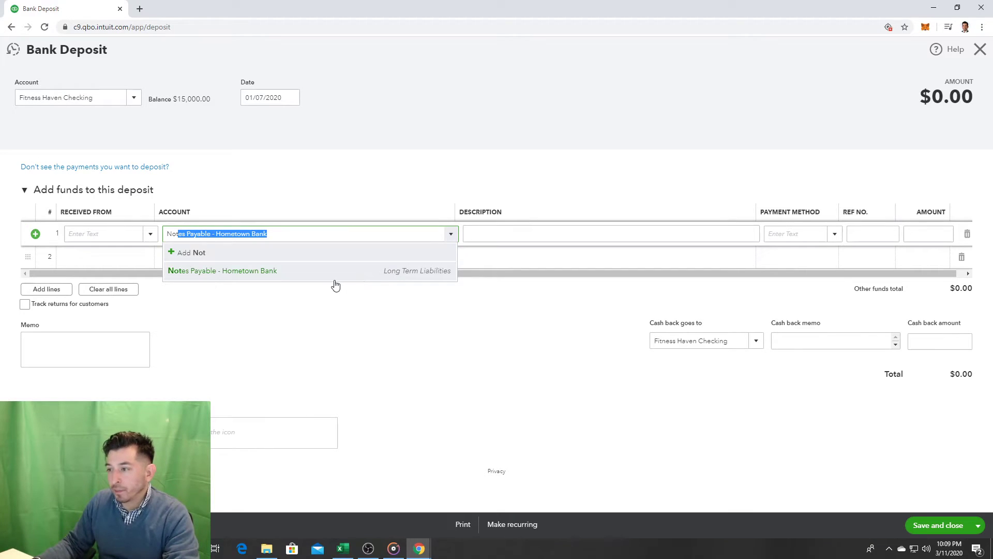
pyautogui.click(334, 278)
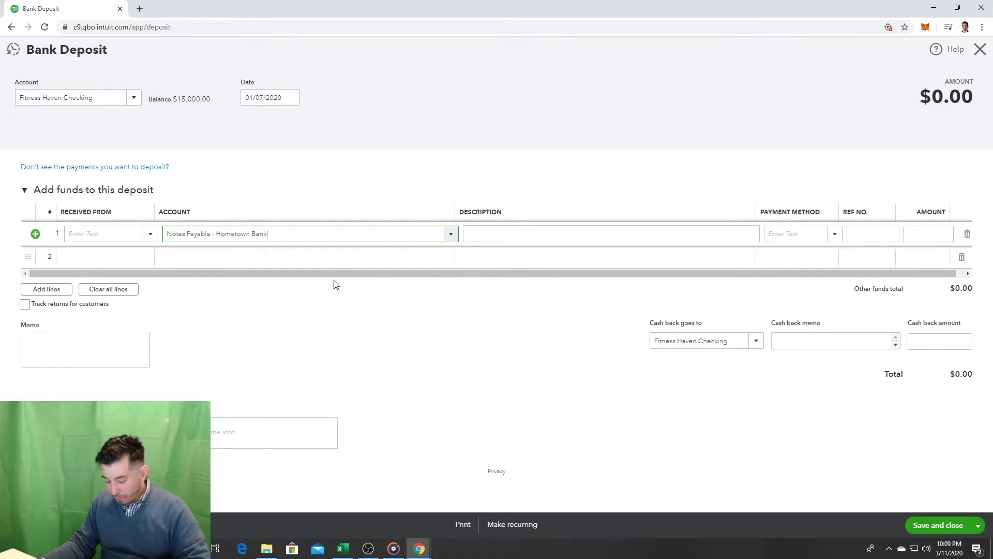
pyautogui.click(940, 229)
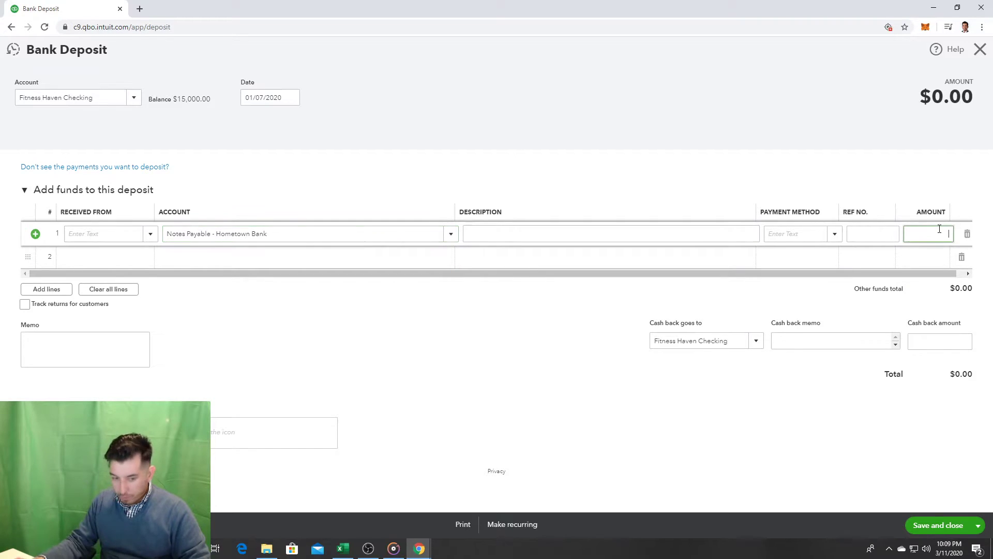
pyautogui.write('250000')
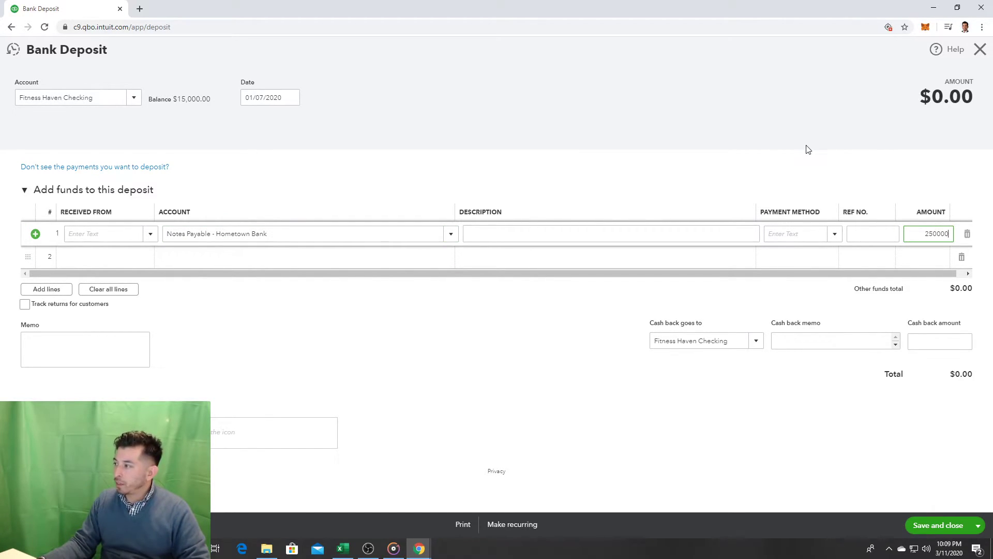
pyautogui.click(809, 149)
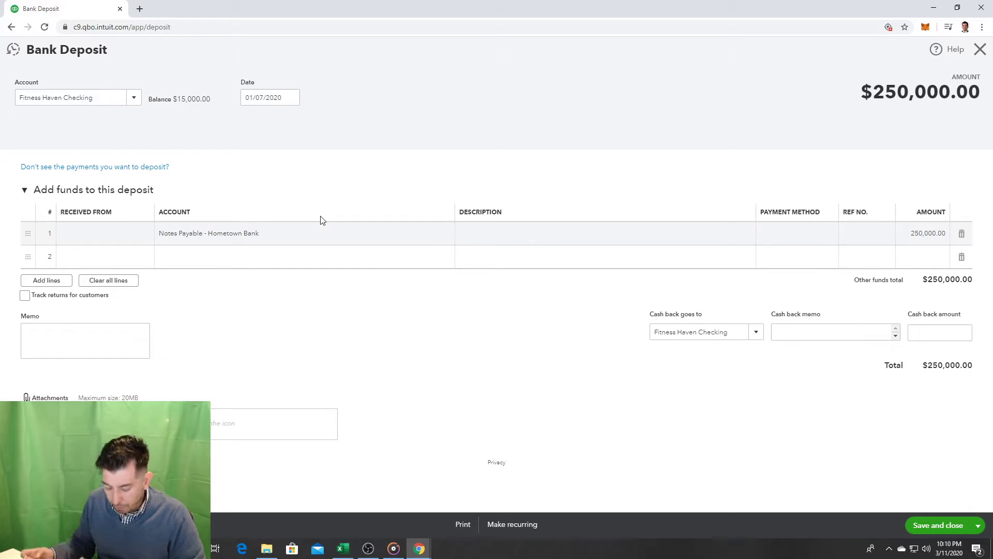
# Step: Remove an accidentally inserted blank line above the loan line
pyautogui.click(83, 234)
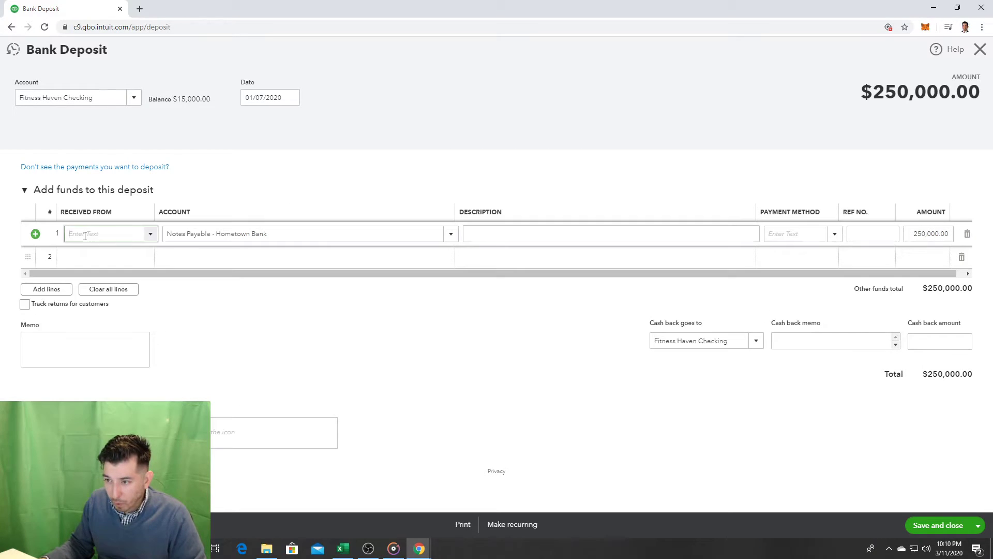
pyautogui.click(151, 234)
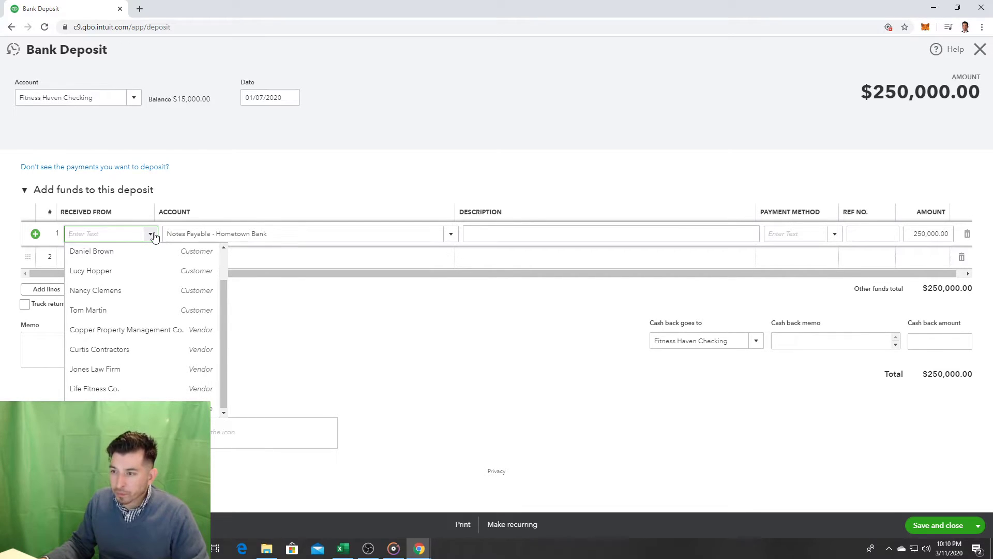
pyautogui.click(37, 238)
pyautogui.click(37, 237)
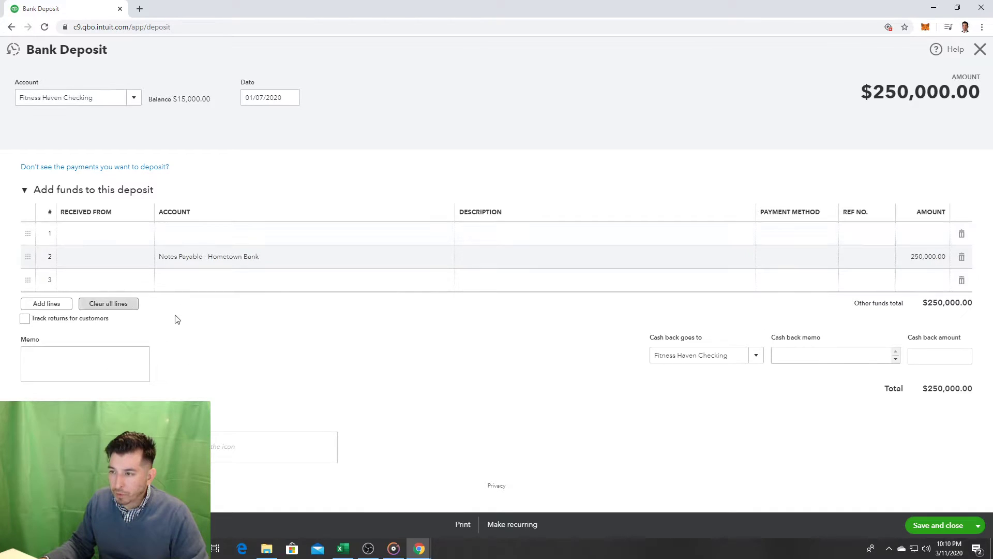
pyautogui.click(962, 233)
# Step: Create Hometown Bank as a new vendor and set it as line 1's Received From
pyautogui.click(84, 234)
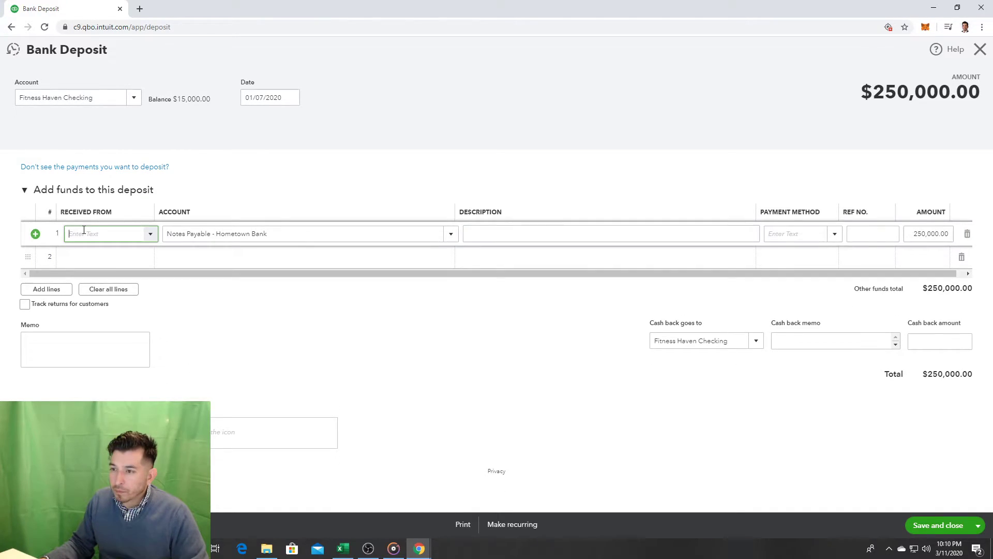
pyautogui.click(152, 235)
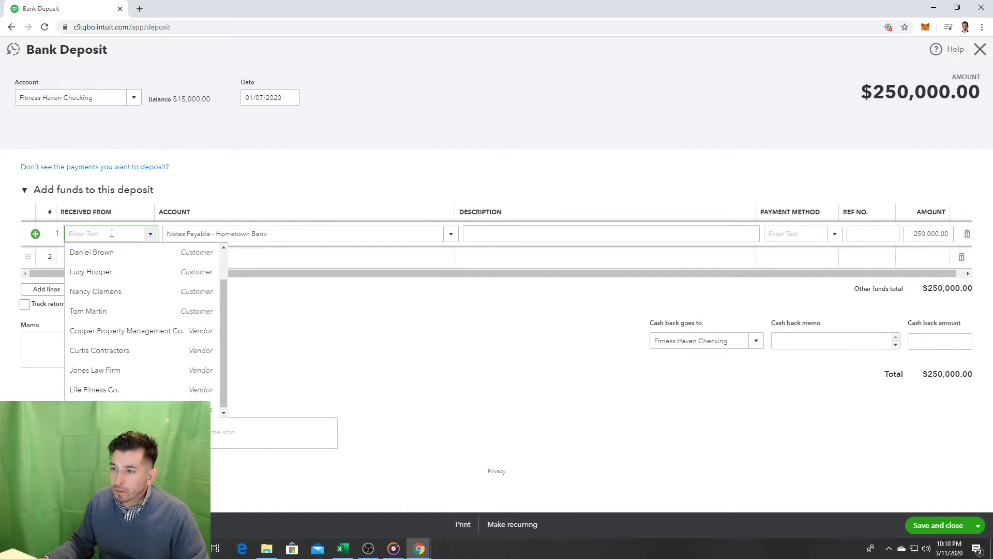
pyautogui.scroll(2, 155, 269)
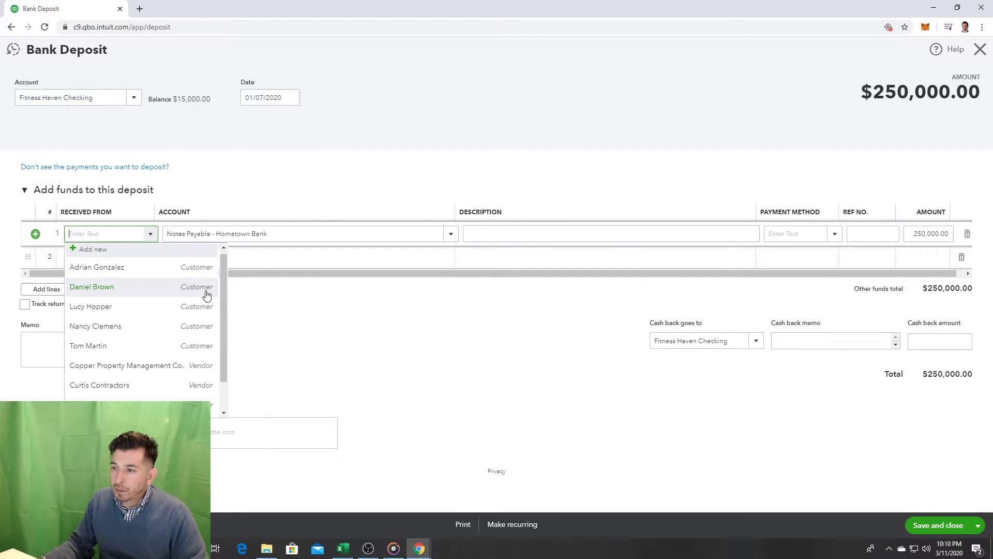
pyautogui.click(129, 253)
pyautogui.write('Hometown Bank')
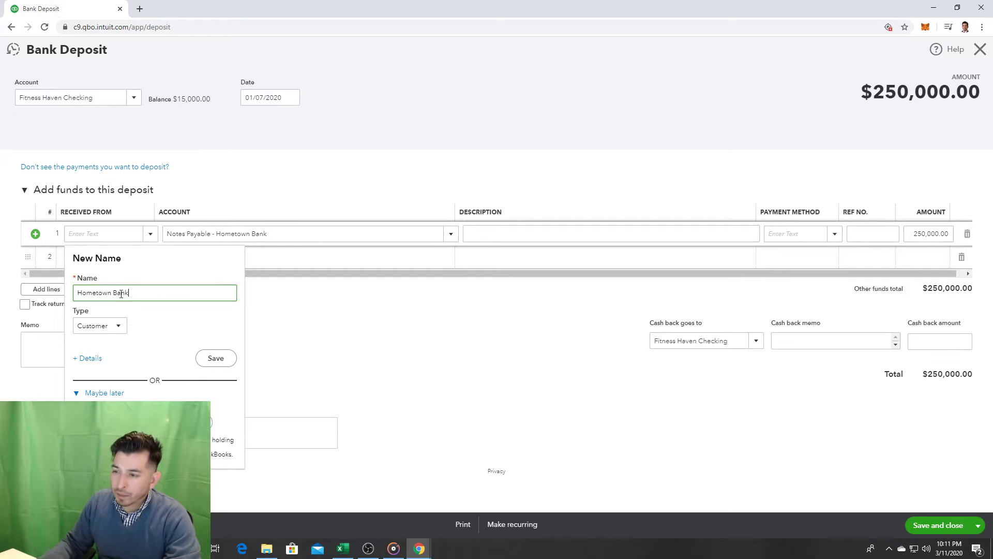
pyautogui.click(114, 325)
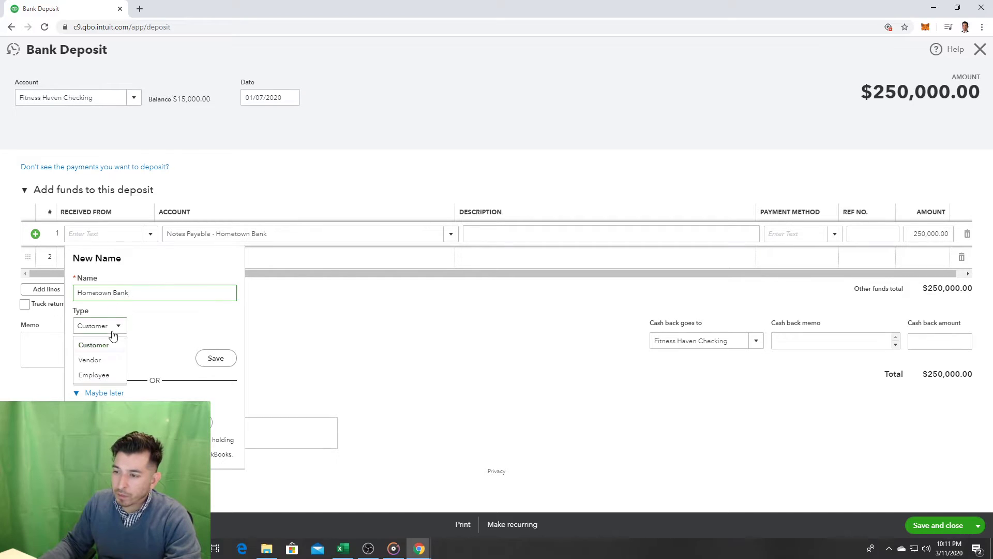
pyautogui.click(120, 359)
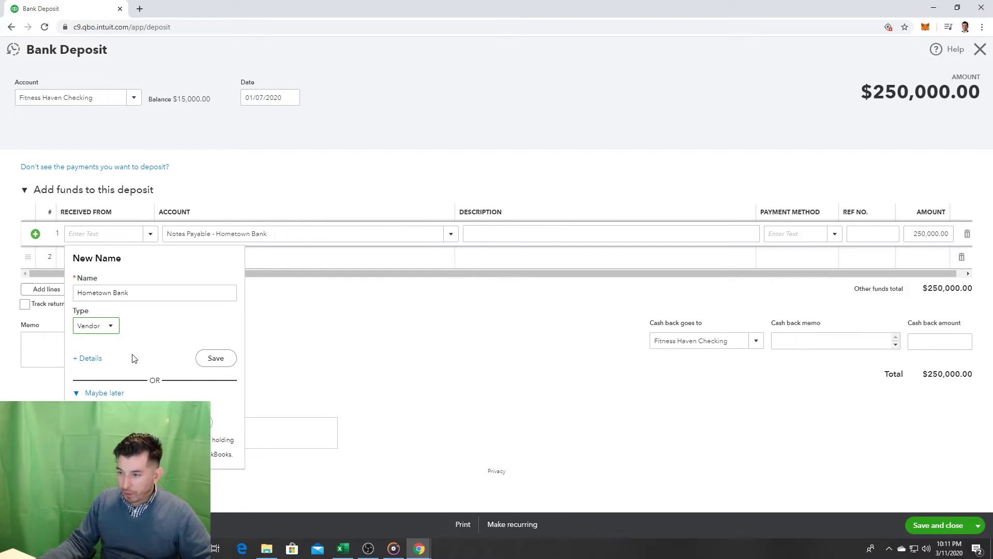
pyautogui.click(227, 364)
pyautogui.click(521, 227)
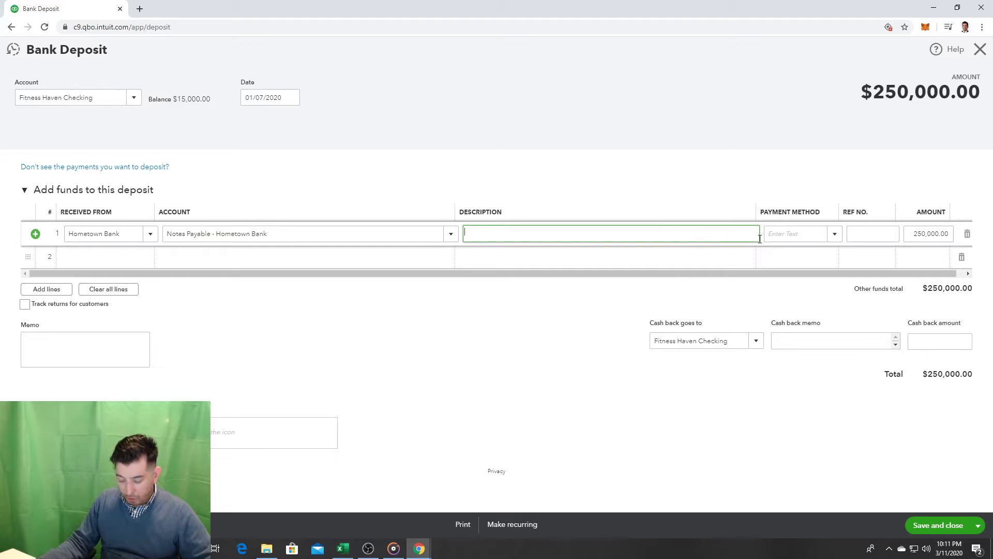
# Step: Save the $250,000 deposit with Save and new, raising Fitness Haven Checking to $265,000.00
pyautogui.click(834, 236)
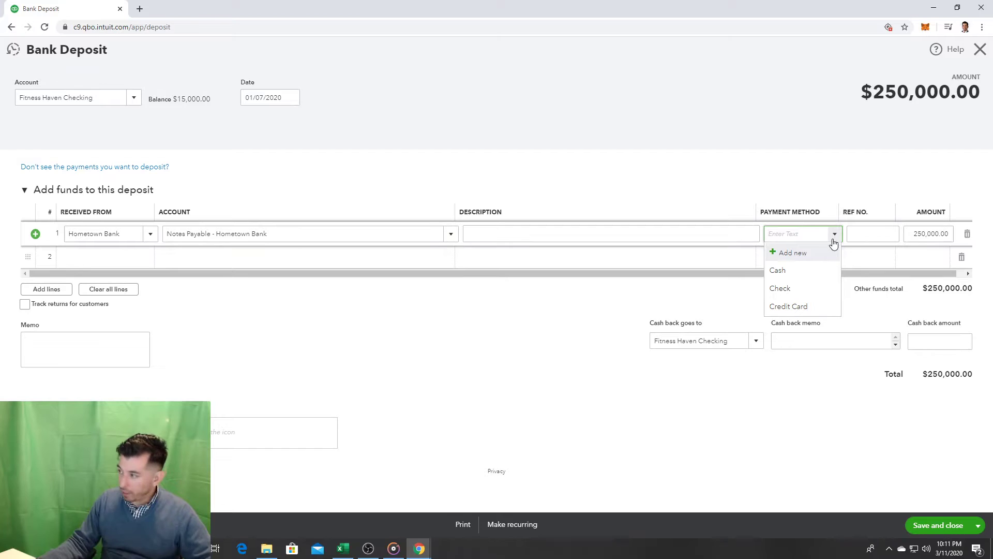
pyautogui.click(894, 174)
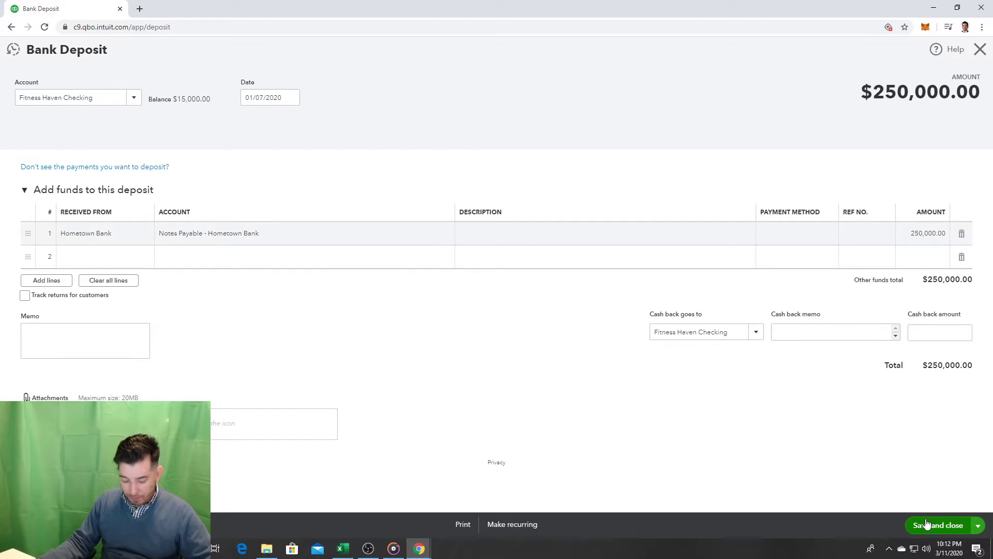
pyautogui.click(978, 526)
pyautogui.click(959, 509)
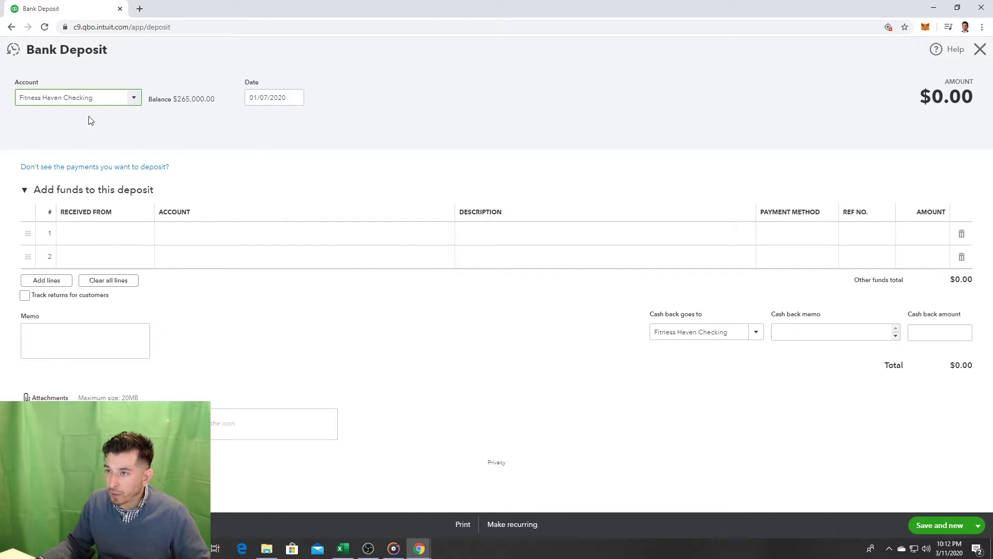
# Step: Close the blank Bank Deposit form, returning to the Fitness Haven, LLC dashboard
pyautogui.click(135, 97)
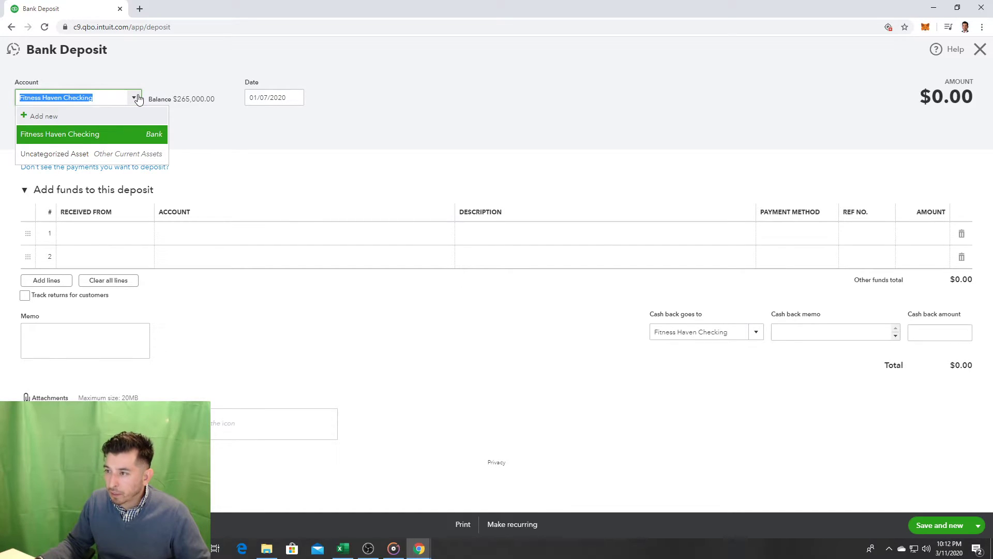
pyautogui.click(137, 98)
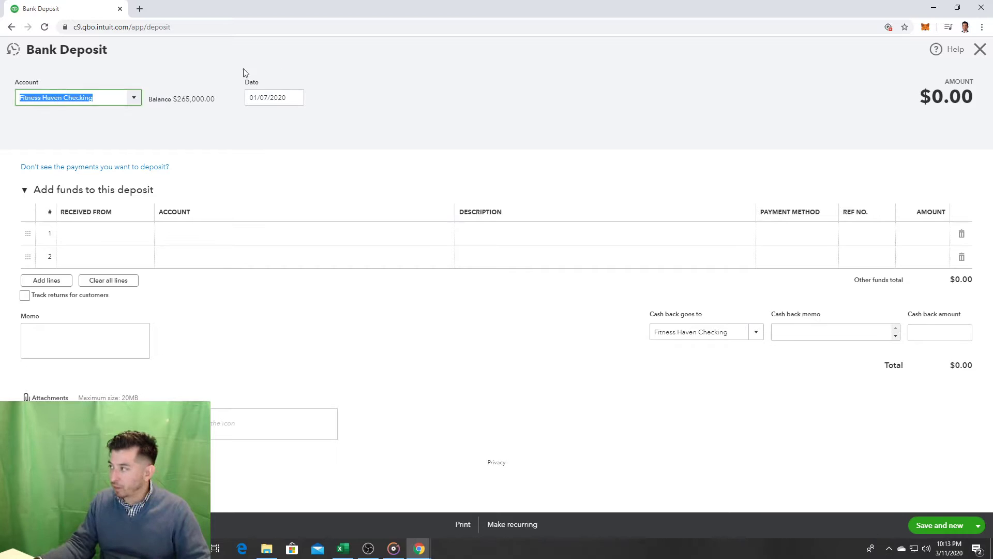
pyautogui.click(981, 52)
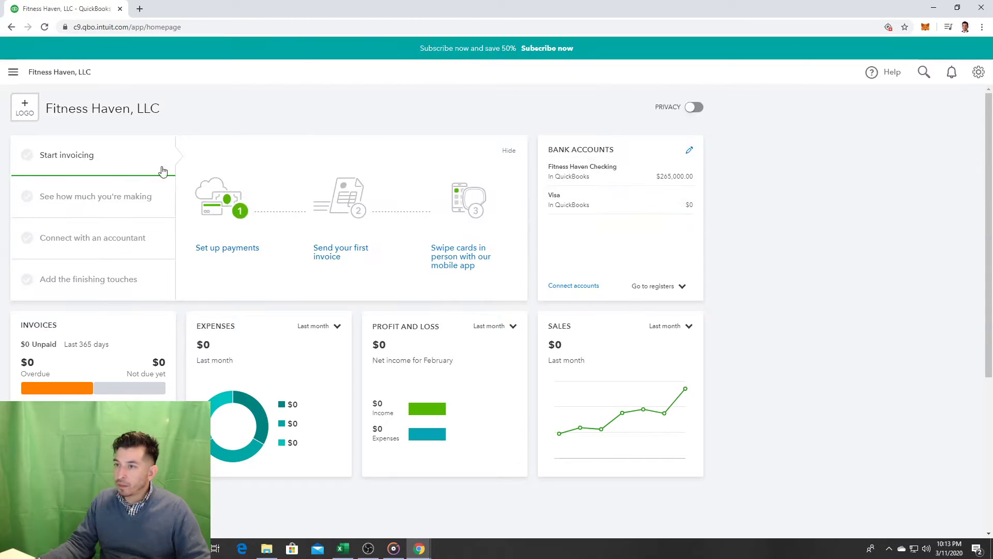
# Step: Start a new check from the + New menu
pyautogui.click(18, 78)
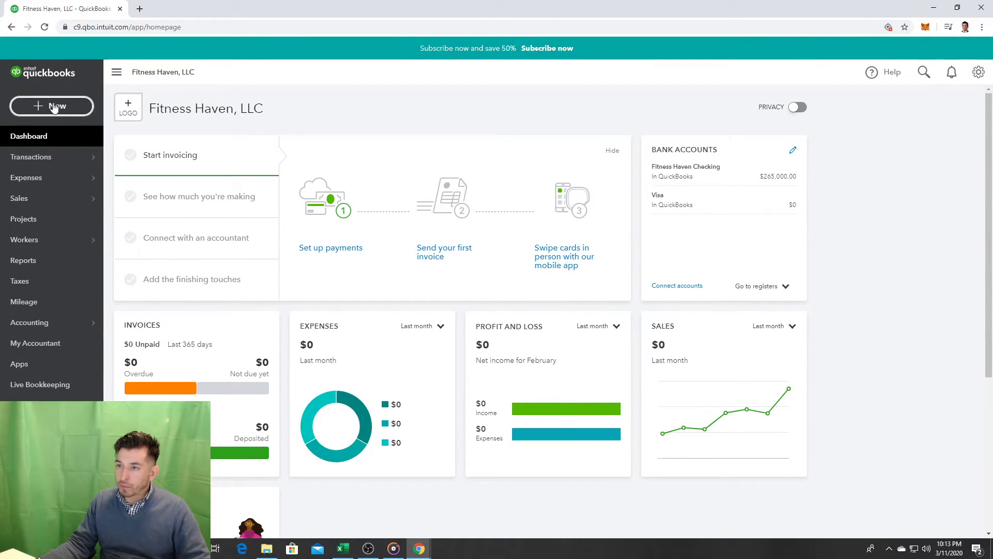
pyautogui.click(53, 106)
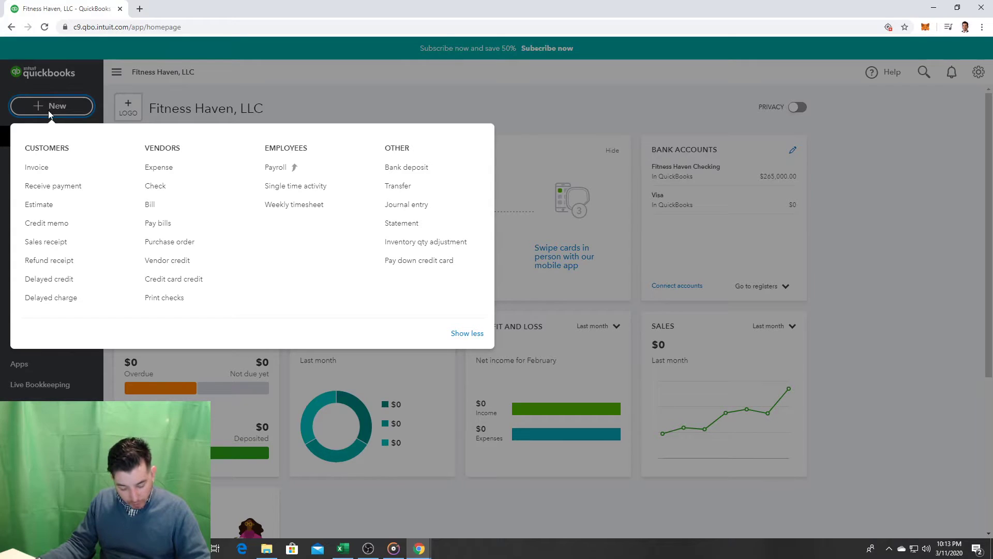
pyautogui.click(160, 186)
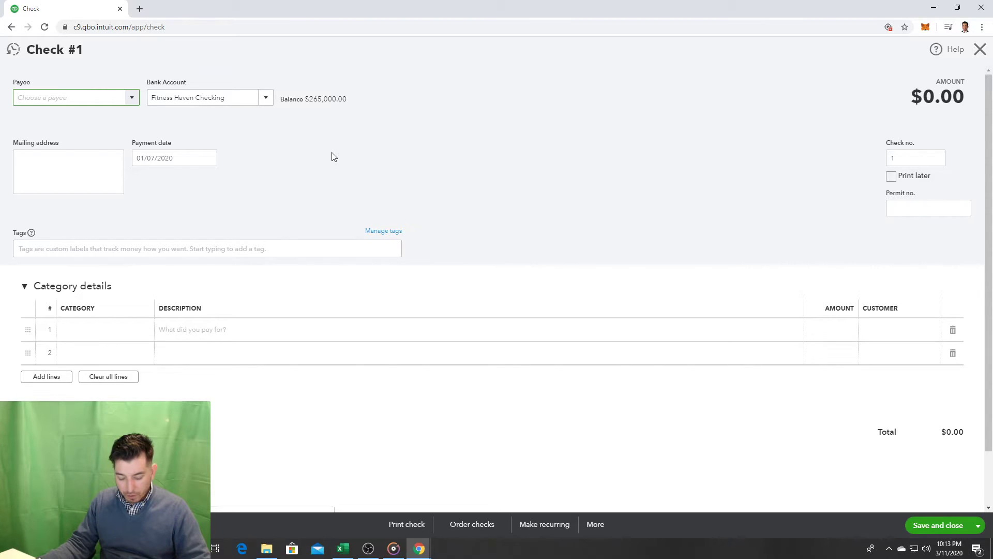
# Step: Make Copper Property Management Co. the payee with payment date 01/08/2020
pyautogui.click(132, 98)
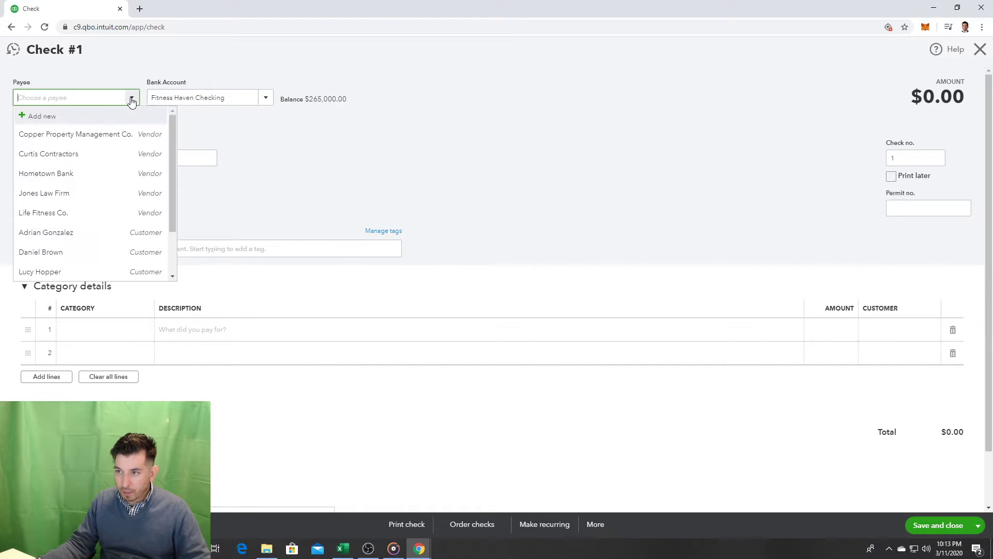
pyautogui.click(132, 99)
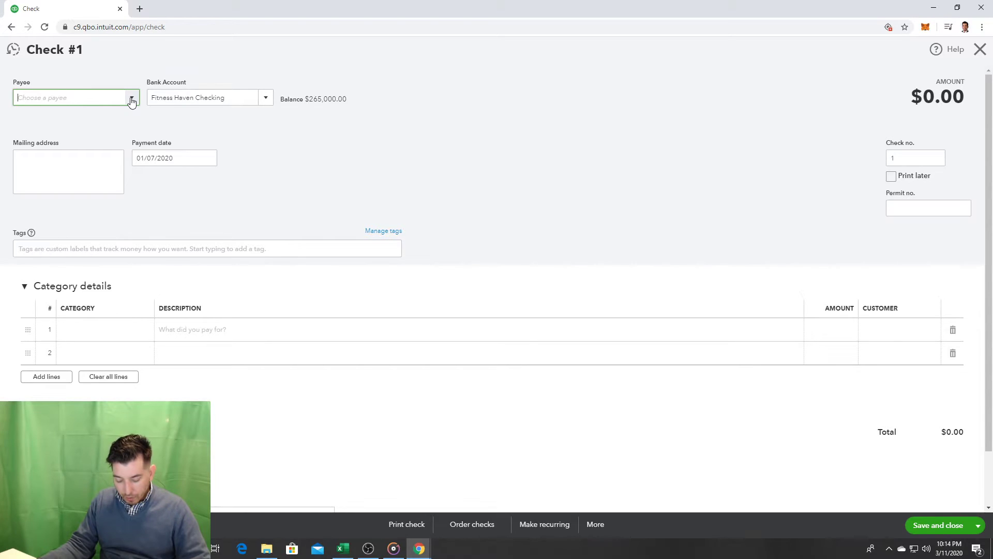
pyautogui.click(132, 100)
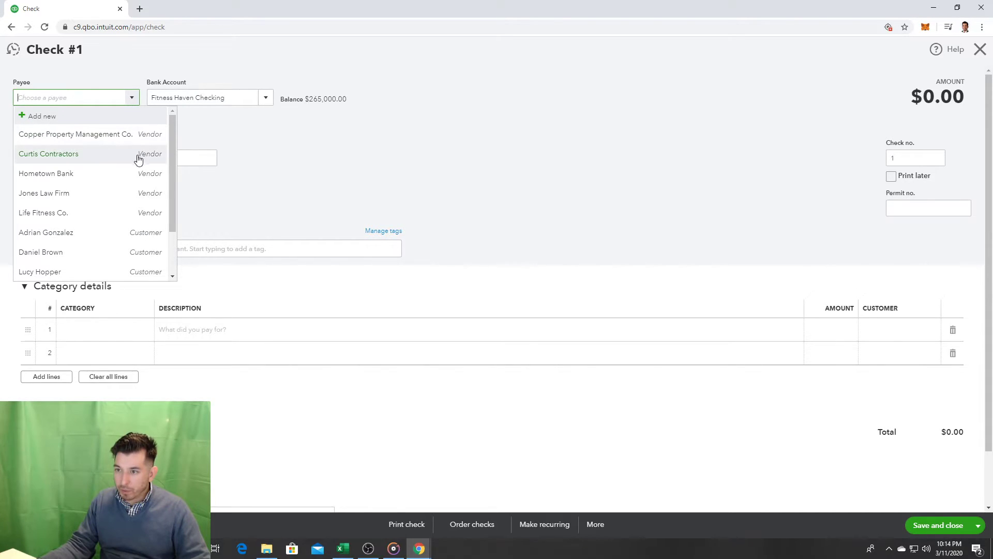
pyautogui.click(108, 144)
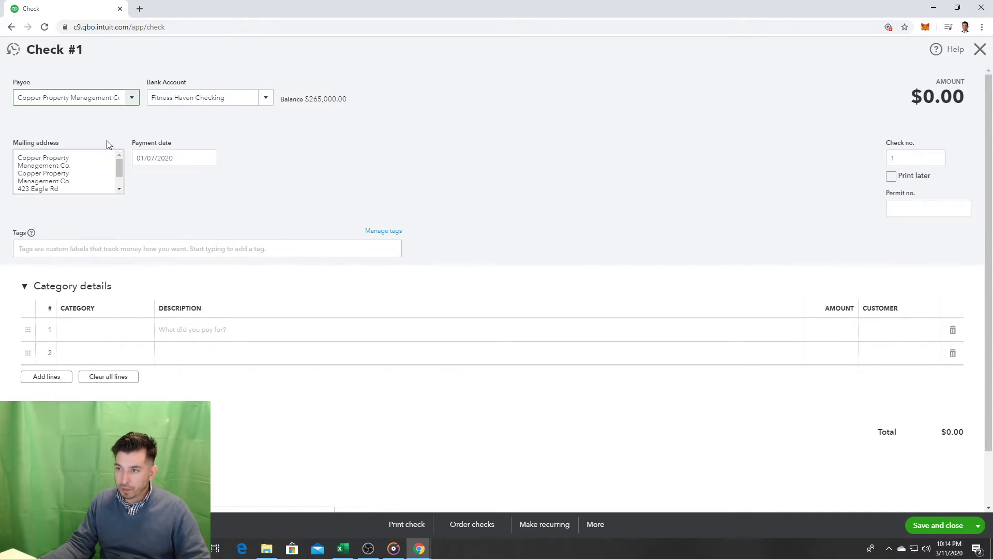
pyautogui.click(169, 159)
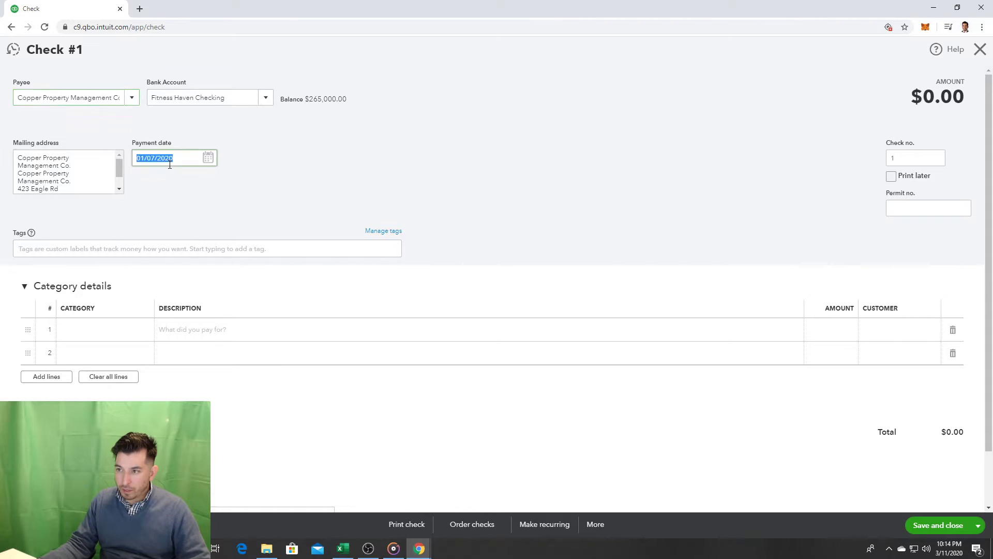
pyautogui.click(209, 159)
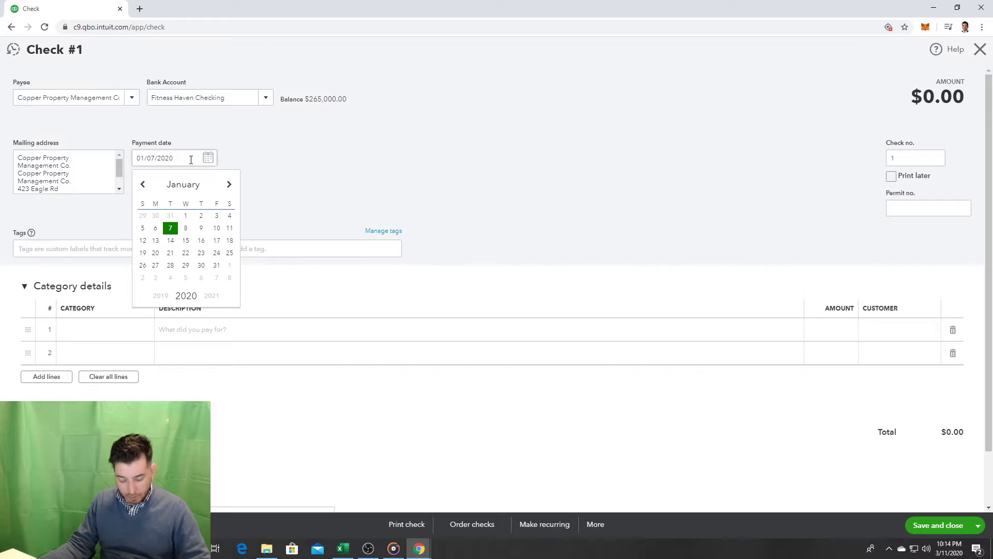
pyautogui.click(187, 228)
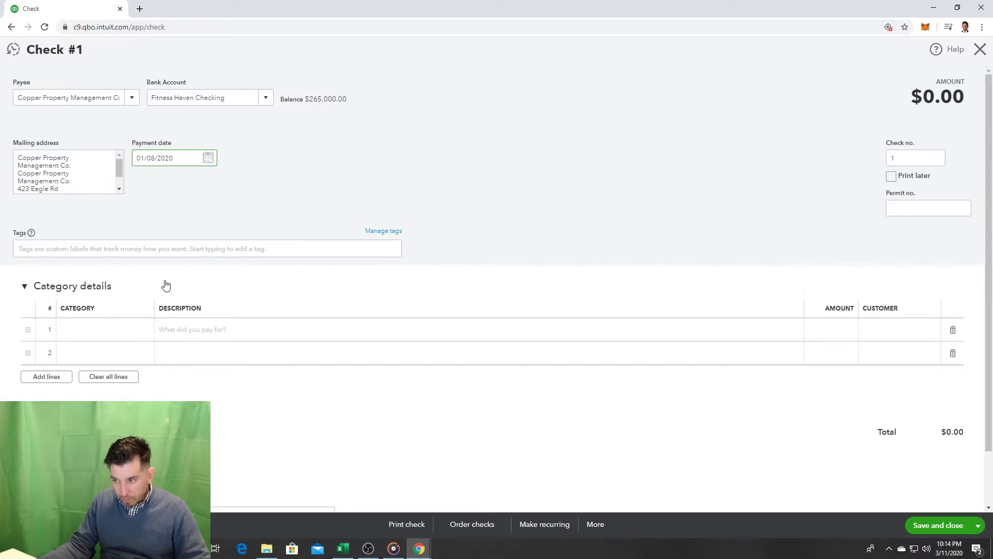
# Step: Type 'Sec' in line 1's Category and choose to add it as a new category
pyautogui.click(137, 329)
pyautogui.click(152, 331)
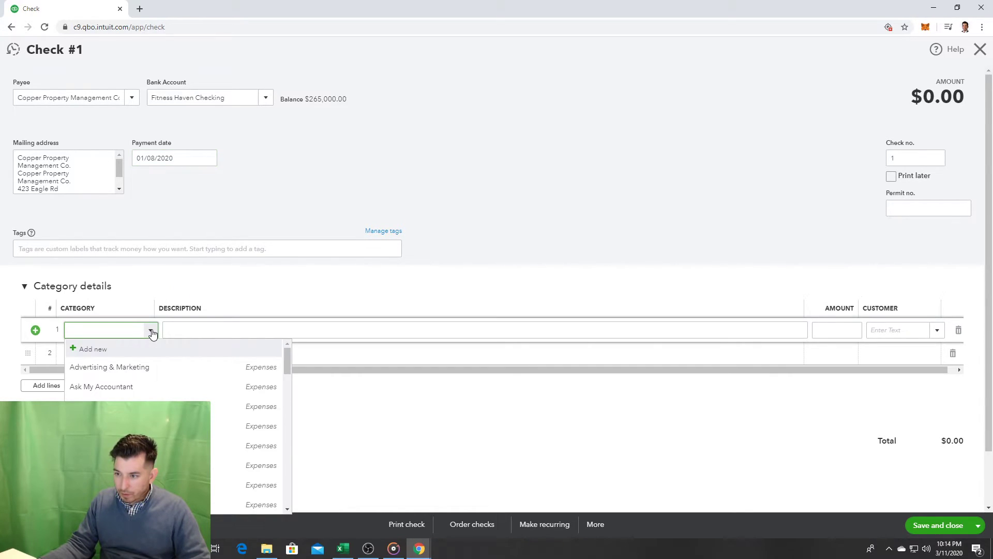
pyautogui.click(152, 332)
pyautogui.click(153, 331)
pyautogui.click(154, 331)
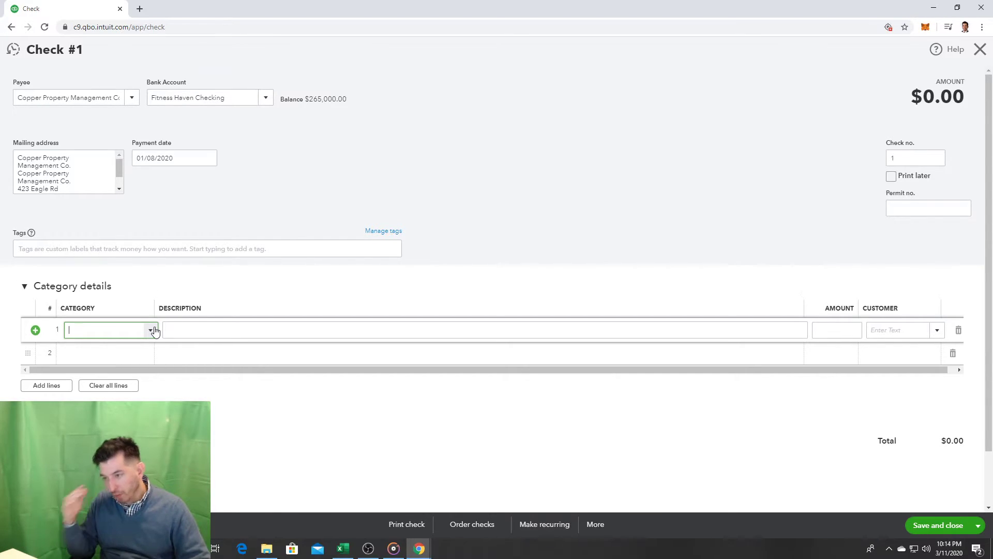
pyautogui.click(153, 331)
pyautogui.write('Sec')
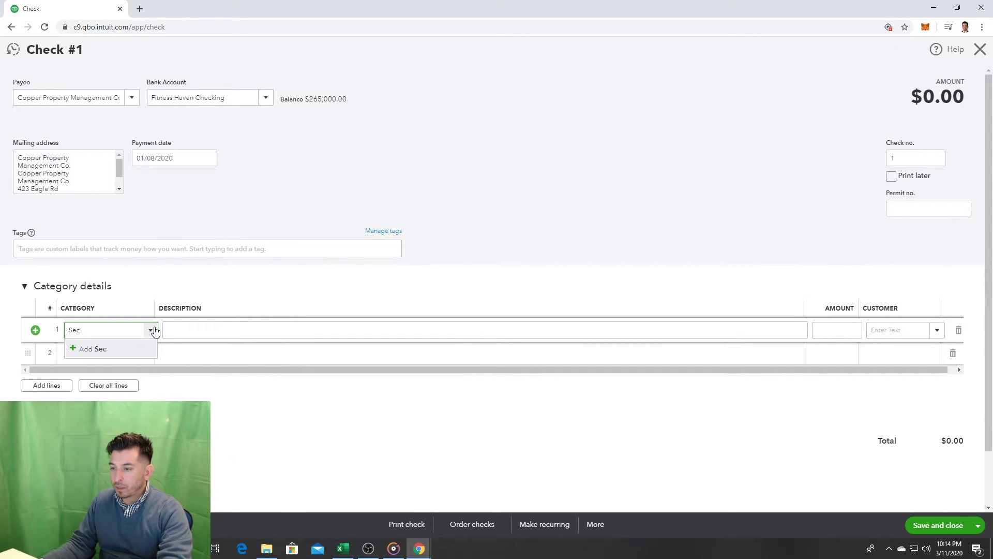
pyautogui.press('Return')
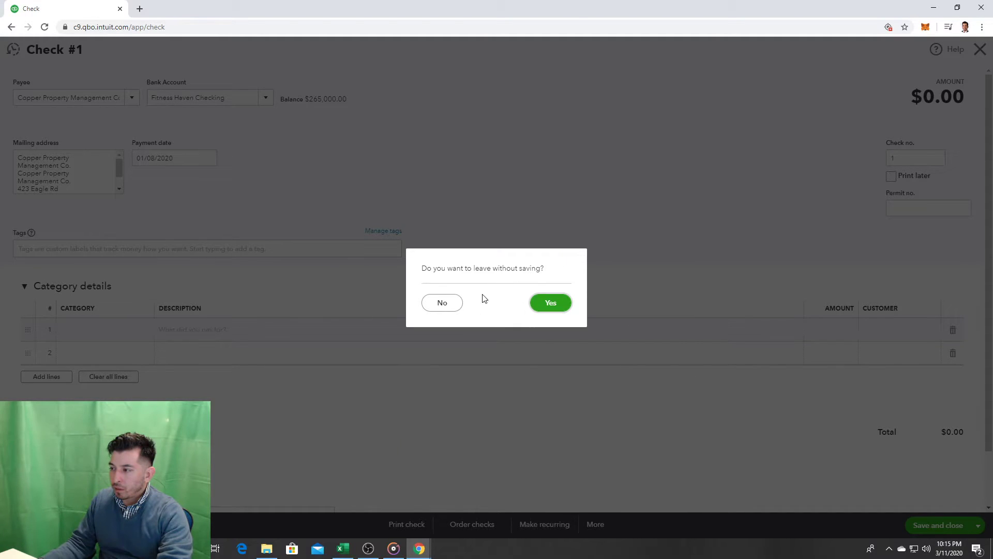
# Step: Discard the unsaved Sec category and select line 1's Amount cell
pyautogui.click(445, 306)
pyautogui.click(443, 304)
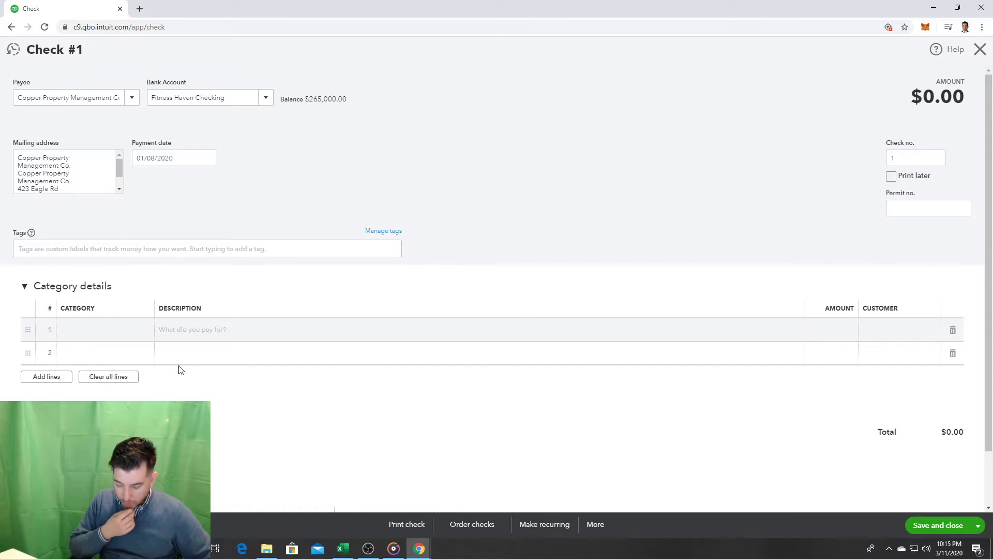
pyautogui.click(836, 329)
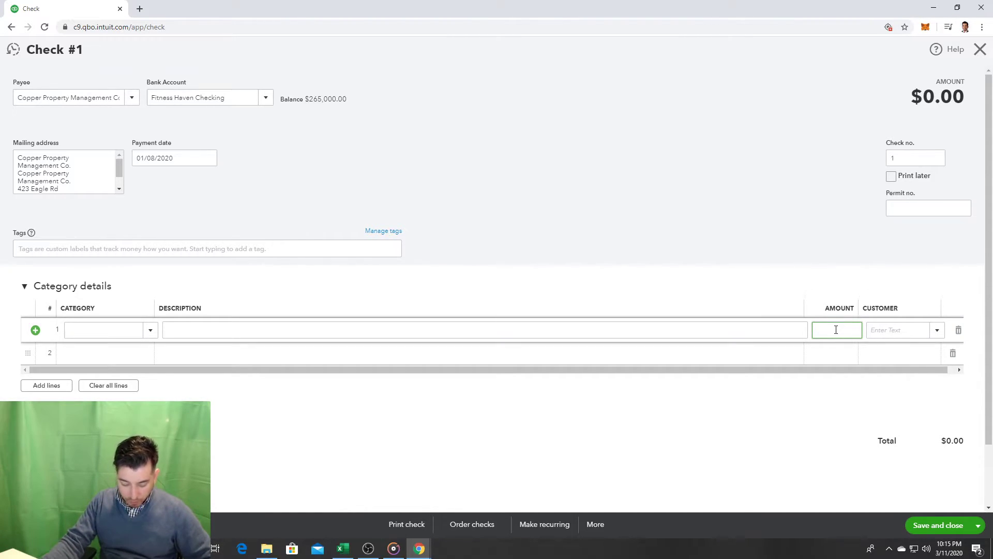
# Step: Enter amounts of 3000 on line 1 and 15000 on line 2
pyautogui.write('3000')
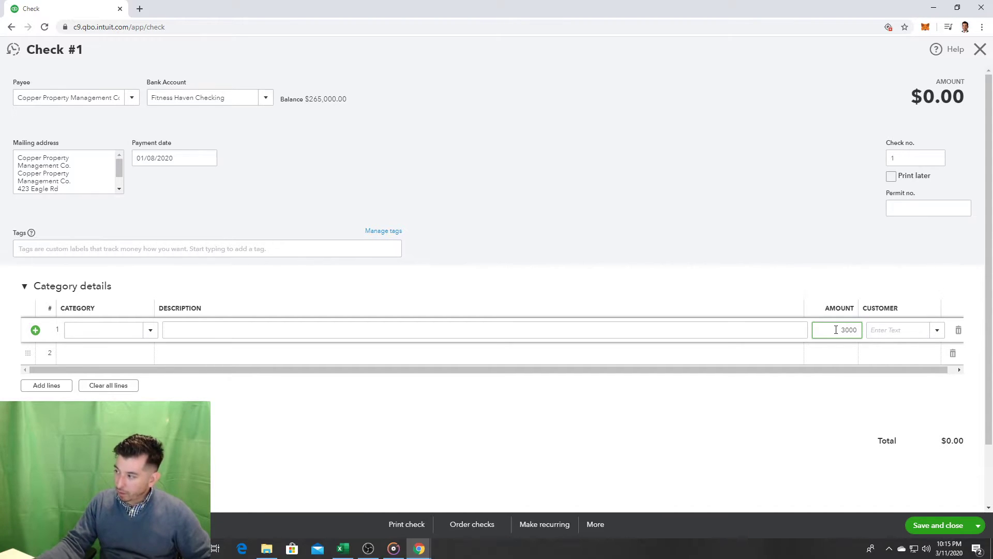
pyautogui.click(830, 352)
pyautogui.write('15000')
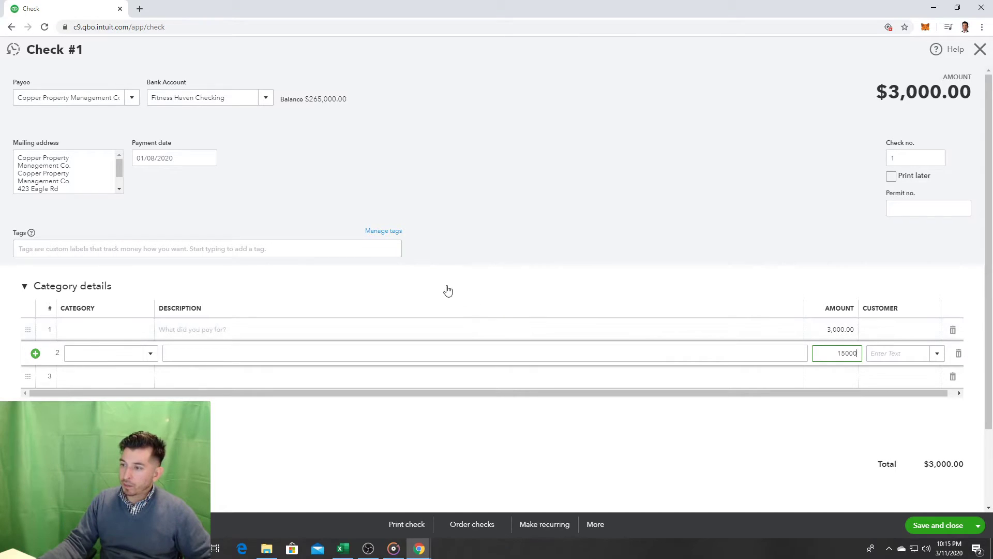
# Step: Categorize line 2 as Rent & Lease, bringing the check total to $18,000.00
pyautogui.click(449, 290)
pyautogui.click(109, 293)
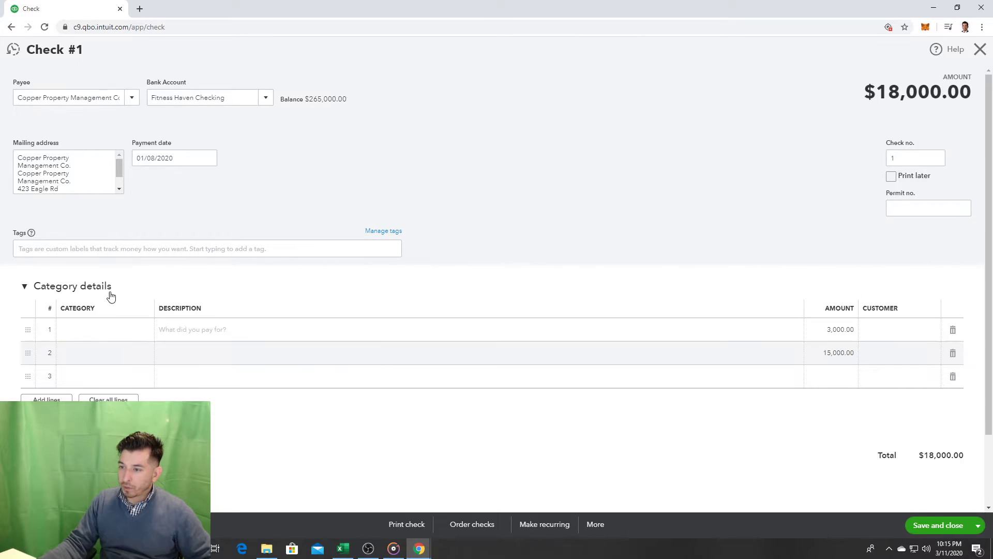
pyautogui.click(130, 356)
pyautogui.write('re')
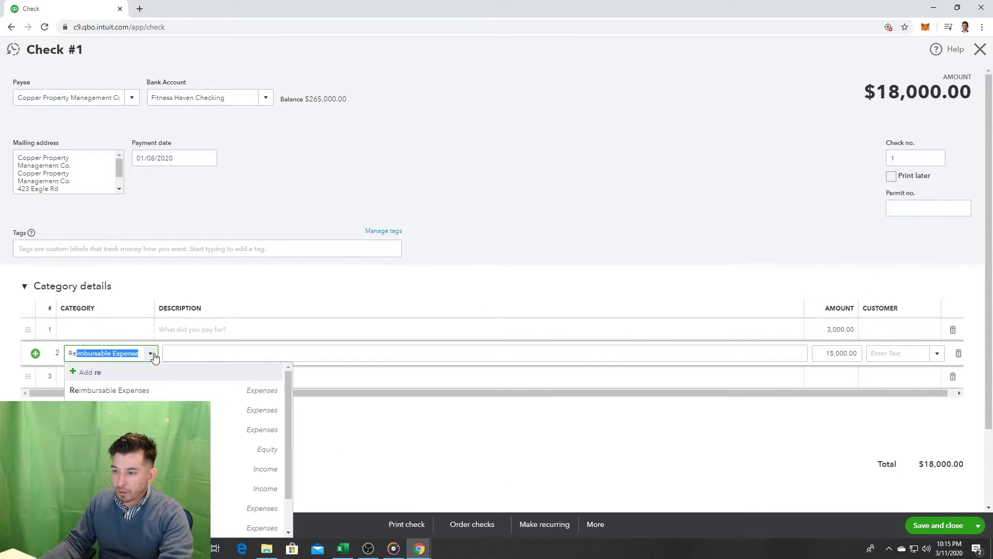
pyautogui.write('nt & Lease')
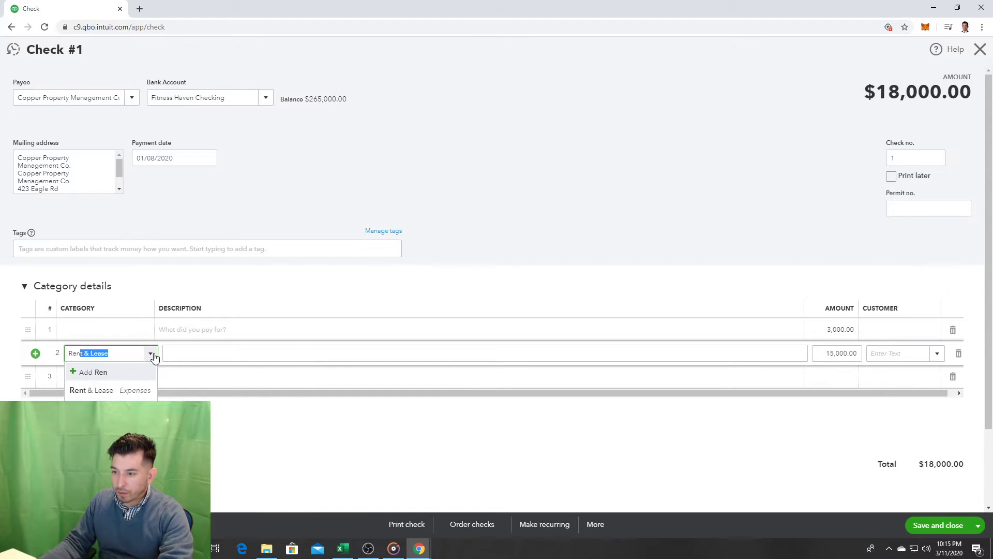
pyautogui.click(123, 391)
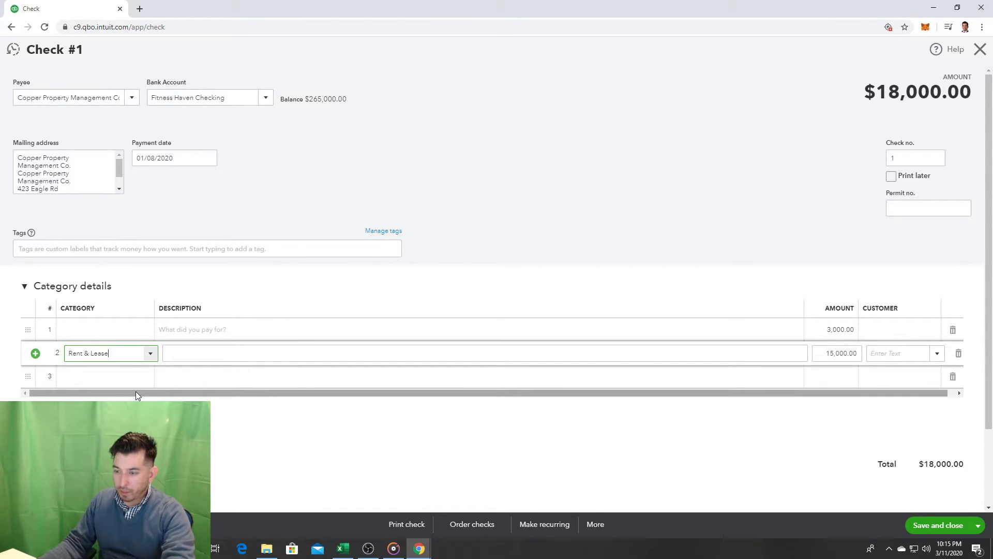
pyautogui.click(16, 326)
pyautogui.click(110, 329)
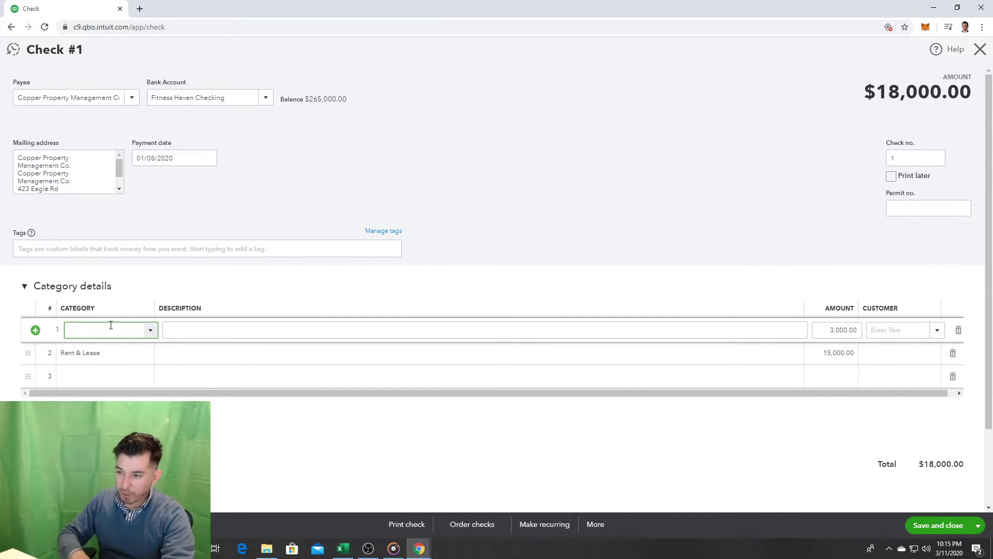
# Step: Type Security in line 1's Category, erase it, and scroll the category list
pyautogui.write('Sec')
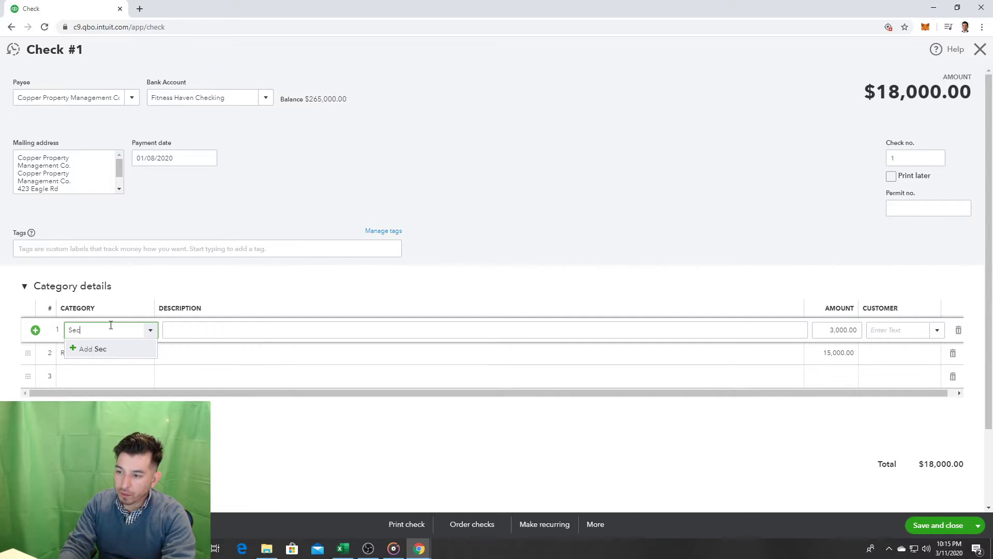
pyautogui.write('urity')
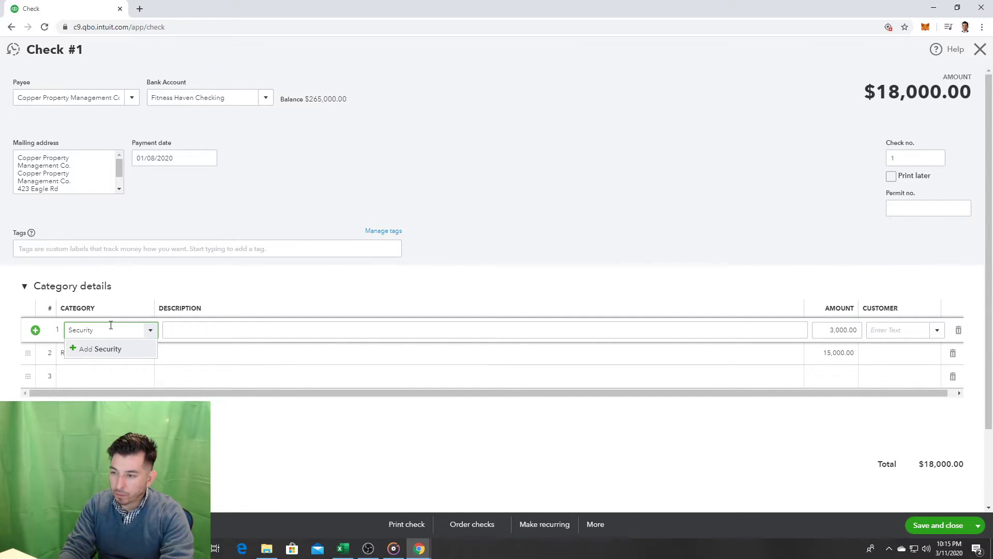
pyautogui.press('BackSpace')
pyautogui.press('BackSpace')
pyautogui.press('BackSpace')
pyautogui.press('BackSpace')
pyautogui.press('BackSpace')
pyautogui.press('BackSpace')
pyautogui.press('BackSpace')
pyautogui.press('BackSpace')
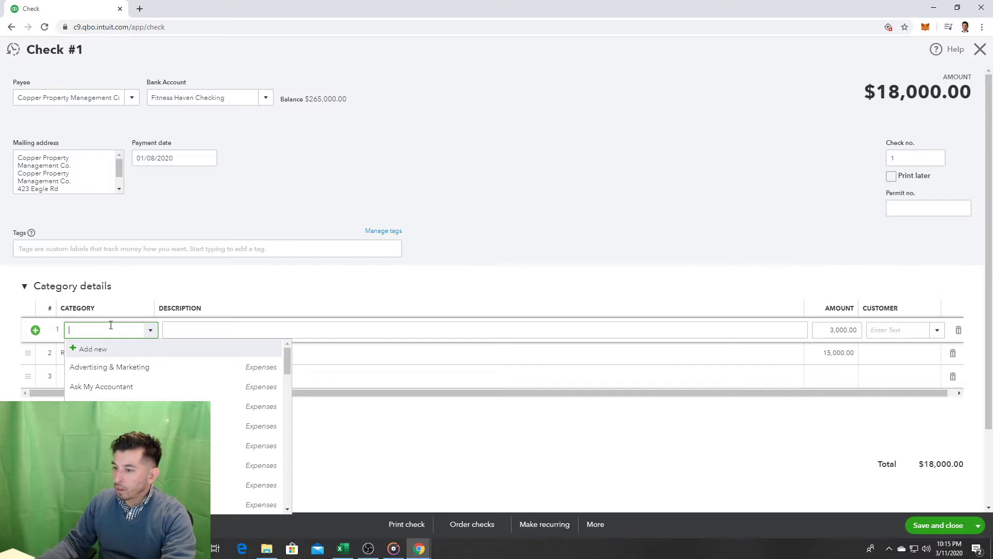
pyautogui.moveTo(286, 365); pyautogui.dragTo(285, 303)
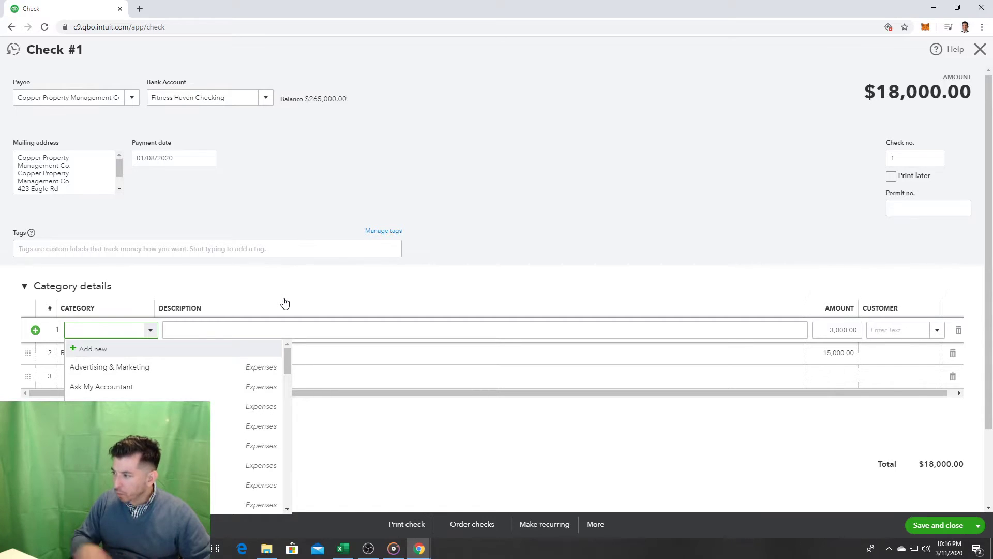
# Step: Dismiss the category list so line 1 stays uncategorized at 3,000.00, and scroll the check
pyautogui.click(636, 222)
pyautogui.scroll(-2, 642, 233)
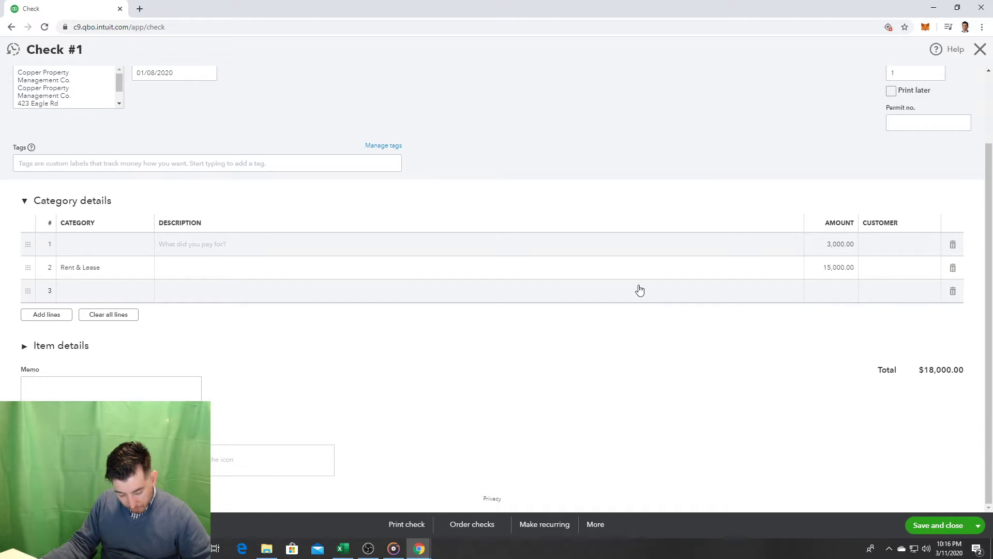
pyautogui.scroll(1, 440, 382)
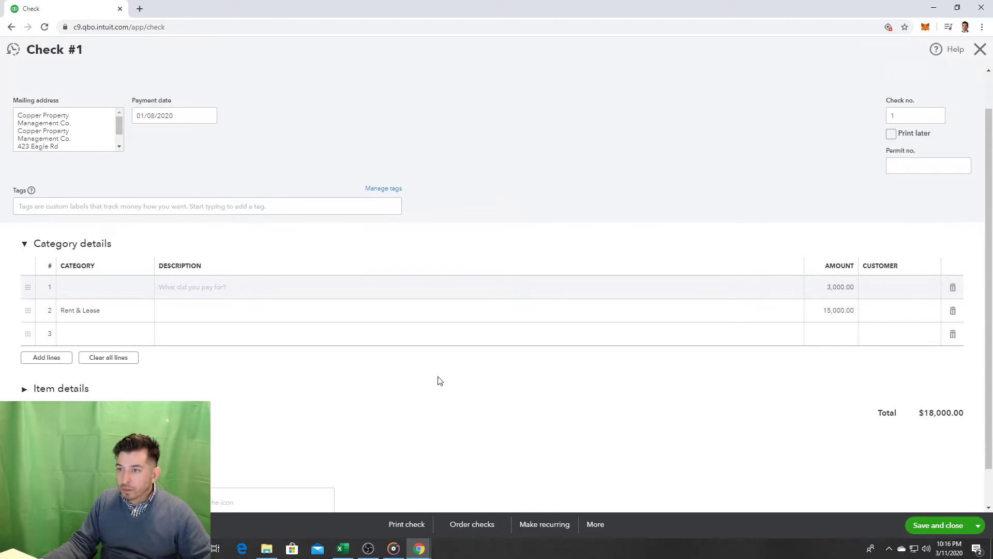
pyautogui.scroll(-1, 290, 404)
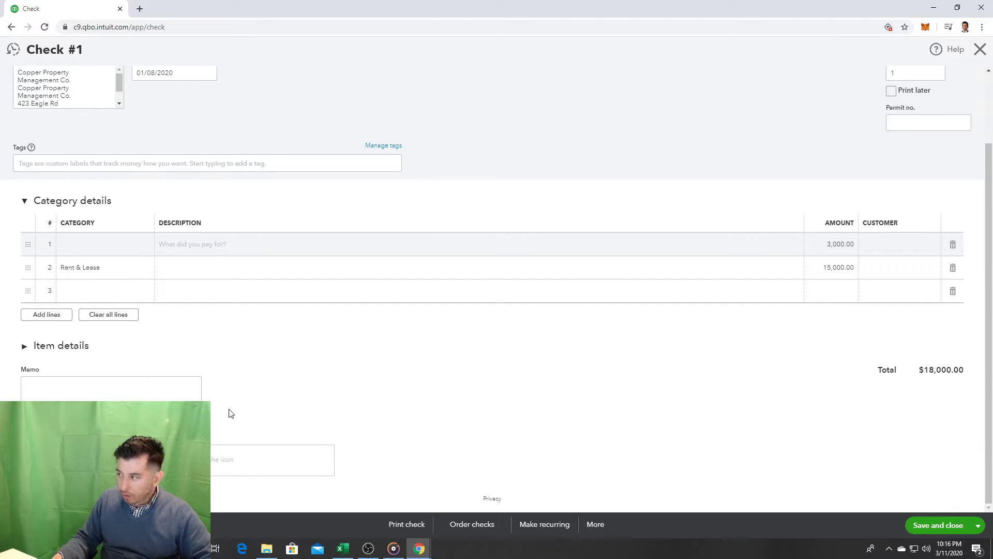
# Step: Change line 2's Rent & Lease amount from 15,000.00 to 1,500.00, making the check total $4,500.00
pyautogui.click(855, 269)
pyautogui.write('1500')
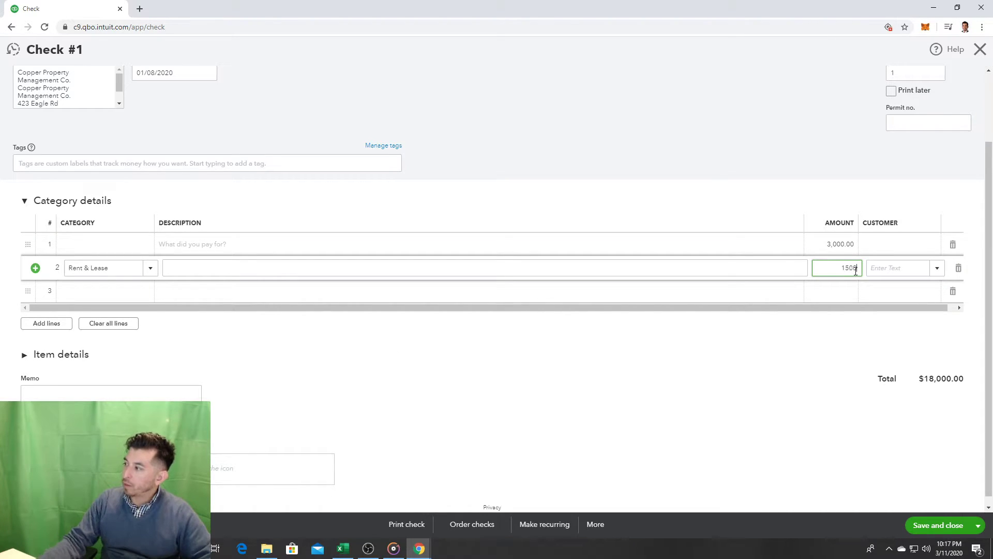
pyautogui.click(938, 269)
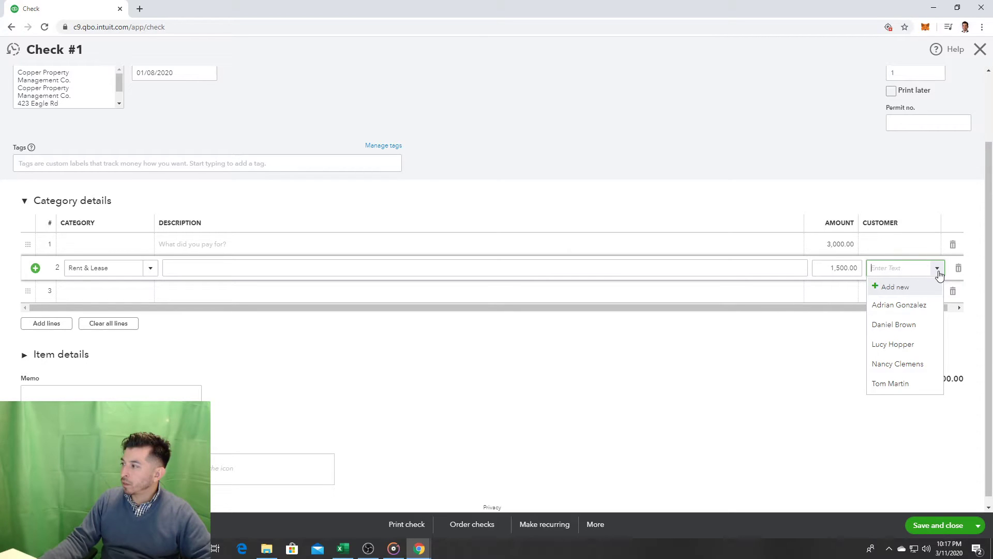
pyautogui.click(805, 182)
pyautogui.scroll(2, 761, 150)
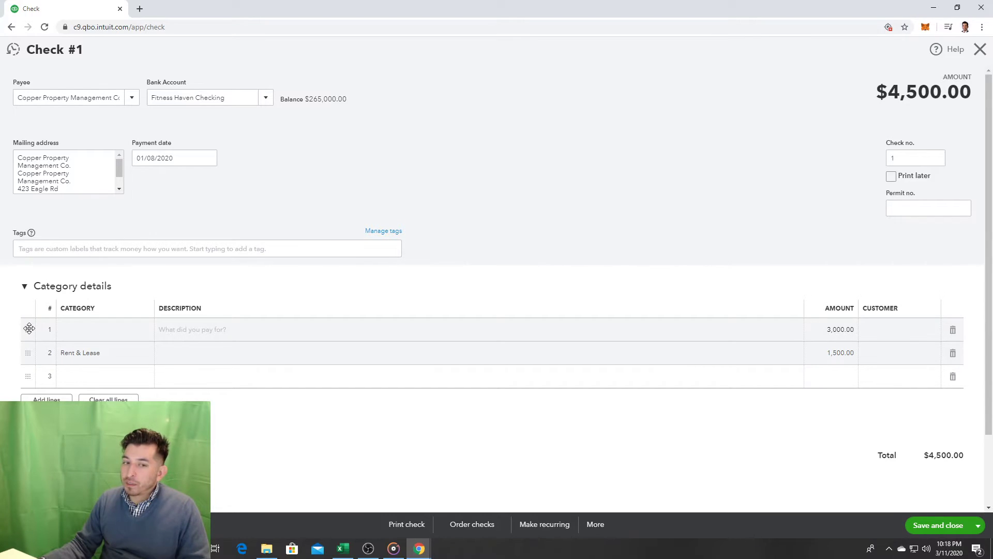
# Step: Set line 1's 3,000.00 category to Rent & Lease from the expense category list
pyautogui.click(73, 332)
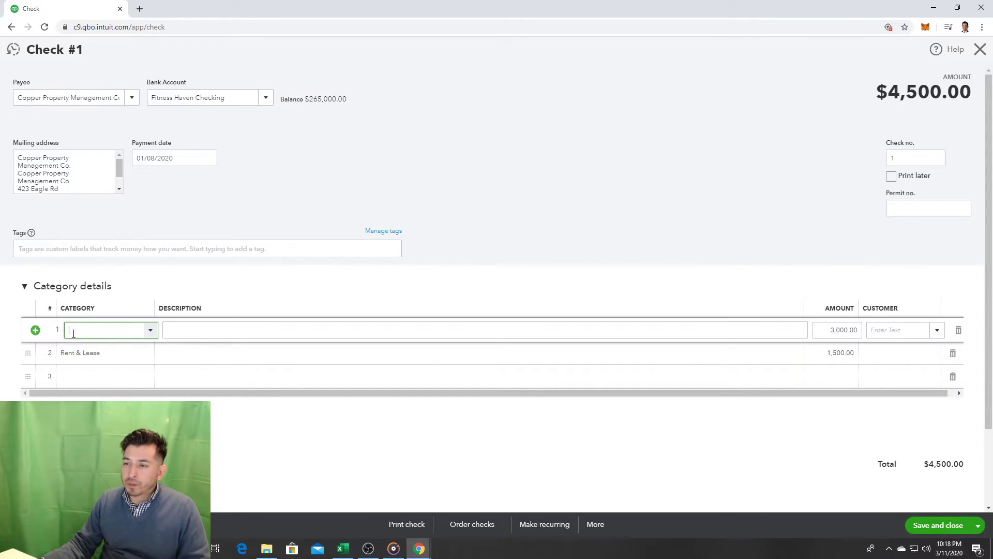
pyautogui.click(151, 330)
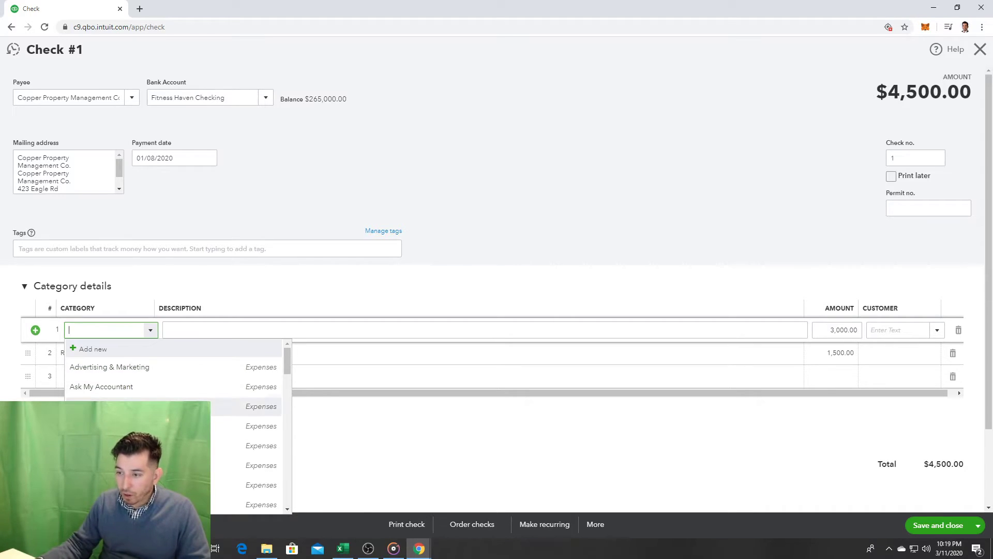
pyautogui.scroll(-2, 130, 406)
pyautogui.scroll(2, 131, 393)
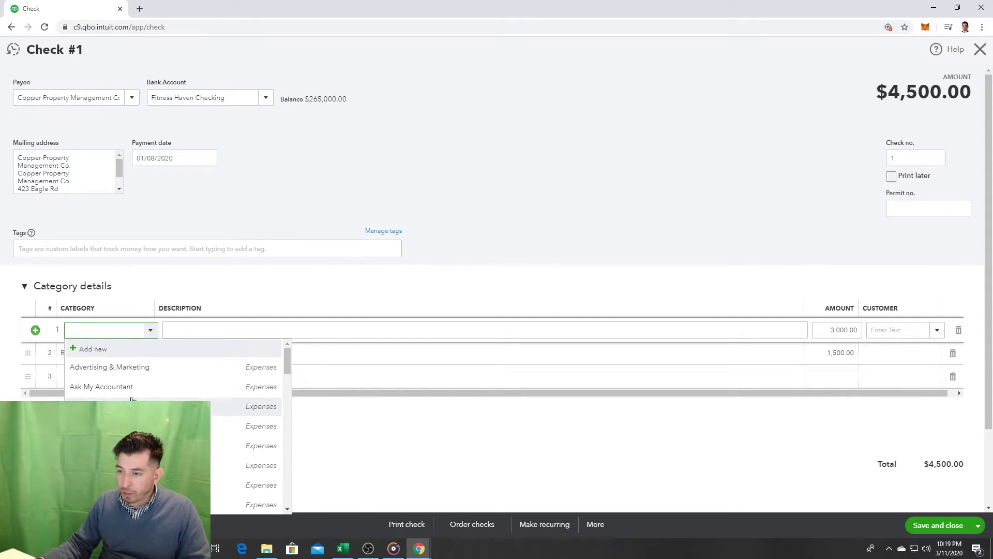
pyautogui.scroll(-3, 130, 387)
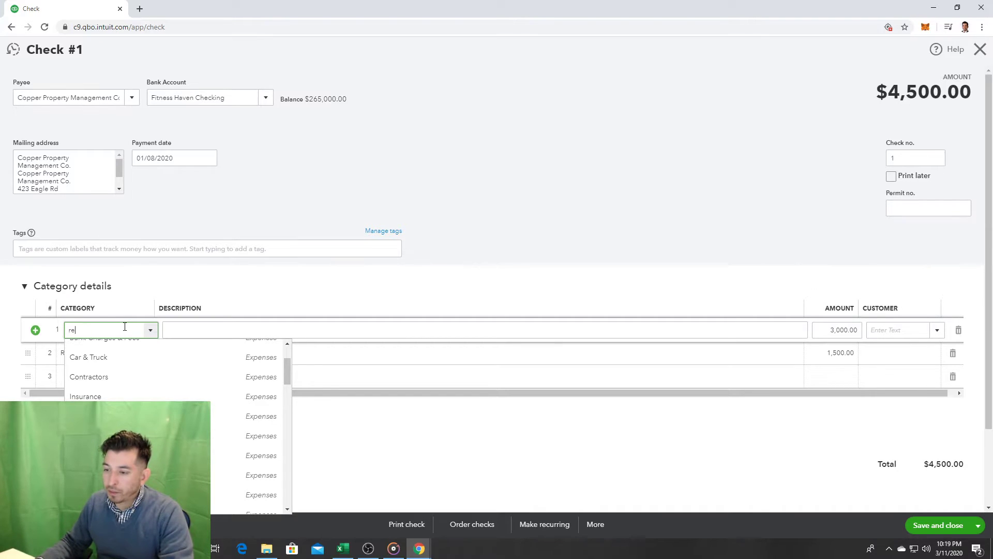
pyautogui.write('nt & Lease')
pyautogui.click(86, 367)
pyautogui.click(221, 330)
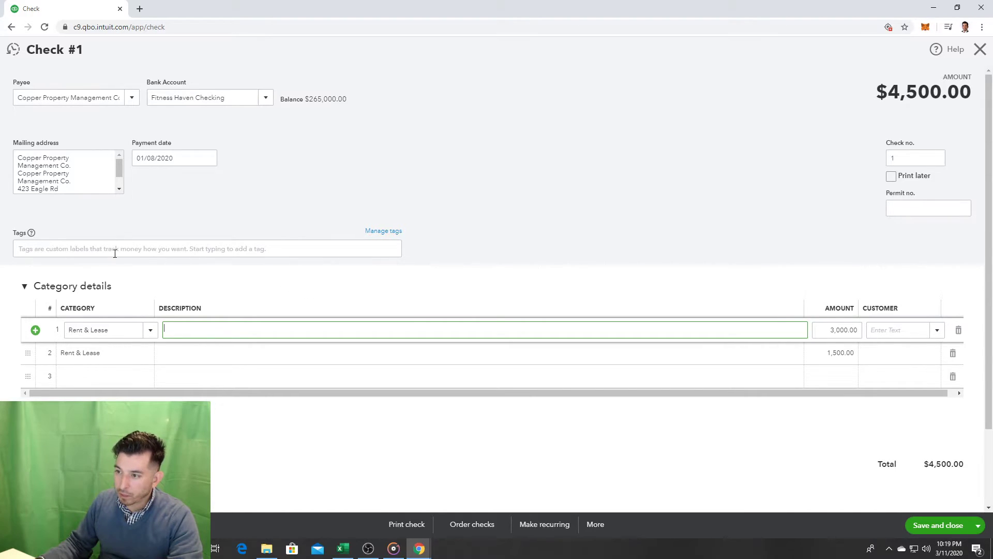
pyautogui.click(32, 234)
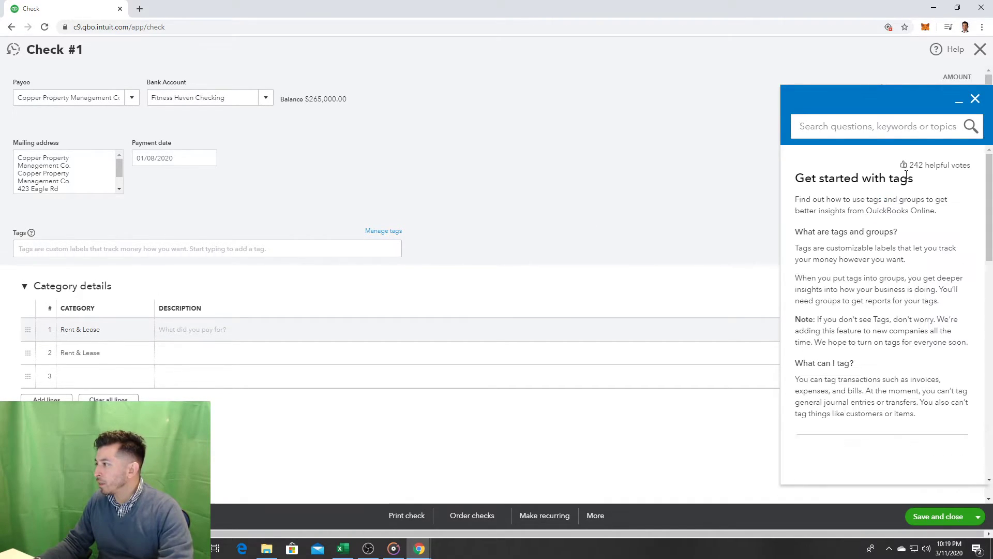
pyautogui.scroll(-1, 934, 197)
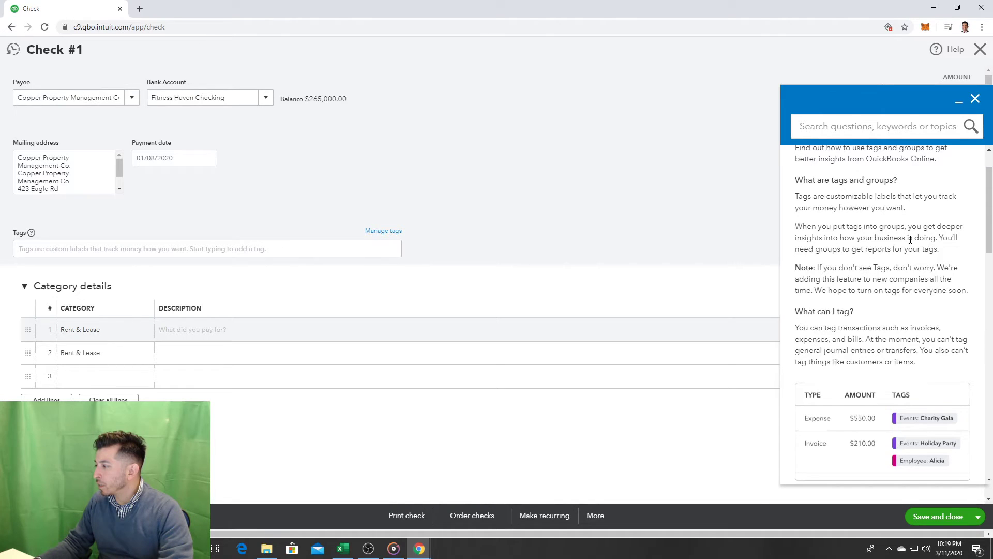
pyautogui.scroll(-1, 911, 240)
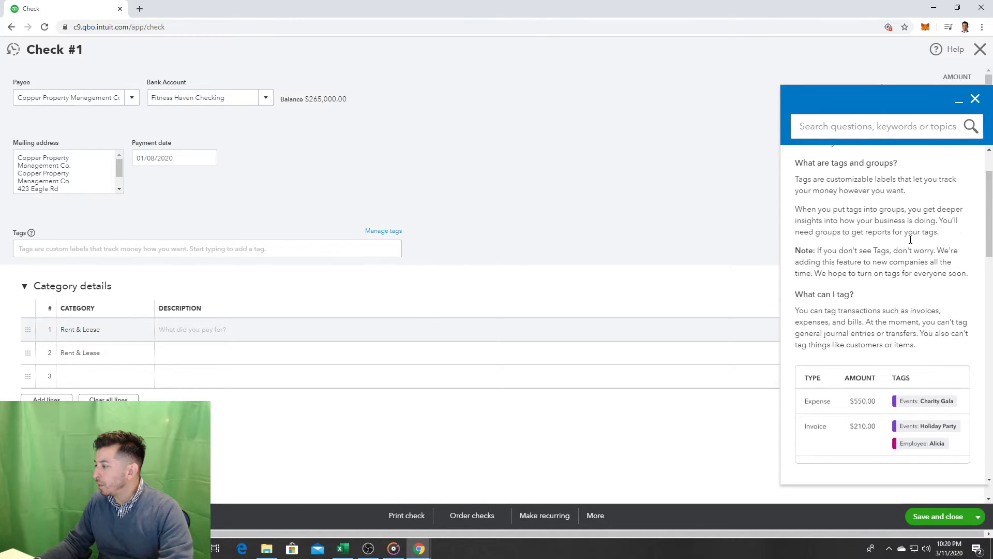
pyautogui.scroll(3, 910, 239)
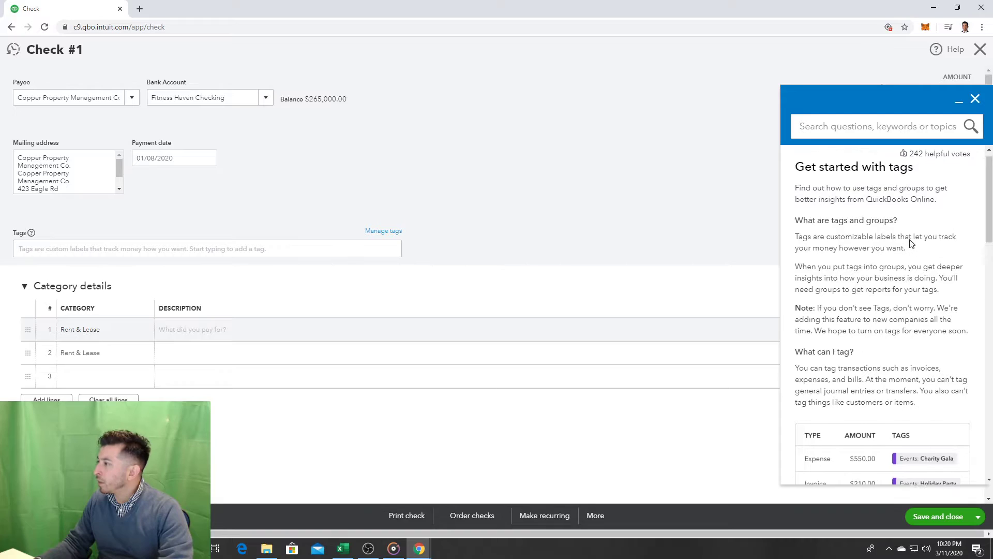
pyautogui.moveTo(851, 203); pyautogui.dragTo(881, 357)
pyautogui.scroll(-3, 881, 357)
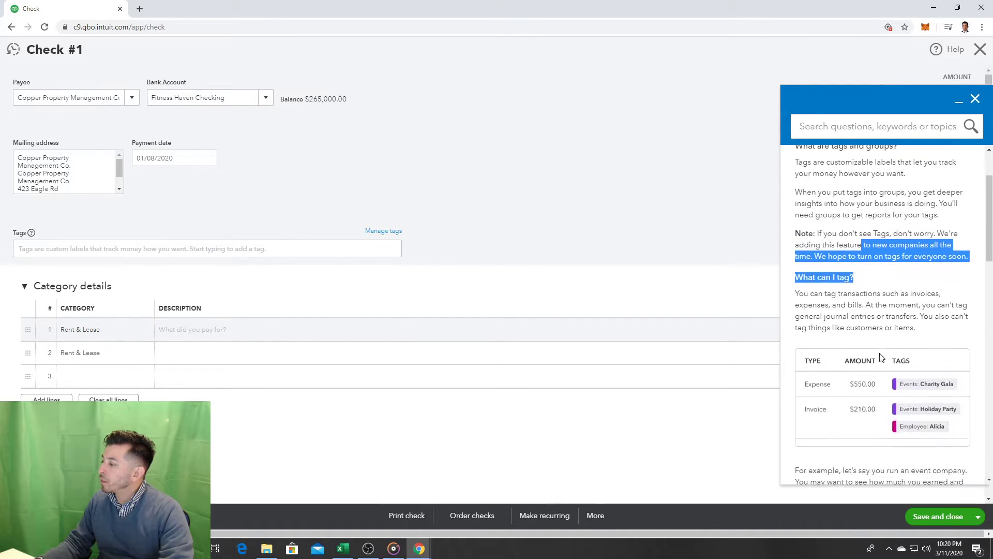
pyautogui.scroll(-7, 878, 354)
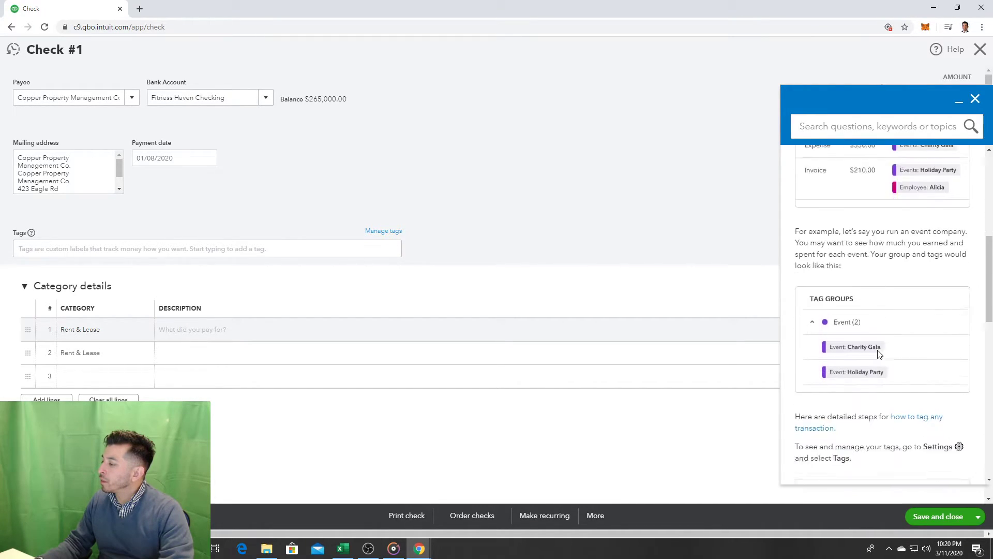
pyautogui.scroll(-6, 875, 355)
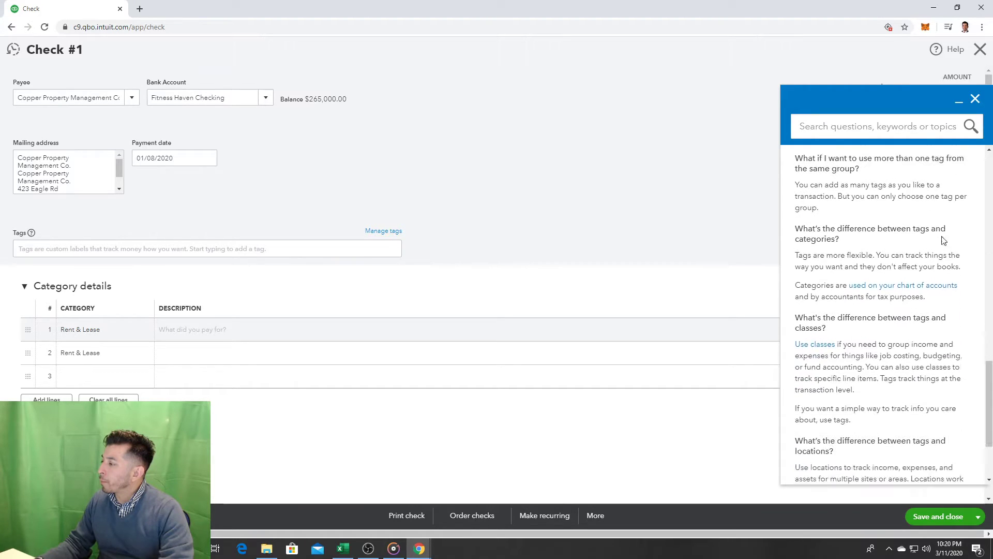
pyautogui.click(976, 100)
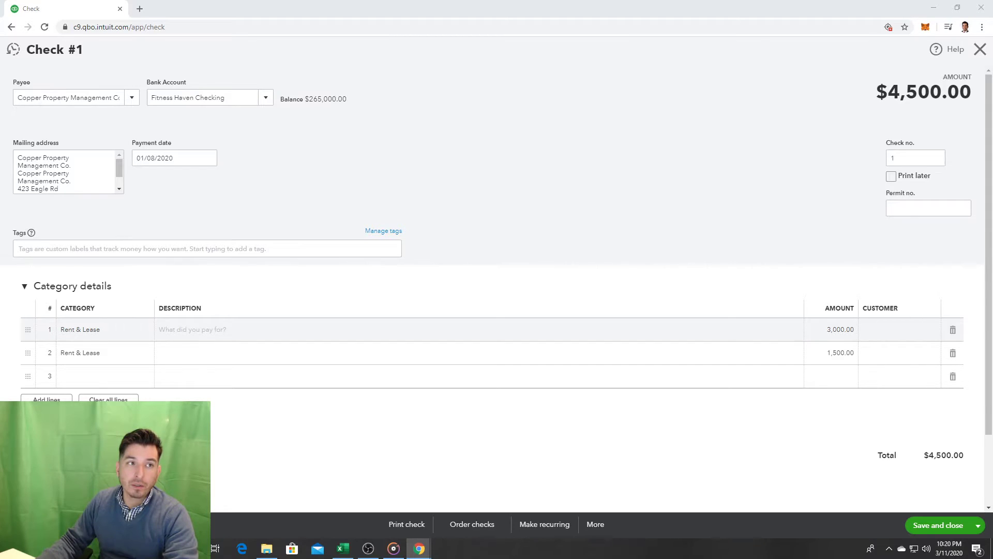
# Step: Search YouTube for 'check payment quickbooks online', then change 'payment' to 'bill' and rerun it
pyautogui.moveTo(0, 124); pyautogui.dragTo(532, 60)
pyautogui.click(480, 103)
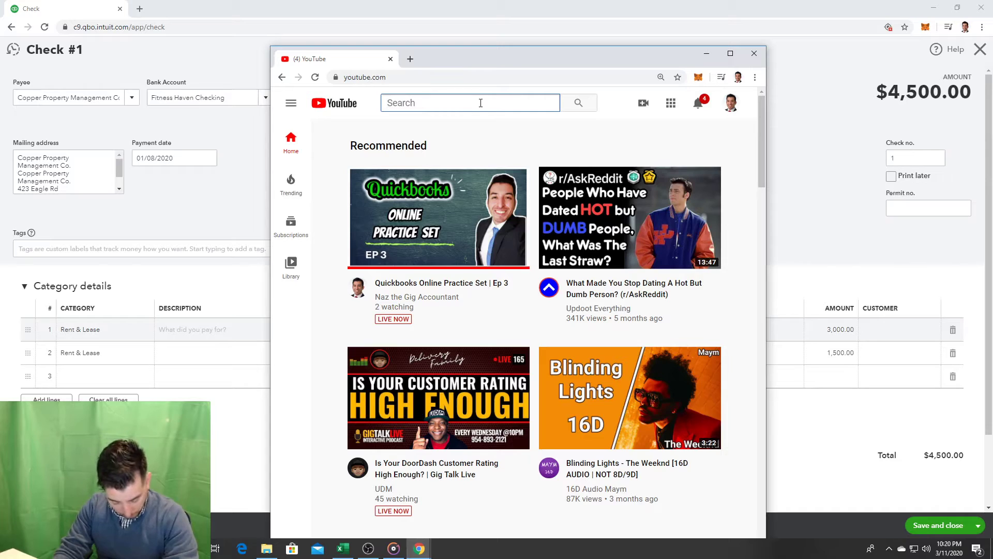
pyautogui.write('check')
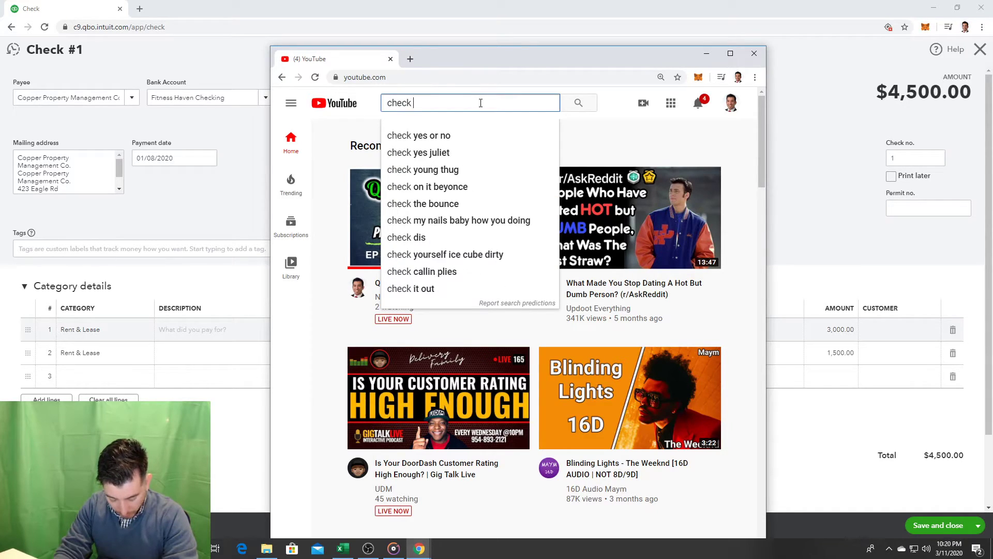
pyautogui.write(' payment ')
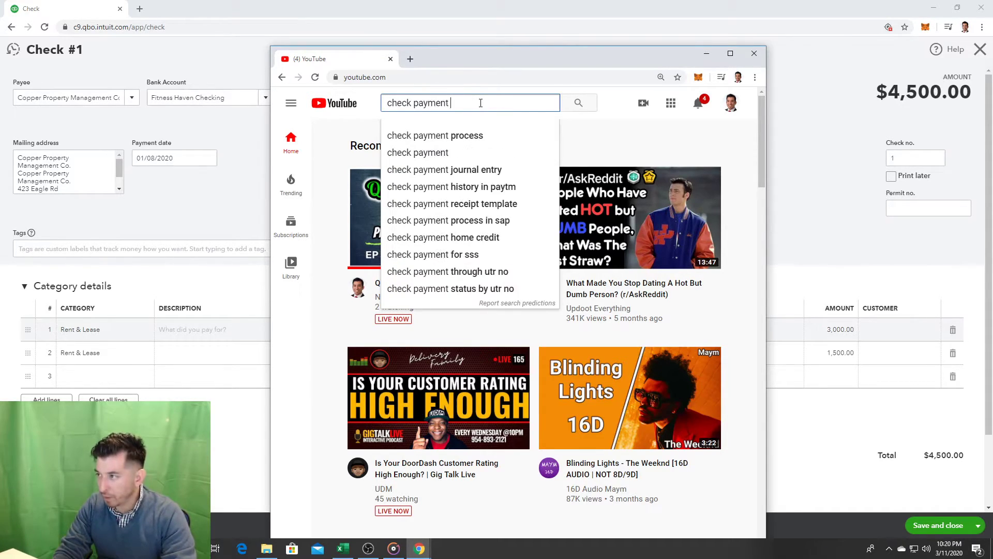
pyautogui.write('quickbooks online')
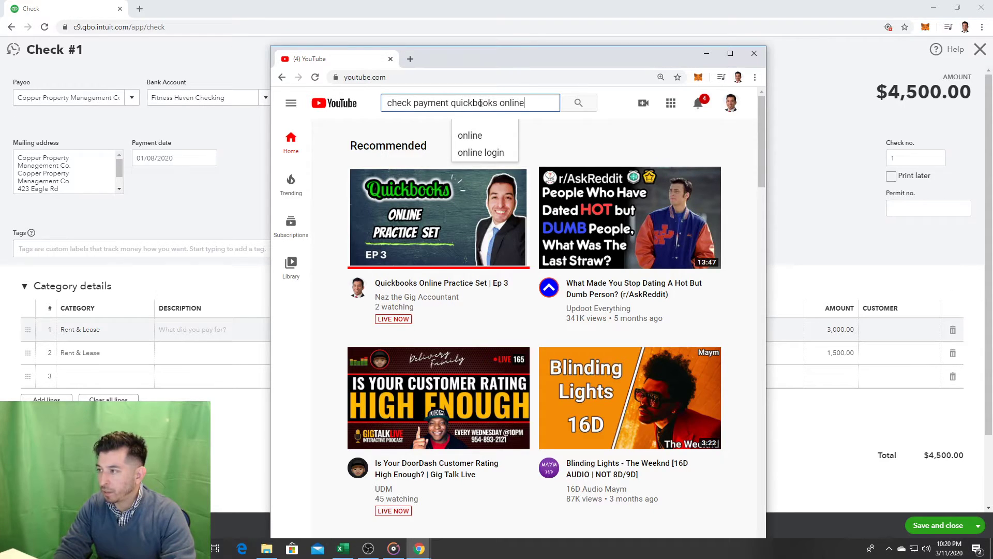
pyautogui.press('Return')
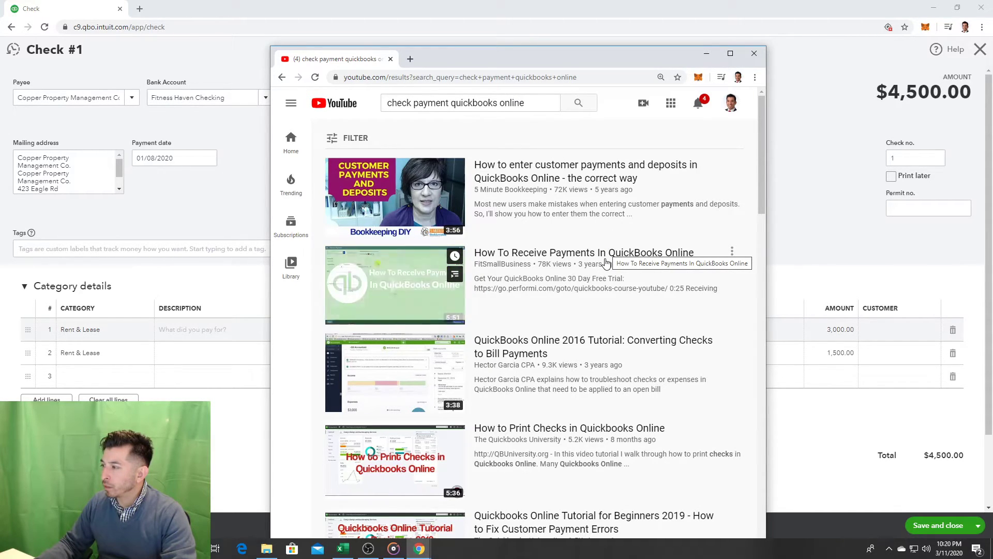
pyautogui.scroll(-3, 595, 217)
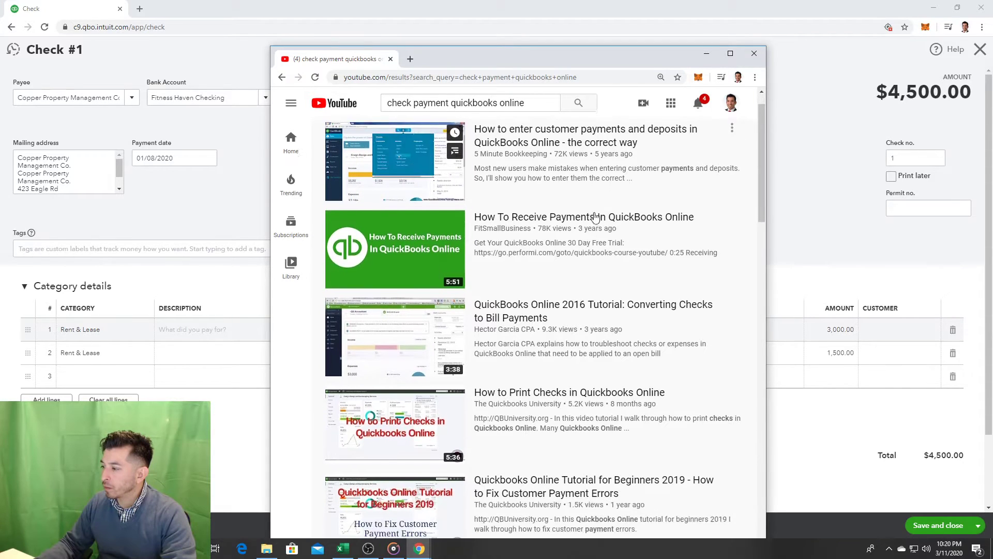
pyautogui.scroll(-5, 595, 216)
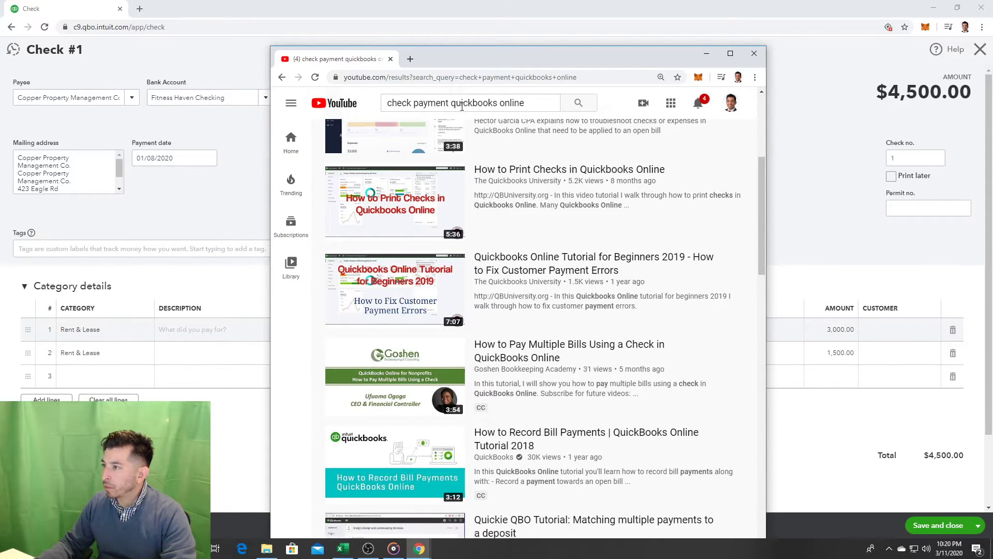
pyautogui.doubleClick(446, 104)
pyautogui.write('bil')
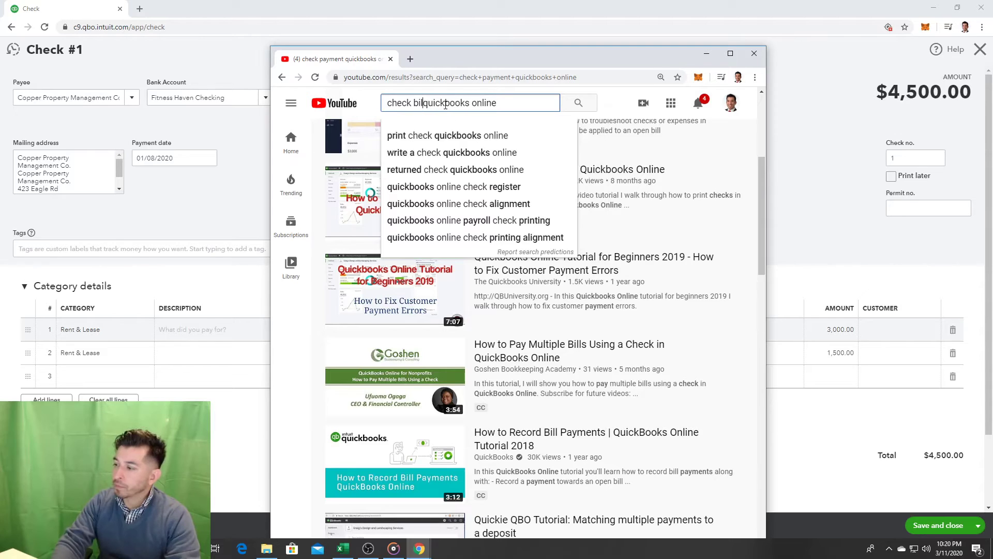
pyautogui.write('l')
pyautogui.press('Return')
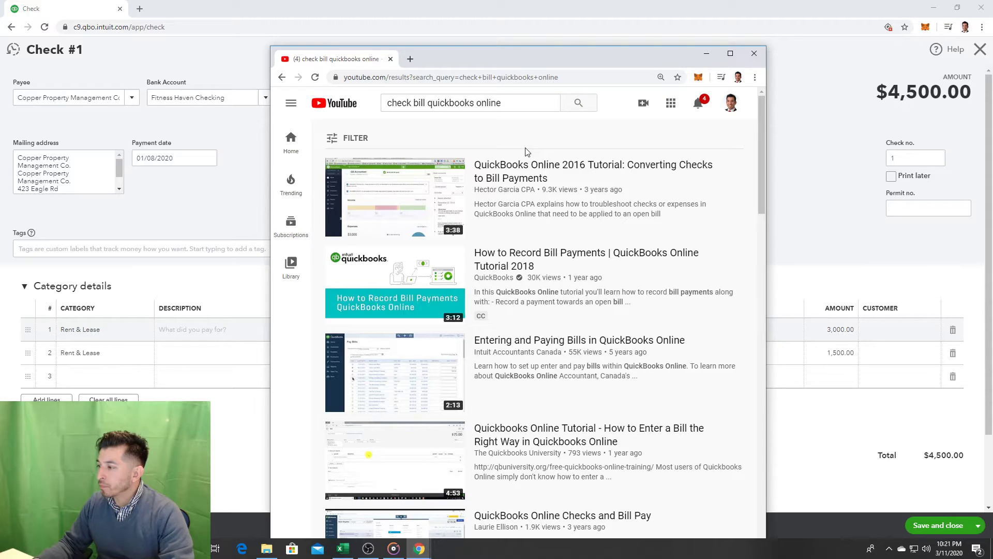
# Step: Play the Entering and Paying Bills video and seek ahead to its Bill form
pyautogui.click(579, 349)
pyautogui.moveTo(483, 51); pyautogui.dragTo(403, 44)
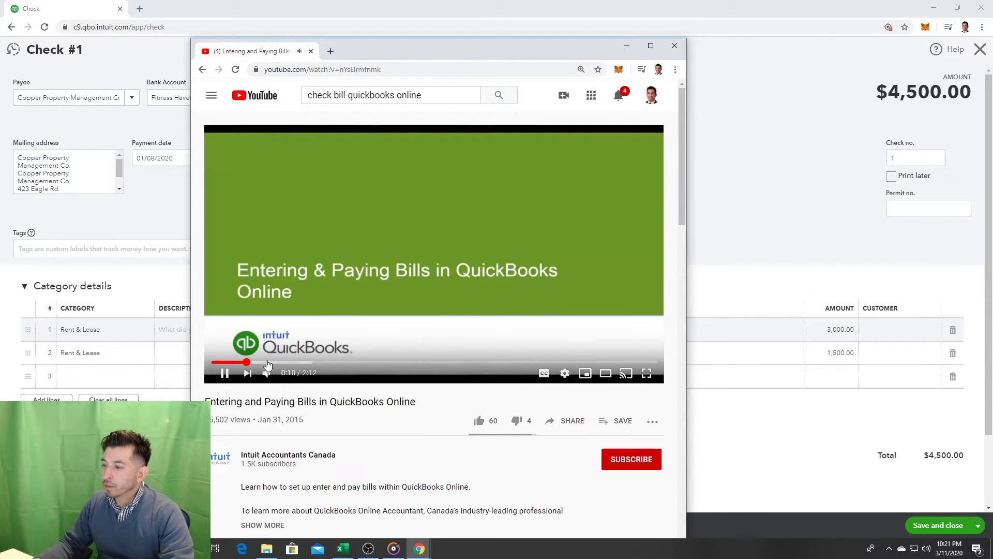
pyautogui.click(302, 363)
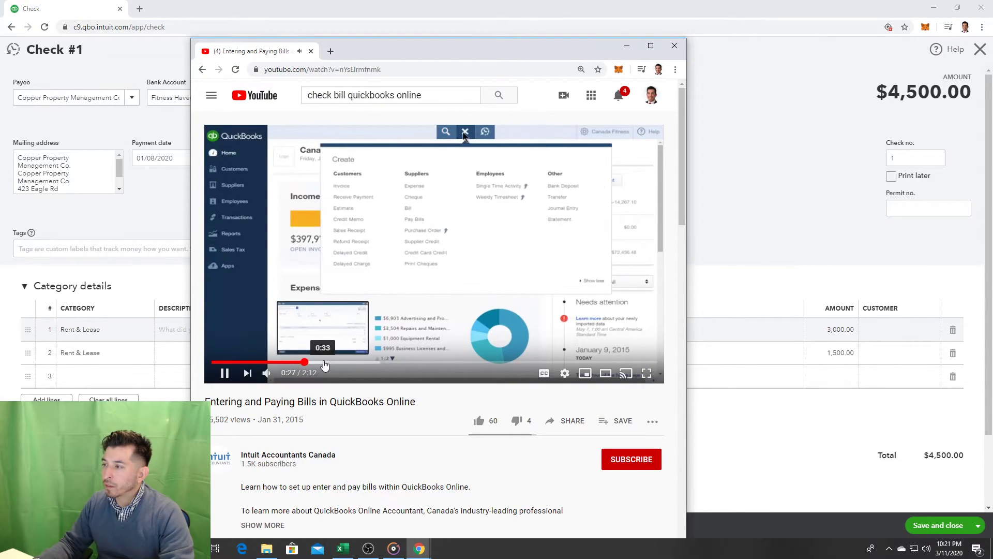
pyautogui.click(340, 362)
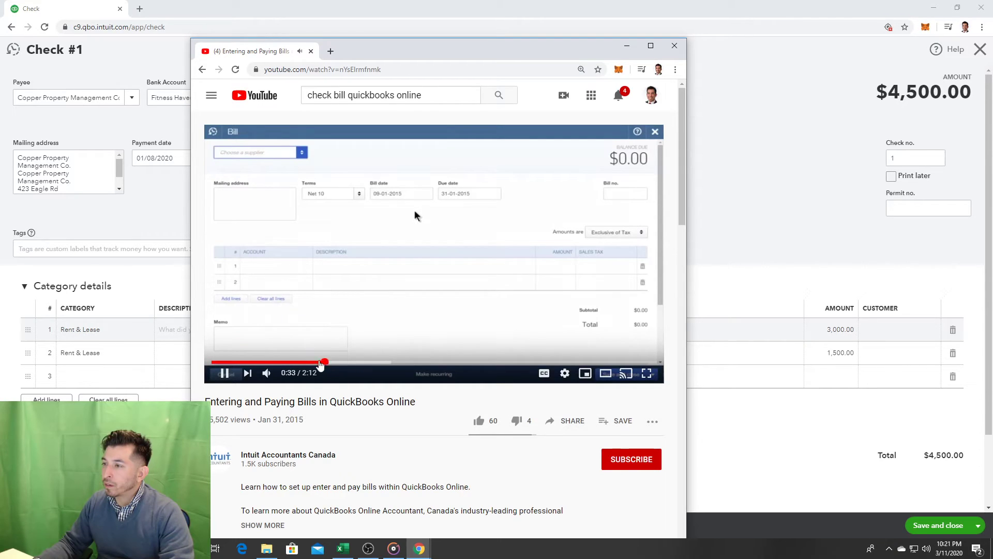
pyautogui.click(307, 363)
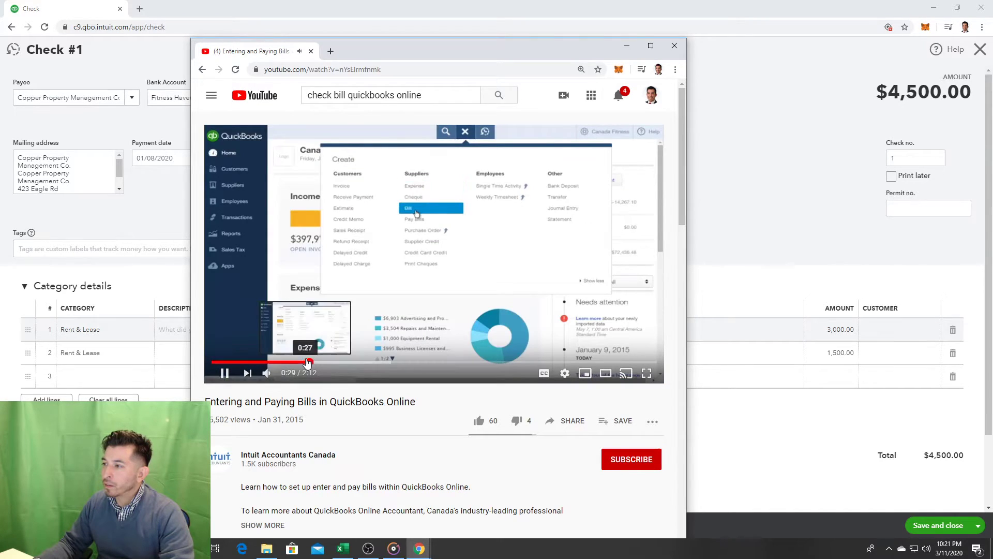
pyautogui.click(300, 363)
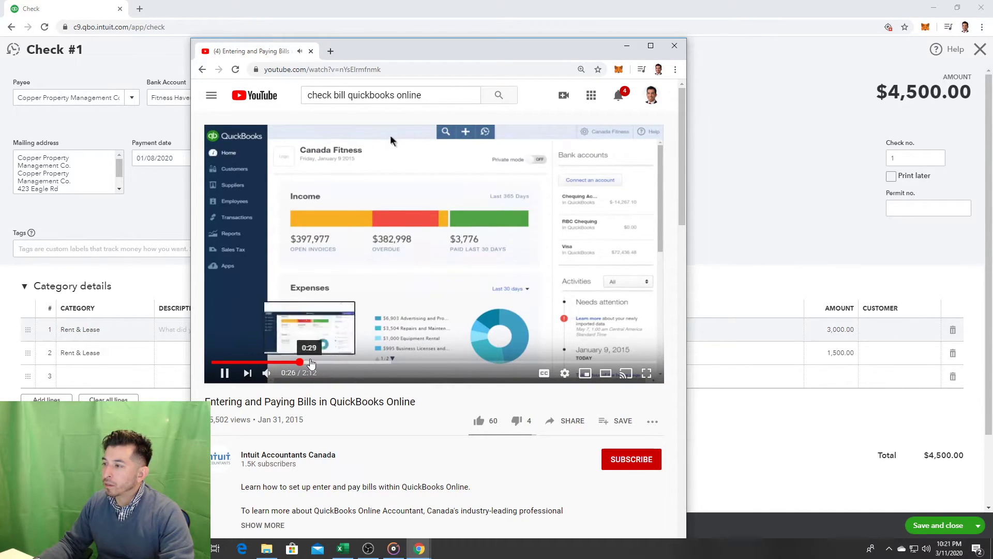
pyautogui.click(312, 363)
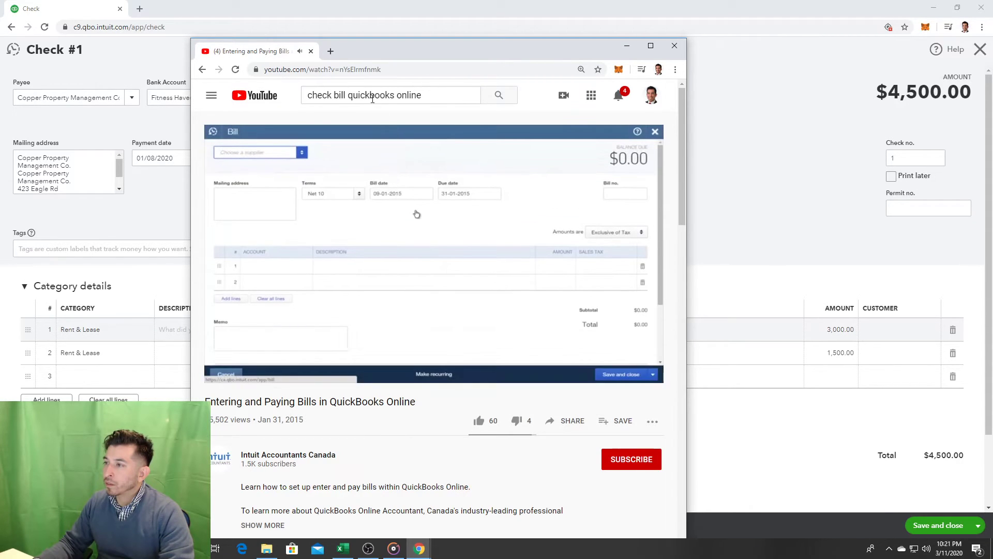
# Step: Replace 'bill' with 'check' in the YouTube search and rerun it
pyautogui.doubleClick(337, 95)
pyautogui.press('BackSpace')
pyautogui.write('check')
pyautogui.press('Return')
# Step: Play 'How To Write And Print Checks' and skim to the bank account part, pausing near 2:25
pyautogui.click(477, 340)
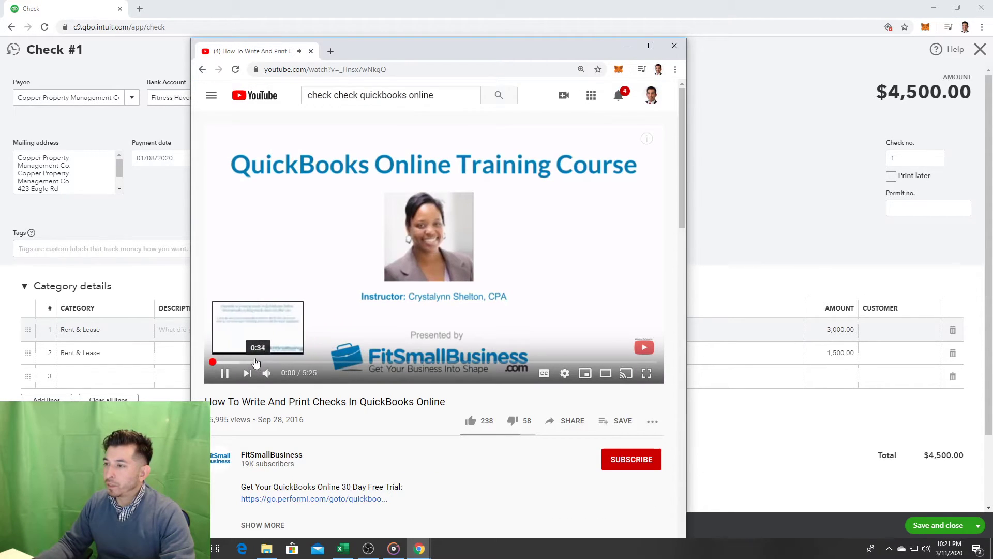
pyautogui.click(294, 362)
pyautogui.click(327, 362)
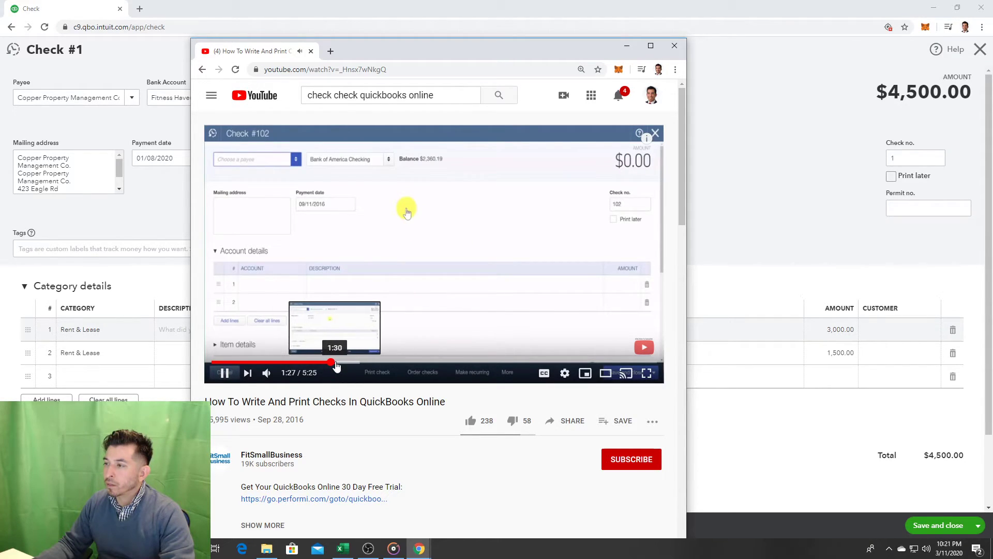
pyautogui.click(350, 363)
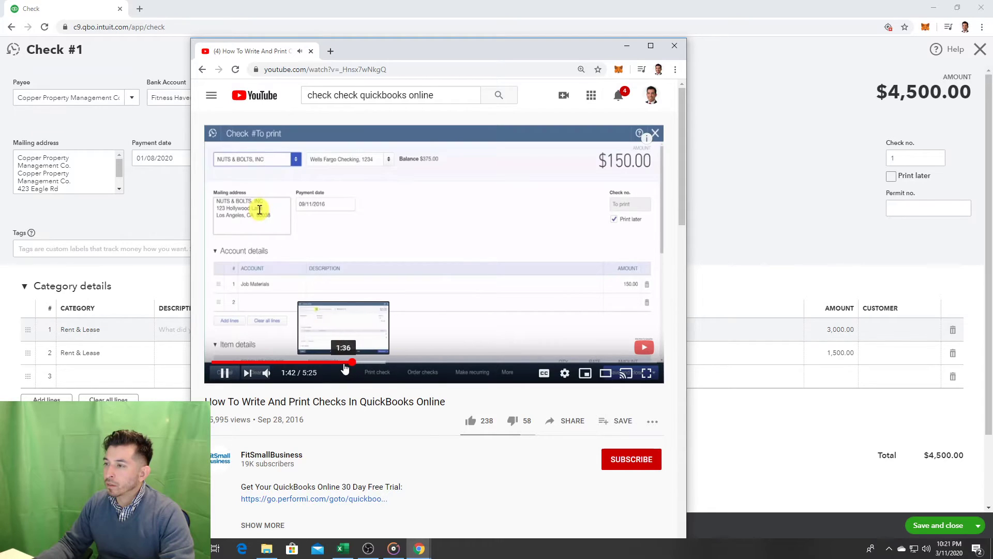
pyautogui.click(345, 363)
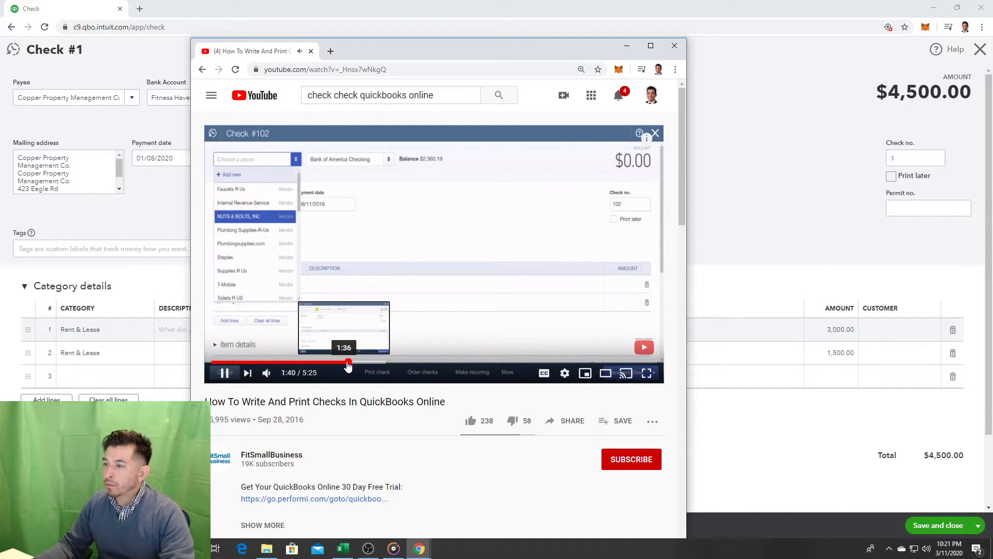
pyautogui.click(375, 363)
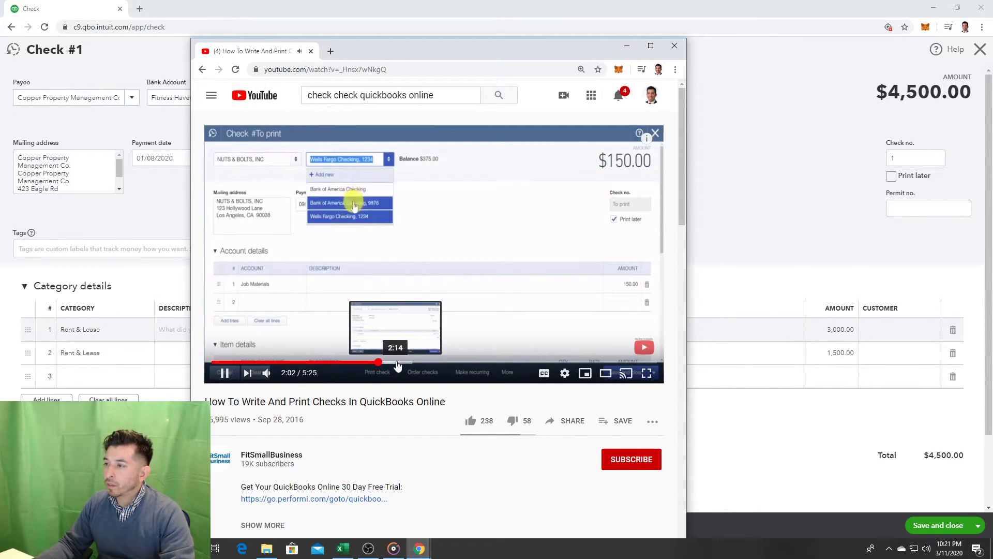
pyautogui.click(395, 364)
pyautogui.click(409, 363)
pyautogui.click(420, 353)
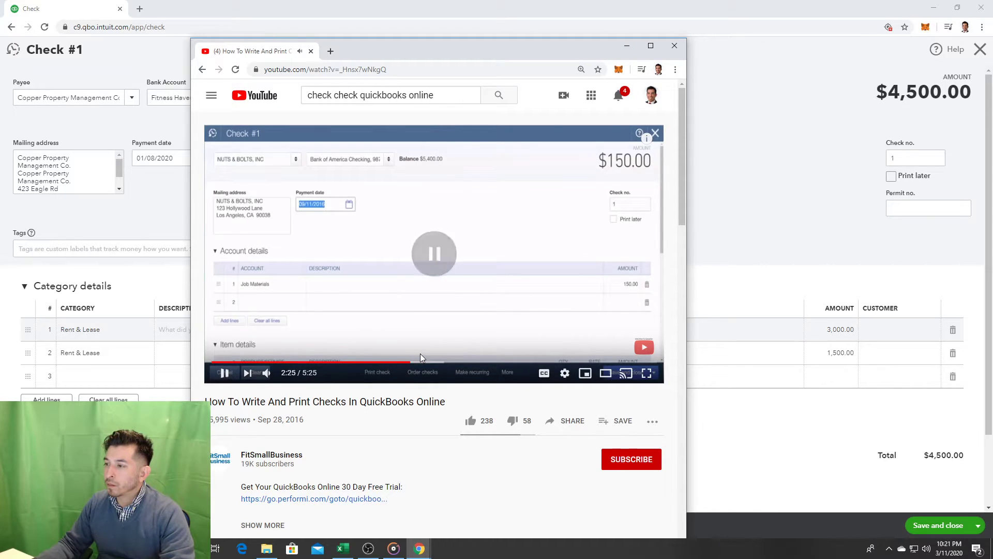
# Step: Skim the category and line description parts, pause at 3:26, and return to the QuickBooks check
pyautogui.click(433, 362)
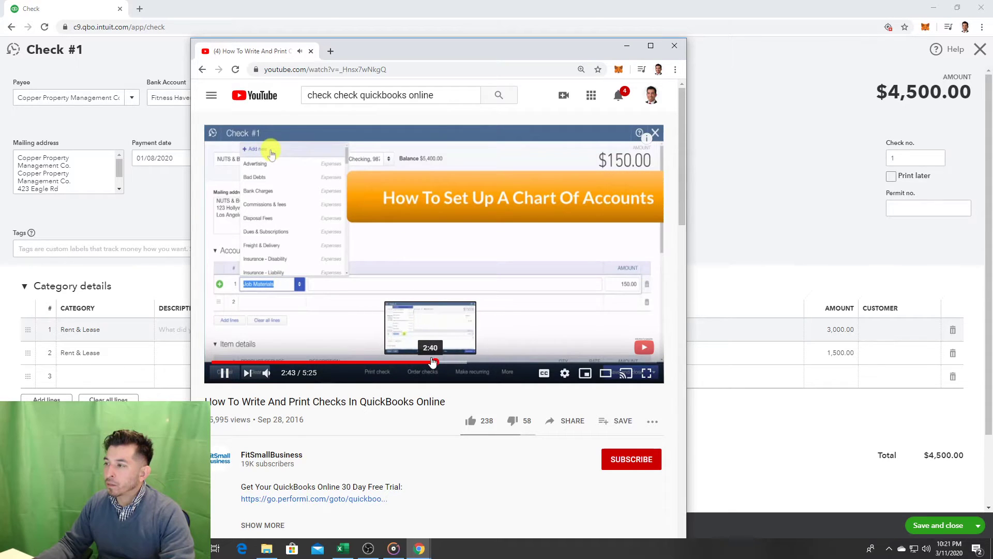
pyautogui.click(428, 362)
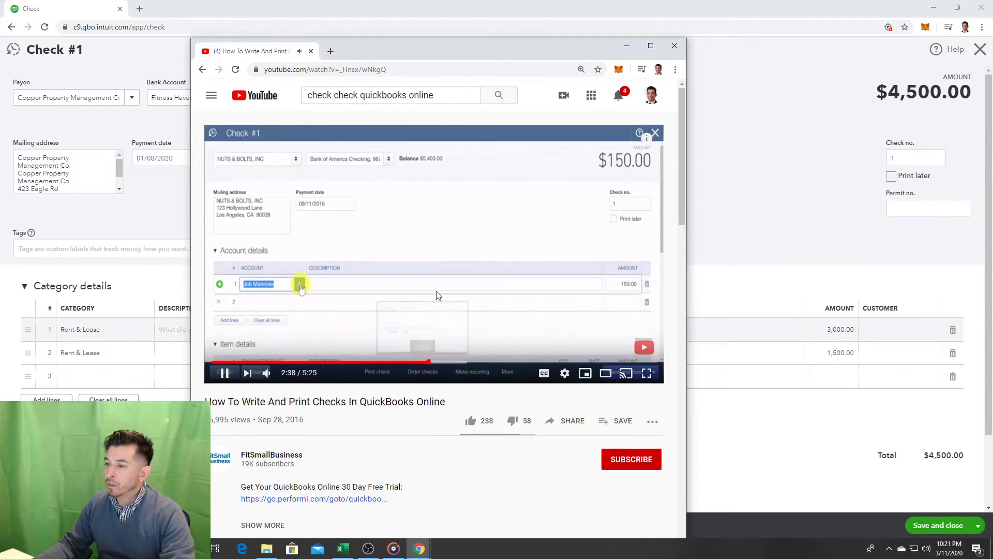
pyautogui.click(436, 262)
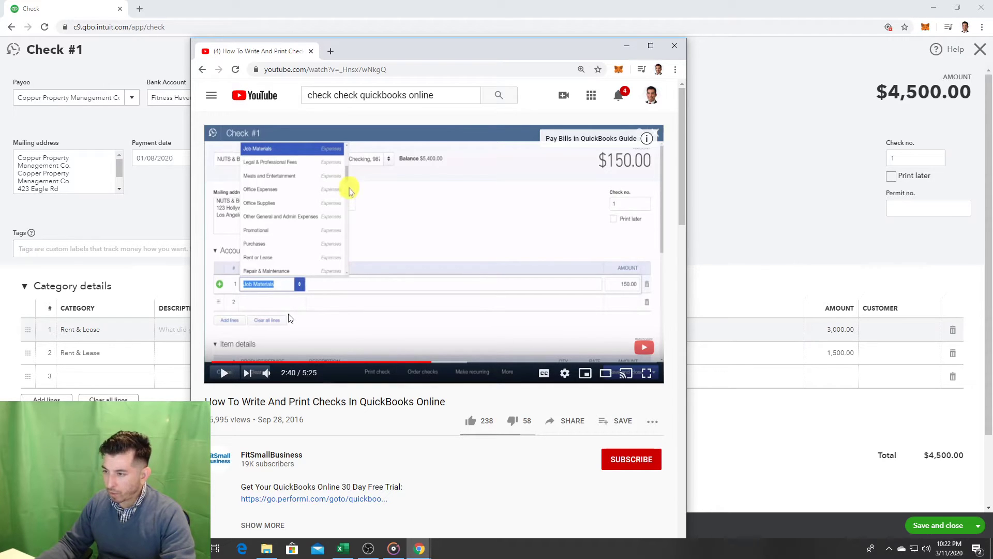
pyautogui.click(449, 295)
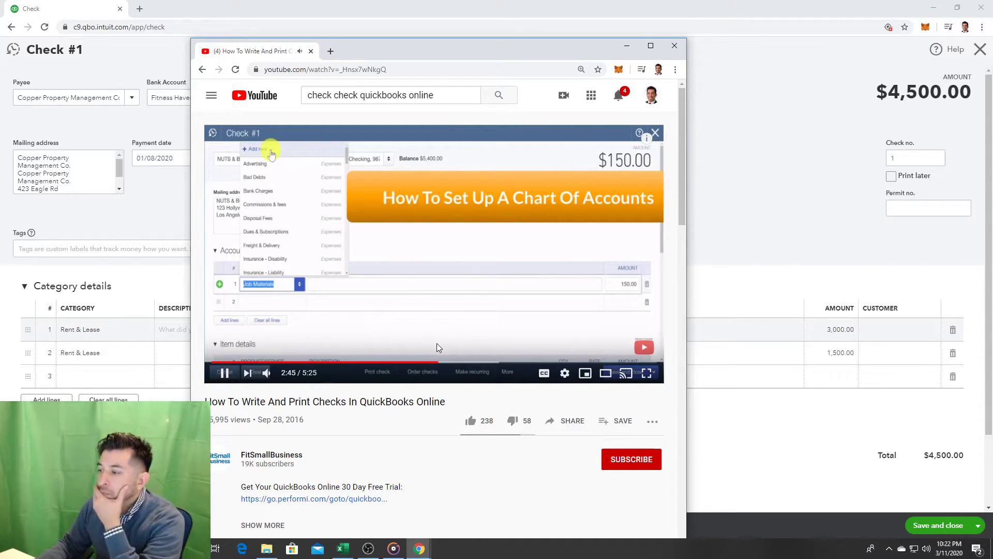
pyautogui.click(450, 362)
pyautogui.click(464, 362)
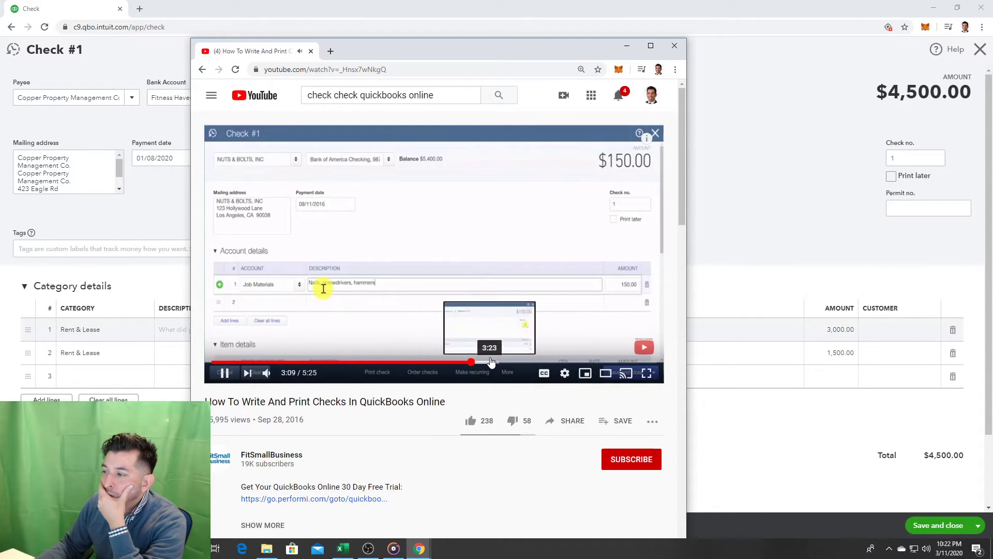
pyautogui.click(491, 361)
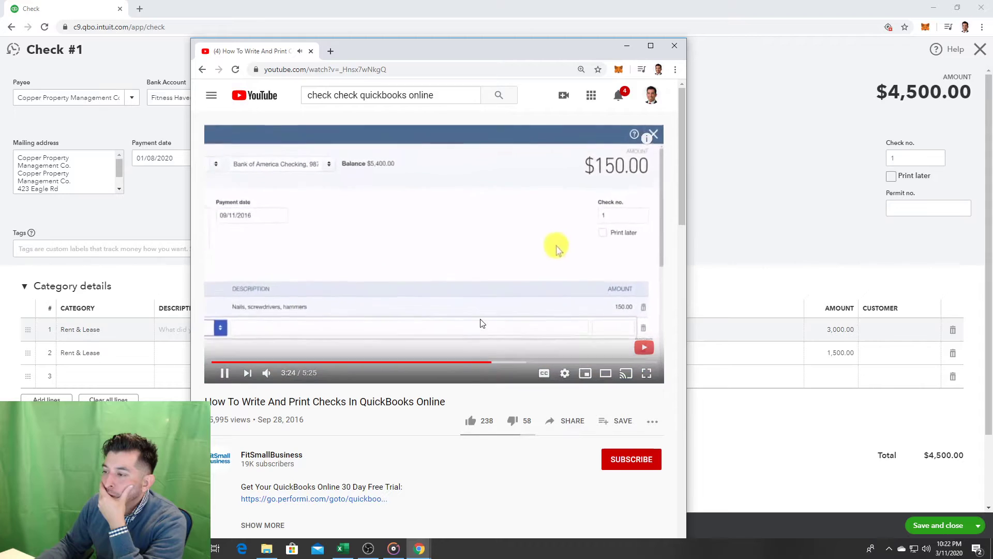
pyautogui.click(507, 318)
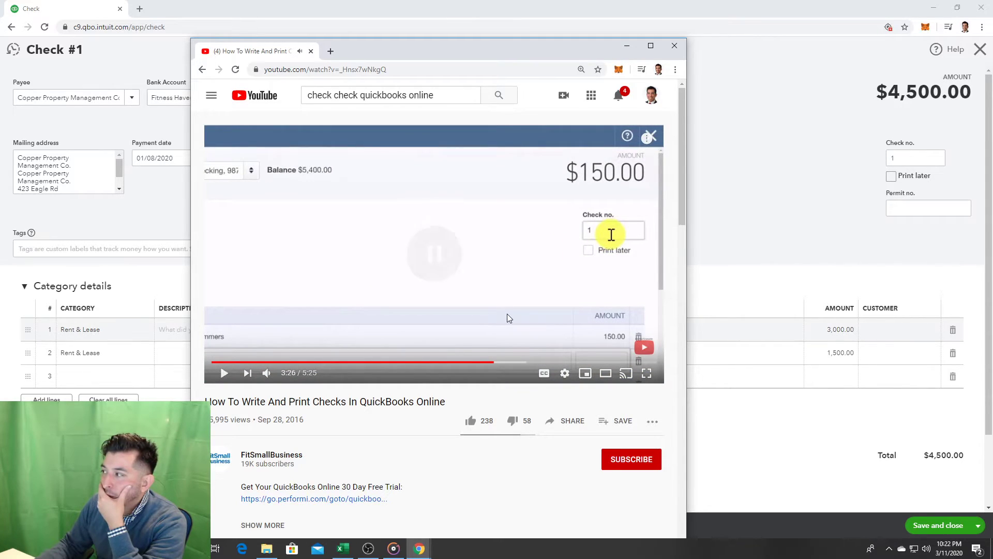
pyautogui.click(899, 160)
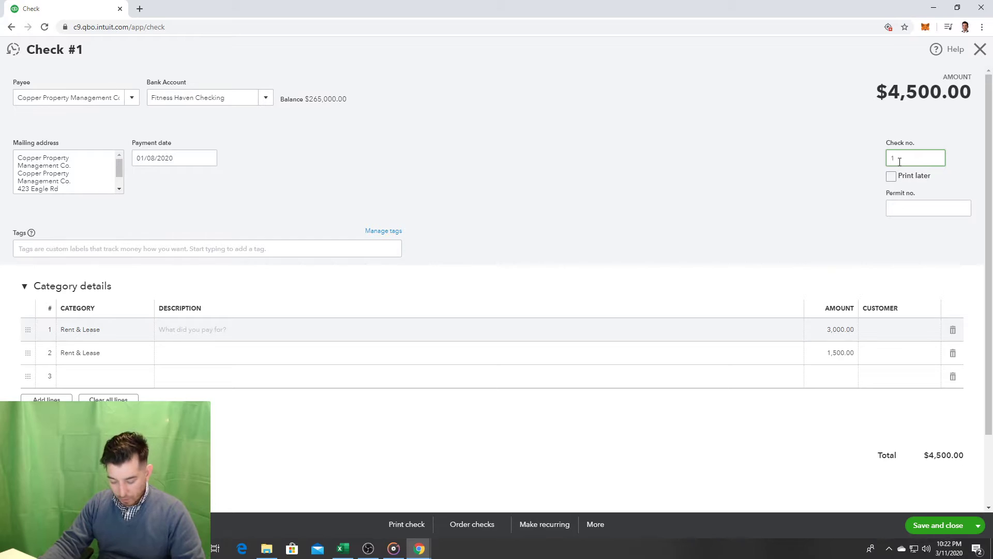
# Step: Make the check number 1001, describing line 1 'Security Deposit' and line 2 'January Rent'
pyautogui.write('001')
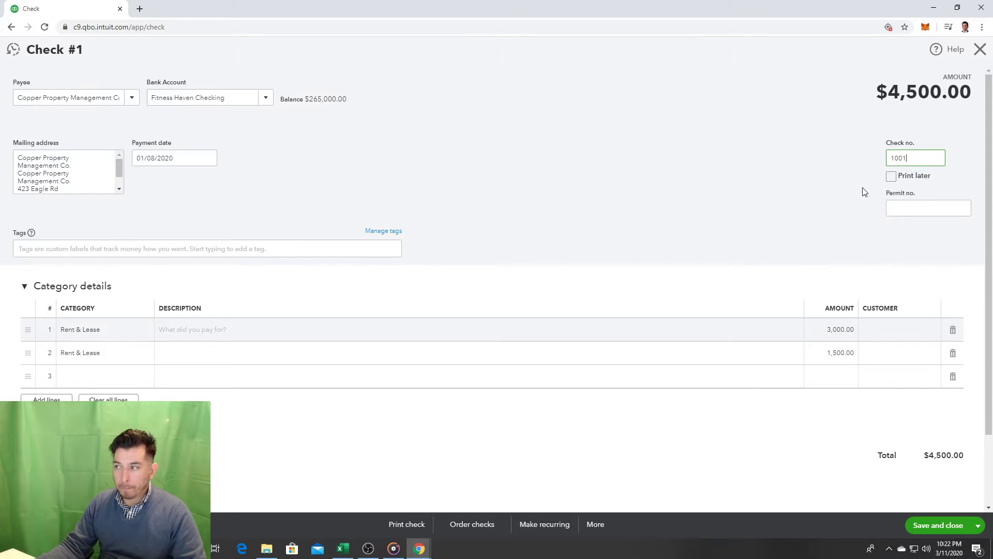
pyautogui.click(229, 328)
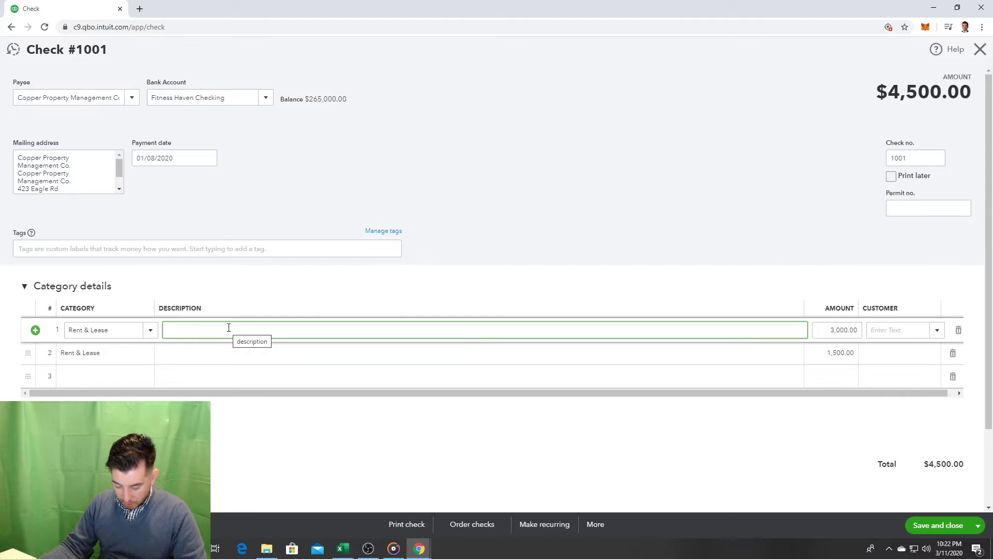
pyautogui.write('S')
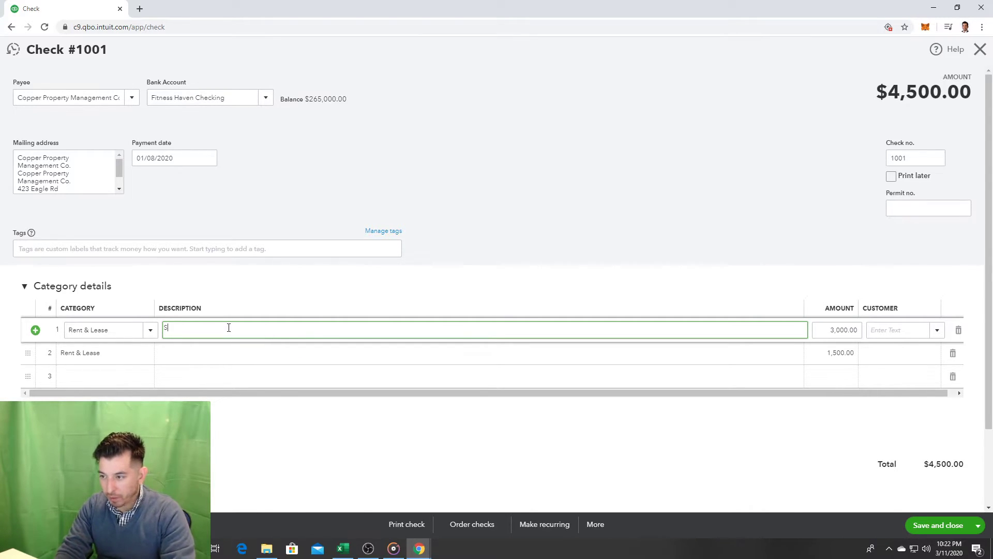
pyautogui.write('ecurity Deposit')
pyautogui.click(210, 354)
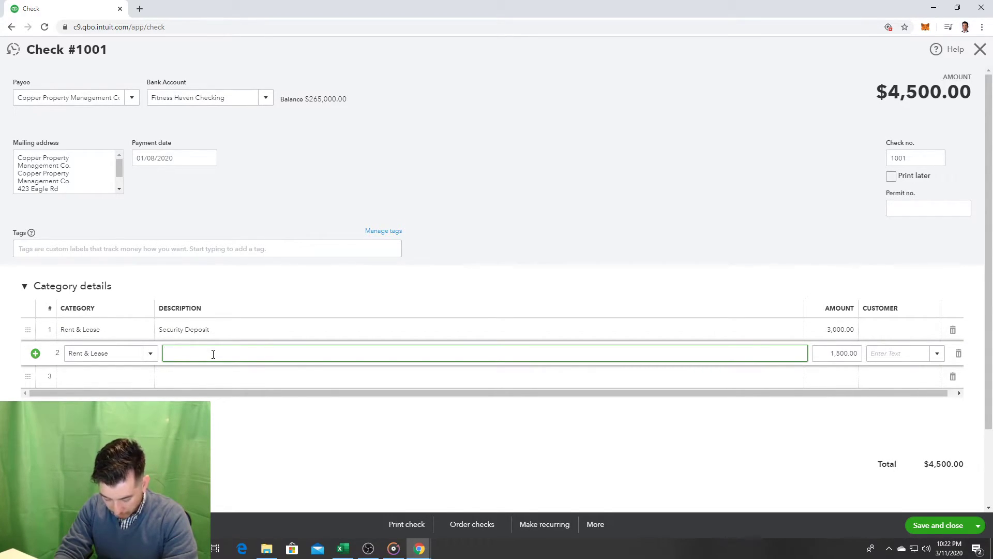
pyautogui.write('Jan')
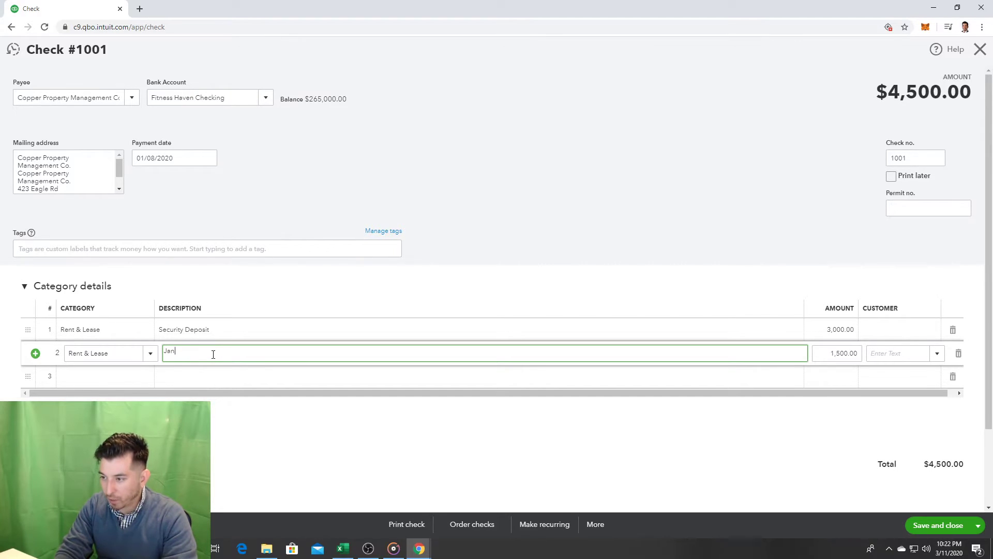
pyautogui.write('uary Rent')
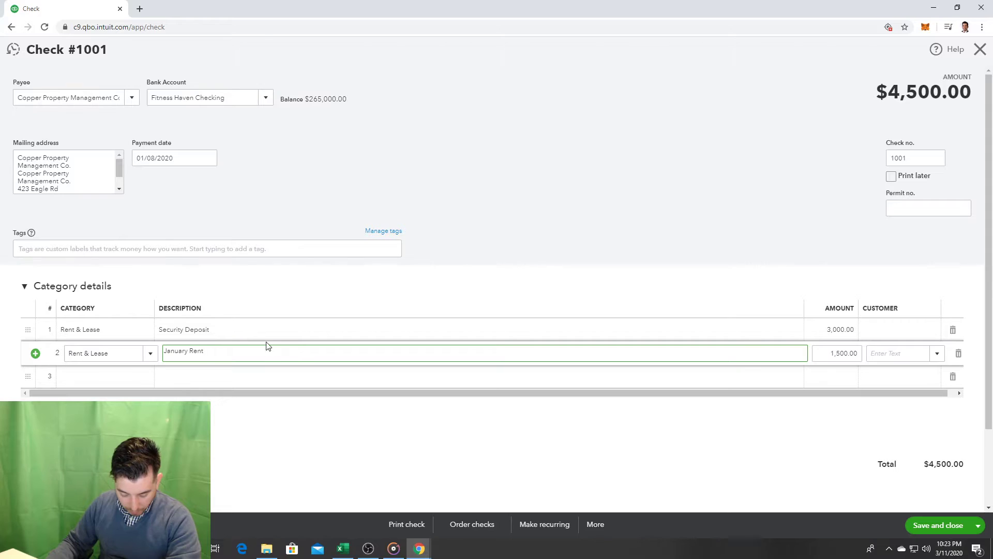
pyautogui.click(917, 526)
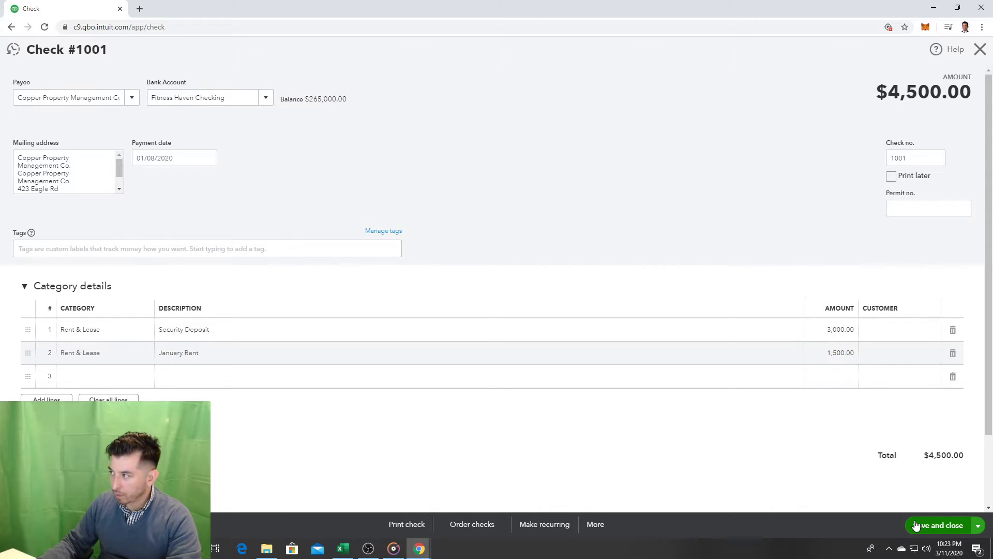
# Step: Save and close check 1001, then go to the Reports page
pyautogui.click(917, 526)
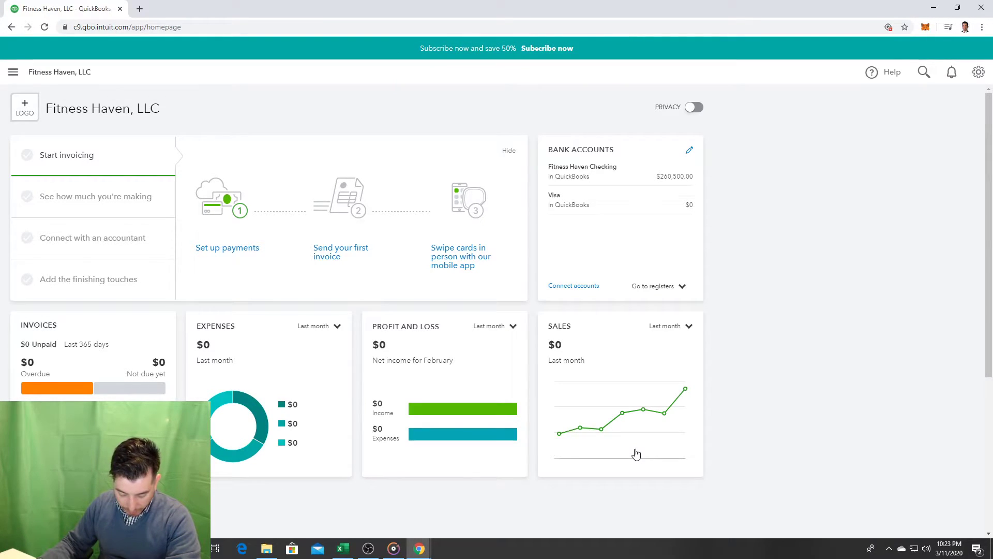
pyautogui.click(13, 72)
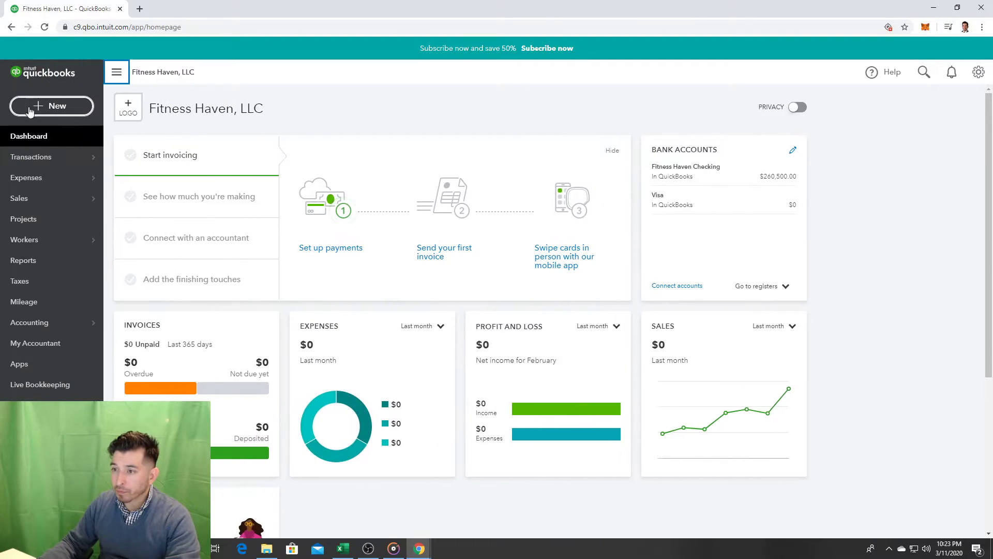
pyautogui.click(58, 264)
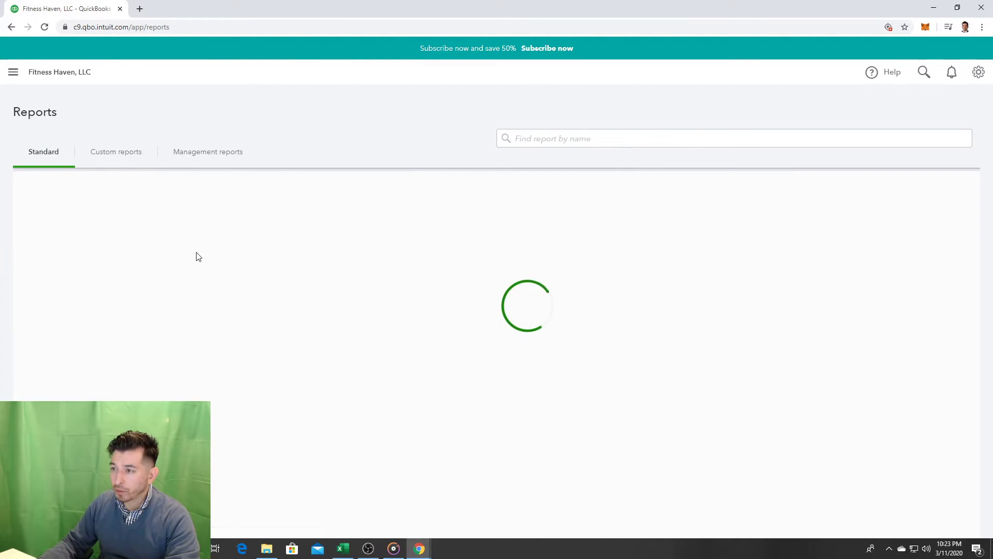
# Step: Open the Profit and Loss report from the For my accountant list
pyautogui.scroll(-3, 280, 274)
pyautogui.scroll(-10, 282, 334)
pyautogui.scroll(-12, 271, 445)
pyautogui.scroll(-10, 268, 453)
pyautogui.scroll(1, 267, 453)
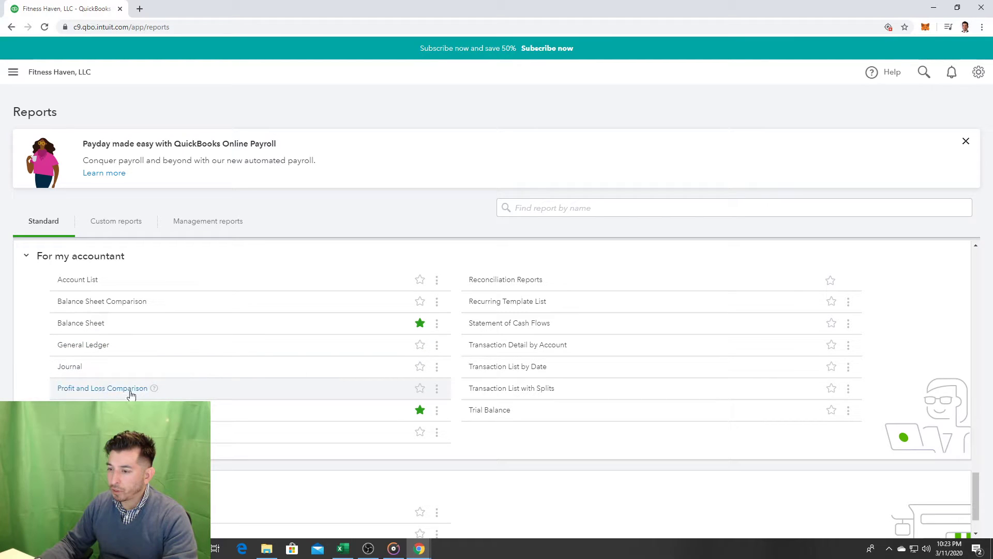
pyautogui.click(78, 410)
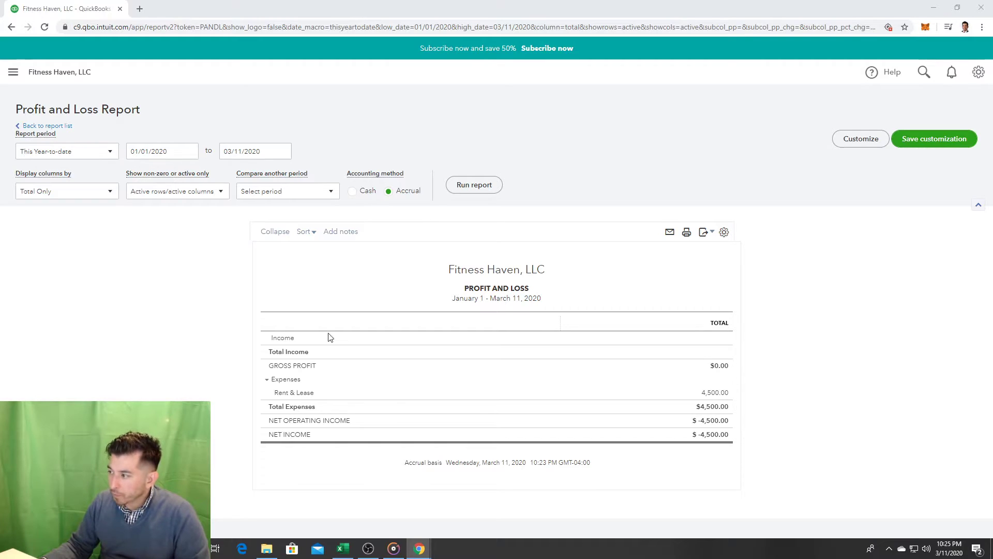
# Step: After reviewing the Profit and Loss report, open the main navigation panel
pyautogui.click(13, 73)
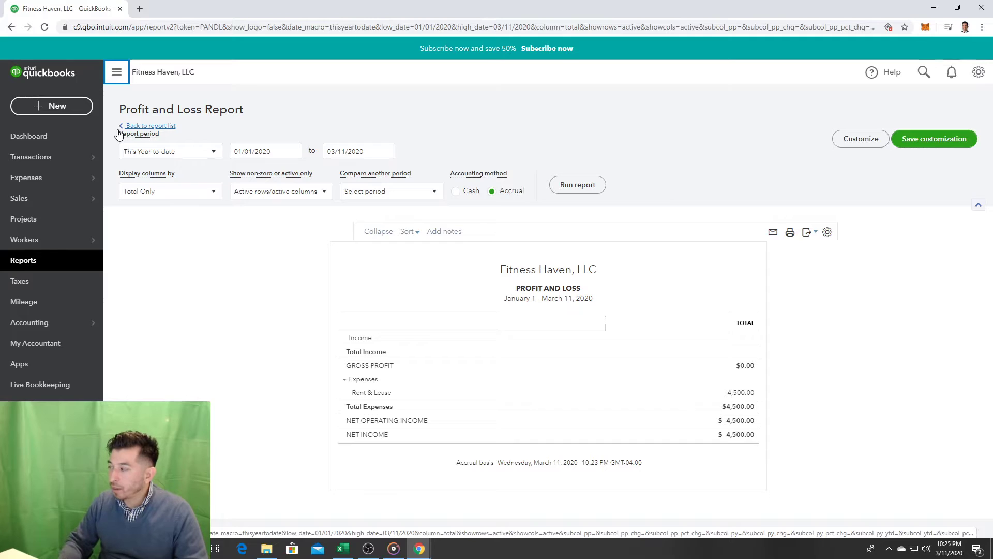
# Step: Visit the Banking page, then return to the Reports page
pyautogui.moveTo(78, 241)
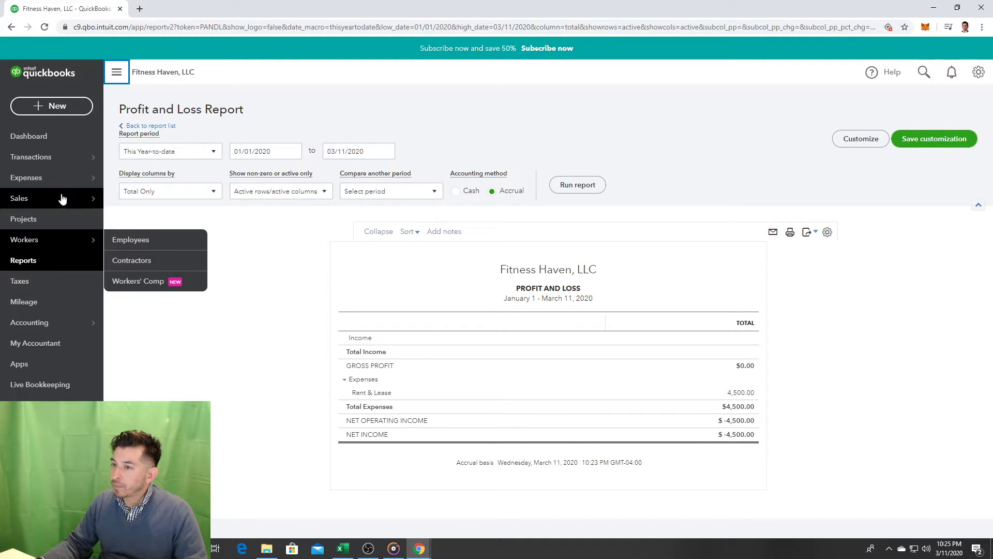
pyautogui.moveTo(58, 188)
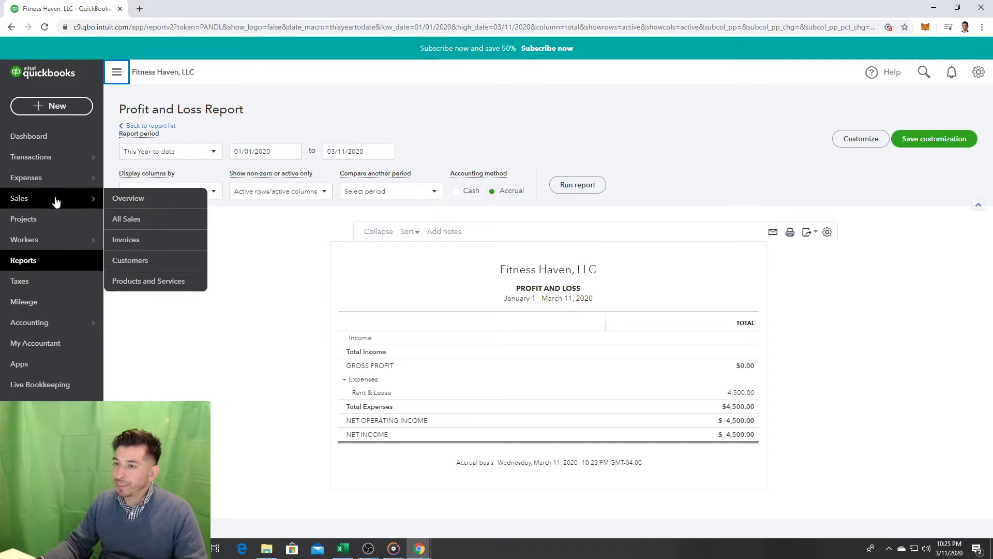
pyautogui.click(55, 155)
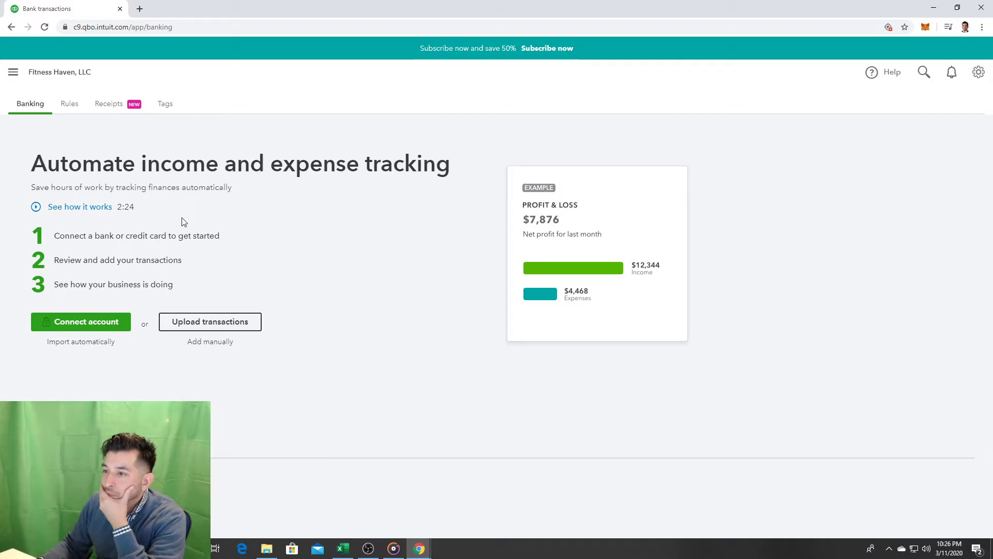
pyautogui.click(13, 72)
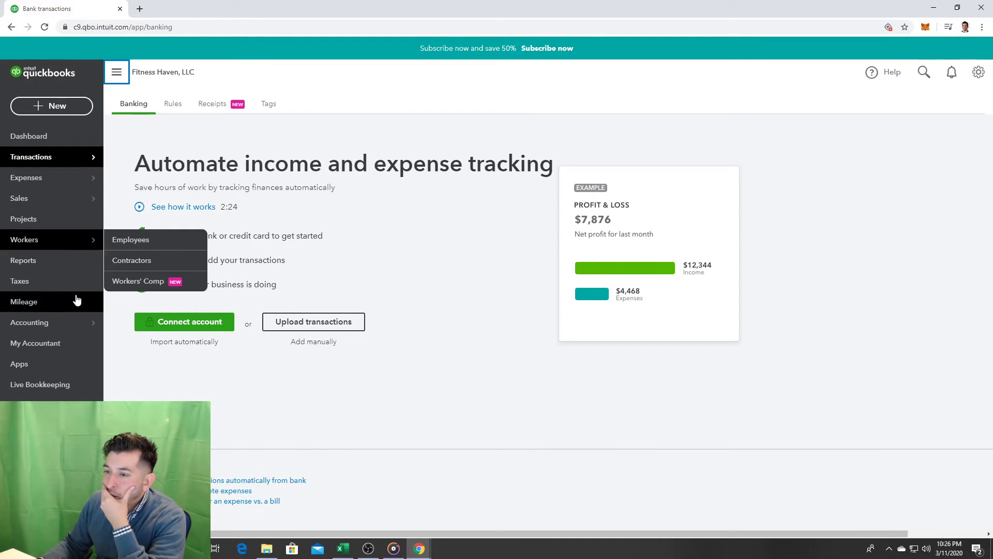
pyautogui.click(40, 260)
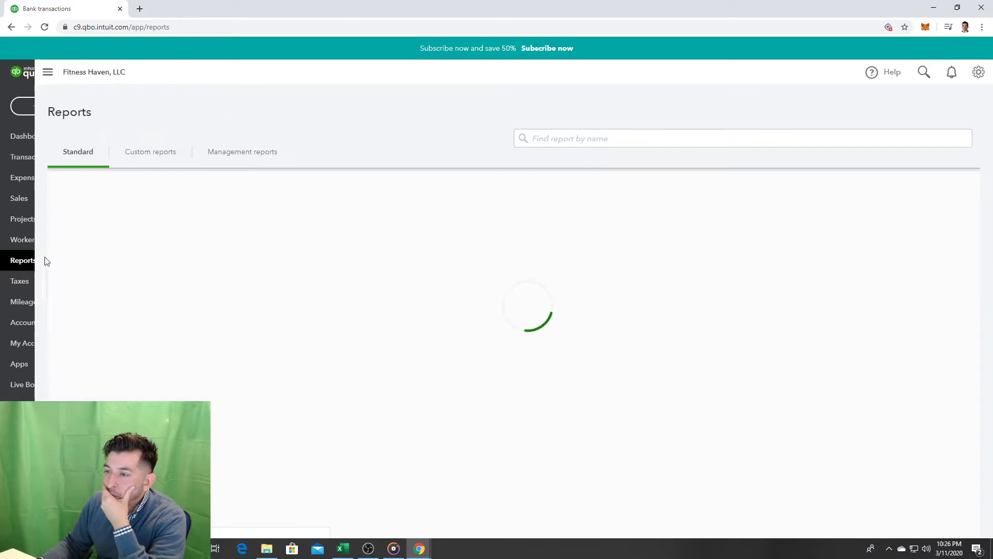
# Step: Expand the navigation sidebar and open the + New transaction menu
pyautogui.scroll(-1, 260, 326)
pyautogui.scroll(1, 206, 339)
pyautogui.click(7, 77)
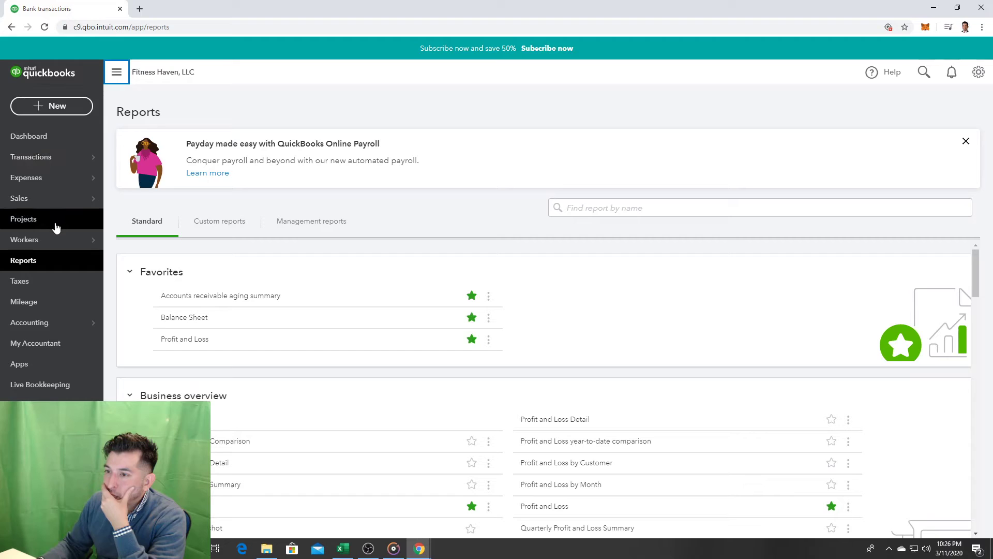
pyautogui.click(58, 100)
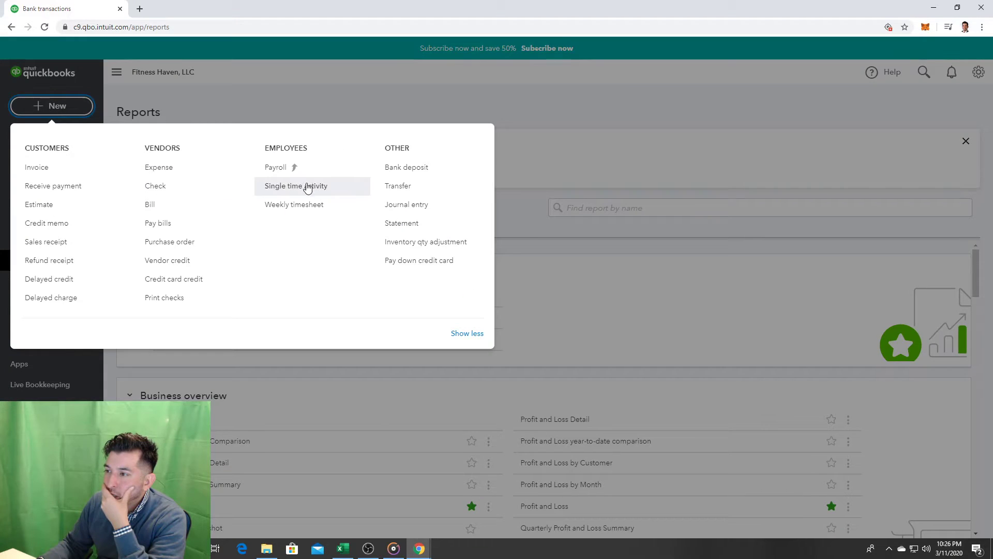
pyautogui.click(158, 186)
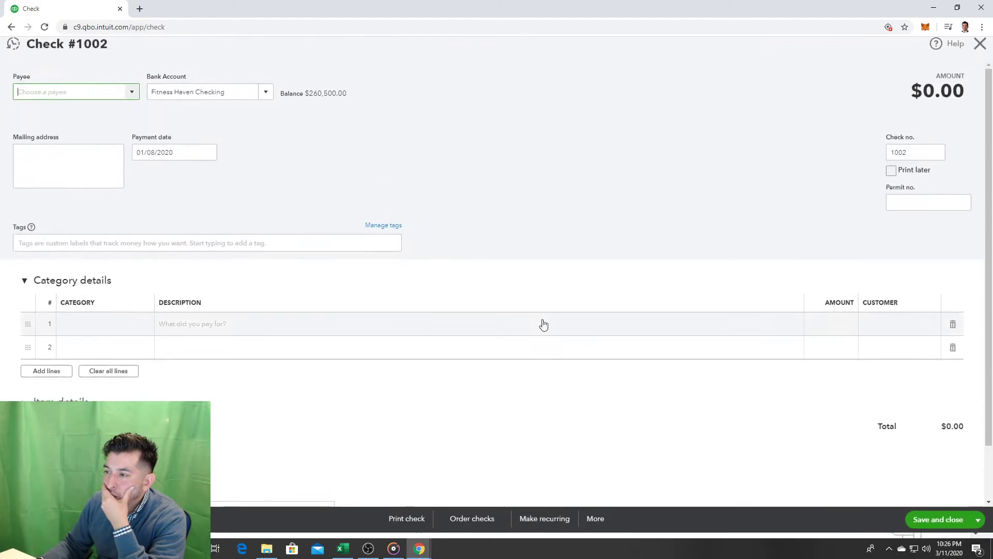
pyautogui.scroll(-1, 313, 371)
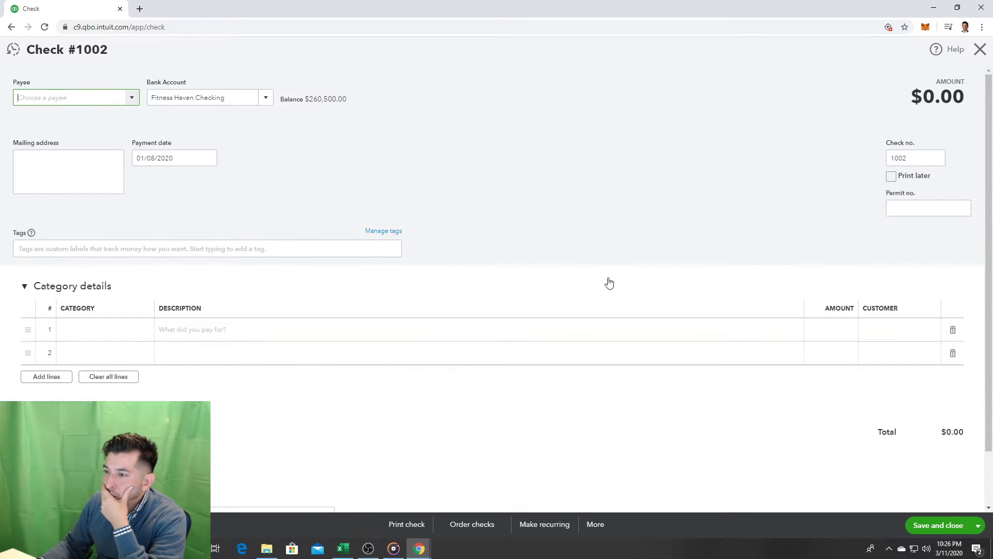
pyautogui.click(980, 50)
pyautogui.click(13, 72)
# Step: Go to the Chart of Accounts and scroll through the account balances
pyautogui.click(65, 331)
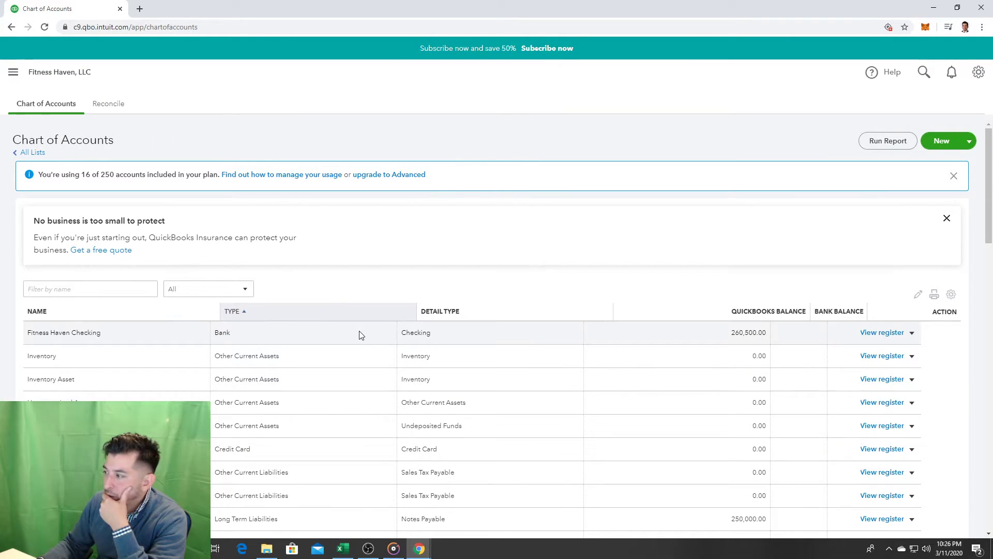
pyautogui.scroll(-5, 360, 335)
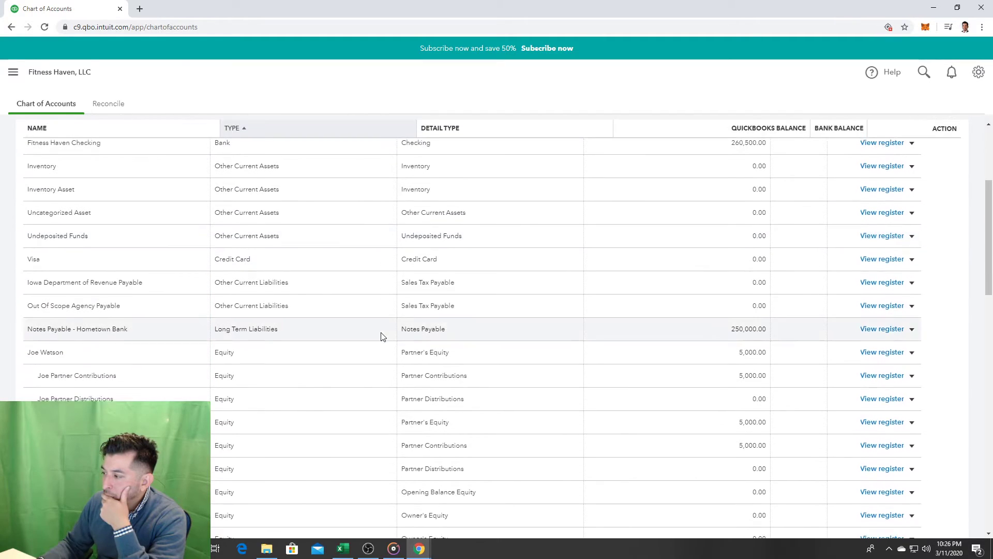
pyautogui.scroll(-9, 383, 337)
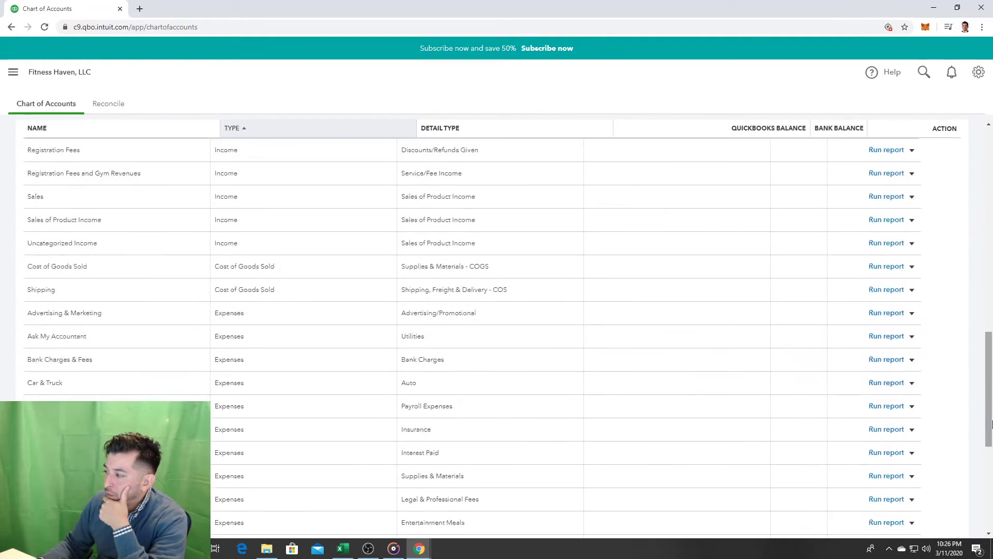
pyautogui.moveTo(991, 423); pyautogui.dragTo(989, 238)
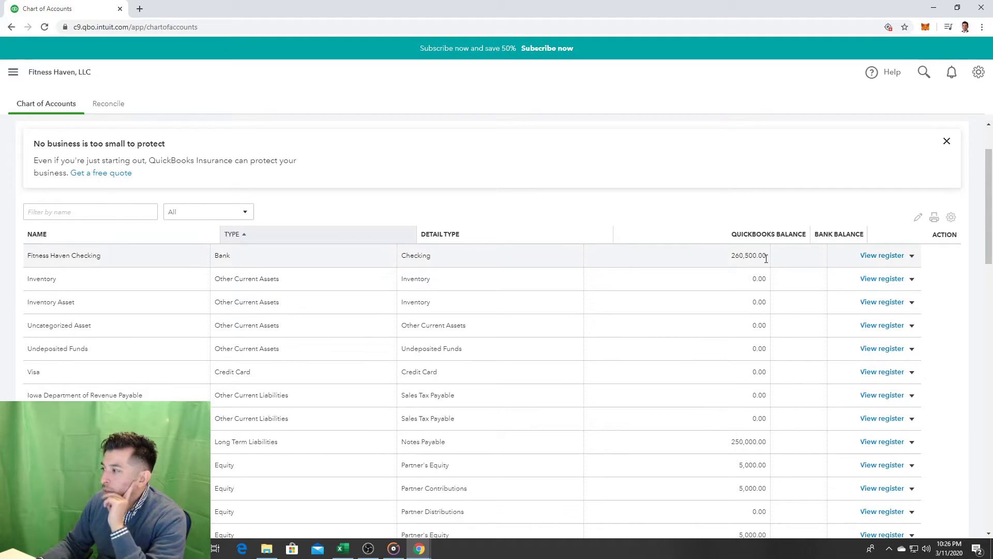
# Step: Delete the 01/08/2020 check 1001 from the Fitness Haven Checking register, confirming the split deletion
pyautogui.click(870, 256)
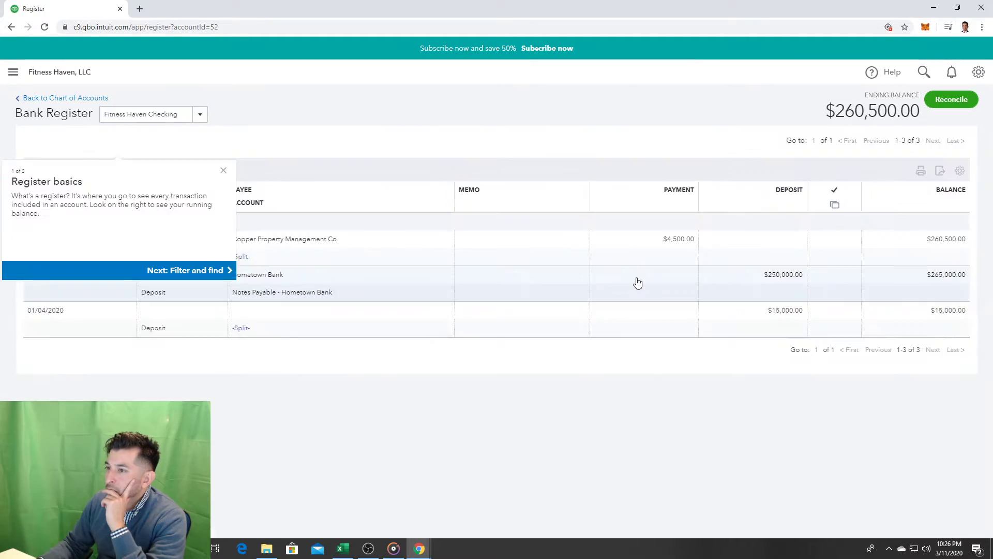
pyautogui.click(225, 197)
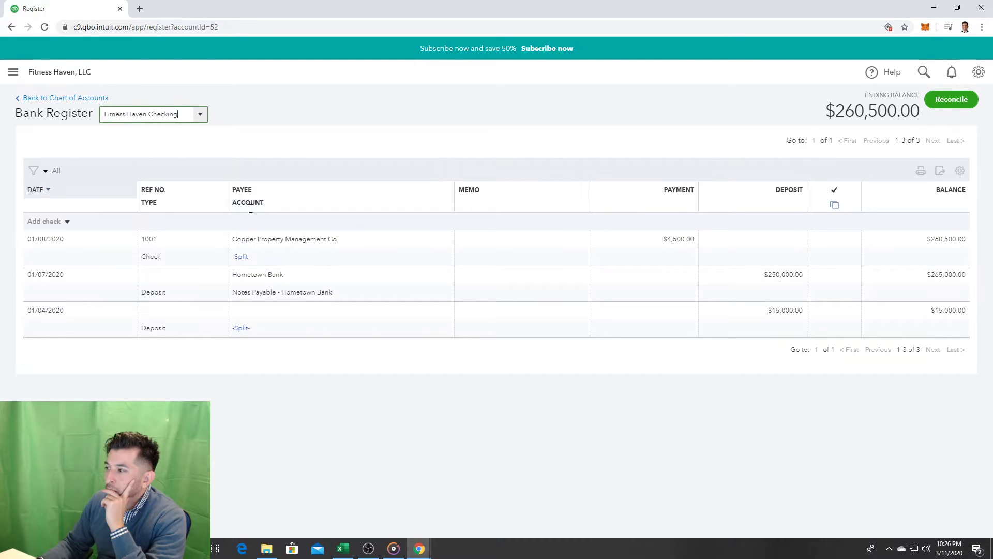
pyautogui.click(681, 244)
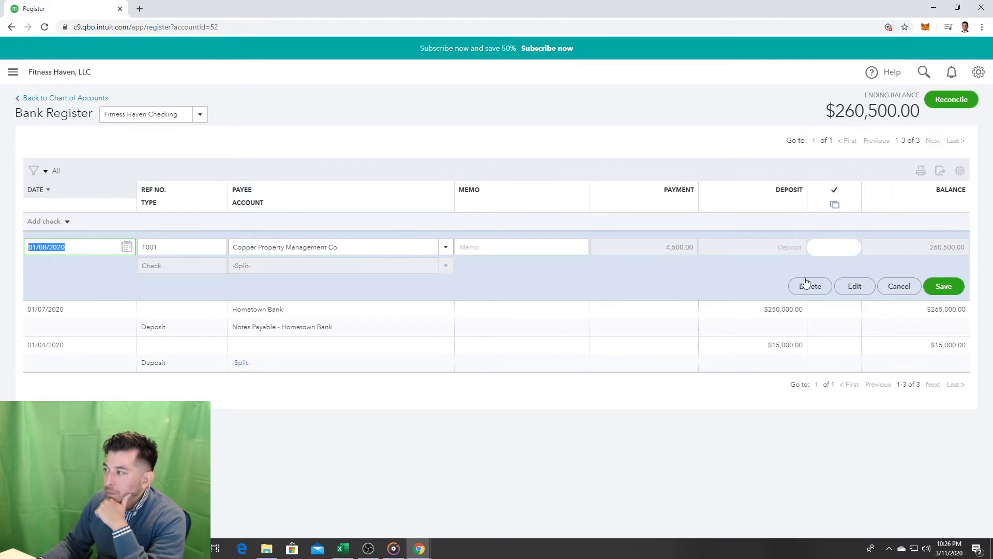
pyautogui.click(823, 288)
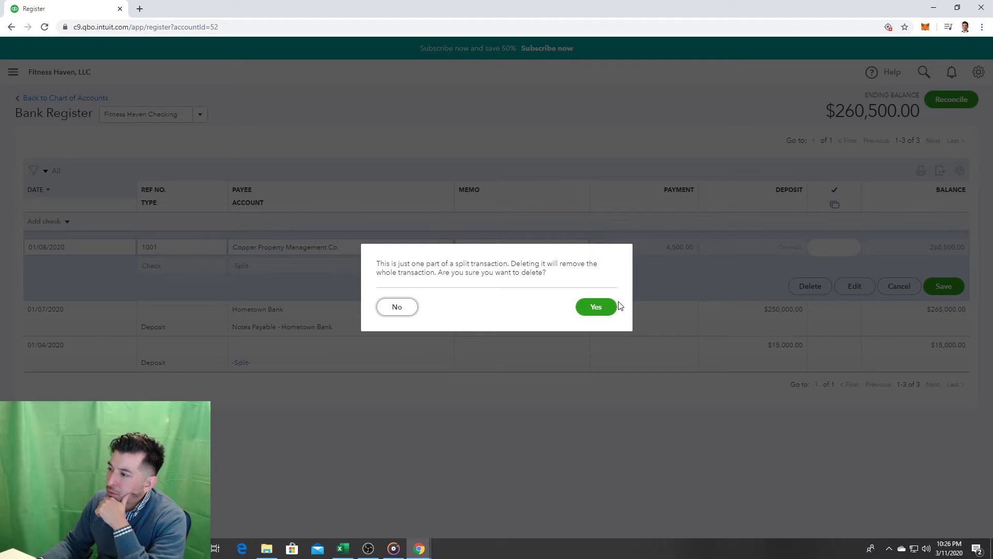
pyautogui.click(595, 306)
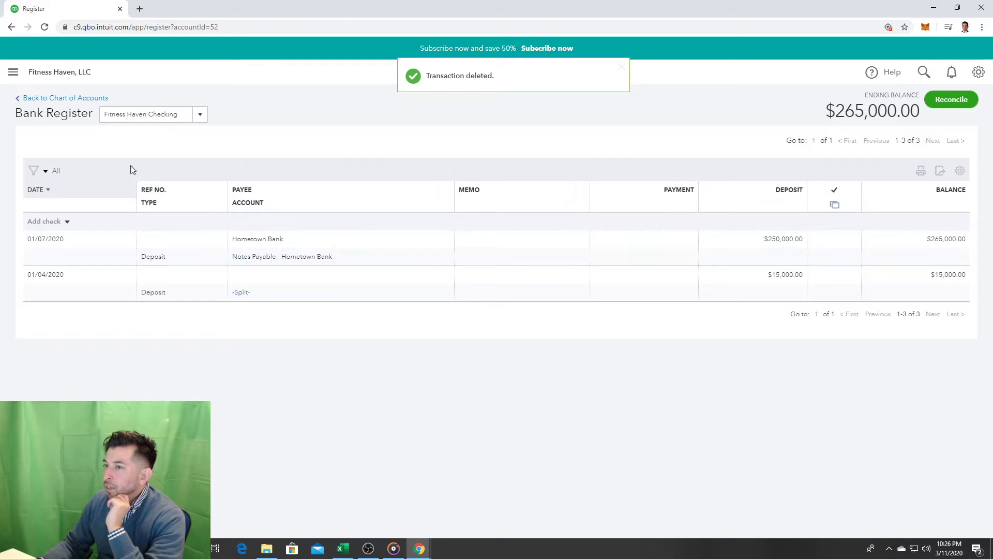
# Step: Start a new check from the + New transaction menu
pyautogui.click(13, 72)
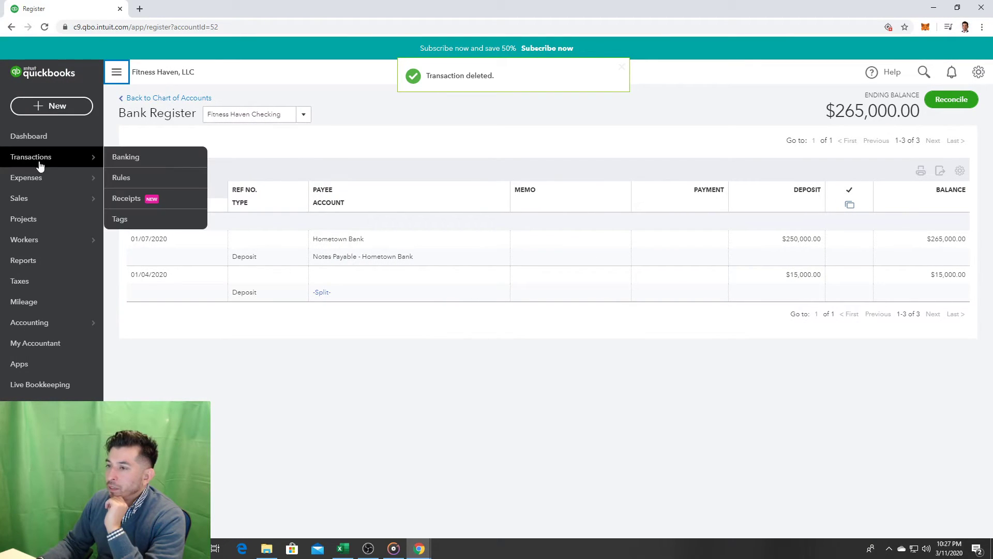
pyautogui.moveTo(21, 182)
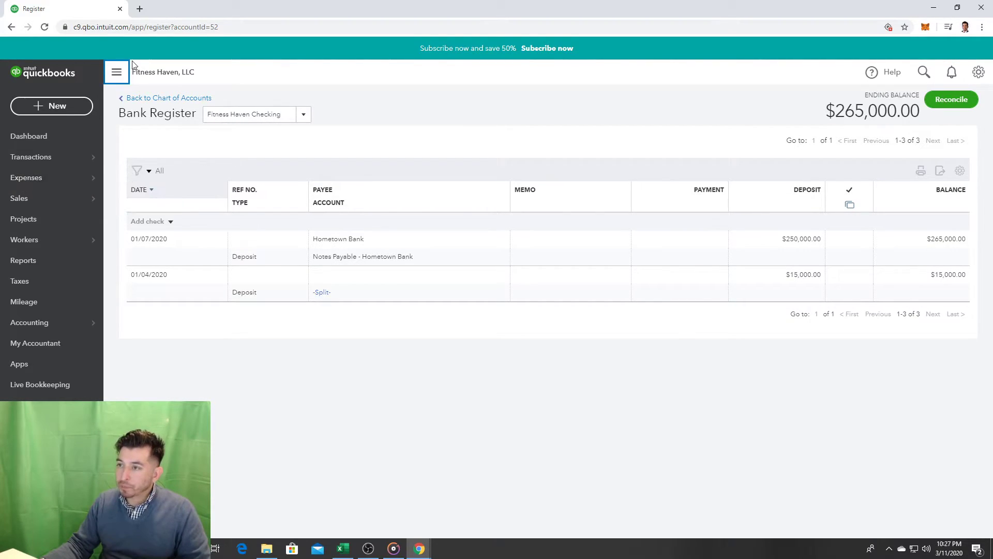
pyautogui.click(117, 72)
pyautogui.click(11, 72)
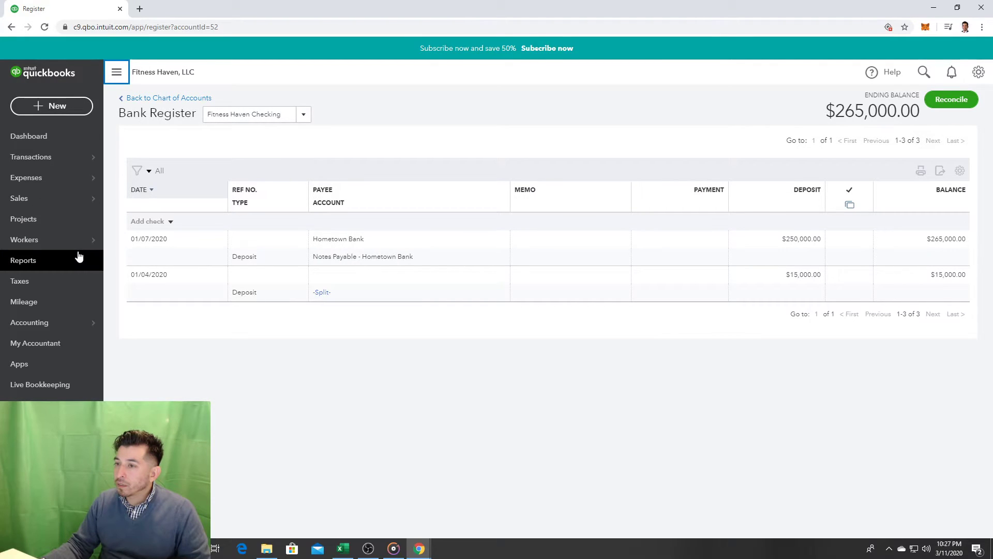
pyautogui.click(69, 105)
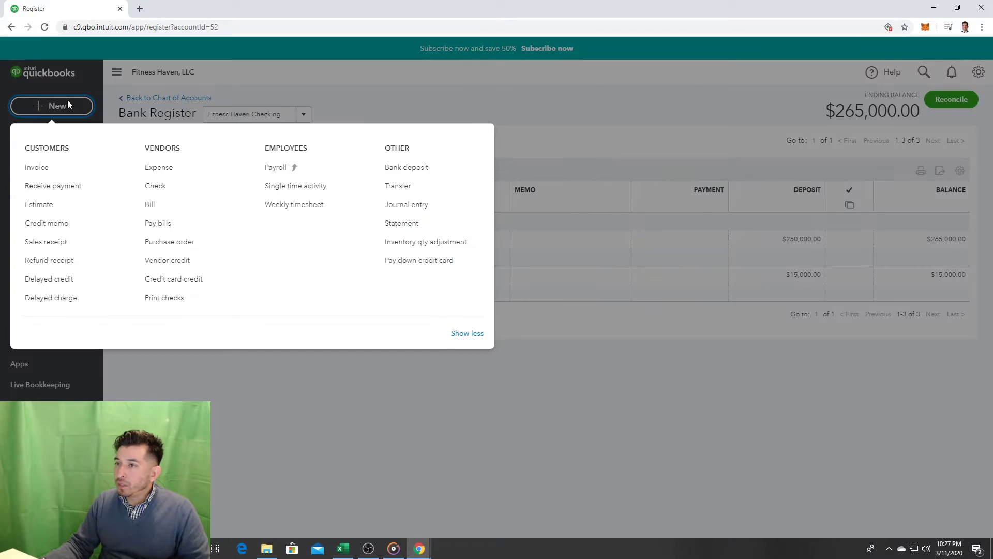
pyautogui.click(198, 191)
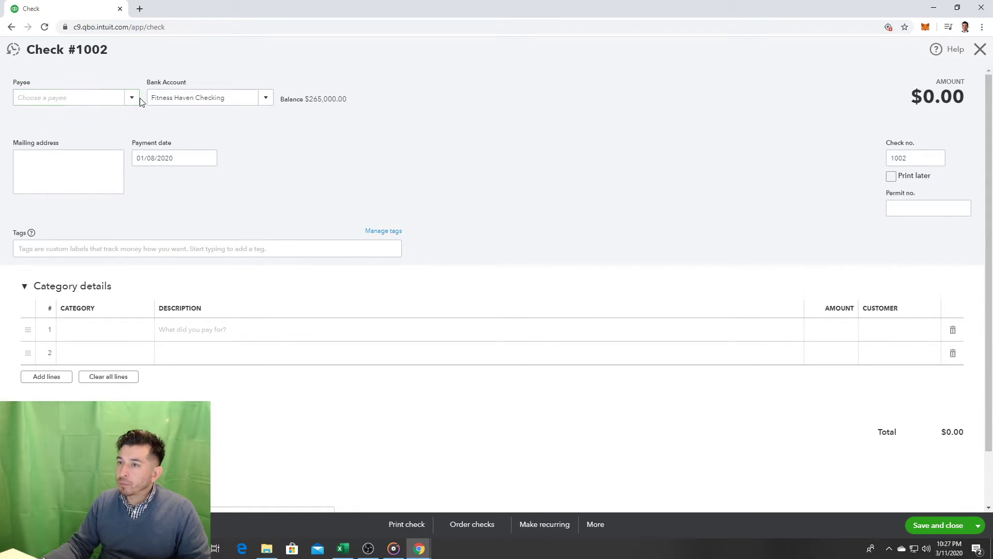
# Step: Pay Copper Property Management Co. from Fitness Haven Checking, dated 01/08/2020, as check no. 1001
pyautogui.click(134, 99)
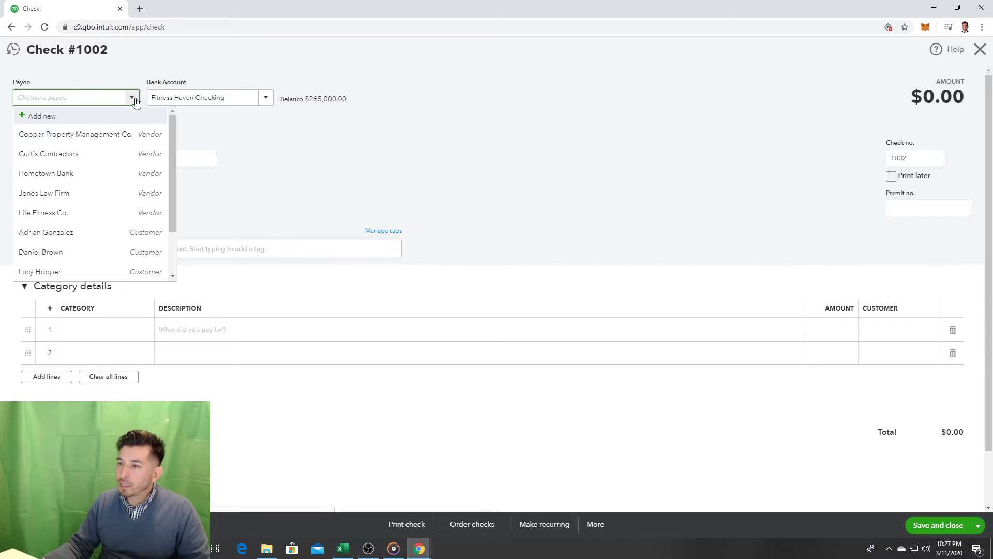
pyautogui.click(118, 134)
pyautogui.click(266, 98)
pyautogui.click(270, 98)
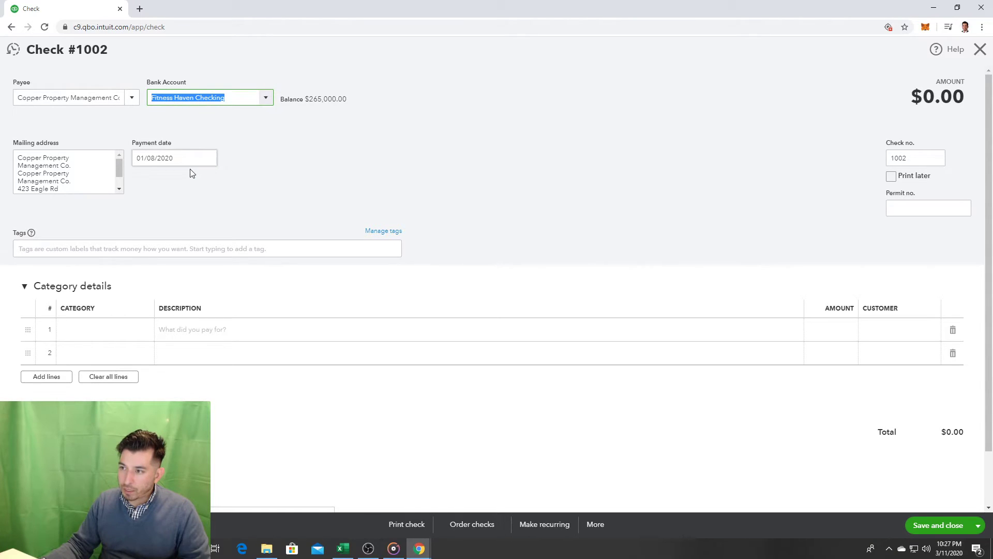
pyautogui.click(209, 159)
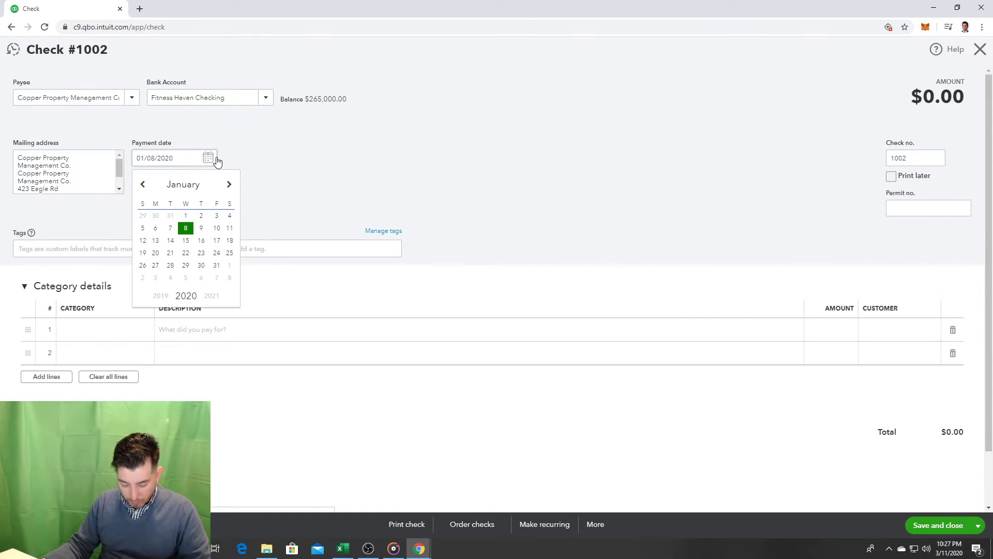
pyautogui.click(284, 169)
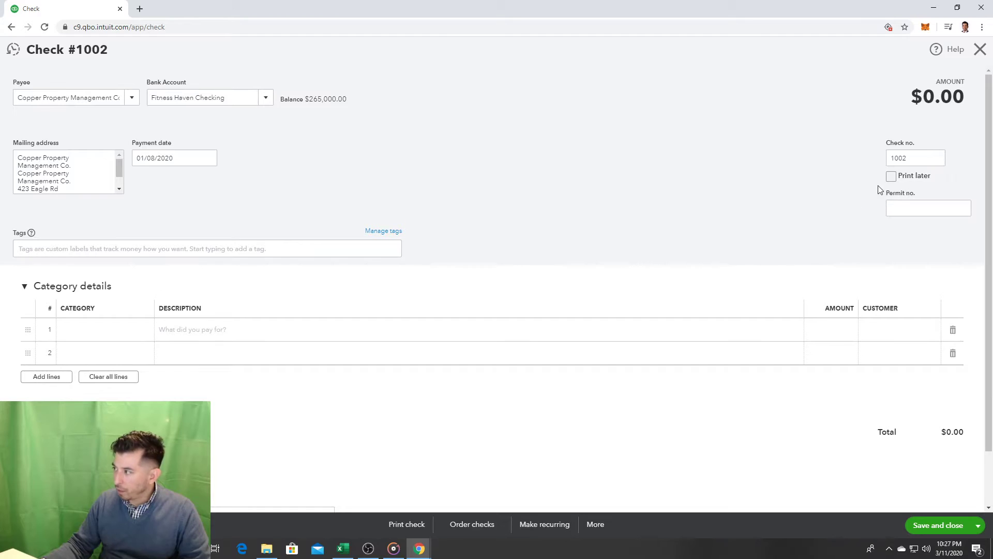
pyautogui.click(908, 162)
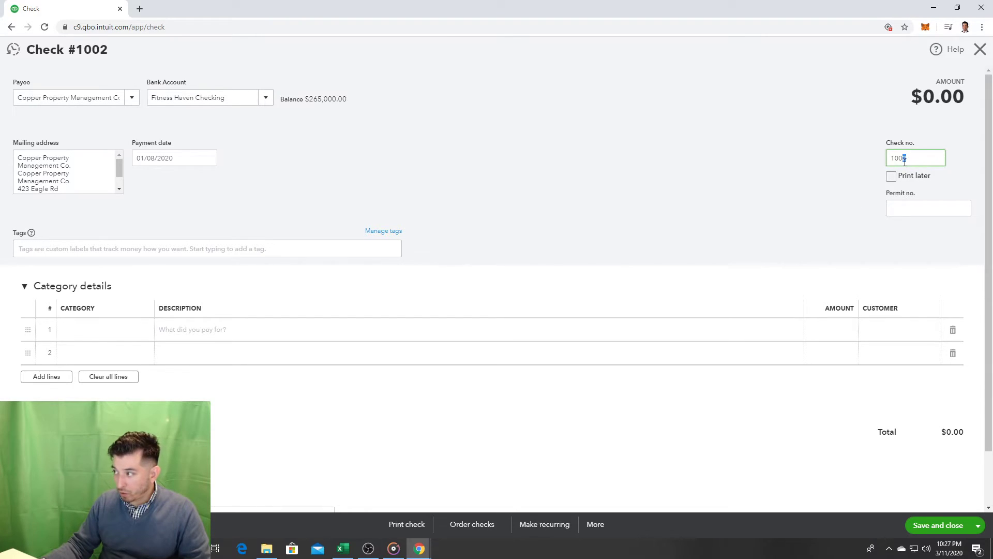
pyautogui.write('1')
pyautogui.click(780, 137)
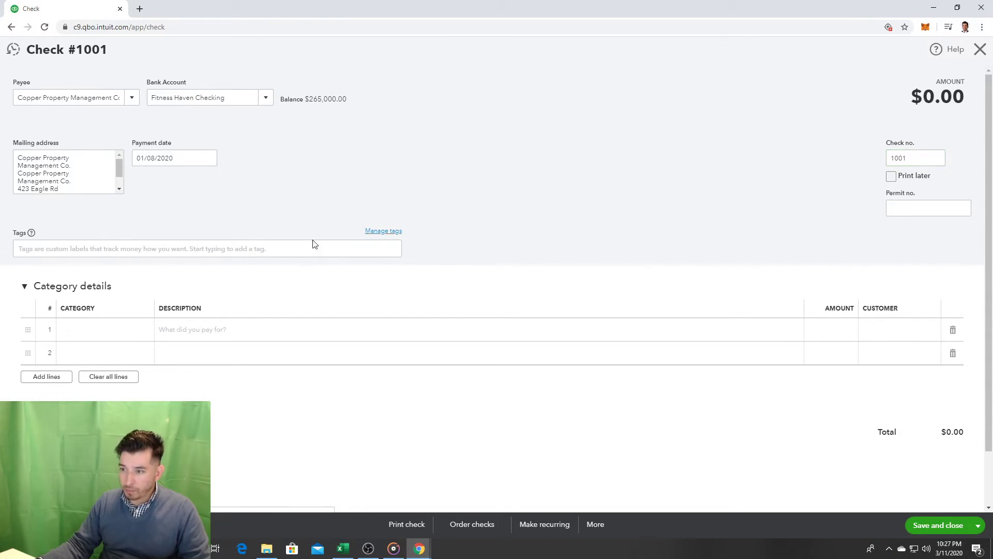
pyautogui.click(108, 341)
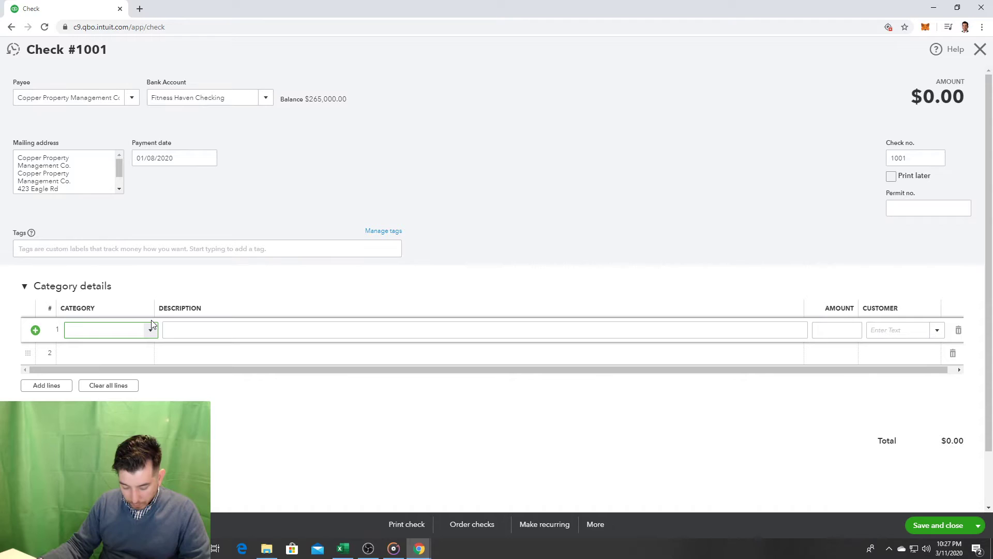
# Step: Add a new Other Assets account with Security Deposits detail type as line 1's category
pyautogui.click(152, 325)
pyautogui.click(104, 354)
pyautogui.click(458, 173)
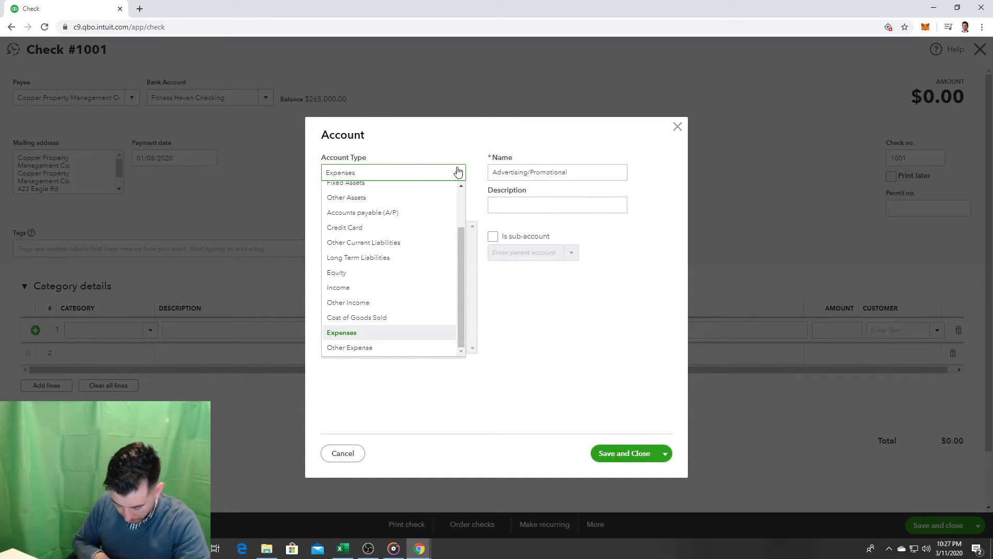
pyautogui.press('o')
pyautogui.press('o')
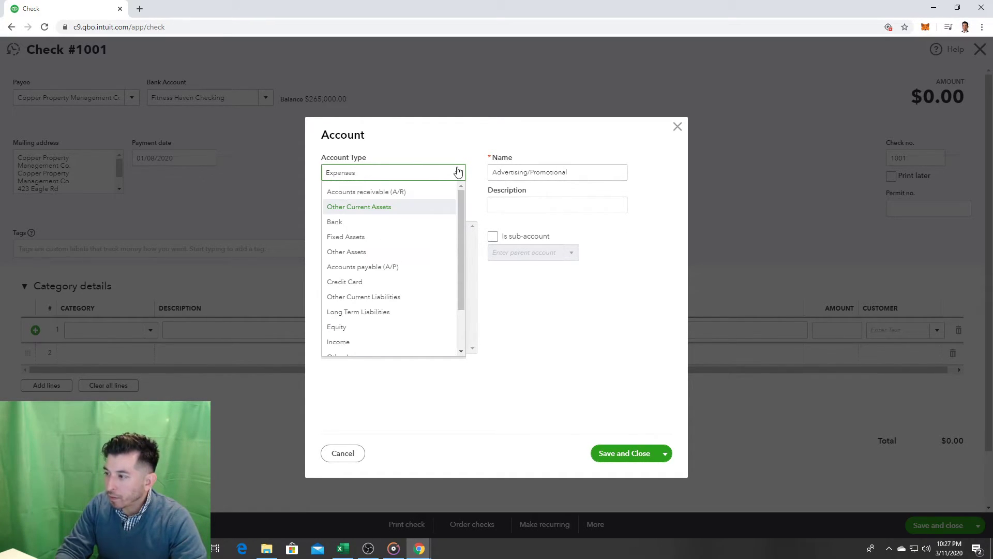
pyautogui.press('o')
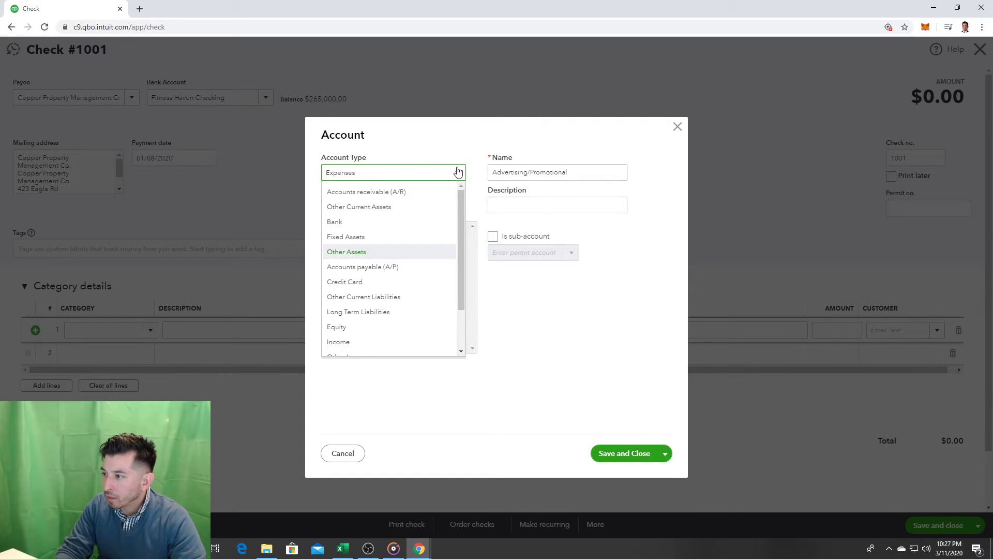
pyautogui.click(458, 171)
pyautogui.click(458, 172)
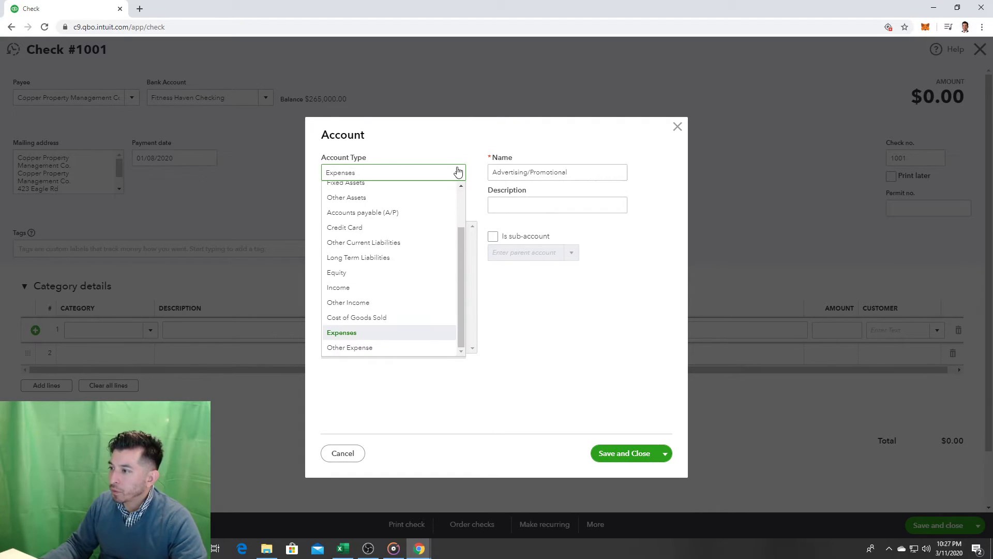
pyautogui.scroll(1, 441, 246)
pyautogui.click(395, 249)
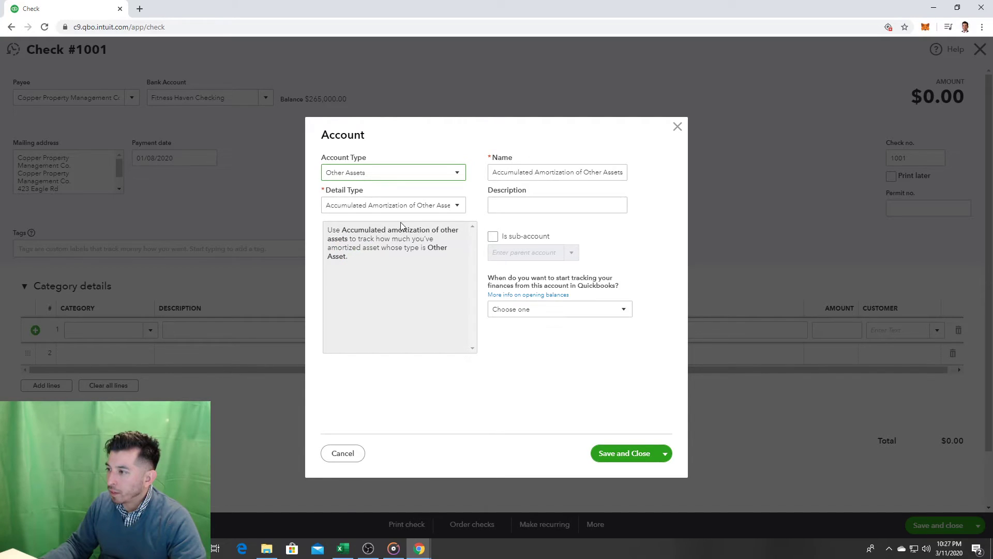
pyautogui.click(431, 208)
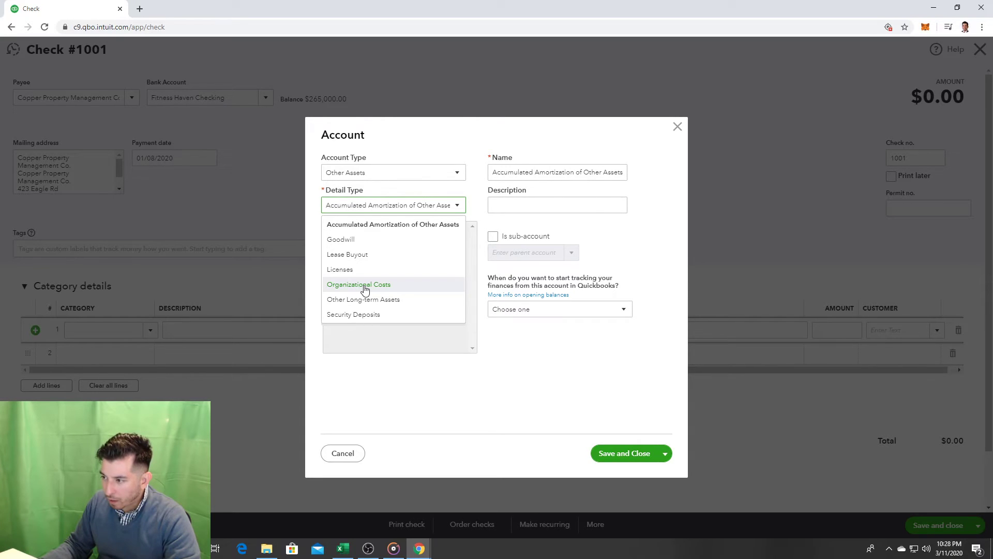
pyautogui.click(355, 315)
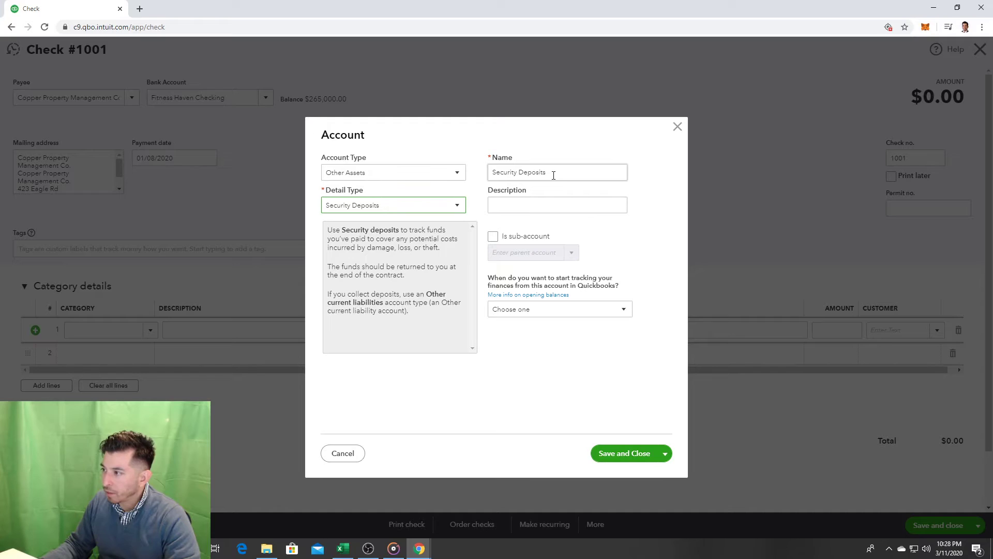
pyautogui.click(628, 453)
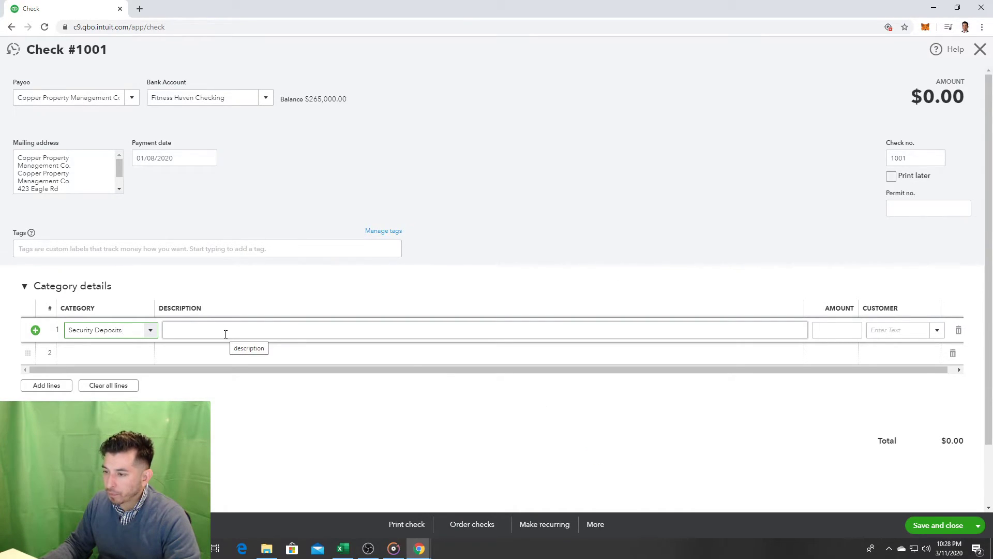
# Step: Enter 3,000 as the Security Deposits line amount
pyautogui.click(122, 356)
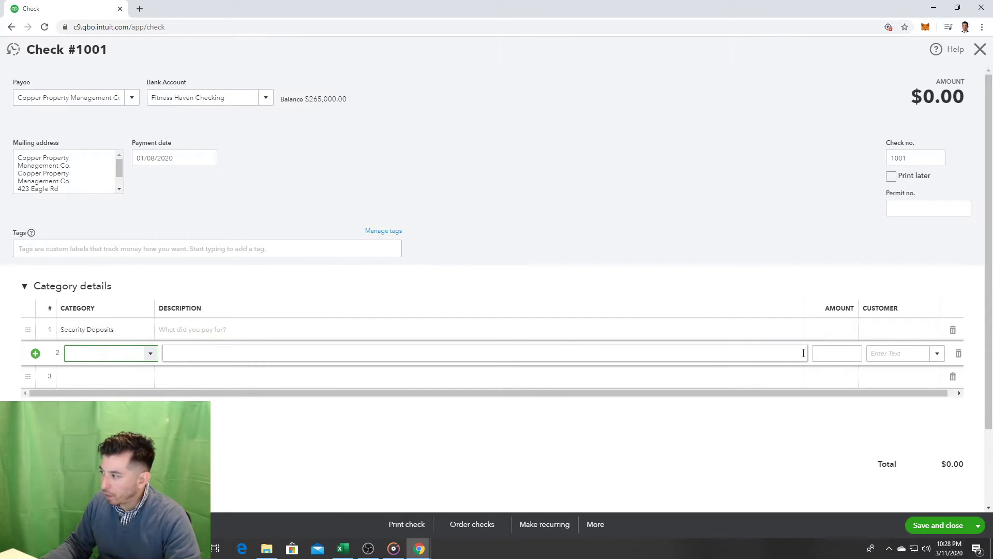
pyautogui.click(830, 337)
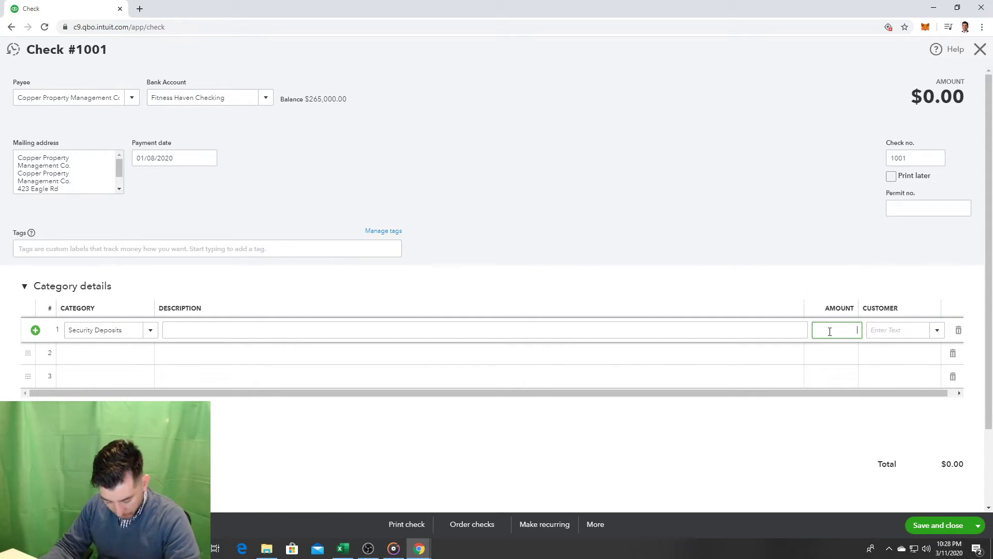
pyautogui.write('3,000')
pyautogui.click(782, 259)
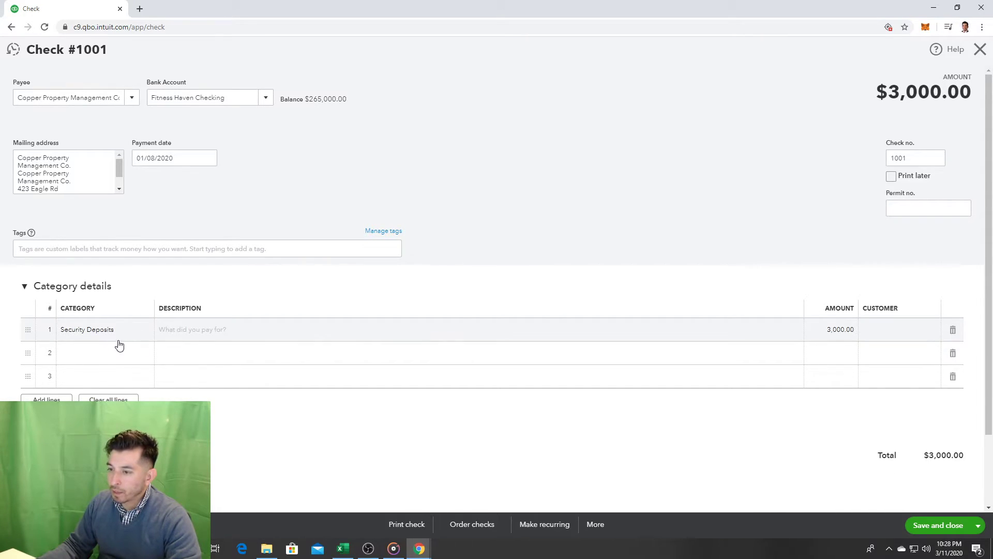
# Step: Add a second line under Rent & Lease for 1,500
pyautogui.click(121, 346)
pyautogui.write('rsable Expense')
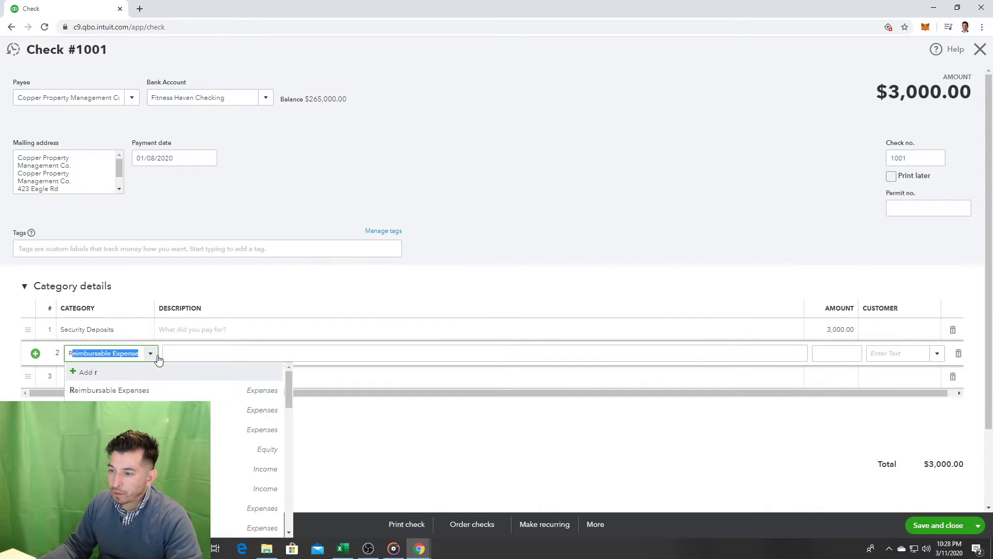
pyautogui.press('Down')
pyautogui.press('Return')
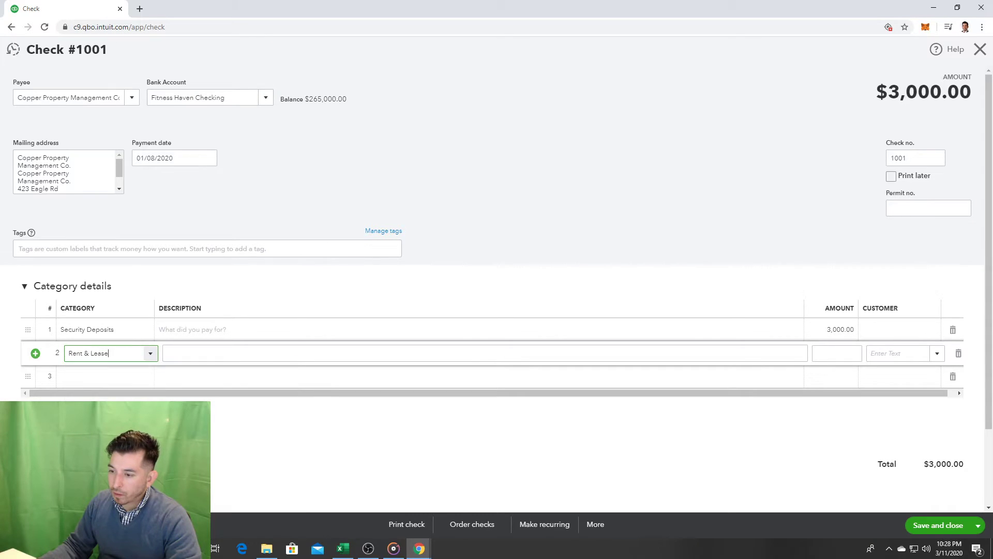
pyautogui.click(843, 355)
pyautogui.write('1,000')
pyautogui.click(800, 223)
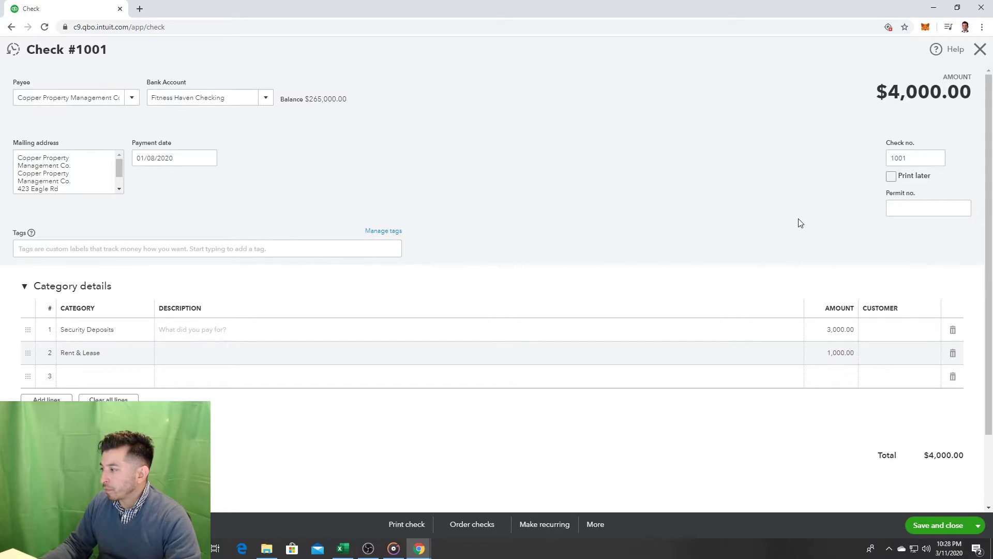
pyautogui.click(830, 351)
pyautogui.write('1500')
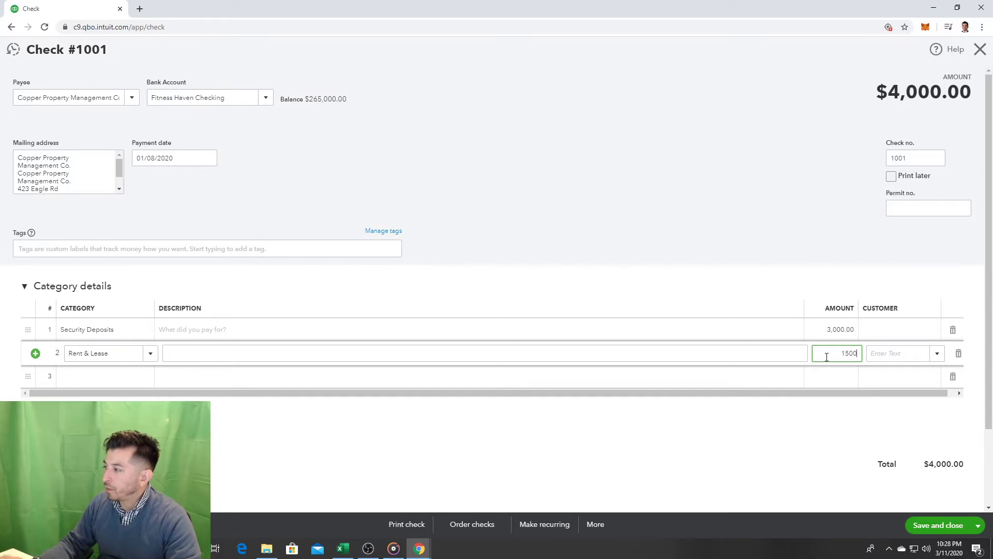
pyautogui.click(731, 161)
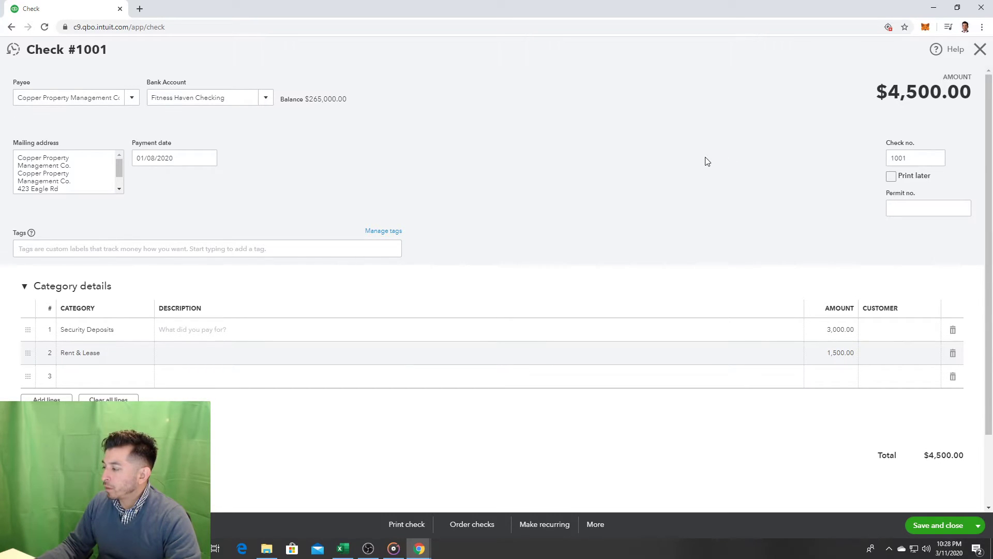
# Step: Describe the rent line as 'January Rent' and save and close the check
pyautogui.scroll(-2, 624, 155)
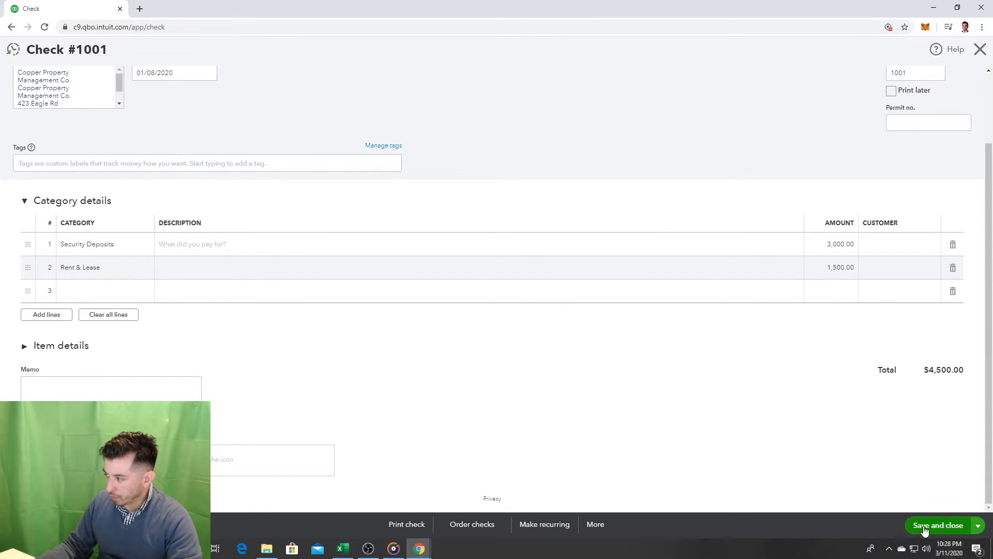
pyautogui.scroll(2, 714, 456)
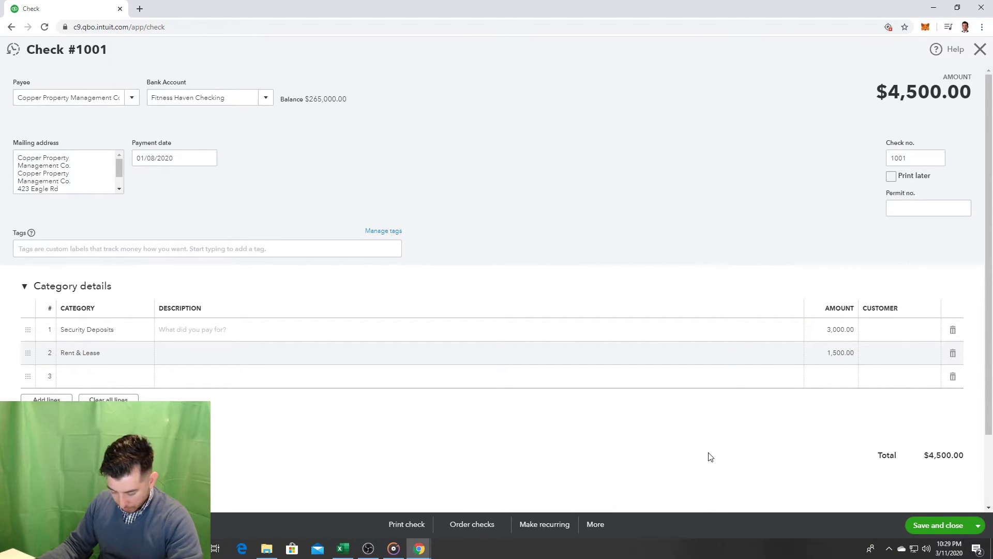
pyautogui.click(175, 353)
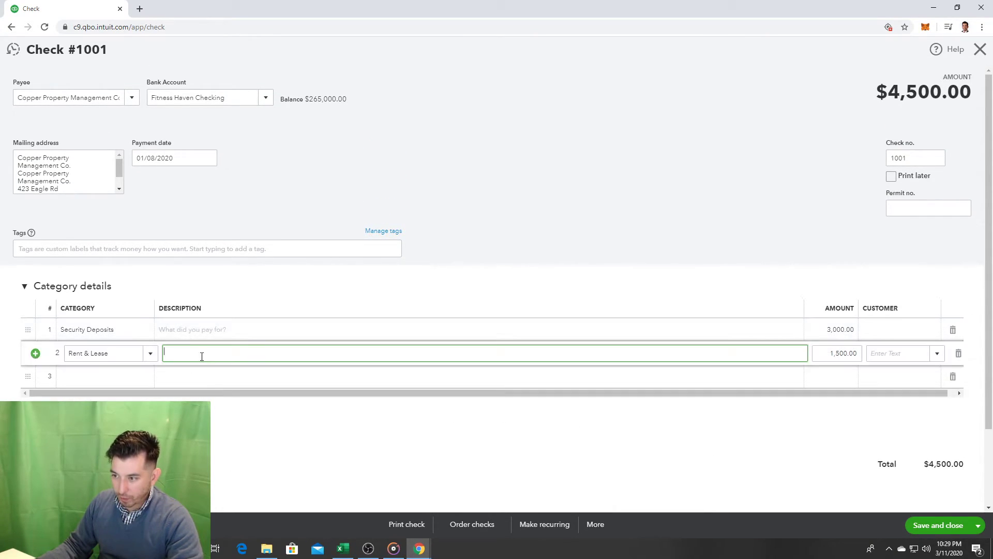
pyautogui.write('January Rent')
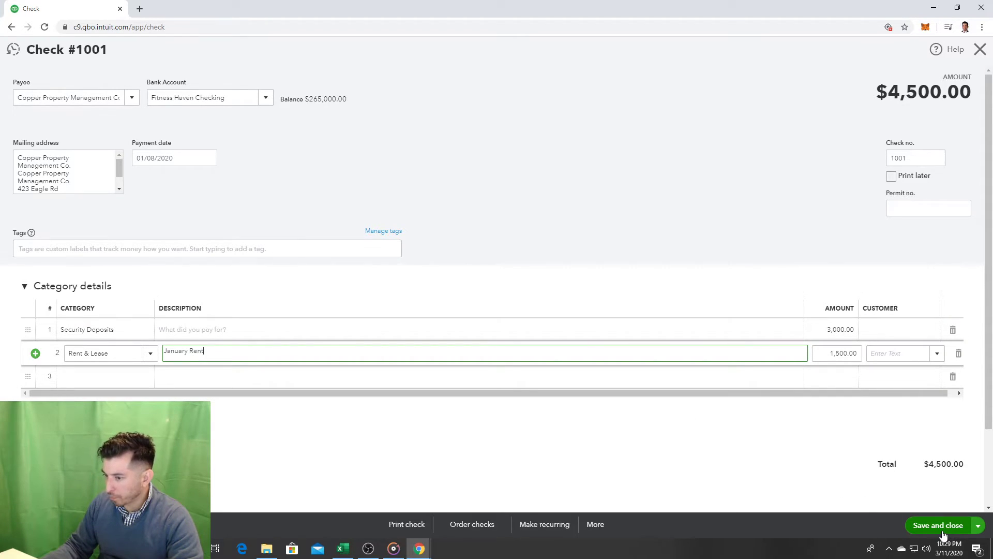
pyautogui.scroll(-2, 931, 507)
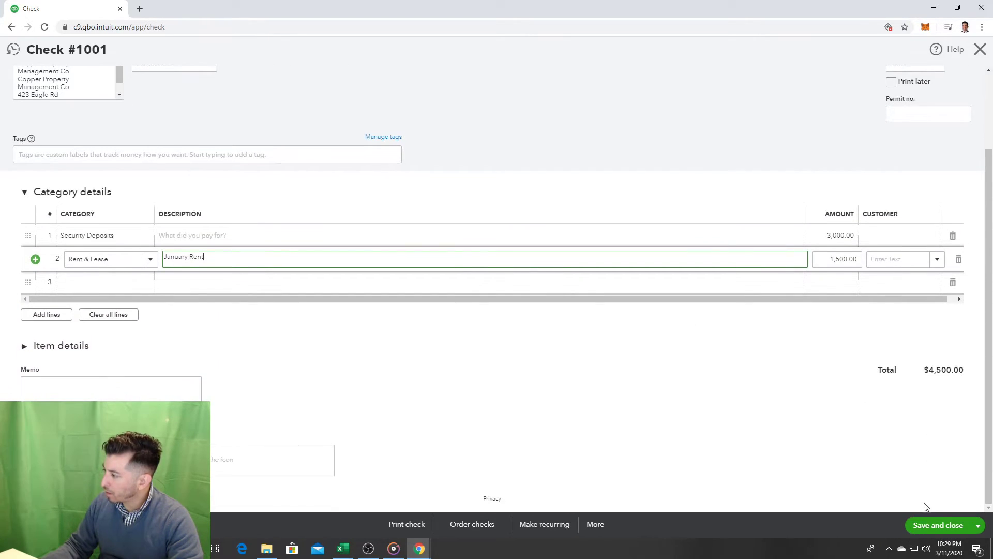
pyautogui.click(936, 526)
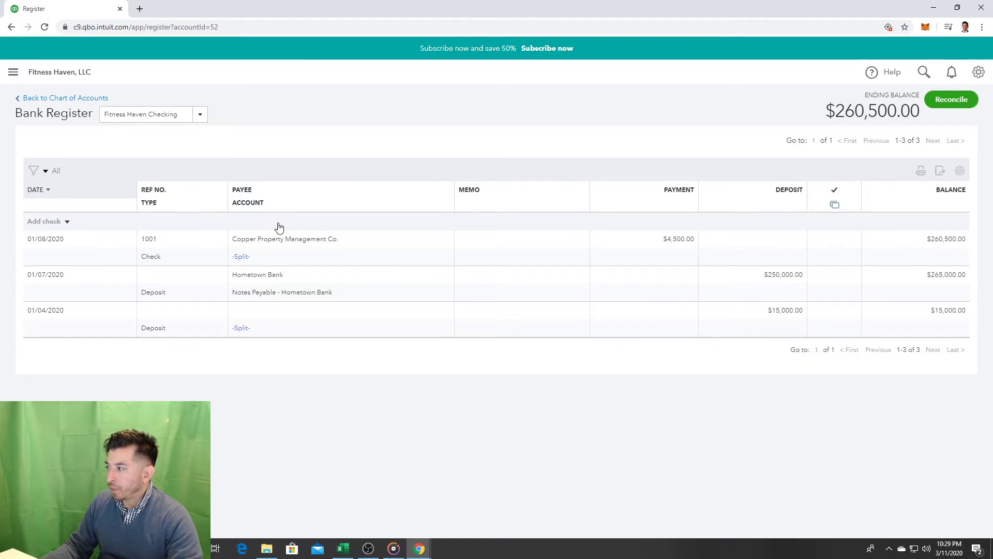
# Step: Open the Profit and Loss report from the Reports list
pyautogui.click(13, 72)
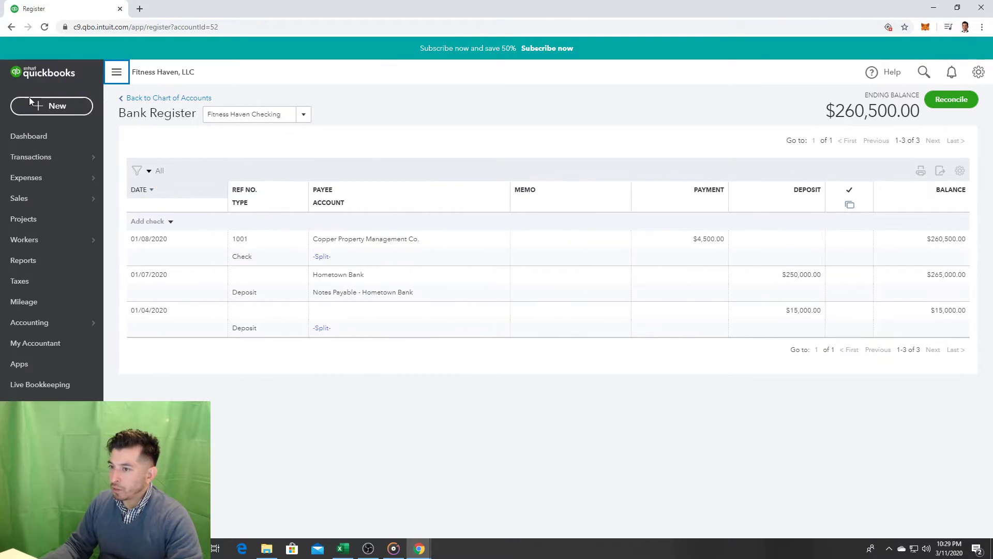
pyautogui.click(44, 267)
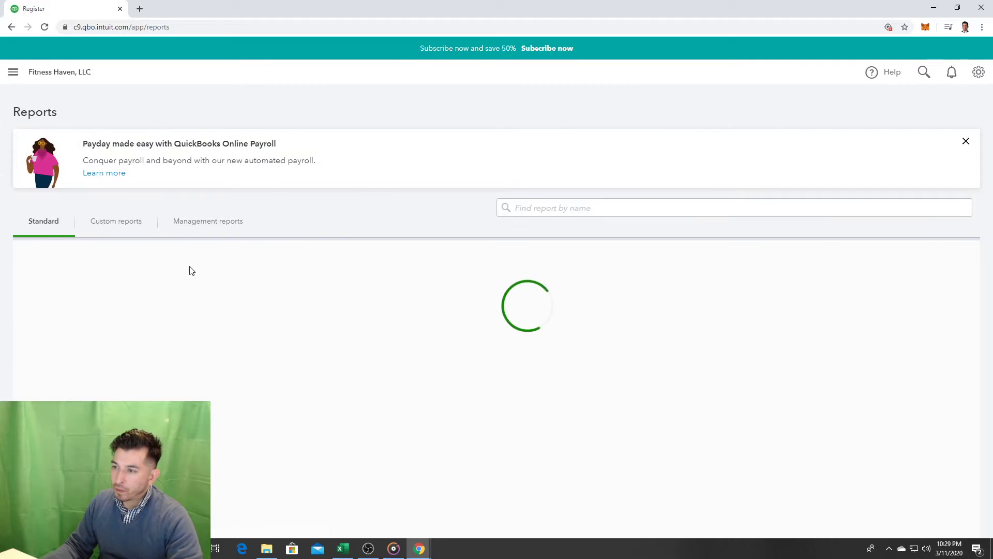
pyautogui.scroll(-10, 262, 310)
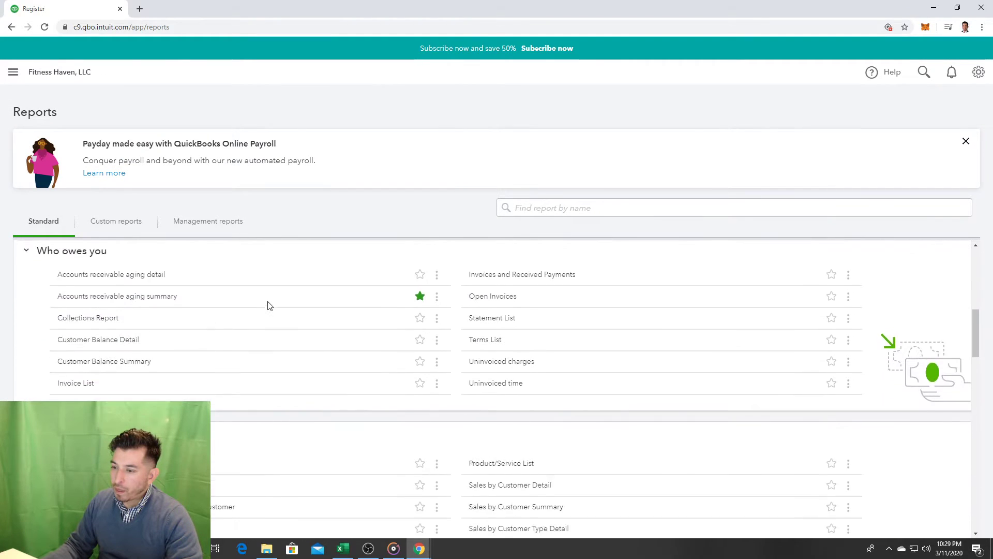
pyautogui.scroll(-15, 270, 306)
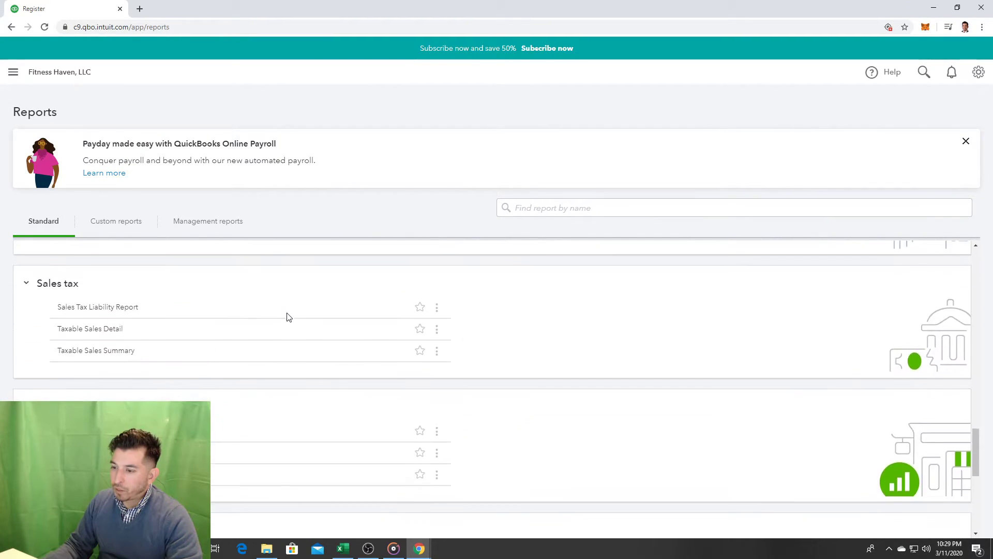
pyautogui.scroll(-2, 290, 321)
pyautogui.scroll(2, 295, 343)
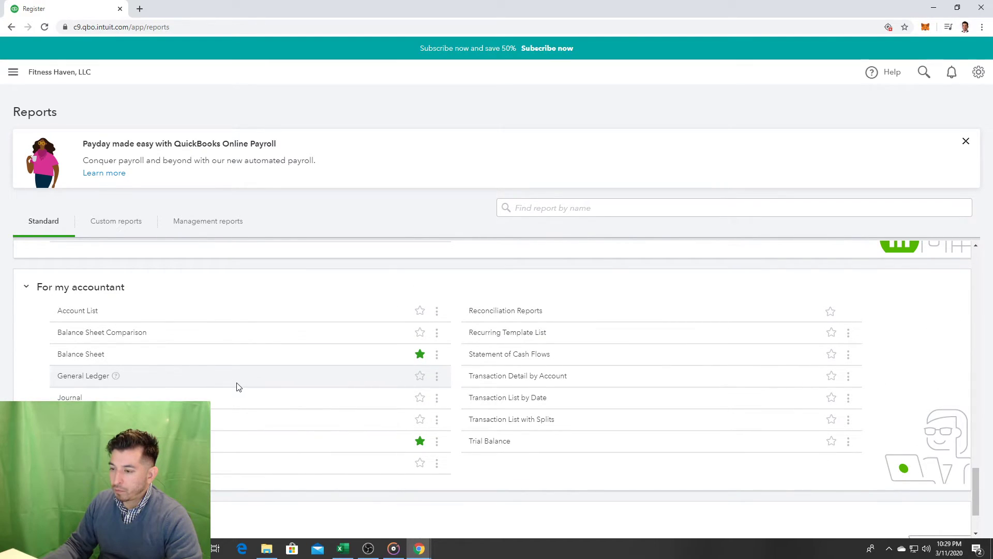
pyautogui.click(83, 441)
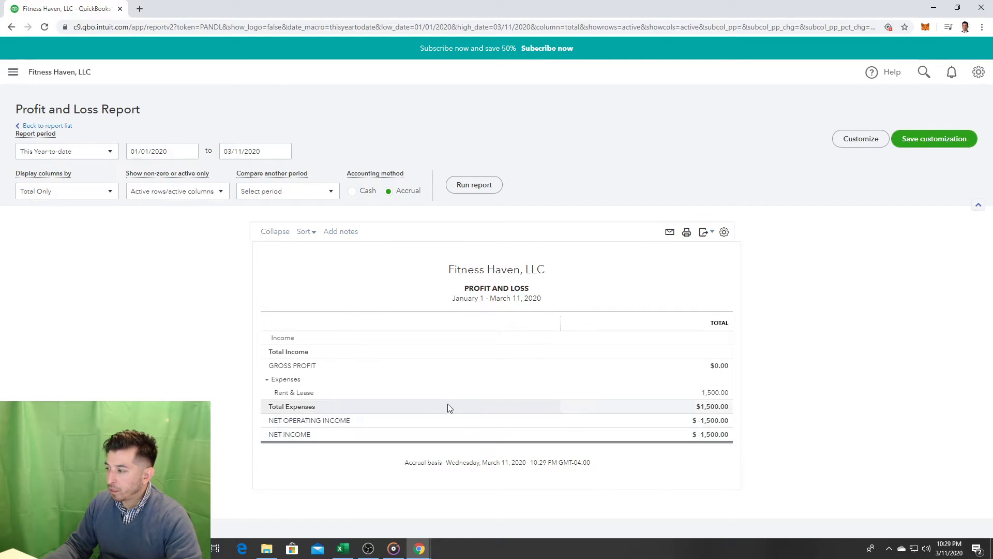
# Step: Go back to the standard Reports list
pyautogui.click(13, 72)
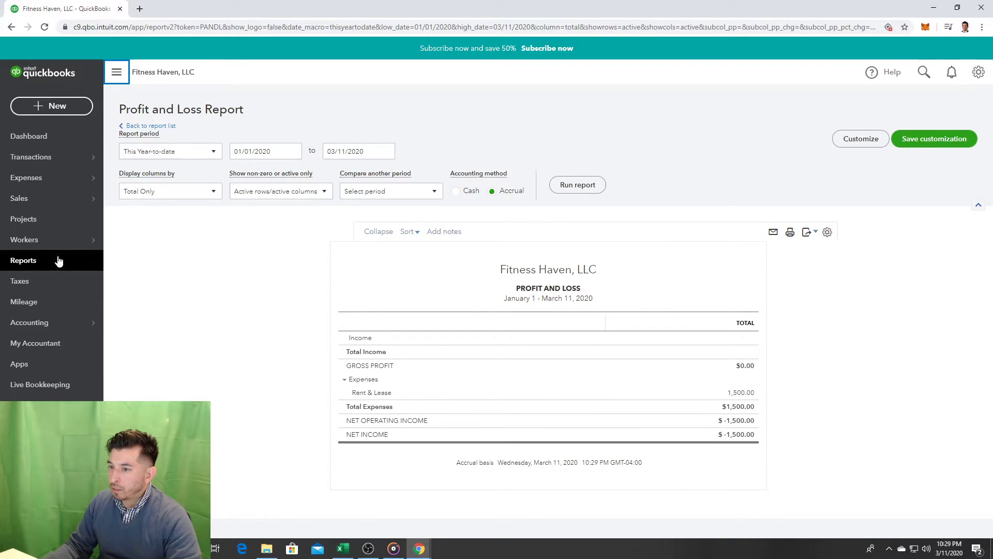
pyautogui.click(58, 260)
pyautogui.scroll(-5, 207, 324)
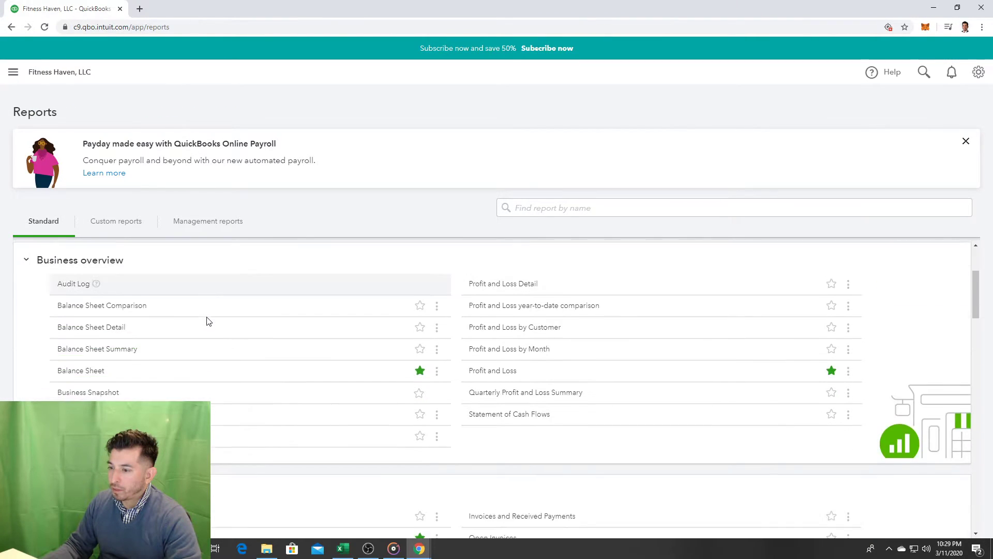
pyautogui.scroll(2, 206, 321)
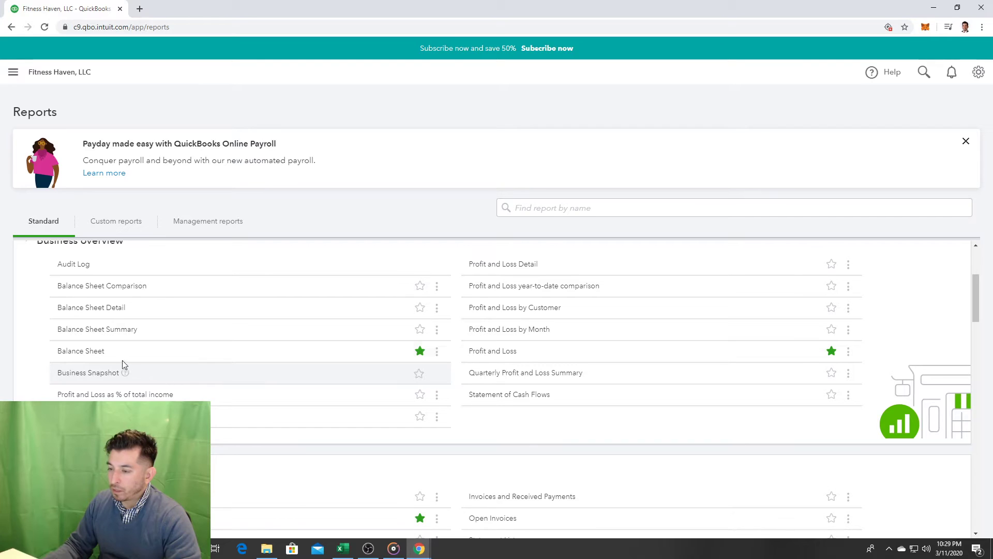
# Step: View the Balance Sheet report, then return to the Fitness Haven dashboard
pyautogui.click(96, 353)
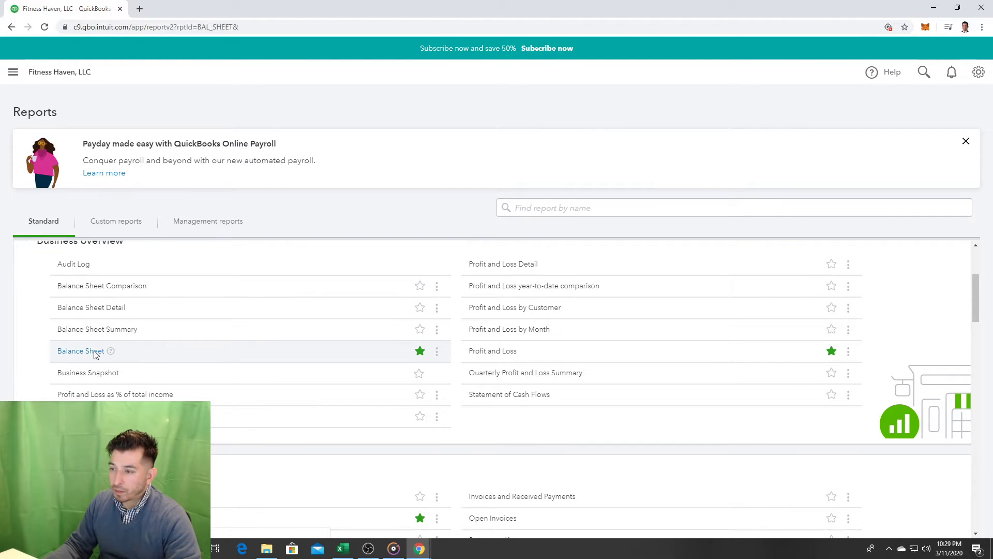
pyautogui.scroll(-3, 518, 397)
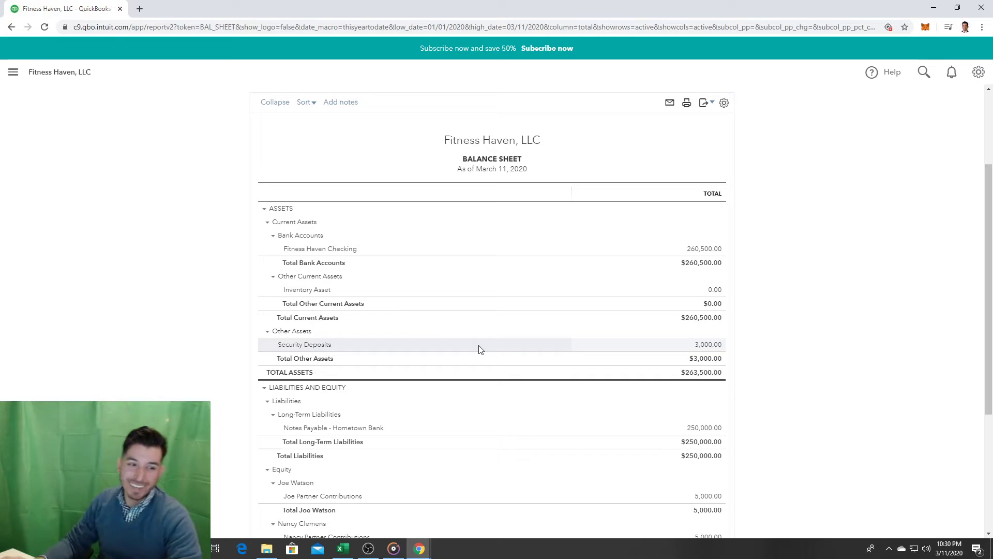
pyautogui.click(13, 71)
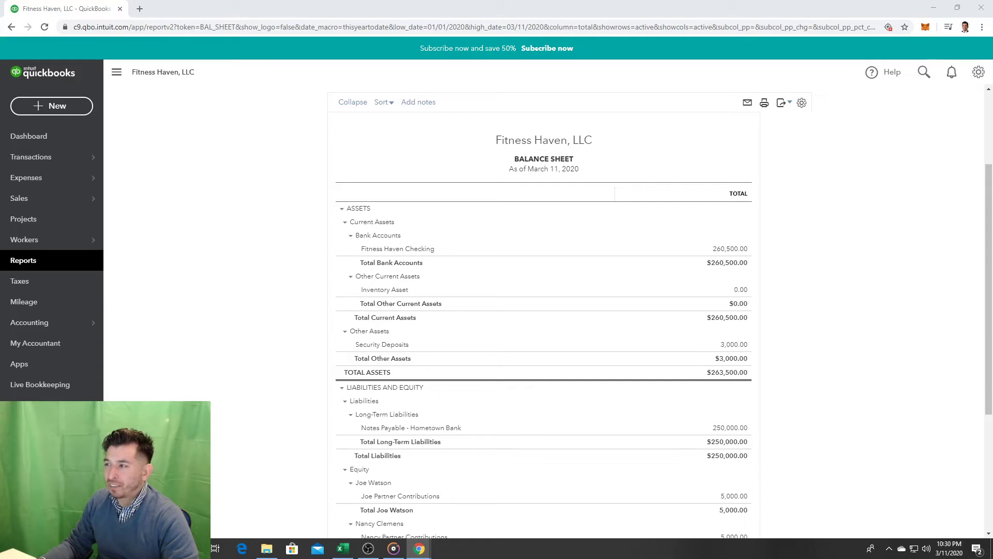
pyautogui.click(21, 137)
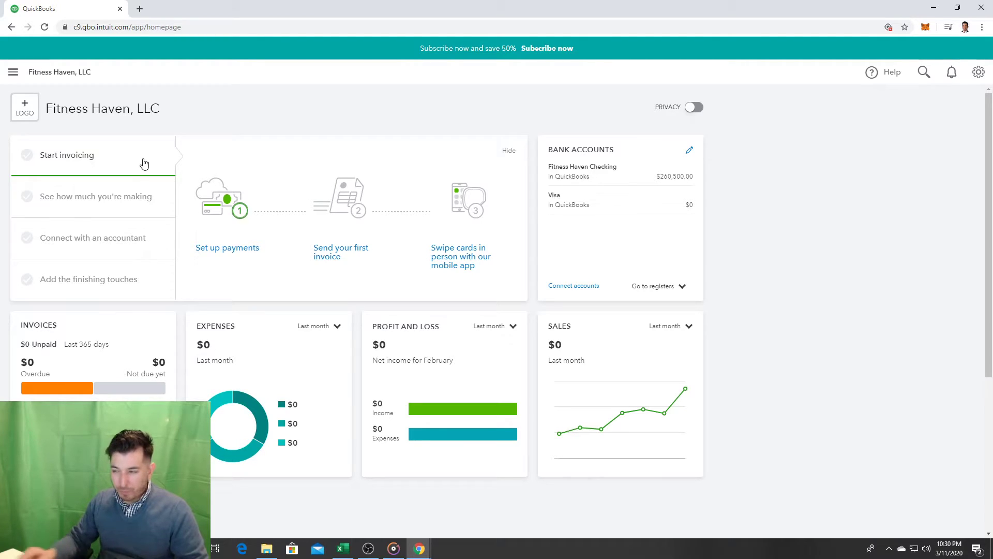
# Step: Open a new blank check #1002 via + New > Check
pyautogui.click(13, 73)
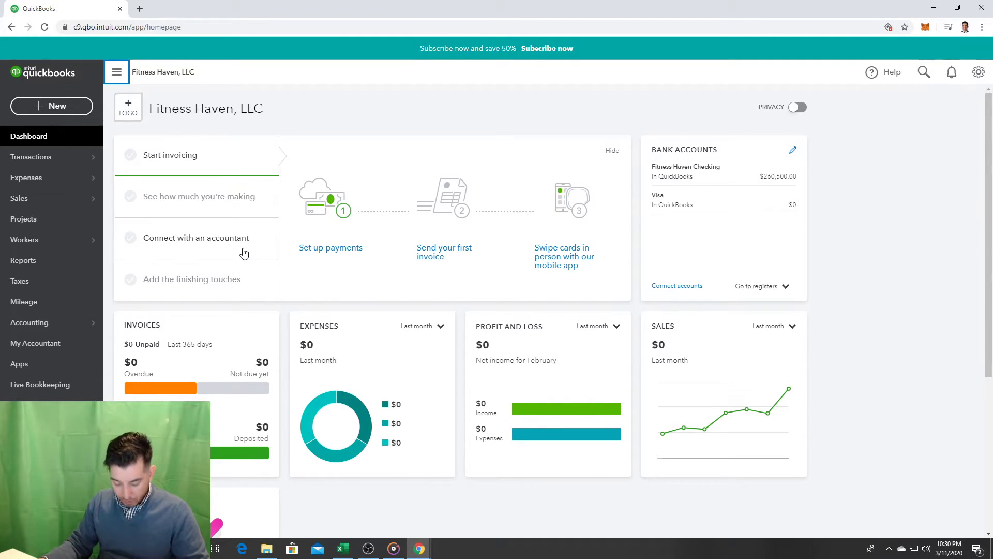
pyautogui.click(60, 106)
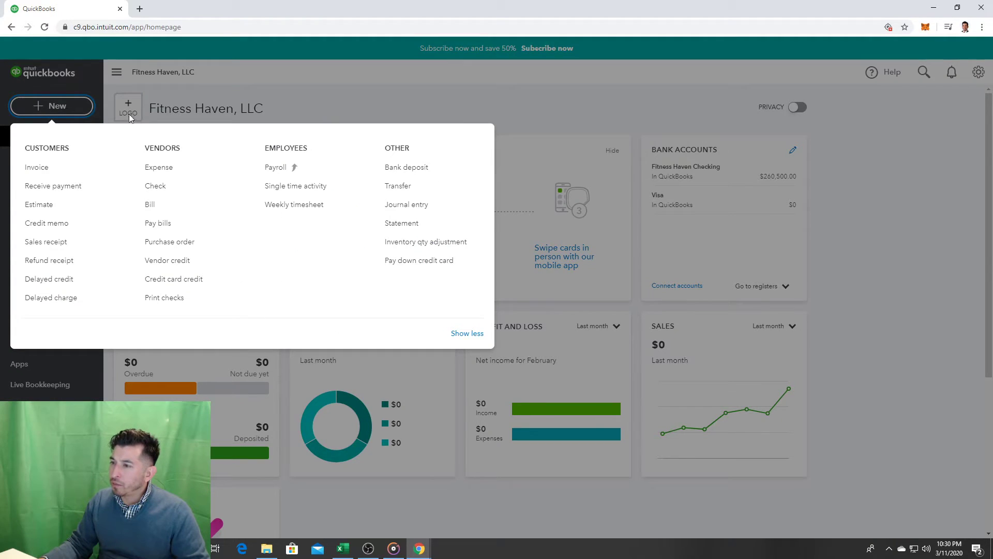
pyautogui.click(155, 187)
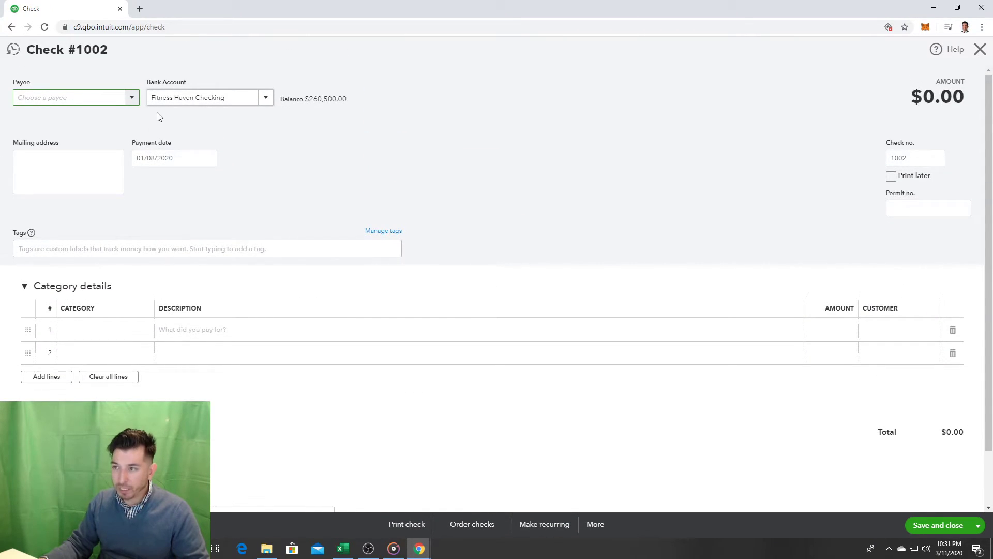
# Step: Select Jones Law Firm as payee so its mailing address fills in
pyautogui.click(132, 102)
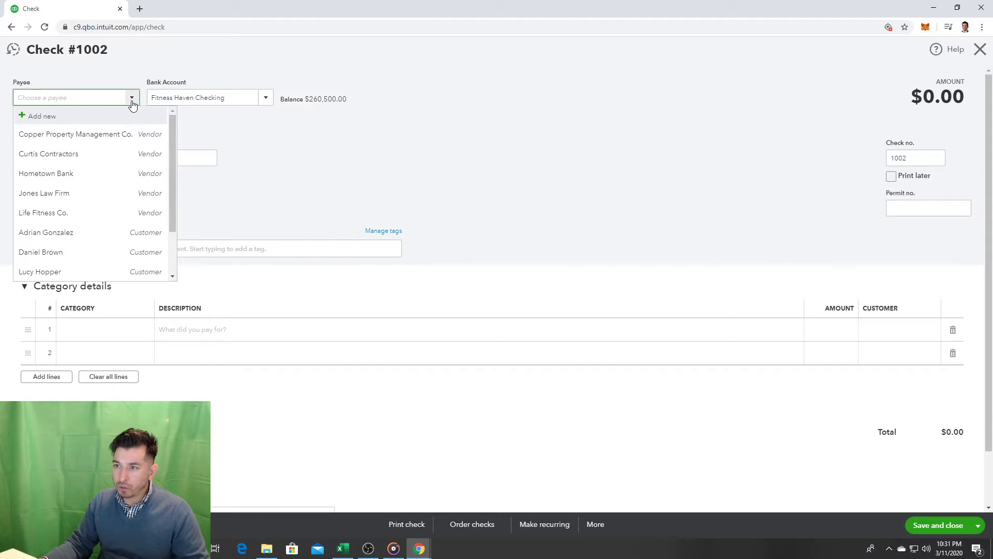
pyautogui.click(103, 192)
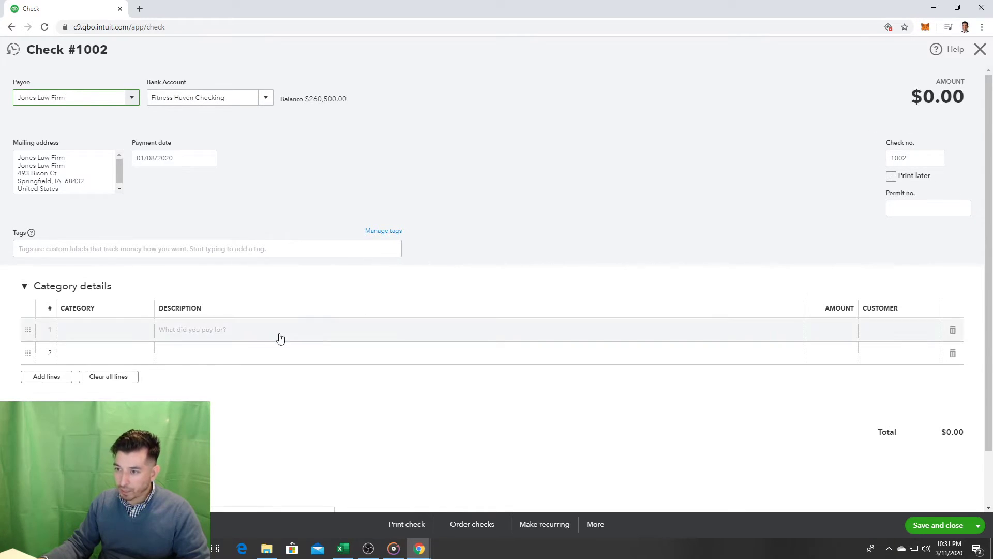
pyautogui.click(87, 328)
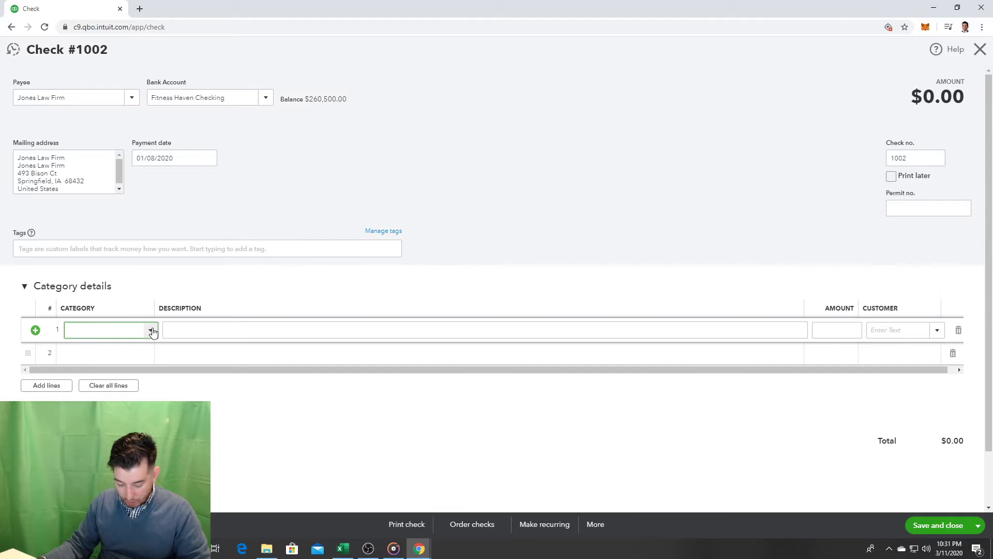
# Step: Add a Legal & Professional Services line 'Legal Fees' for 1,785 and save check 1002
pyautogui.click(147, 350)
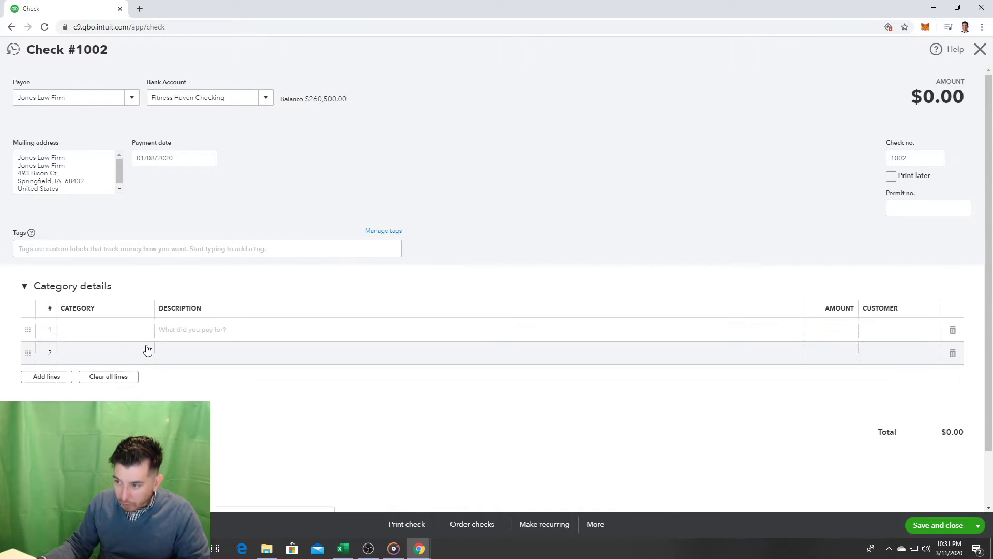
pyautogui.click(115, 327)
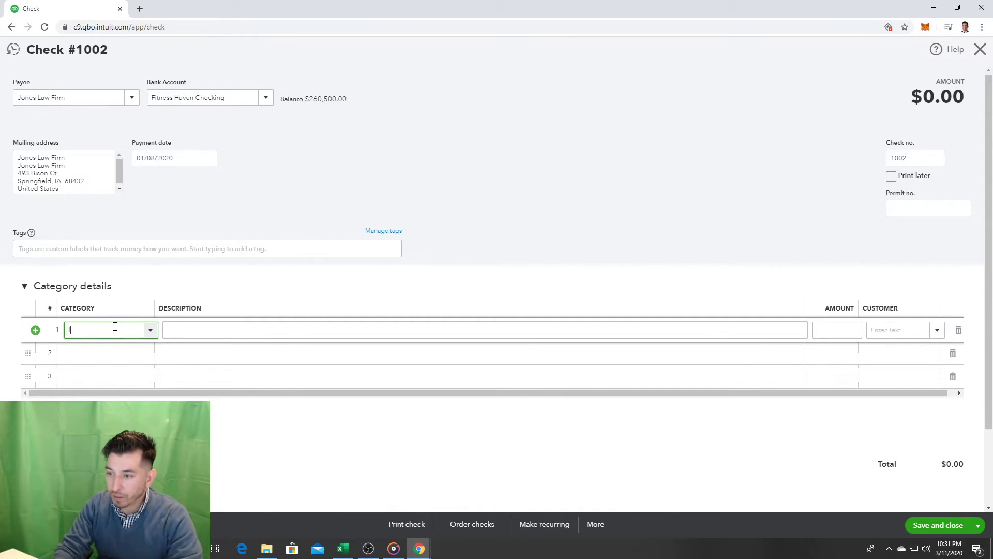
pyautogui.write('Legal & Professional Se')
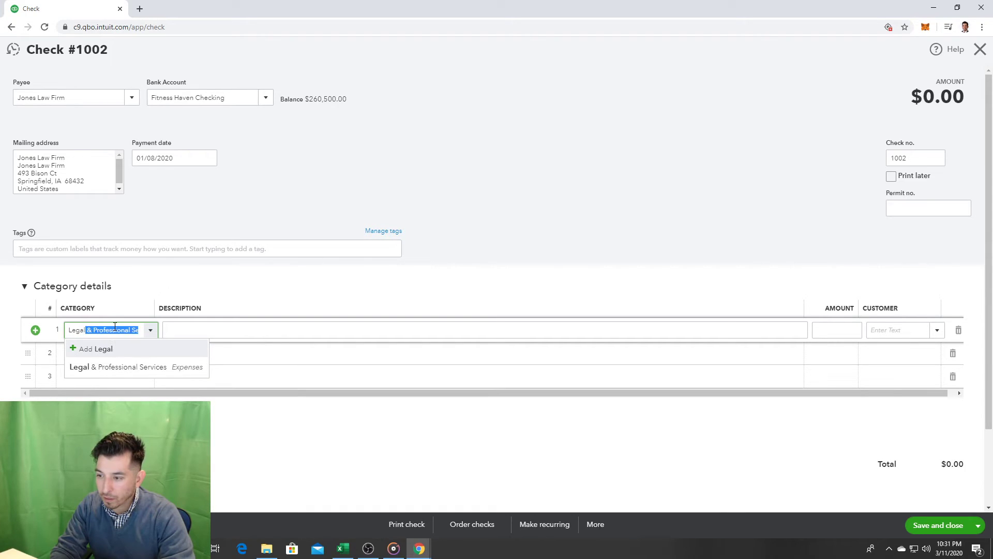
pyautogui.click(111, 368)
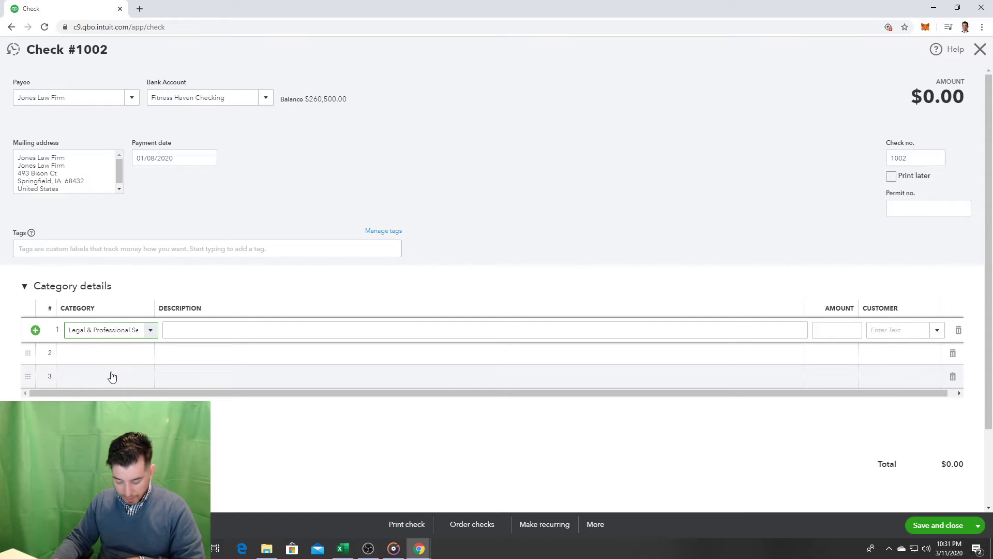
pyautogui.click(190, 331)
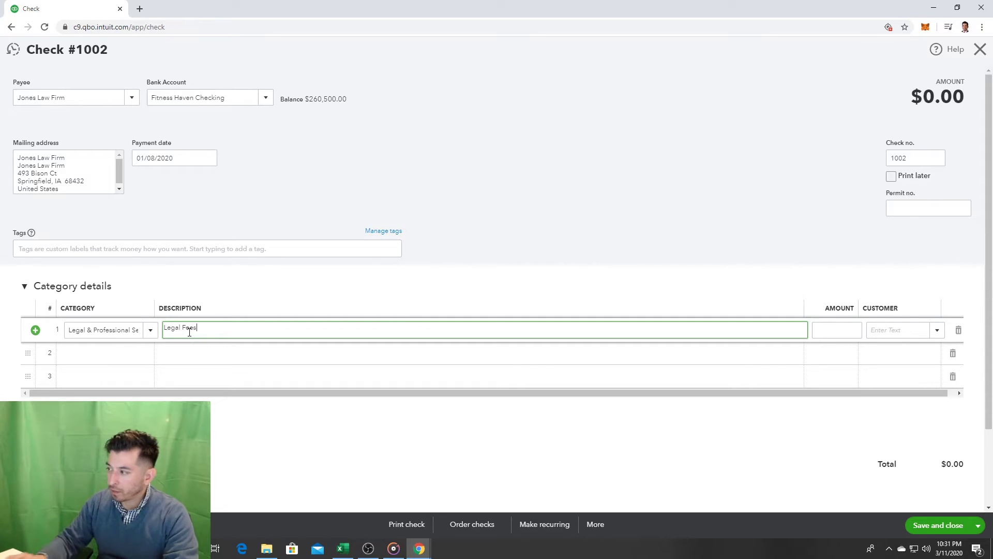
pyautogui.click(836, 324)
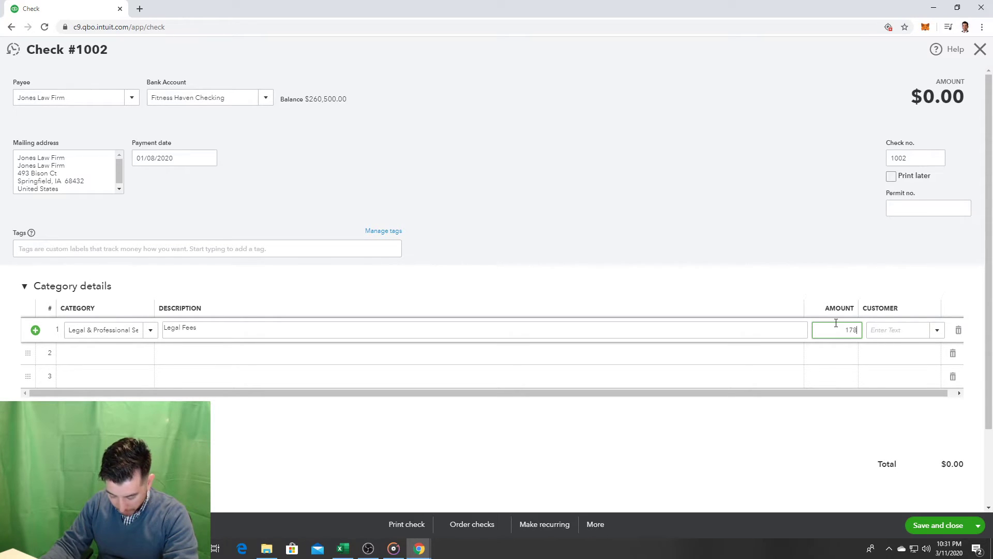
pyautogui.click(779, 213)
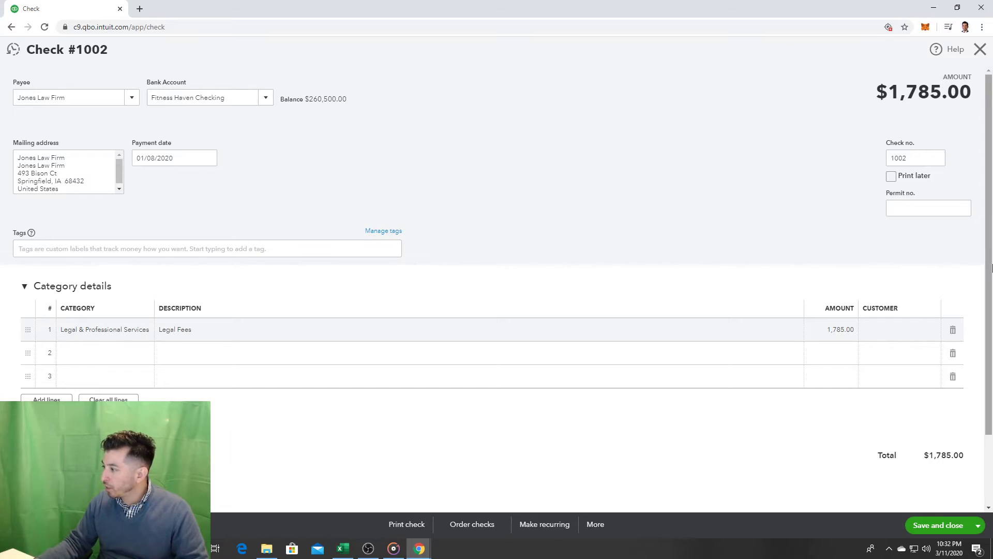
pyautogui.click(939, 526)
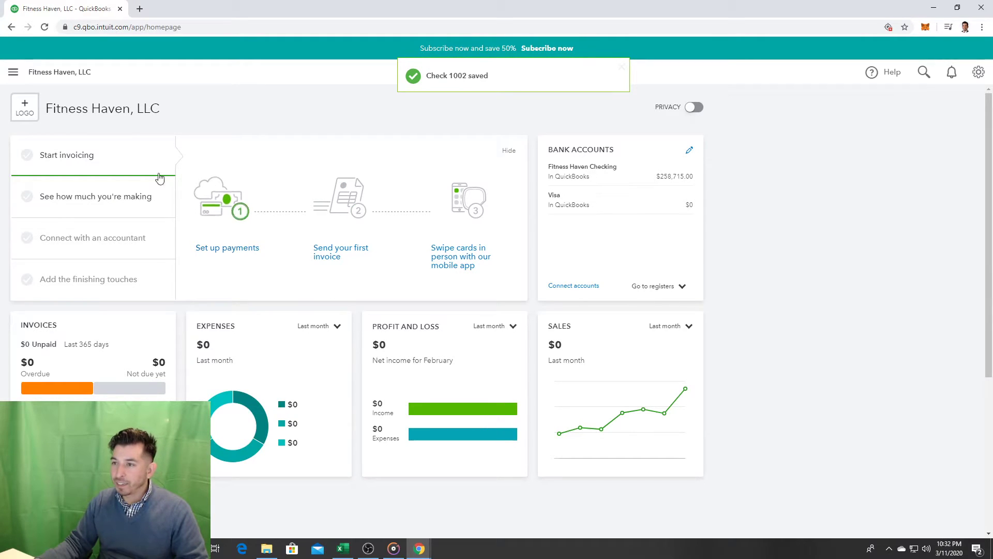
# Step: Expand the left navigation sidebar beside the dashboard
pyautogui.click(14, 73)
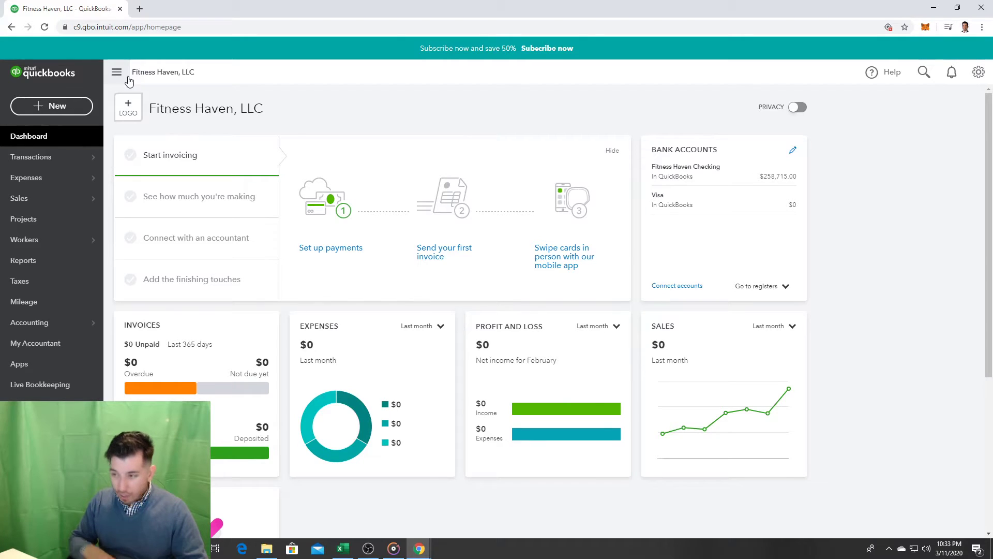
# Step: Open Profit and Loss from Reports, showing Legal 1,785.00 and Rent & Lease 1,500.00
pyautogui.click(128, 80)
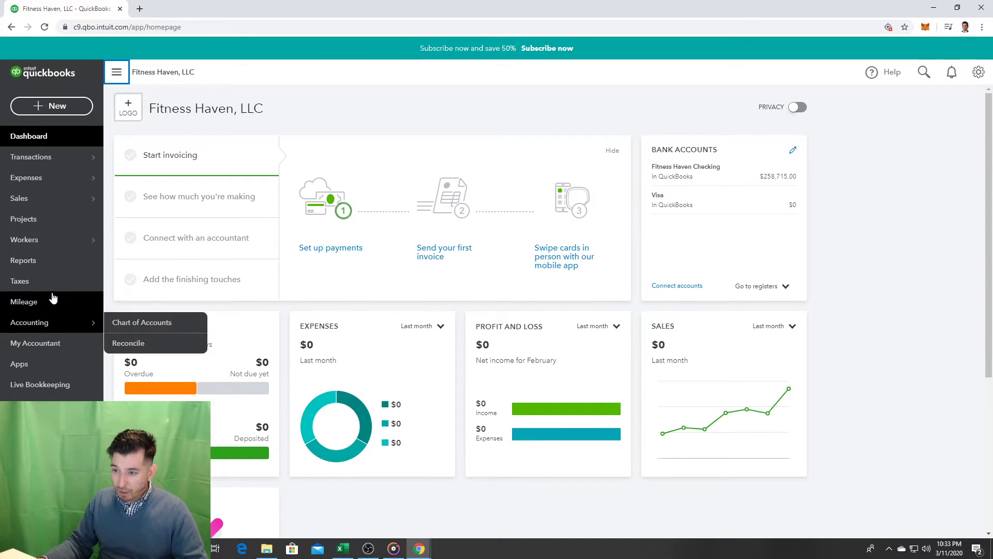
pyautogui.click(31, 262)
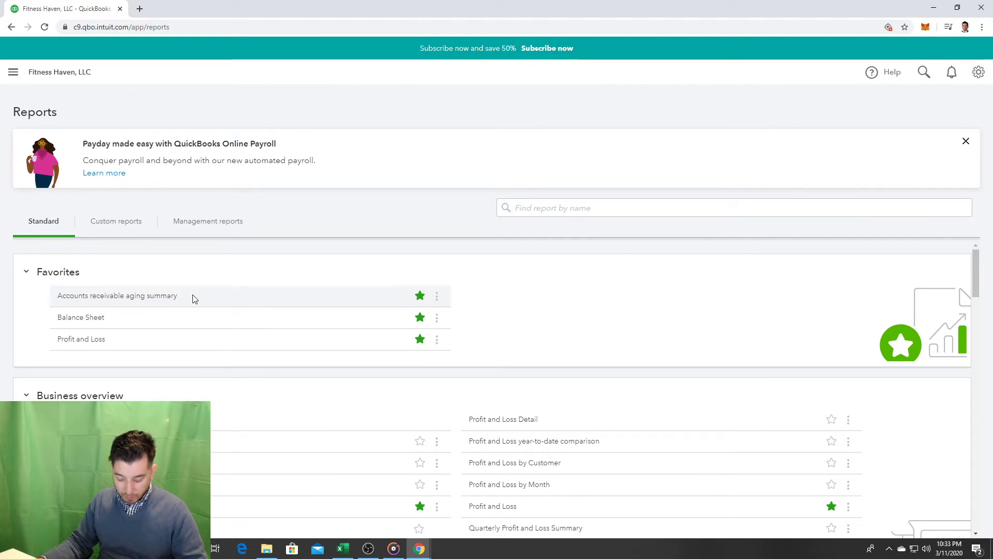
pyautogui.scroll(-2, 312, 386)
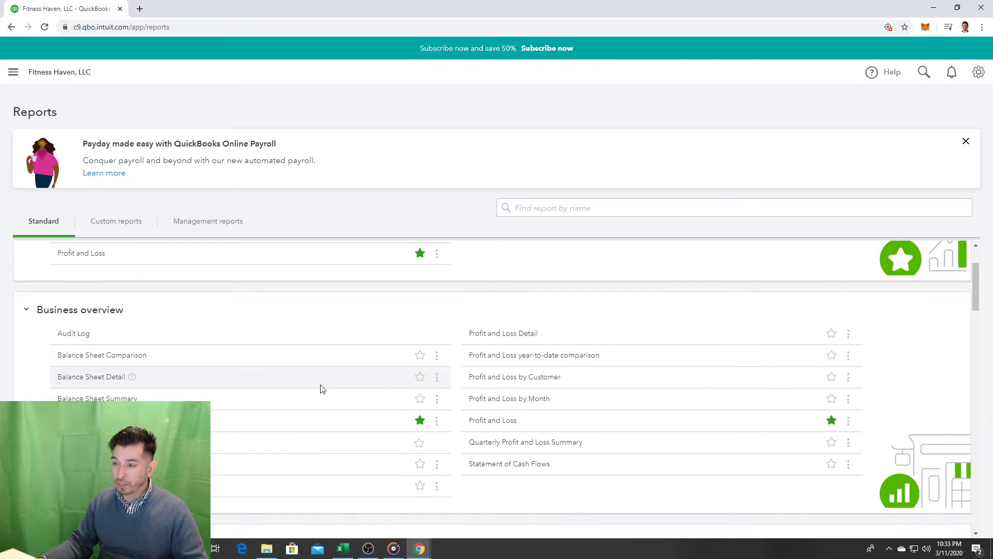
pyautogui.scroll(-2, 321, 389)
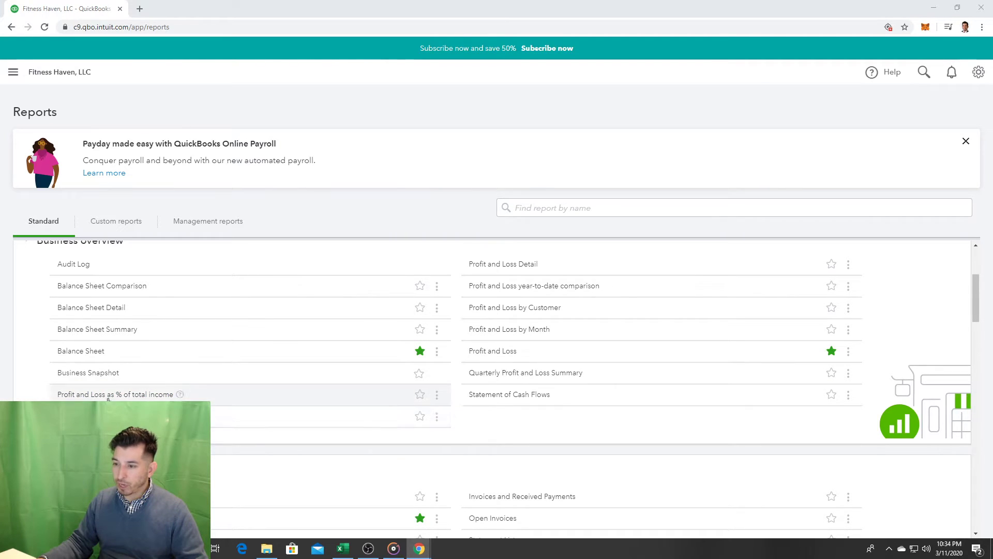
pyautogui.scroll(1, 209, 391)
pyautogui.scroll(-12, 210, 409)
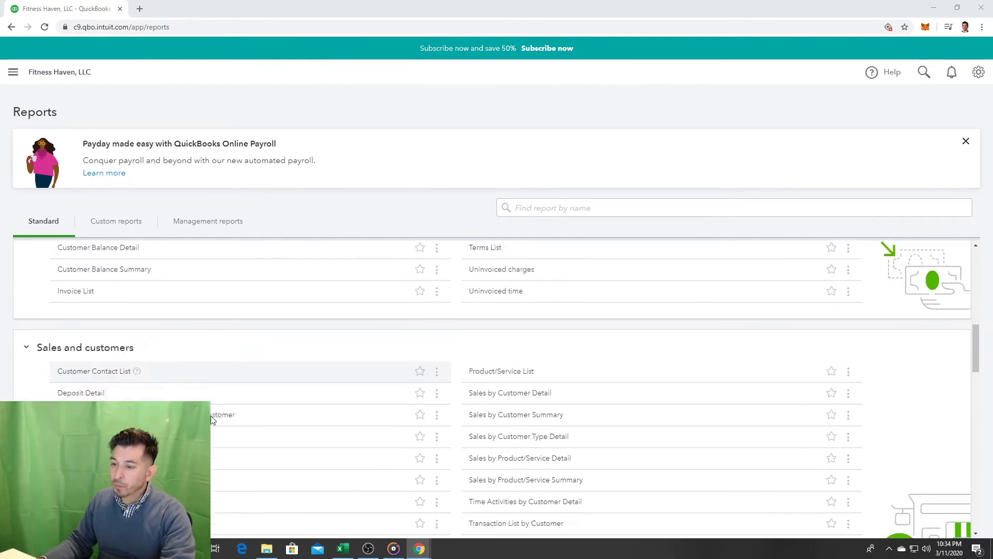
pyautogui.scroll(-15, 210, 420)
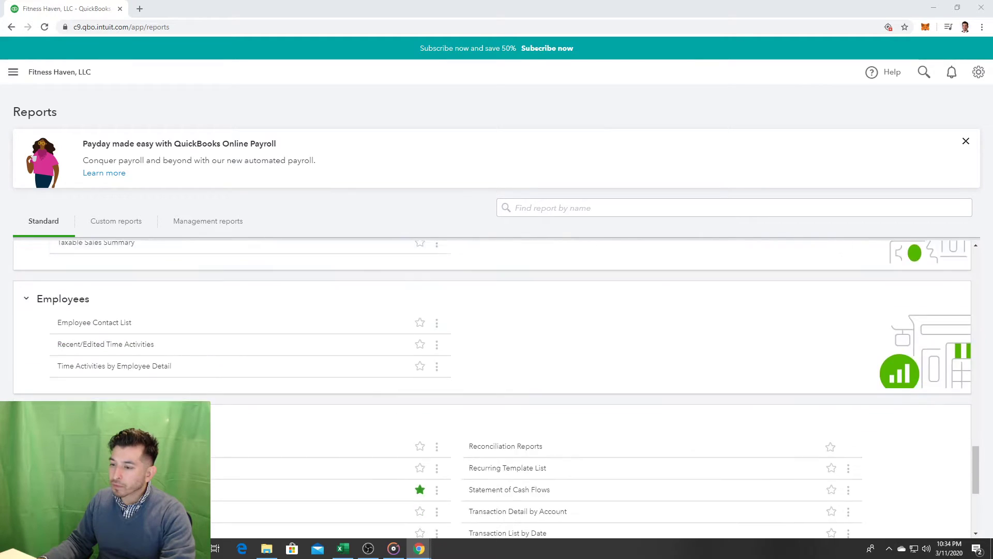
pyautogui.click(83, 410)
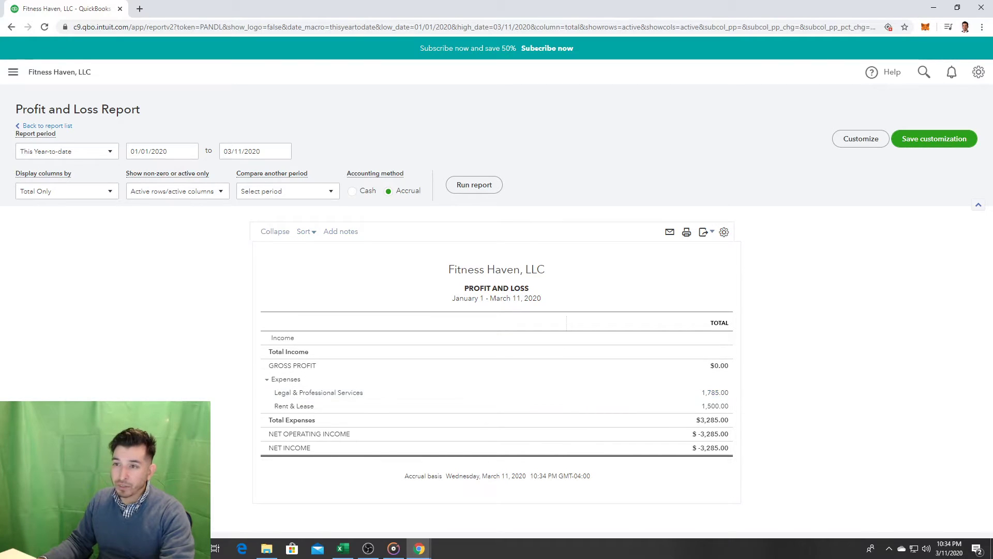
# Step: Expand the left navigation bar beside the January–March 2020 Profit and Loss report, pointing at Accounting
pyautogui.click(13, 72)
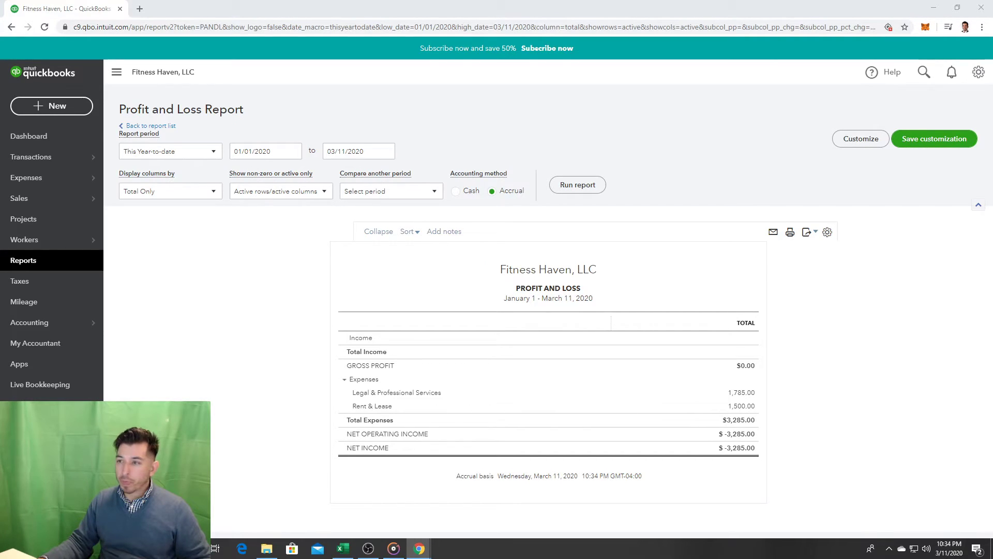
pyautogui.moveTo(5, 326)
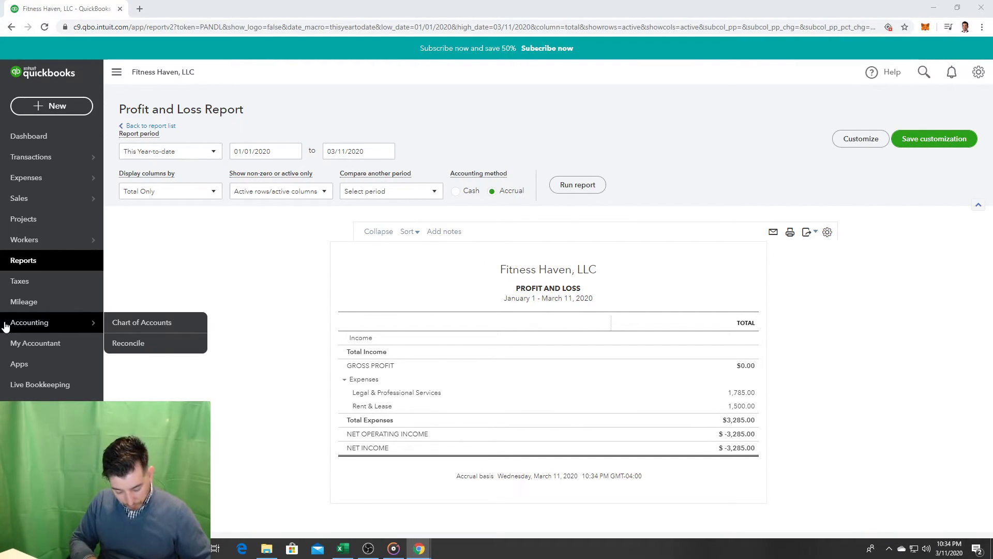
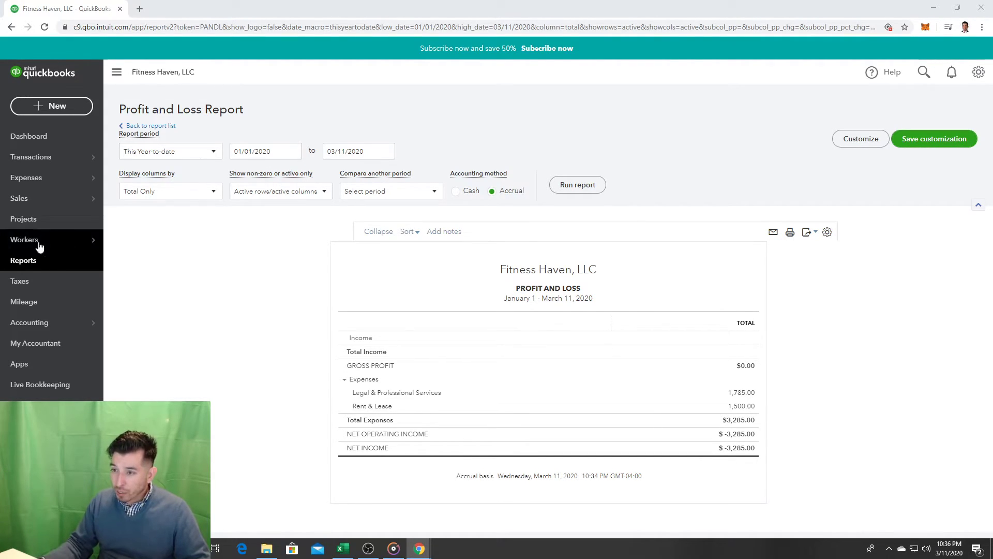
# Step: Start a new check #1003 from + New and make it payable to Curtis Contractors
pyautogui.click(73, 107)
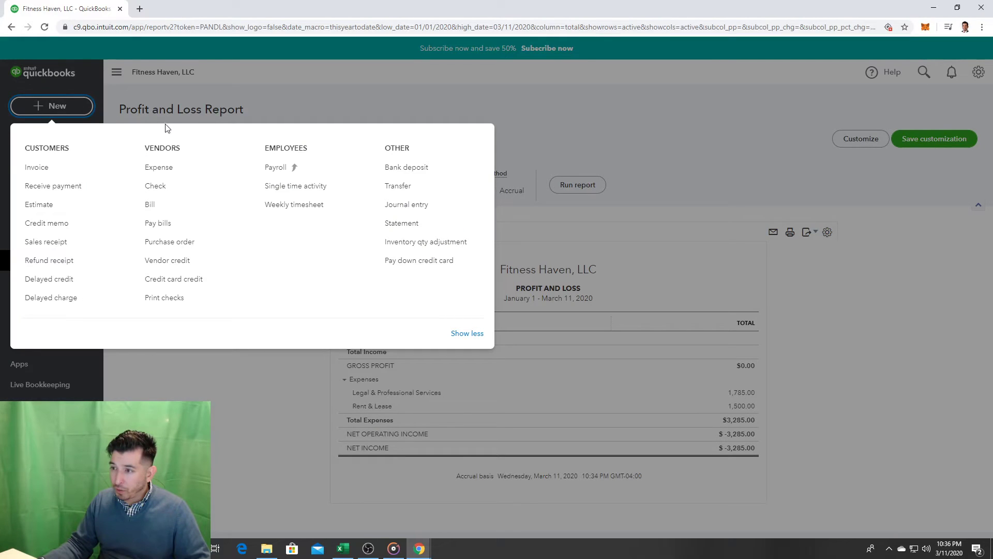
pyautogui.click(162, 188)
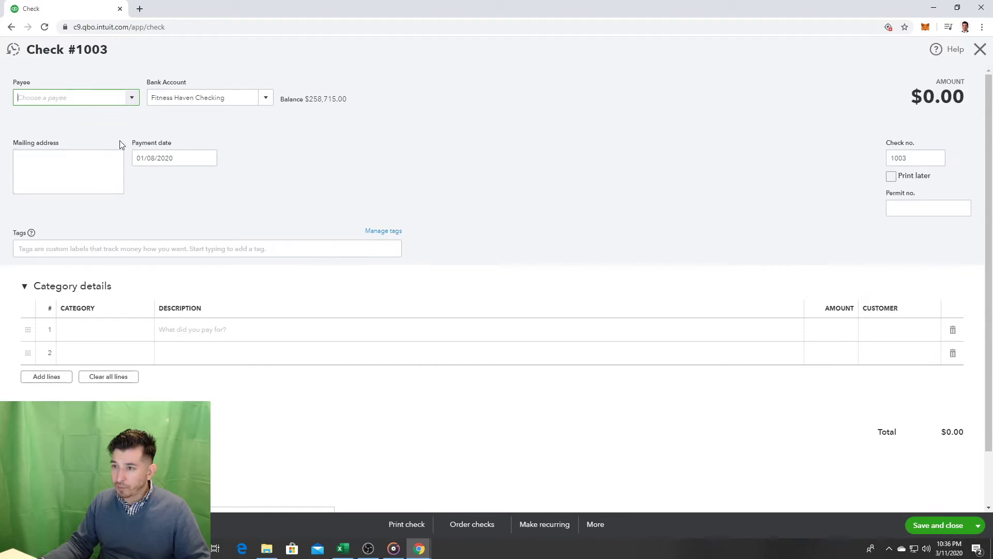
pyautogui.click(132, 99)
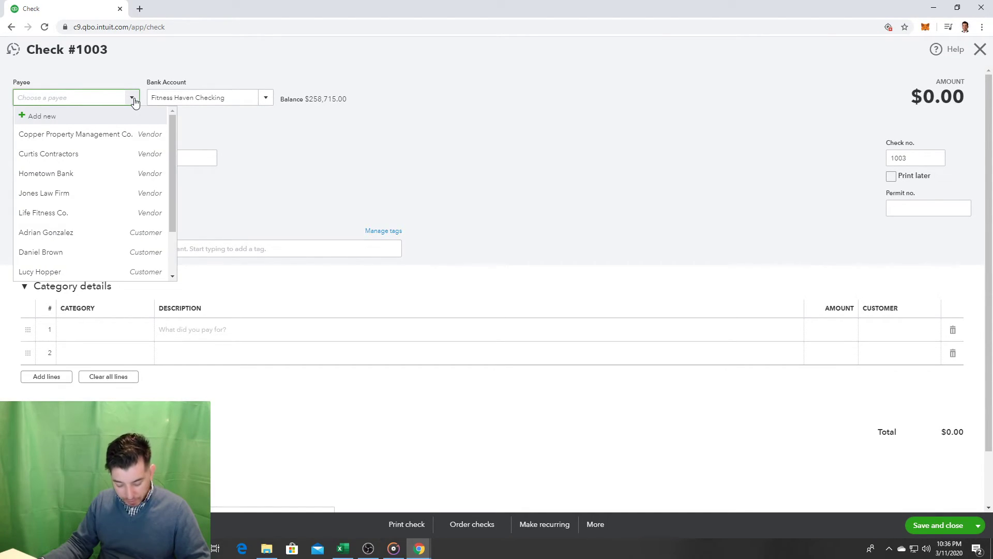
pyautogui.click(98, 153)
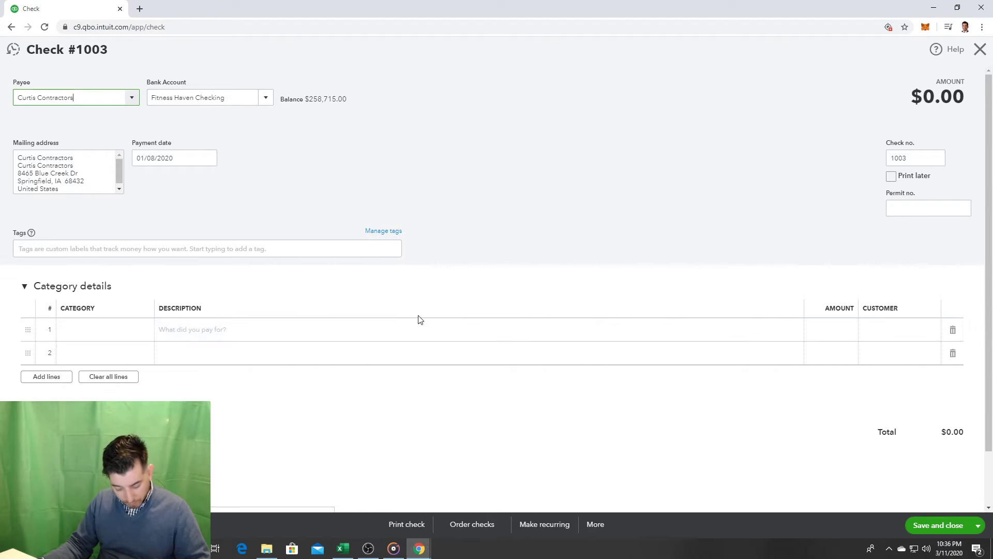
# Step: Enter 'Leasehold Improvements' as line 1's category and choose to add it as a new account
pyautogui.click(109, 329)
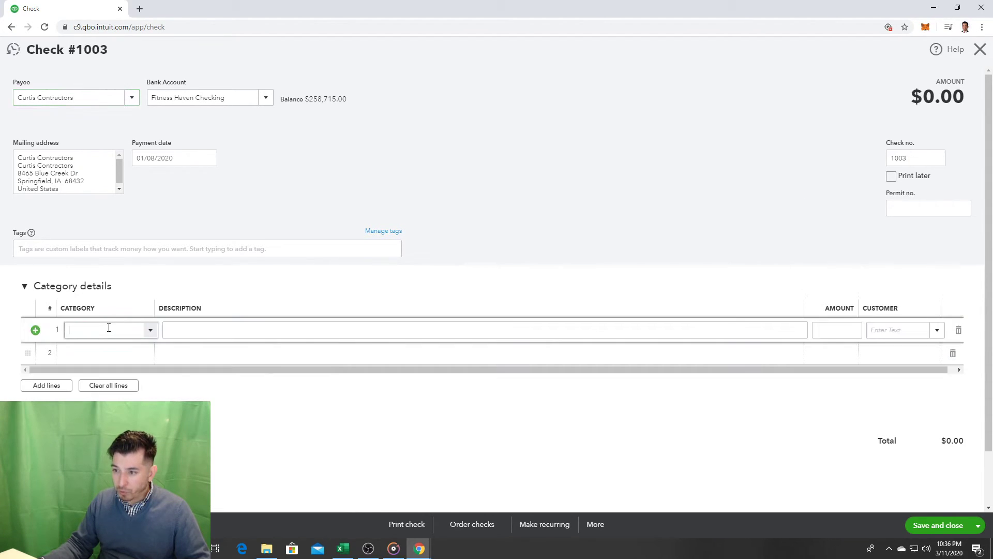
pyautogui.write('Lea')
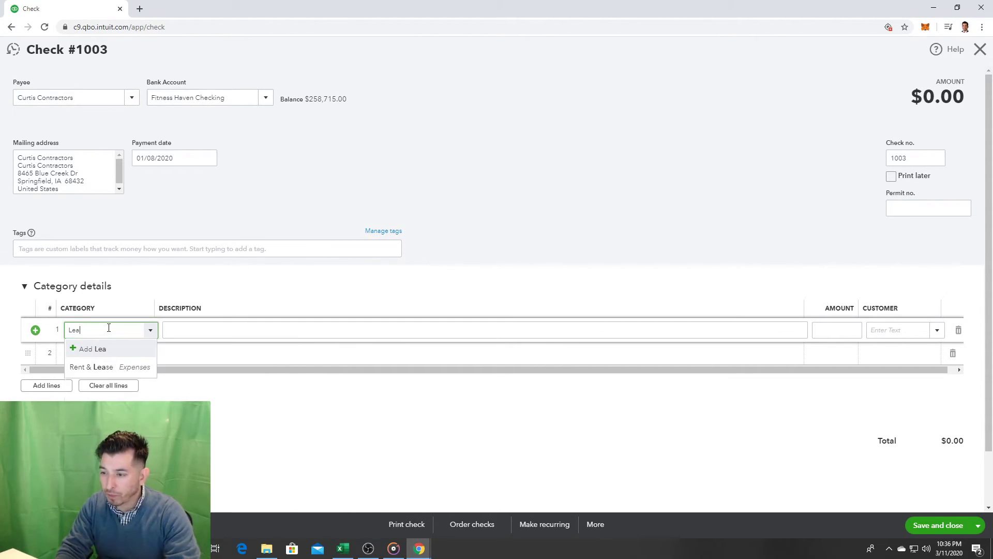
pyautogui.write('sehold')
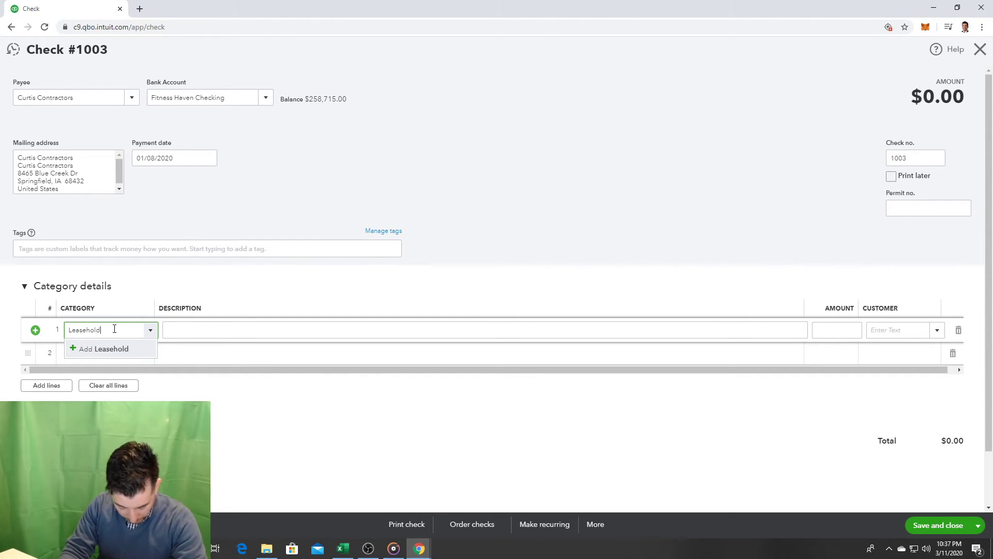
pyautogui.write('Improvements')
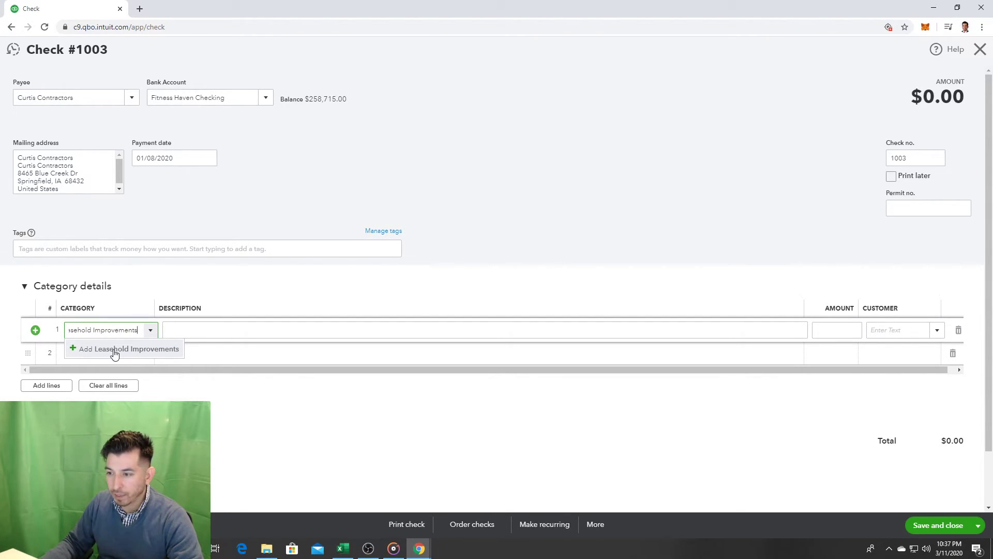
pyautogui.click(114, 350)
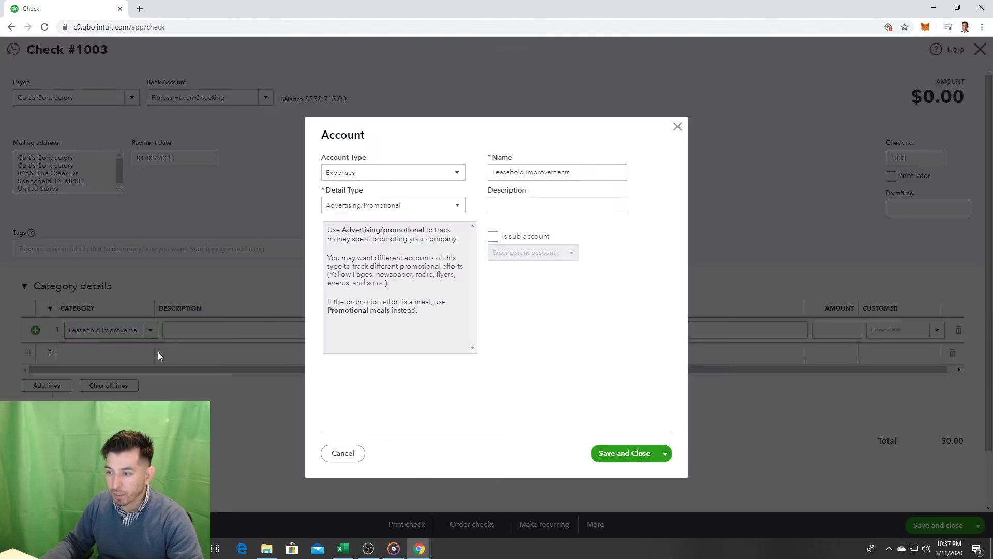
# Step: Set the new account's detail type to Rent or Lease of Buildings
pyautogui.click(415, 217)
pyautogui.press('l')
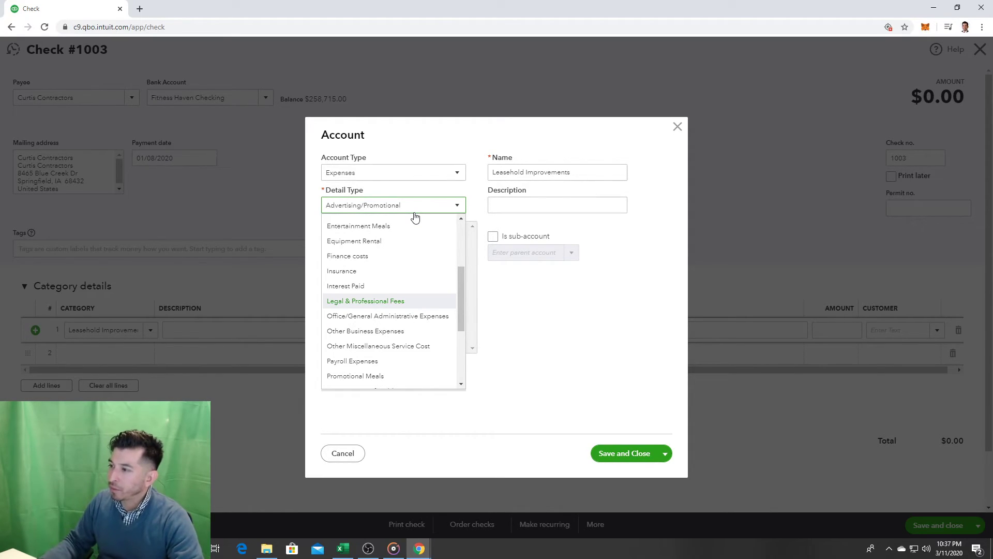
pyautogui.click(415, 217)
pyautogui.click(418, 205)
pyautogui.press('r')
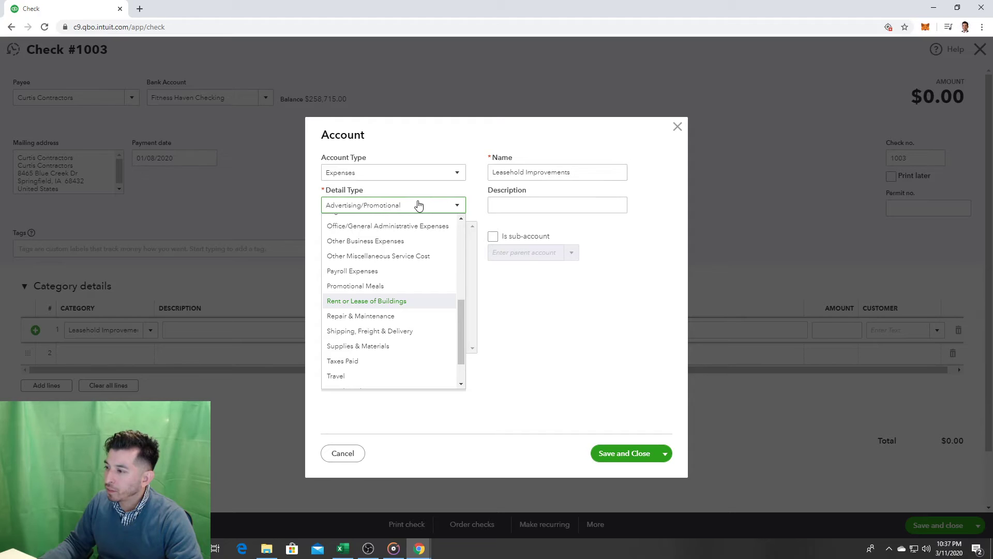
pyautogui.click(407, 302)
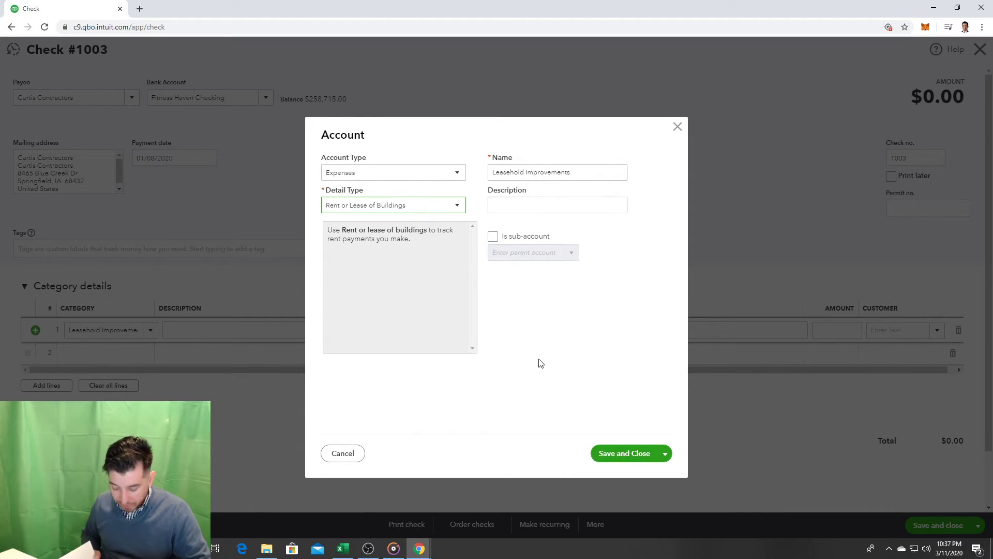
# Step: Change the account type to Other Assets and bring up its detail types
pyautogui.click(409, 172)
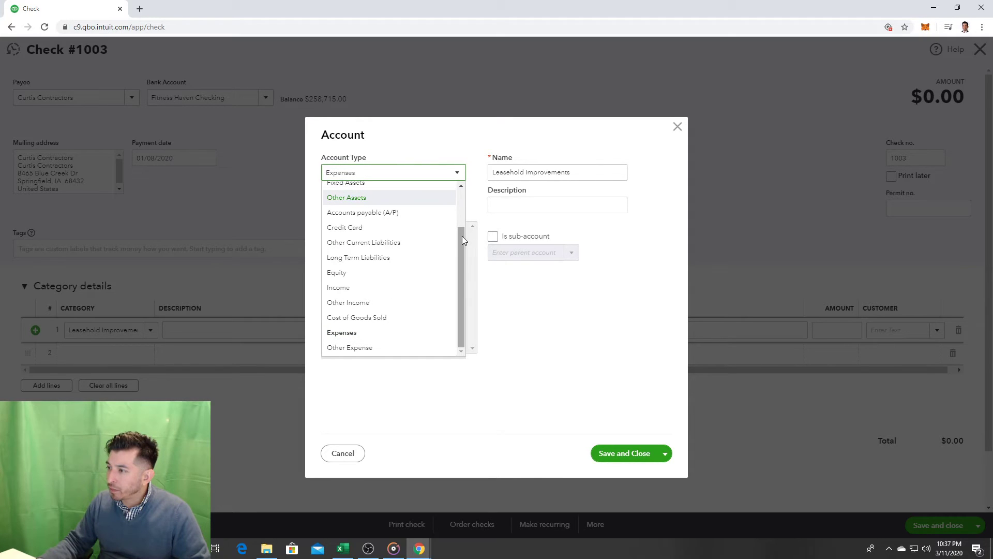
pyautogui.moveTo(462, 236); pyautogui.dragTo(454, 198)
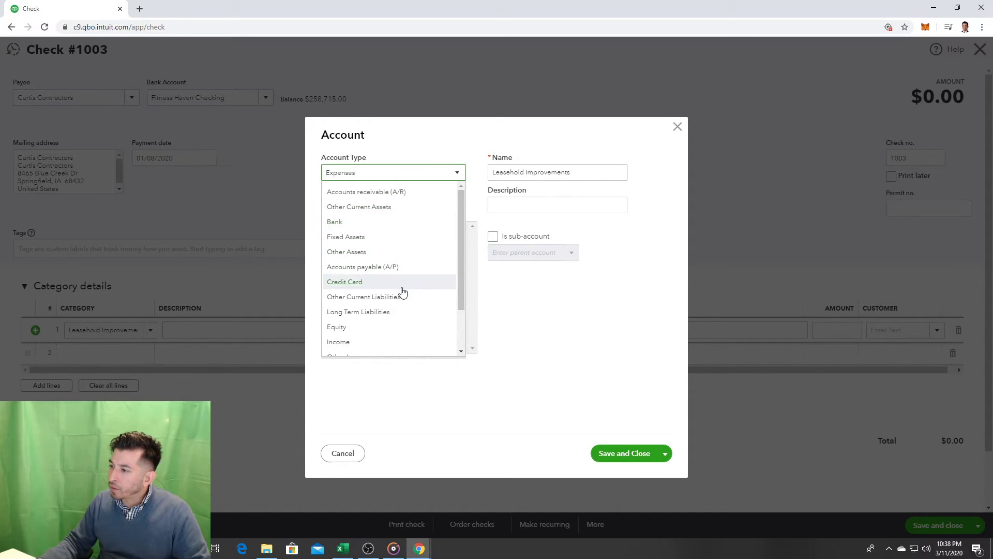
pyautogui.scroll(-1, 398, 311)
pyautogui.scroll(-3, 389, 301)
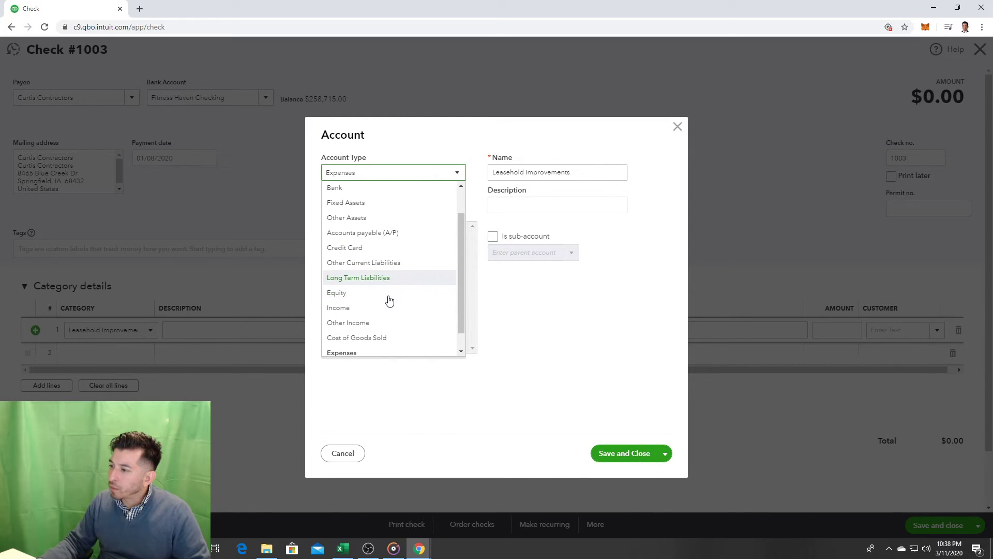
pyautogui.scroll(4, 381, 322)
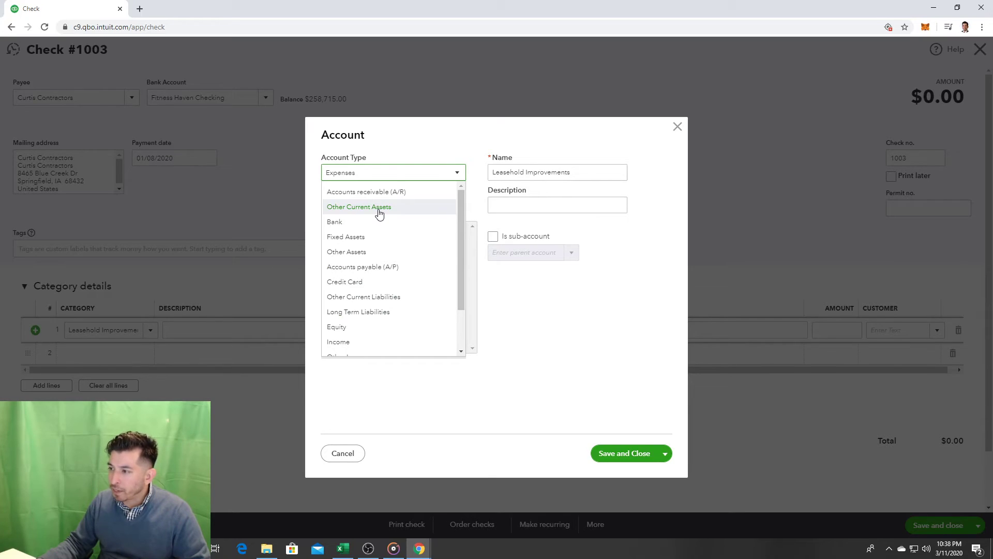
pyautogui.click(378, 253)
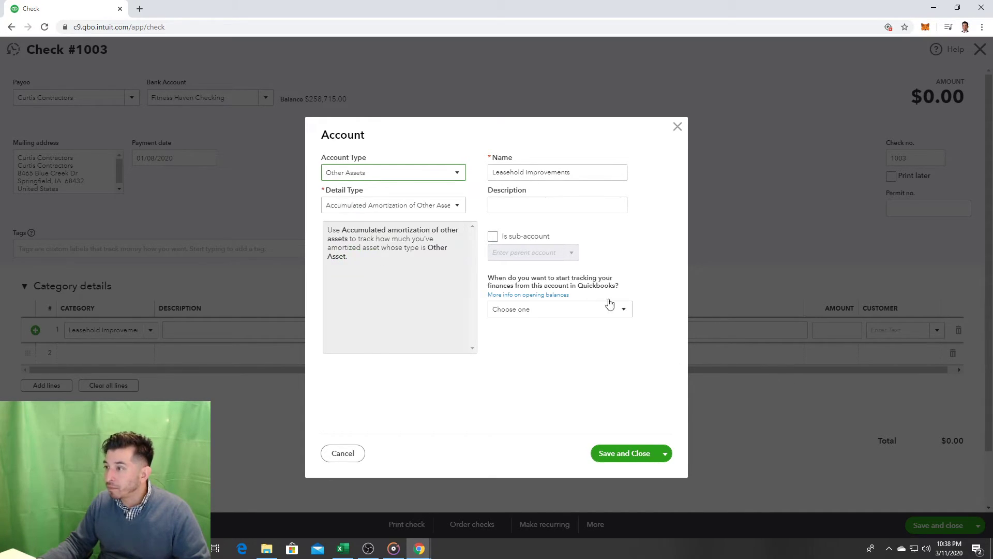
pyautogui.click(446, 211)
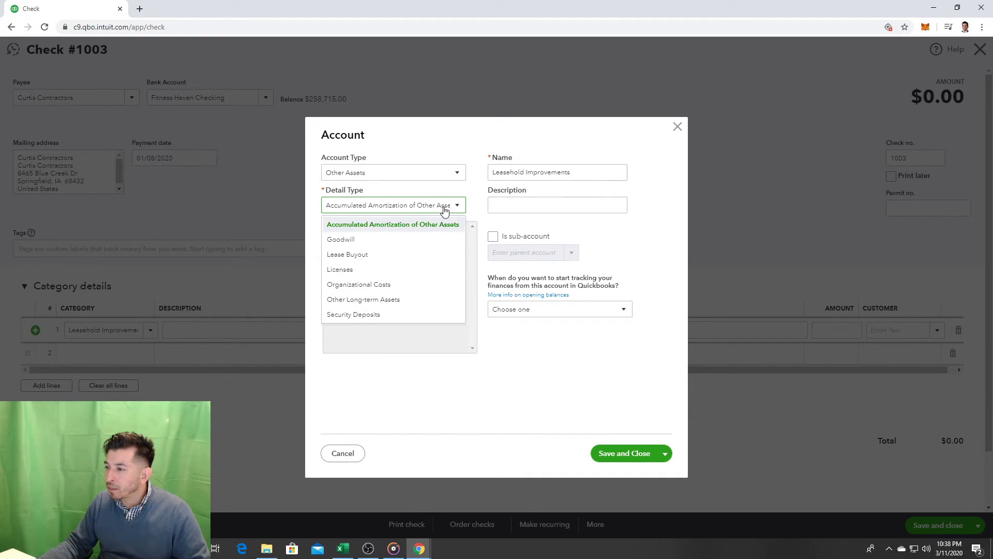
# Step: Make Leasehold Improvements a Fixed Assets account with Leasehold Improvements detail type and save it
pyautogui.click(403, 304)
pyautogui.click(388, 174)
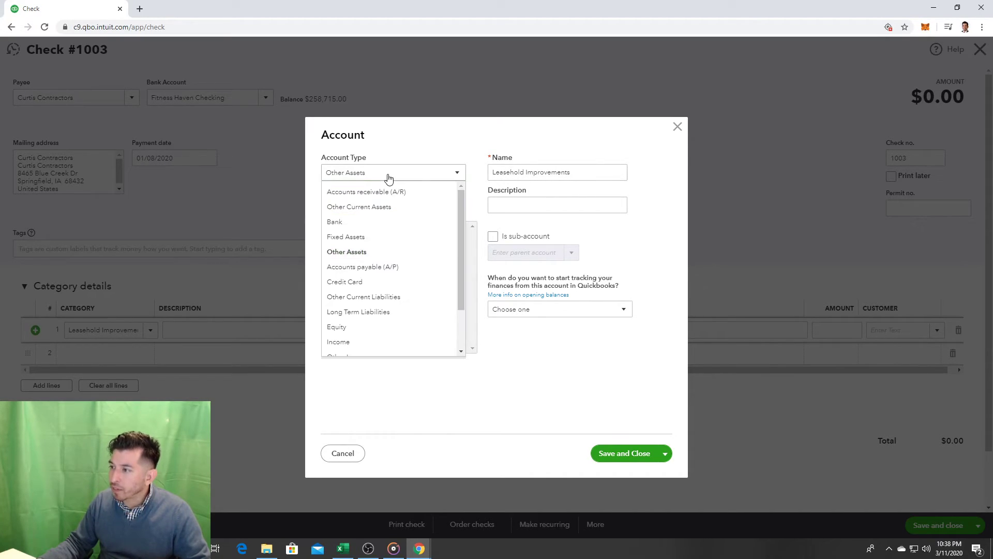
pyautogui.click(382, 238)
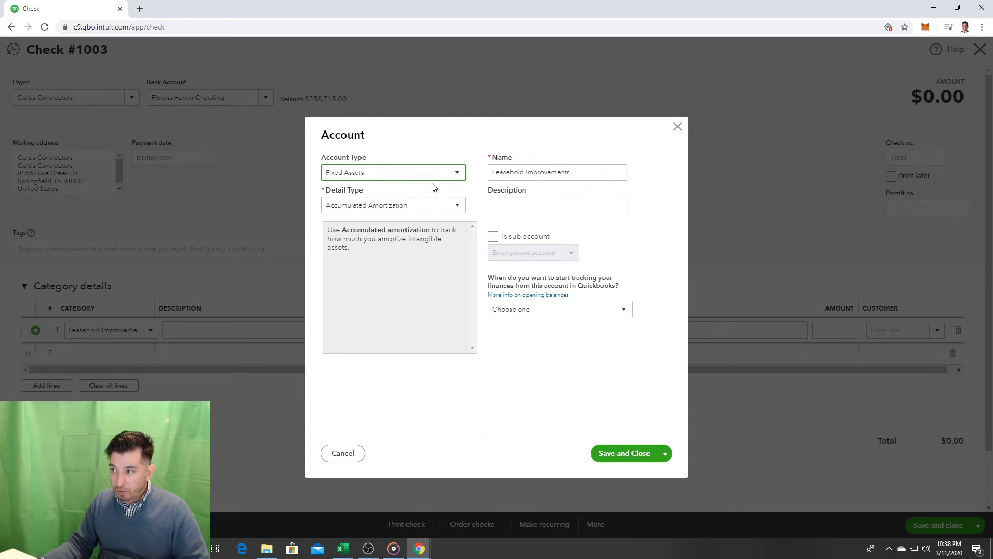
pyautogui.click(449, 209)
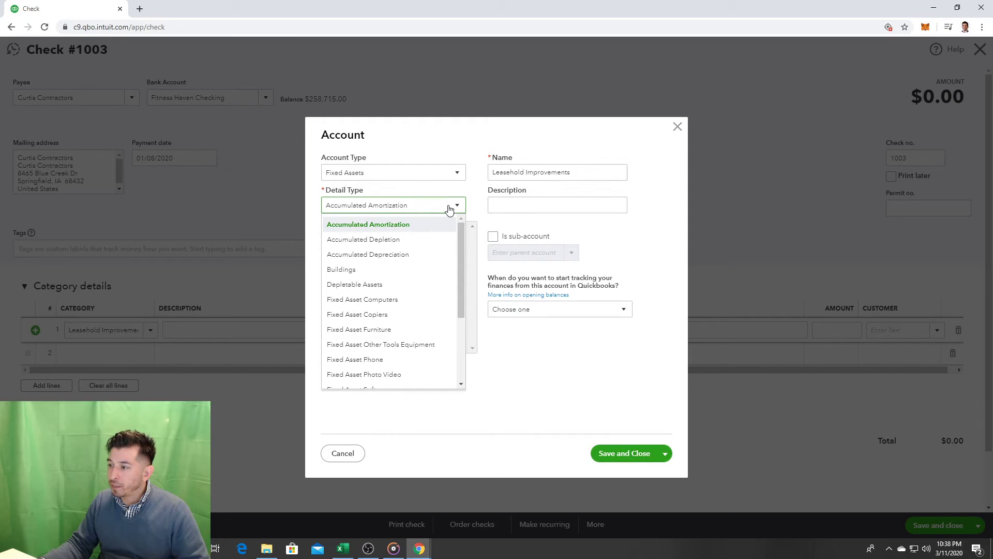
pyautogui.moveTo(458, 249); pyautogui.dragTo(460, 328)
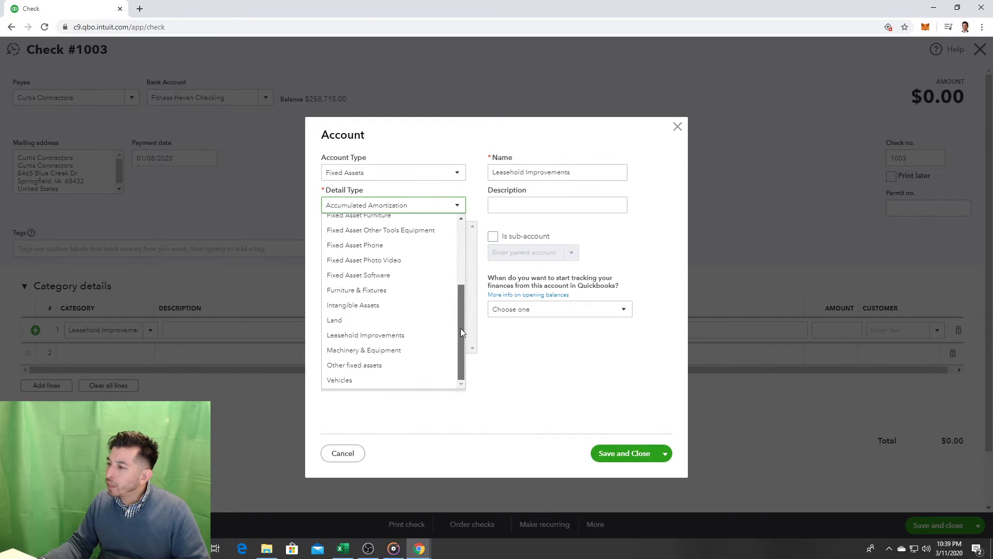
pyautogui.click(402, 336)
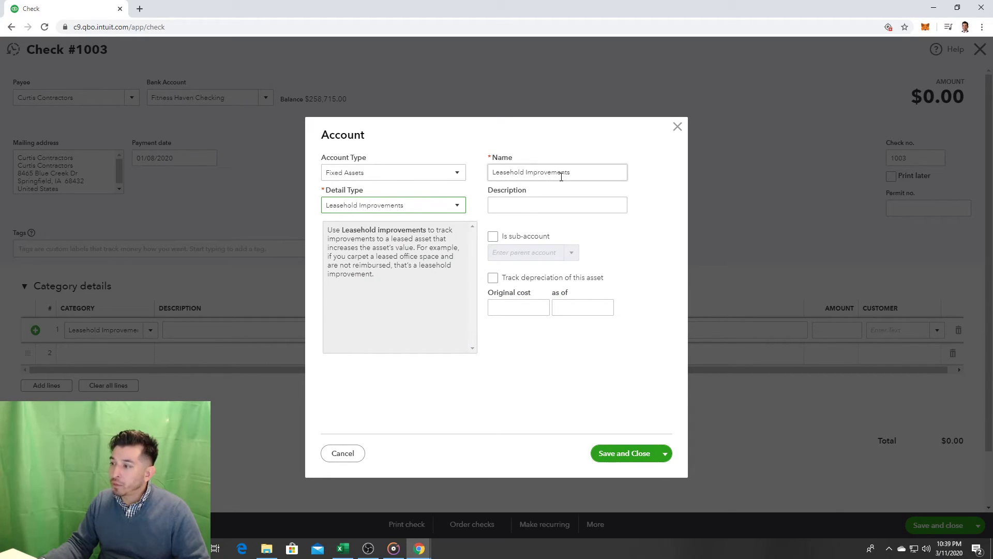
pyautogui.click(618, 453)
pyautogui.click(205, 328)
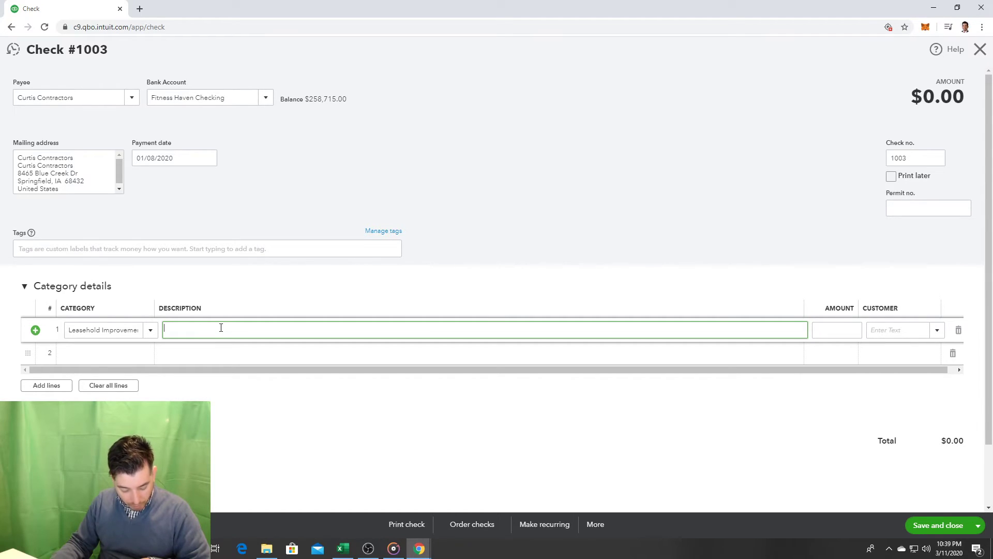
# Step: Enter 52,736.89 on the Leasehold Improvements line and save and close check 1003
pyautogui.click(848, 328)
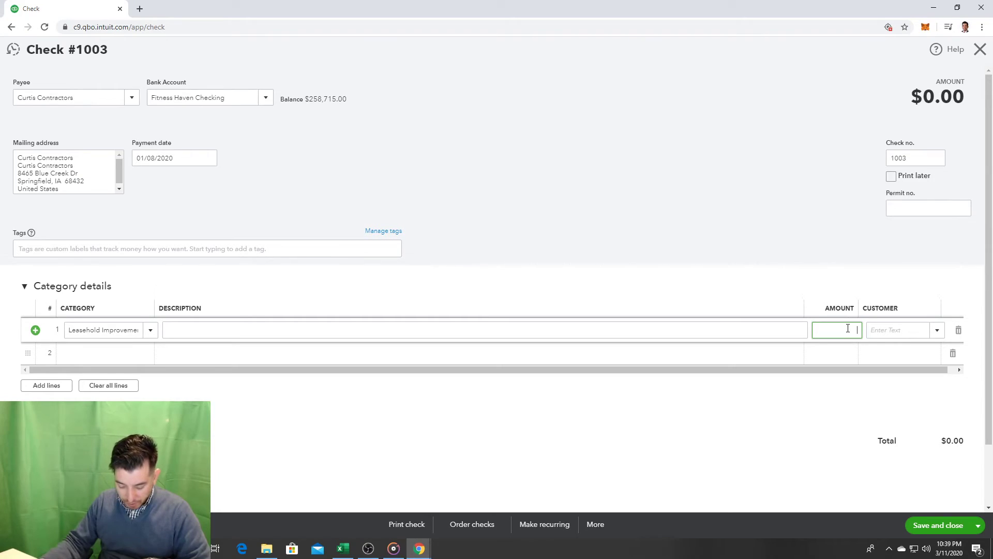
pyautogui.write('52')
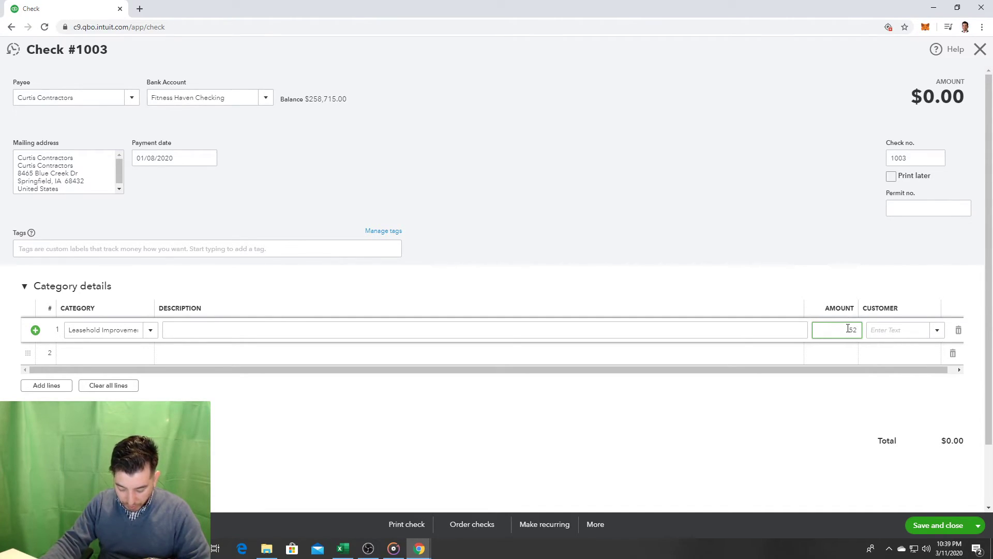
pyautogui.write(',736.89')
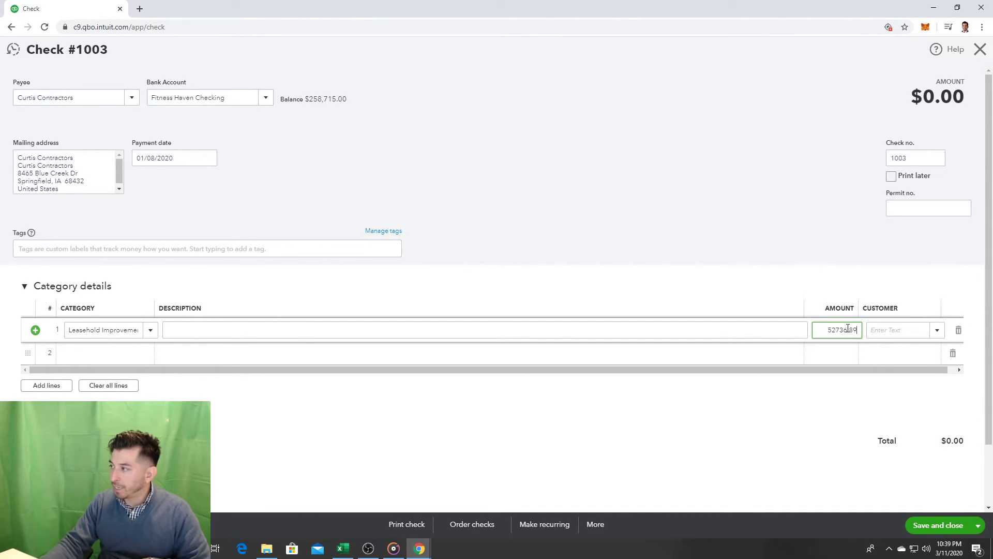
pyautogui.click(729, 153)
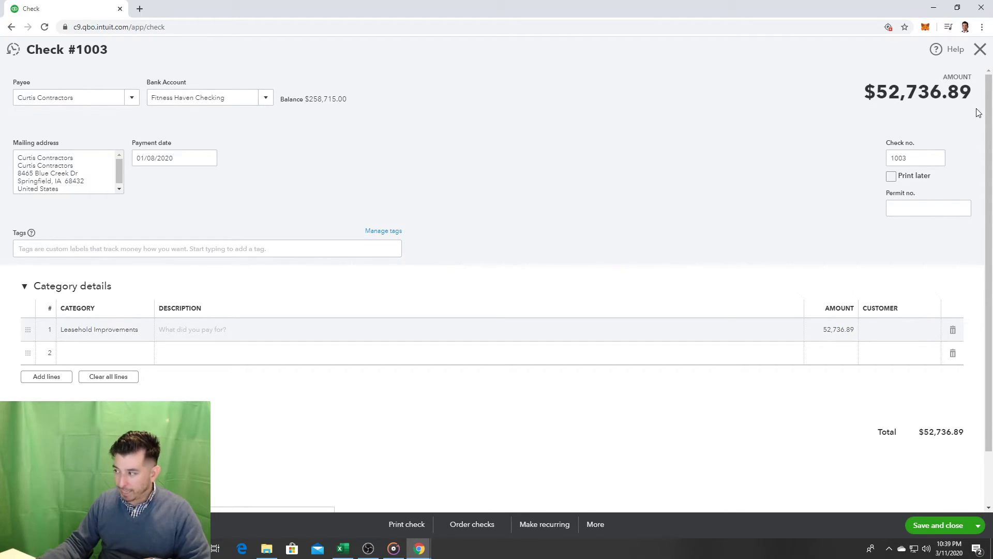
pyautogui.click(931, 525)
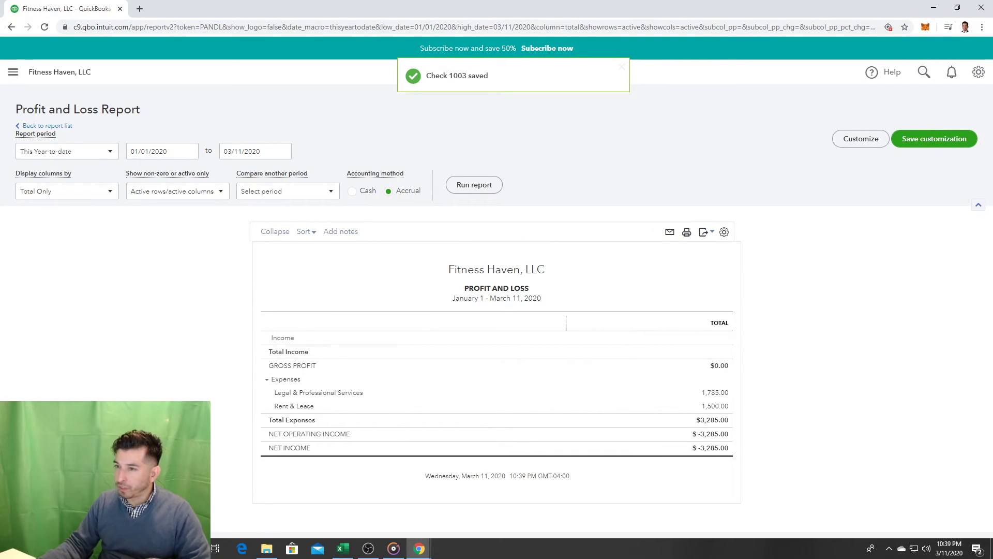
# Step: Search the Reports list for 'balanc' and open the Balance Sheet as of March 11, 2020
pyautogui.click(22, 73)
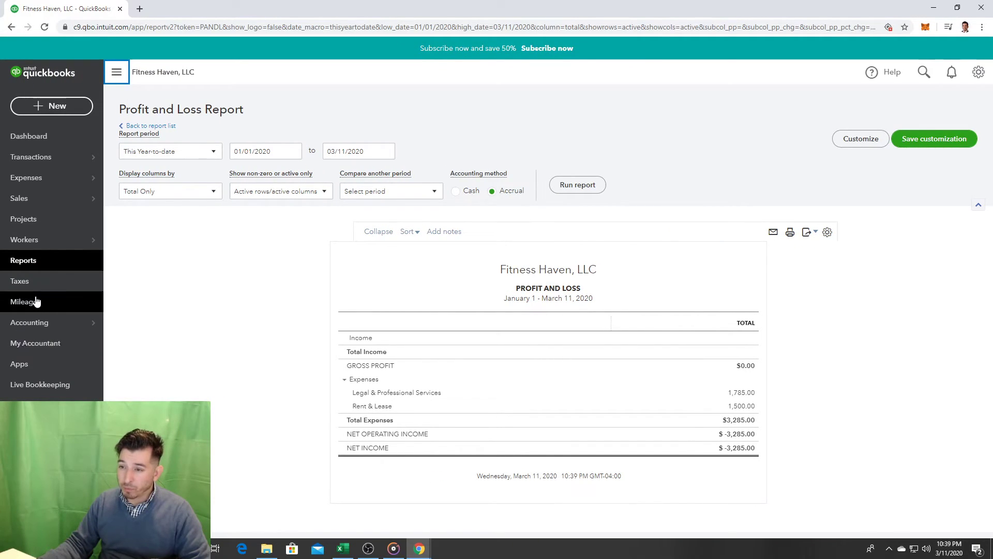
pyautogui.click(53, 261)
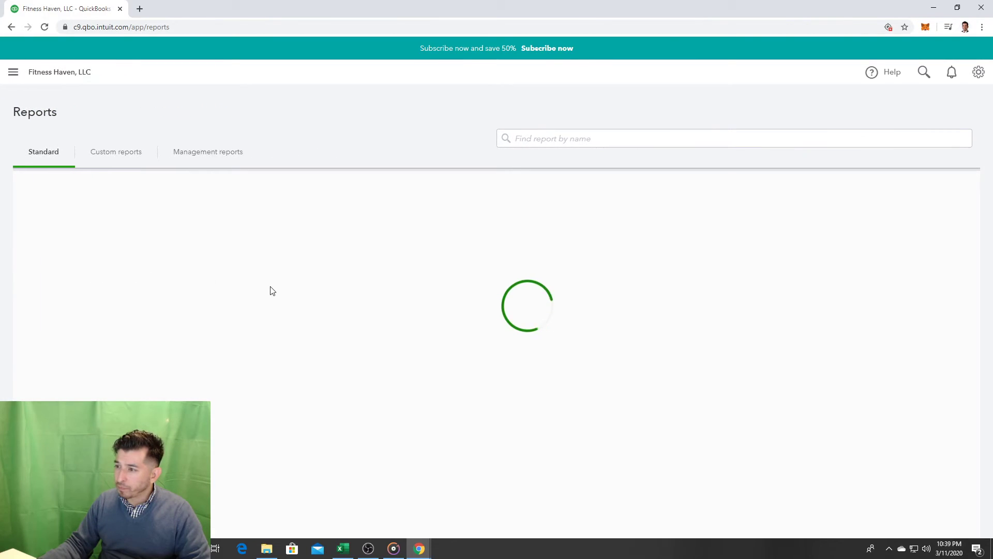
pyautogui.scroll(-2, 352, 312)
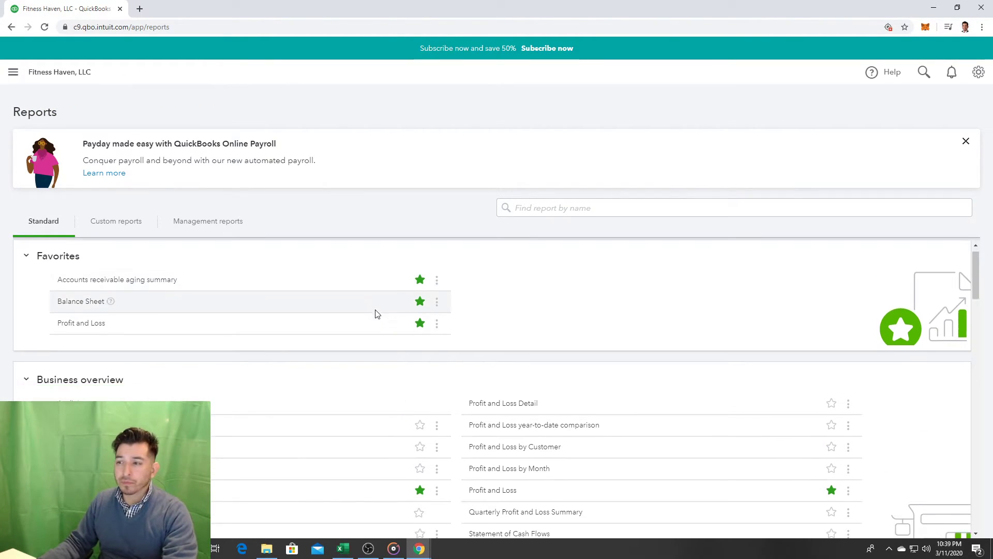
pyautogui.hotkey('ctrl', 'f')
pyautogui.write('balan')
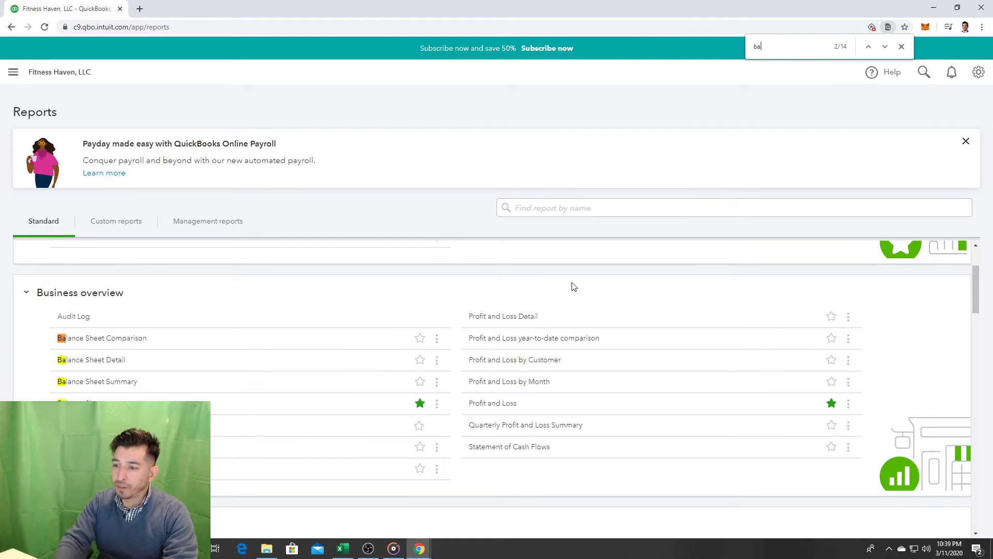
pyautogui.write('c')
pyautogui.click(80, 405)
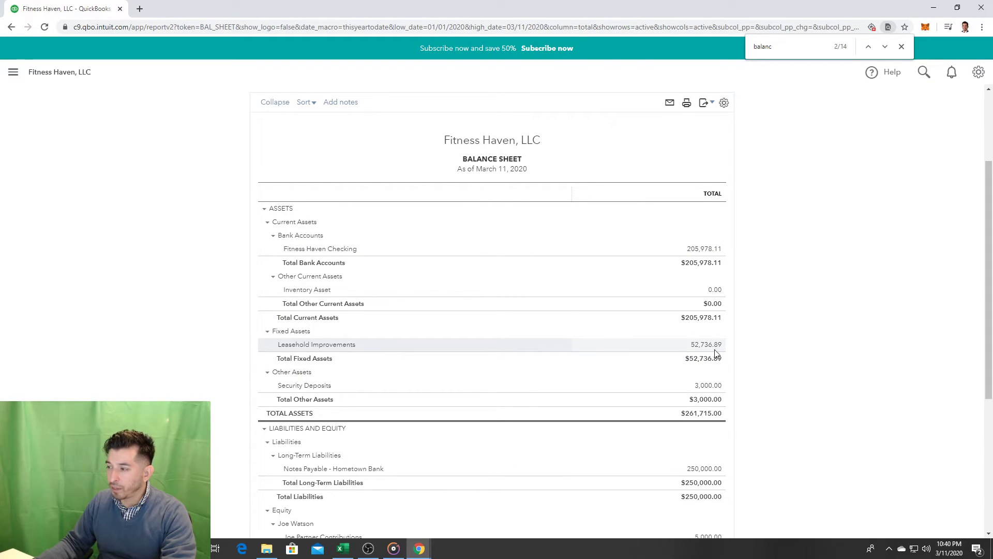
pyautogui.click(14, 72)
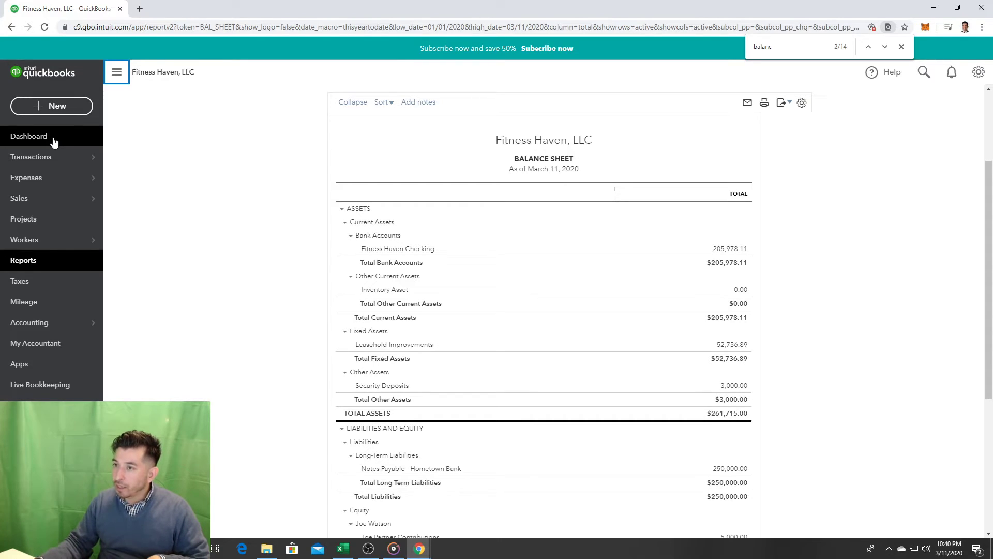
pyautogui.moveTo(45, 152)
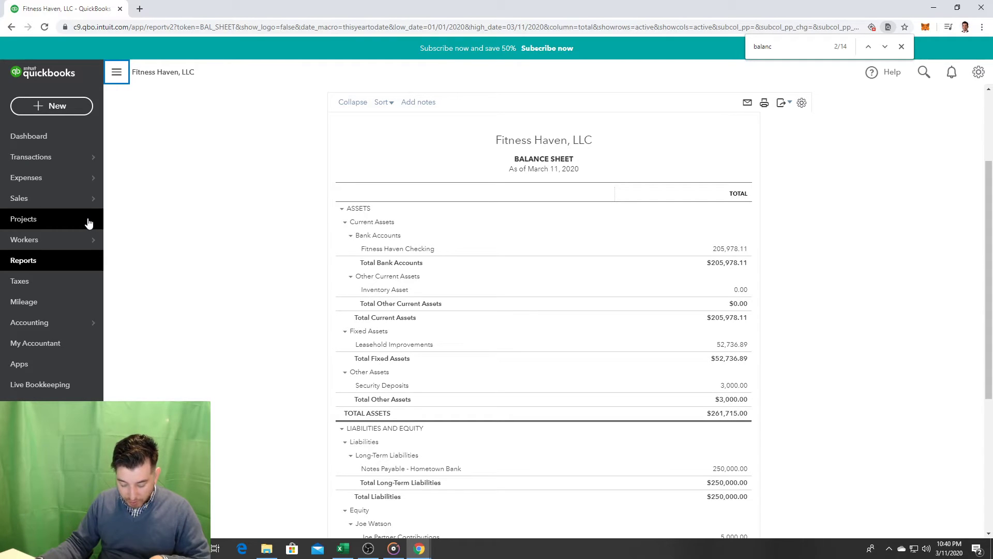
# Step: Start a new check #1004 payable to Life Fitness Co
pyautogui.click(58, 110)
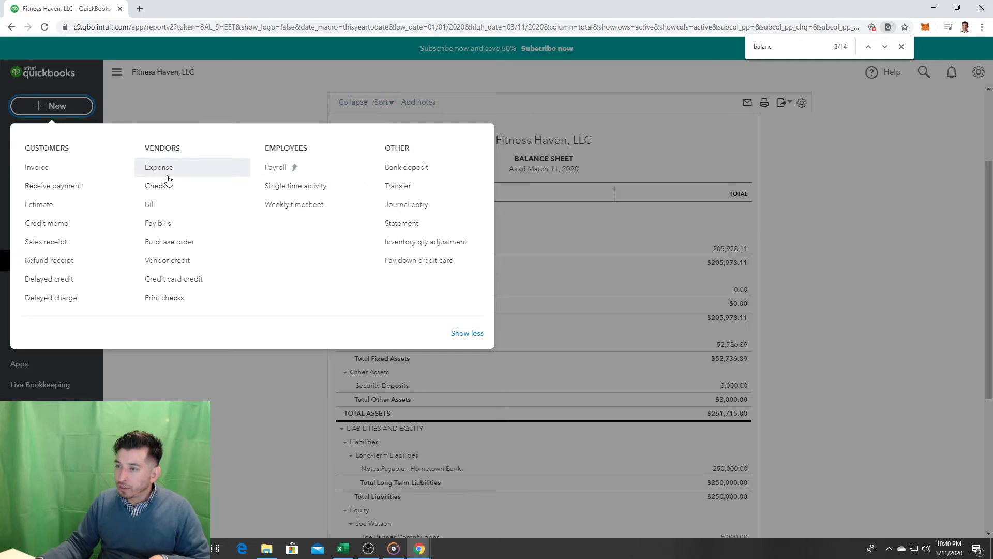
pyautogui.click(170, 190)
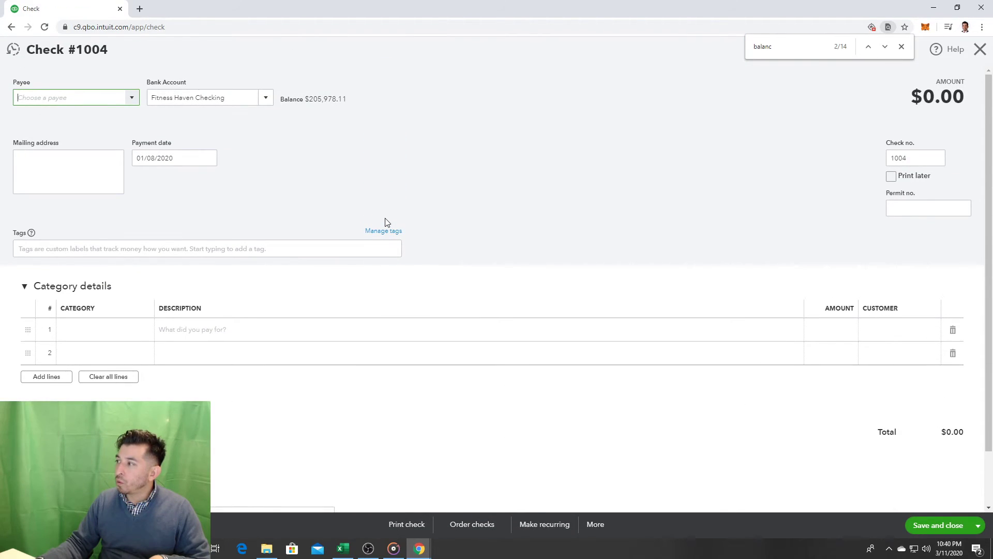
pyautogui.click(903, 46)
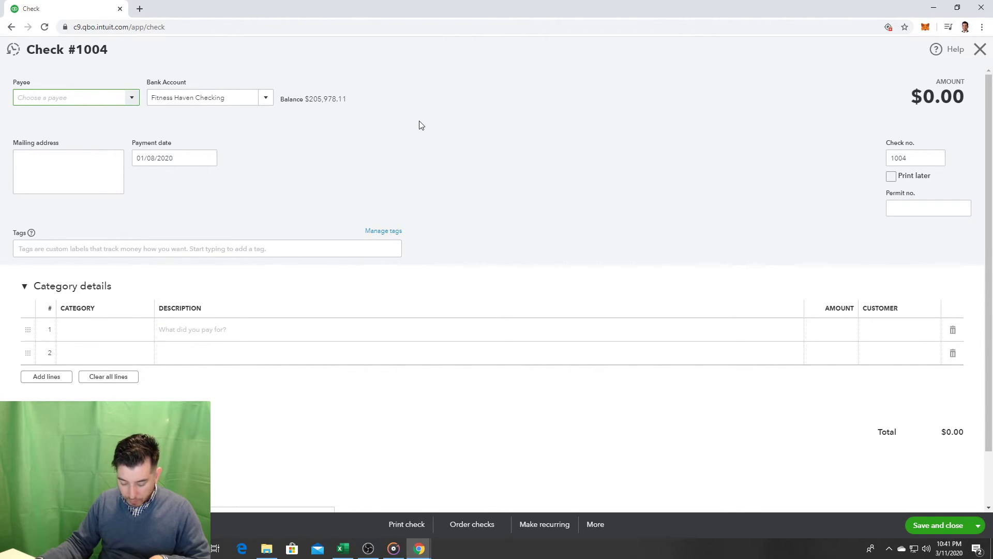
pyautogui.click(132, 98)
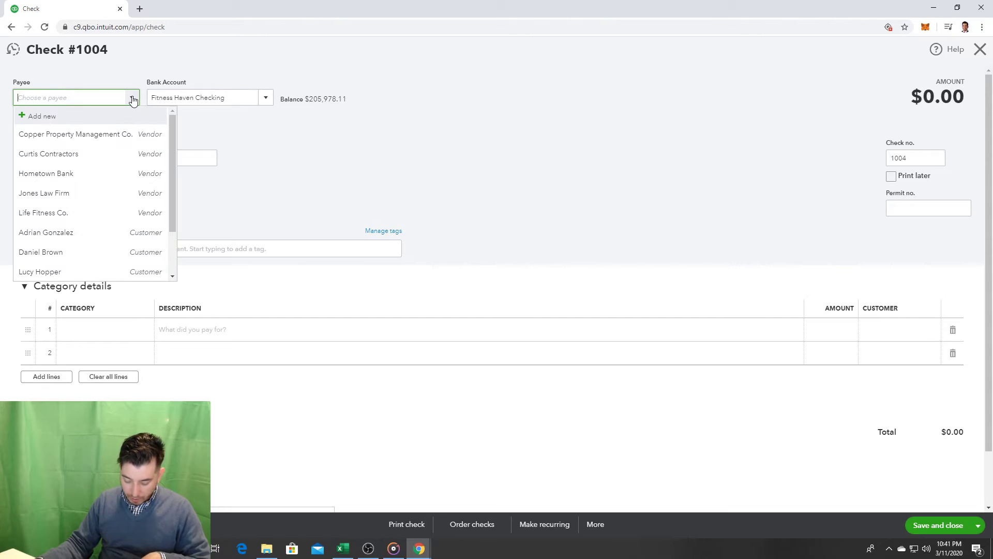
pyautogui.click(102, 214)
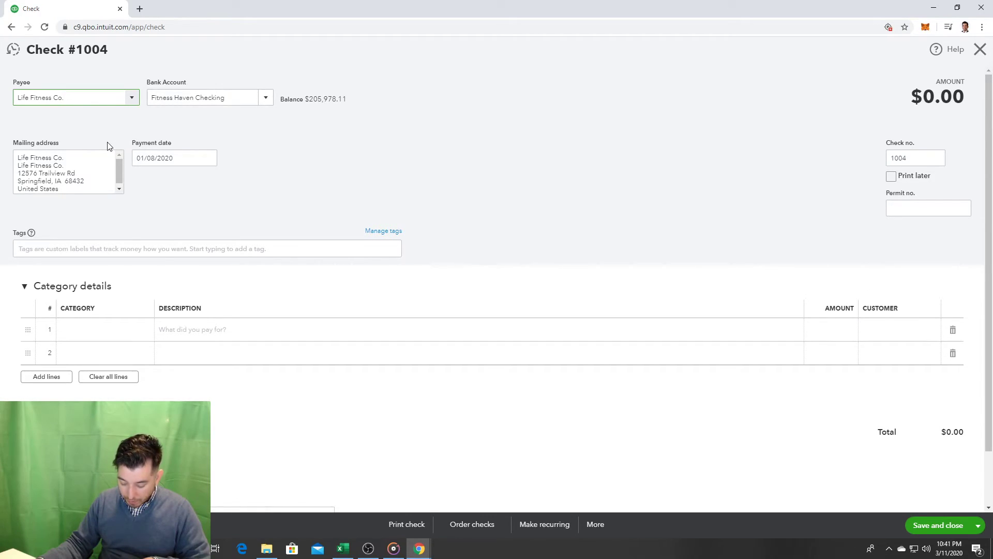
# Step: Enter the $80,000 amount on category line 1 and insert a blank line above it
pyautogui.click(843, 330)
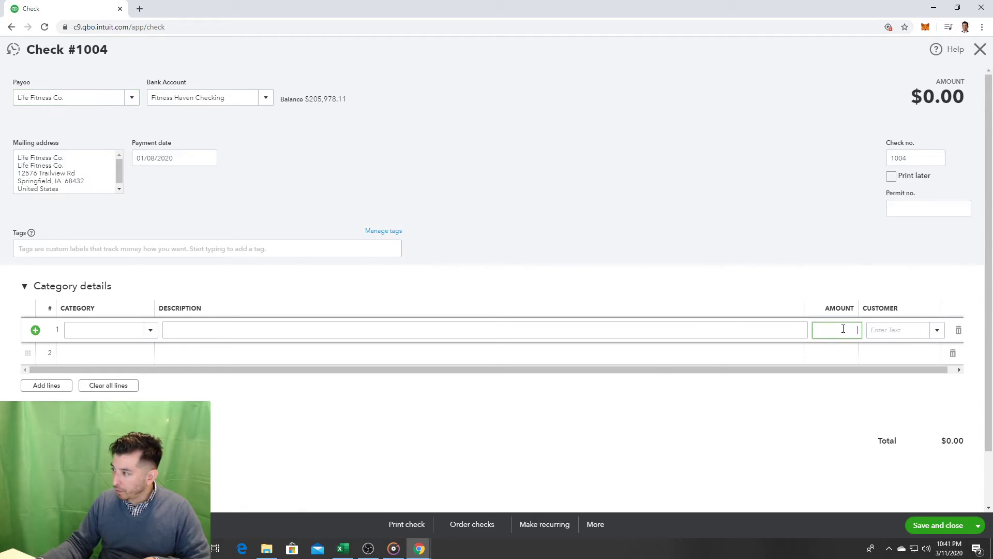
pyautogui.write('80000')
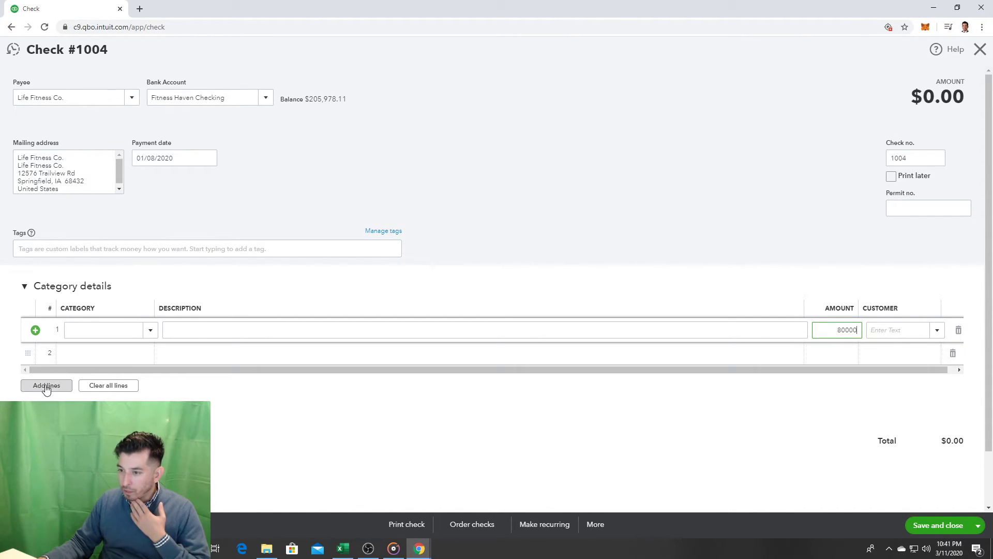
pyautogui.click(35, 331)
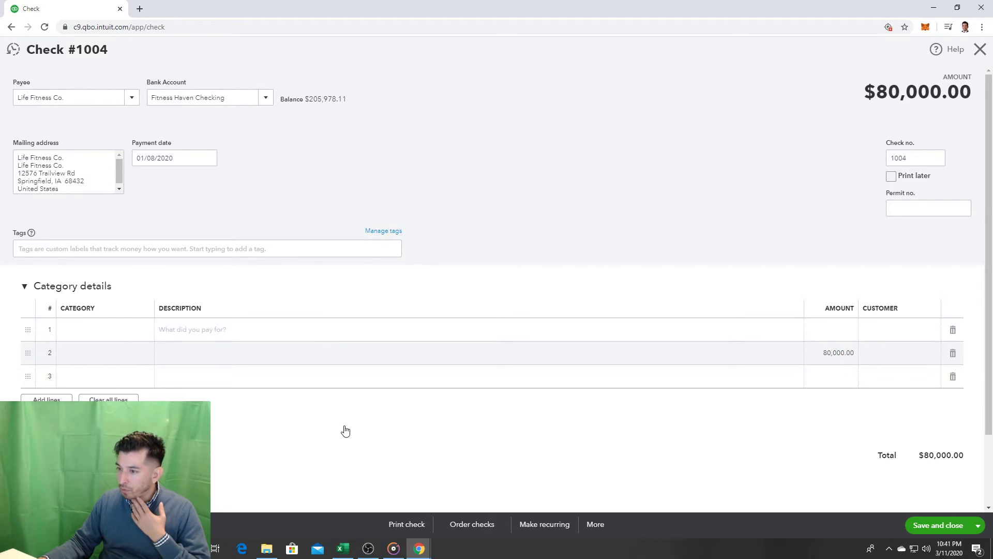
pyautogui.click(168, 330)
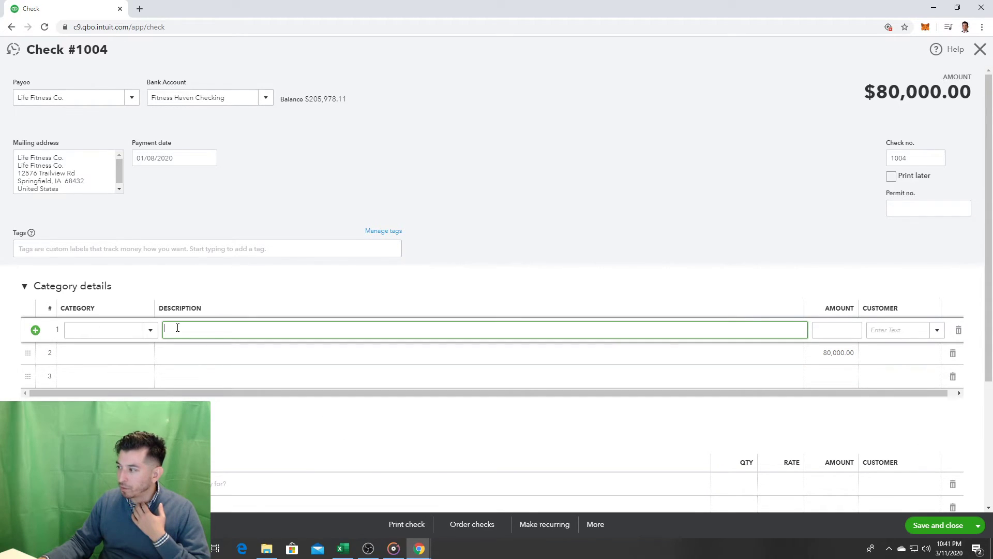
# Step: Insert three more blank category lines above the 80,000.00 amount
pyautogui.click(35, 331)
pyautogui.click(83, 334)
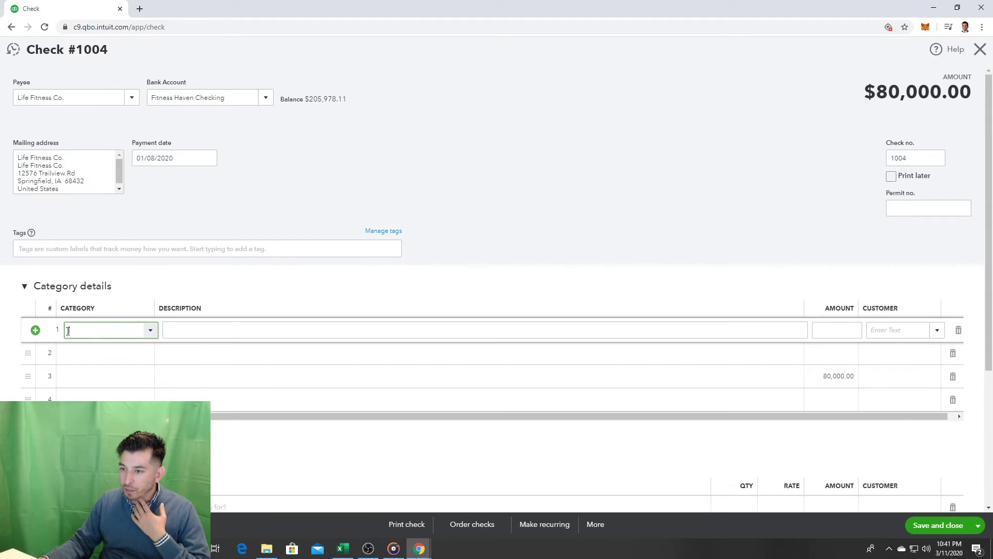
pyautogui.click(35, 331)
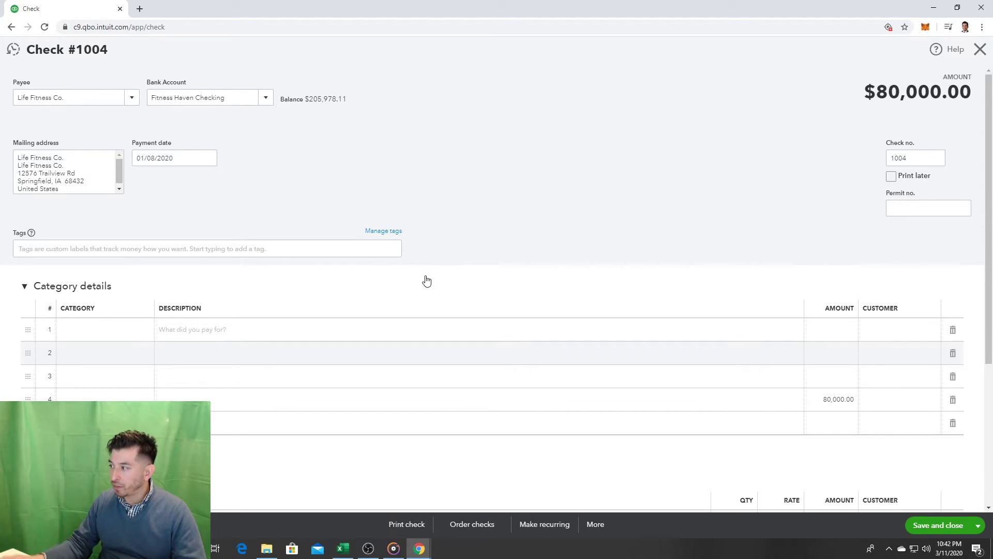
pyautogui.click(835, 330)
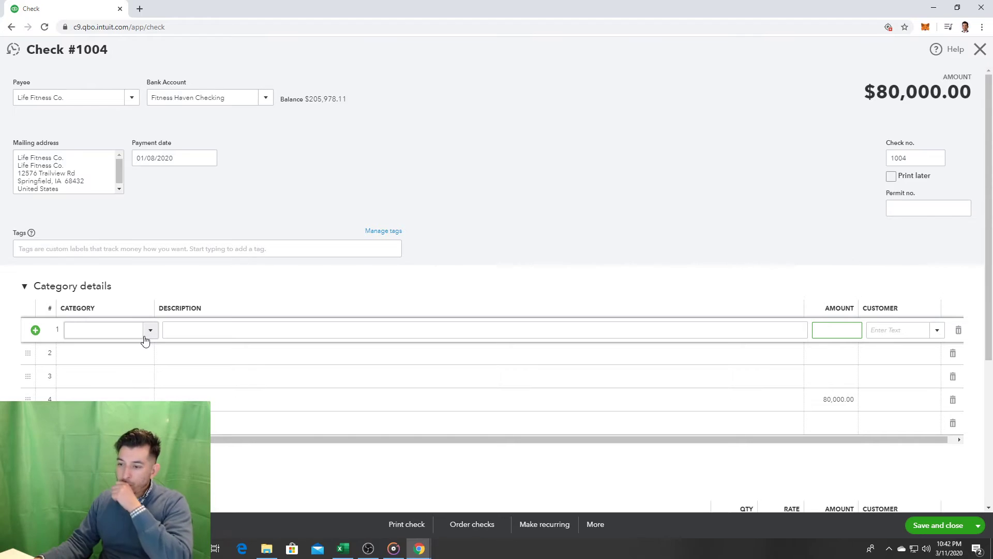
pyautogui.scroll(-2, 249, 295)
pyautogui.scroll(-2, 409, 324)
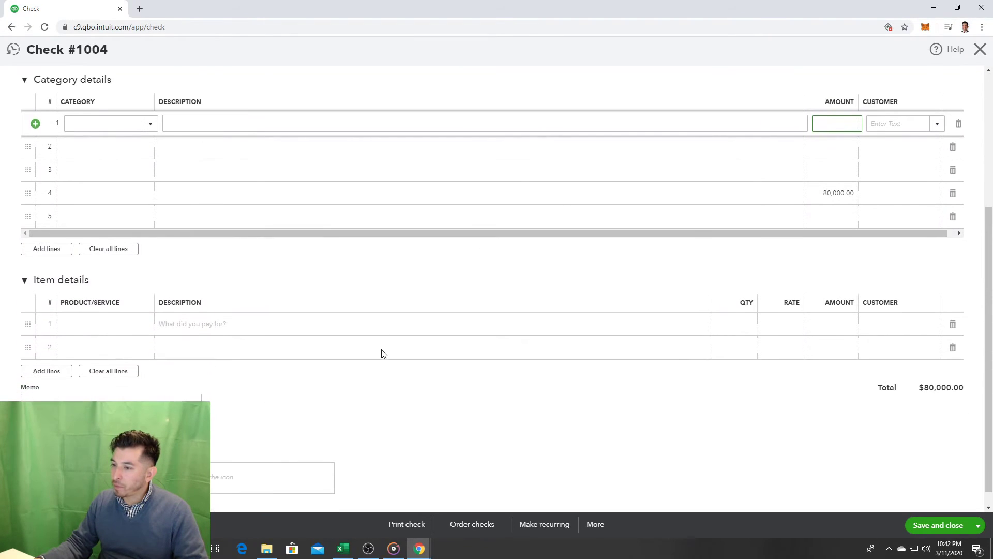
pyautogui.scroll(2, 335, 361)
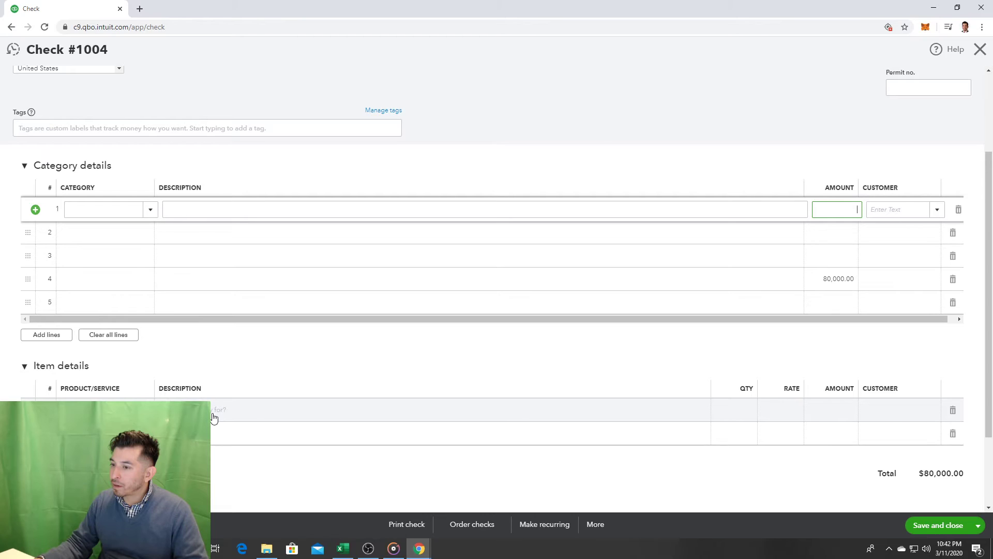
# Step: Begin editing the Product/Service entry on the first Item details line
pyautogui.click(112, 401)
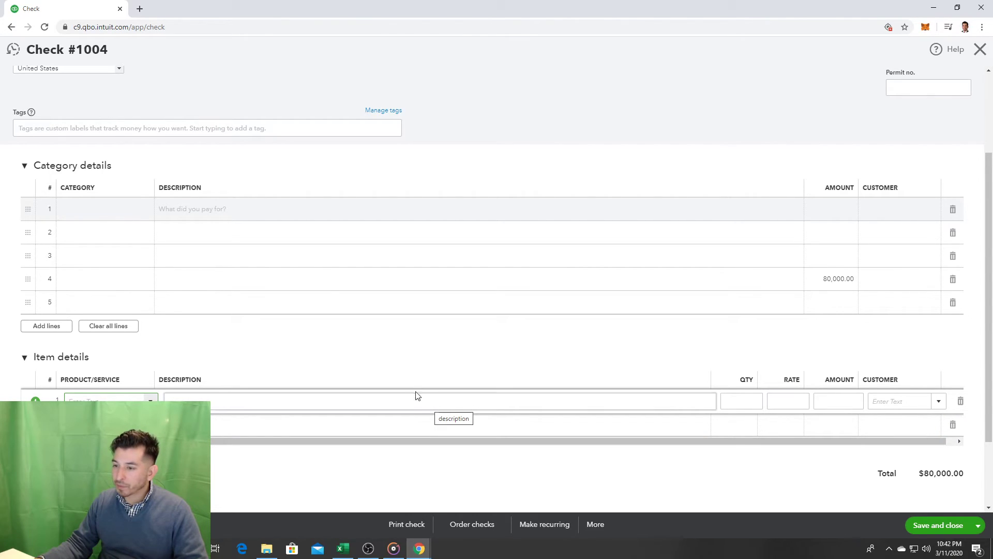
pyautogui.click(177, 337)
pyautogui.scroll(2, 173, 337)
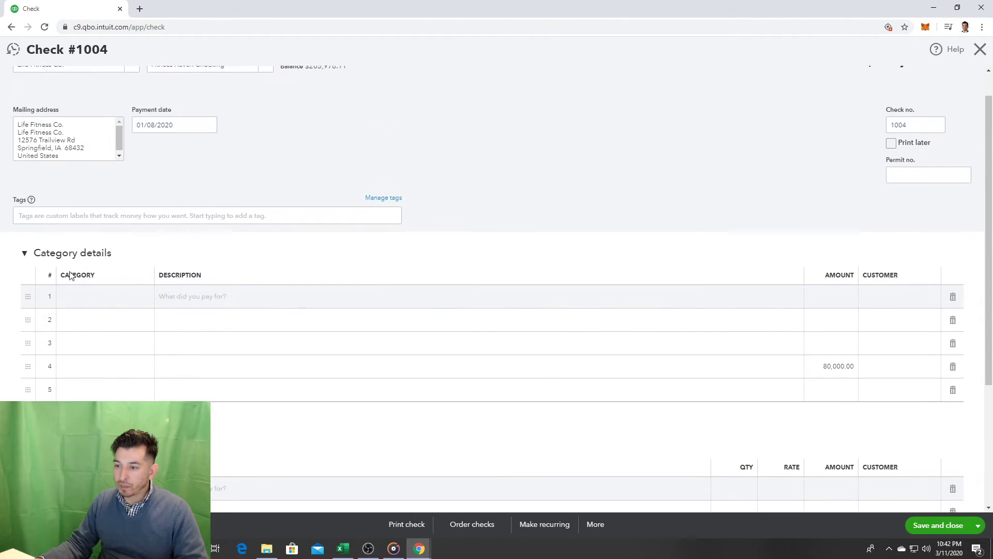
pyautogui.scroll(-2, 116, 382)
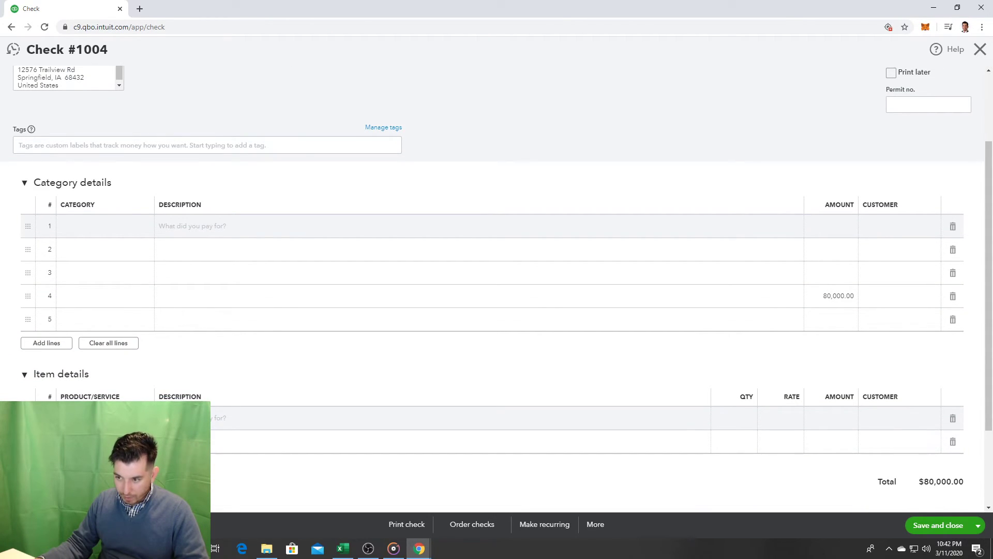
pyautogui.click(103, 418)
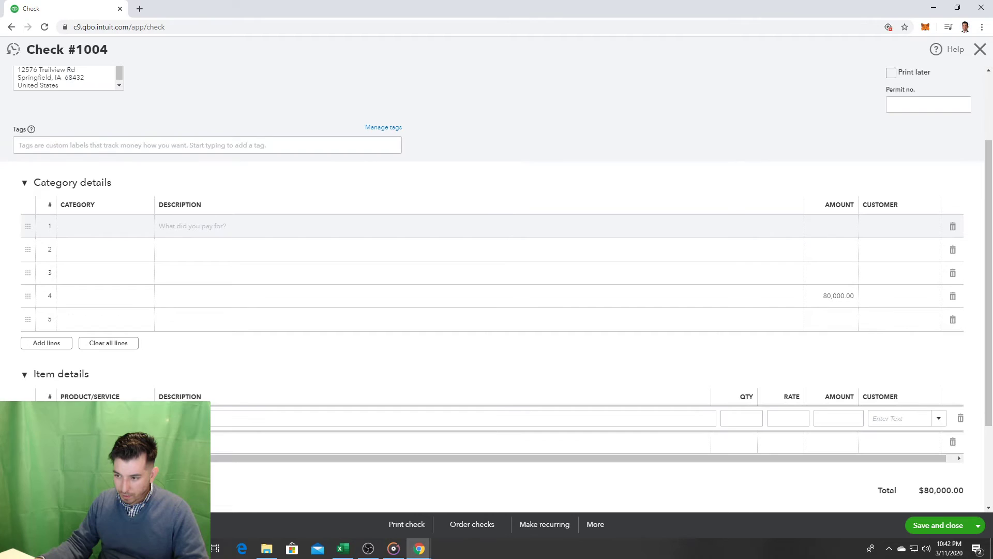
pyautogui.scroll(-3, 162, 359)
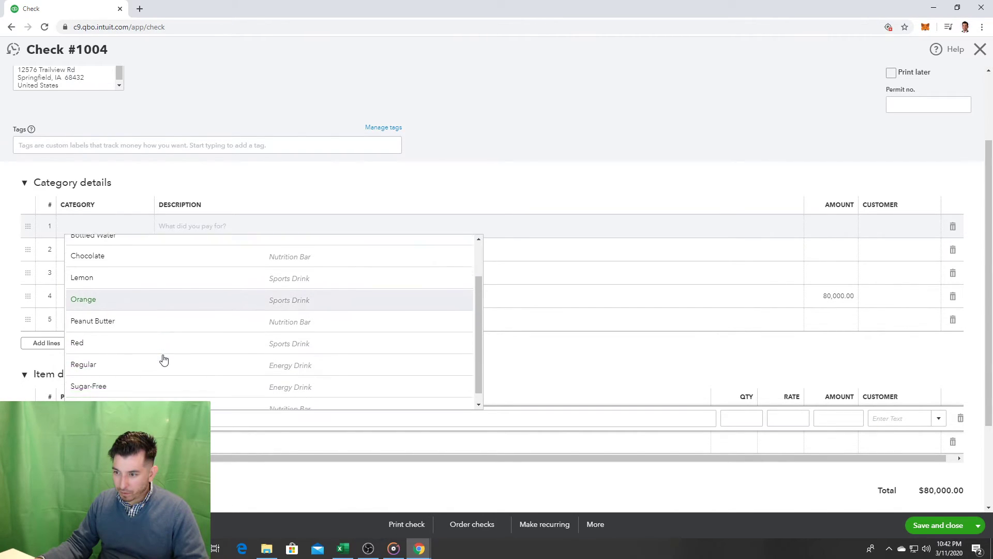
pyautogui.click(574, 345)
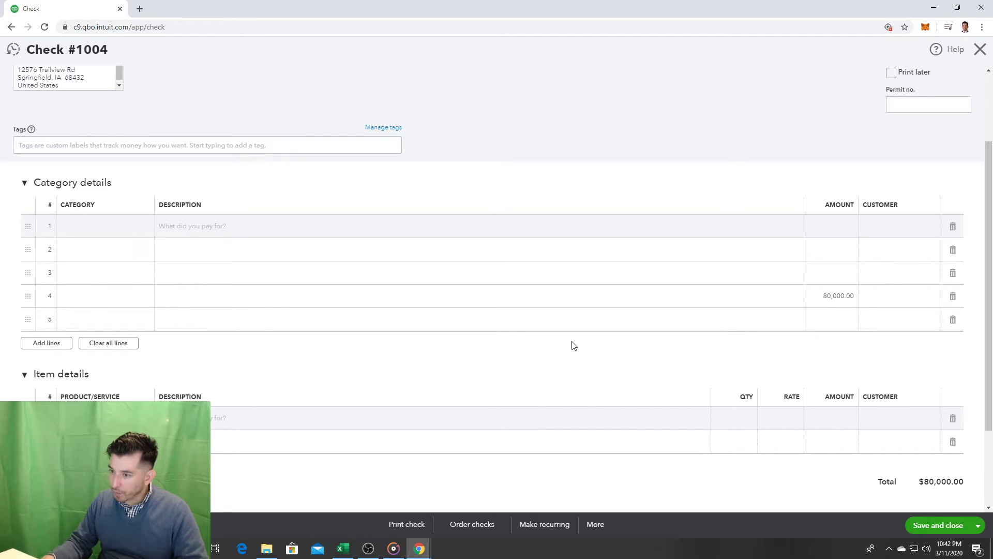
pyautogui.scroll(2, 469, 378)
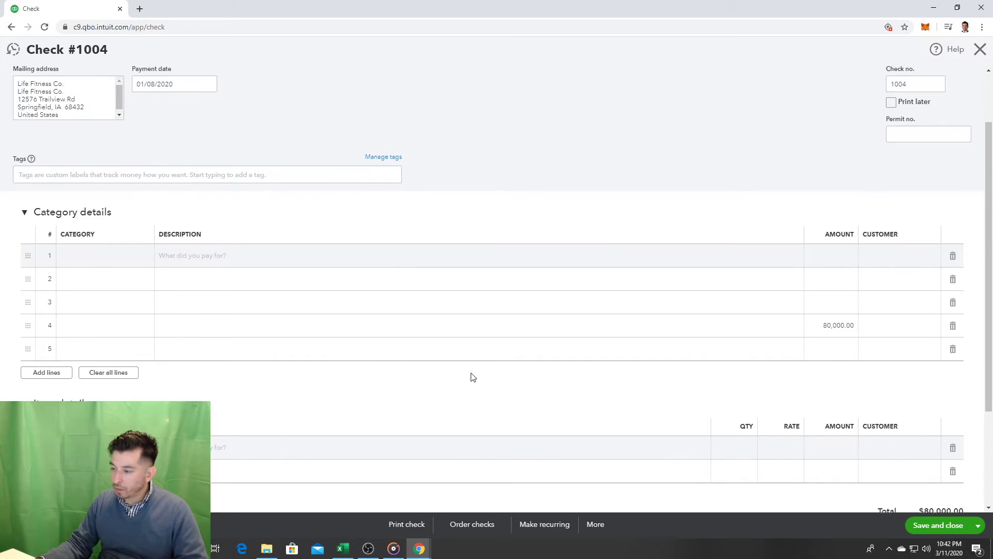
pyautogui.scroll(-2, 462, 387)
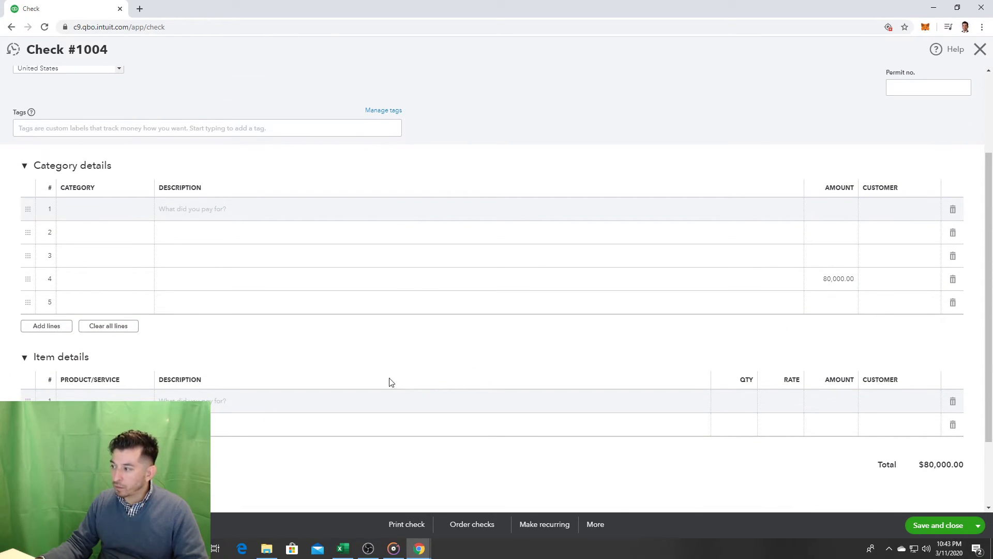
pyautogui.click(386, 401)
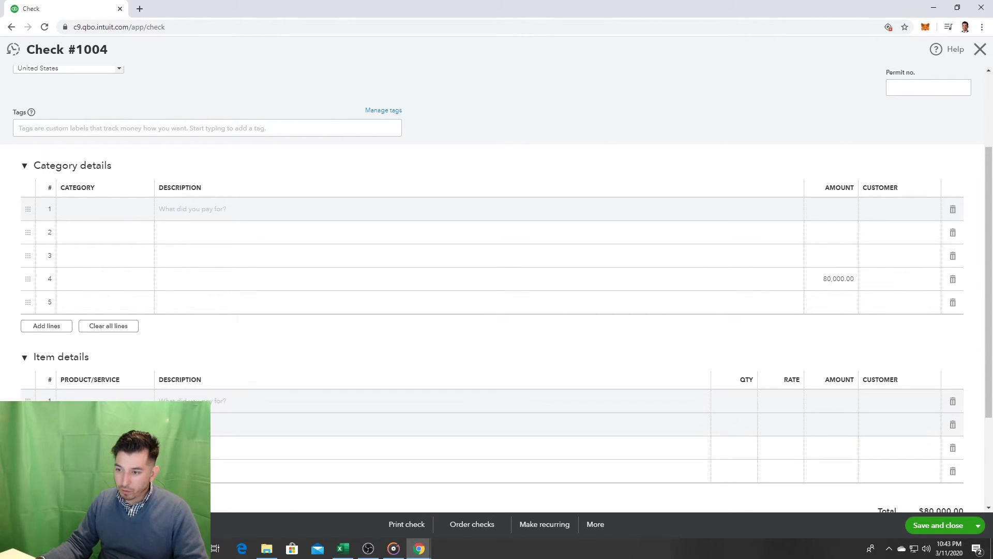
pyautogui.click(129, 400)
pyautogui.scroll(-1, 129, 400)
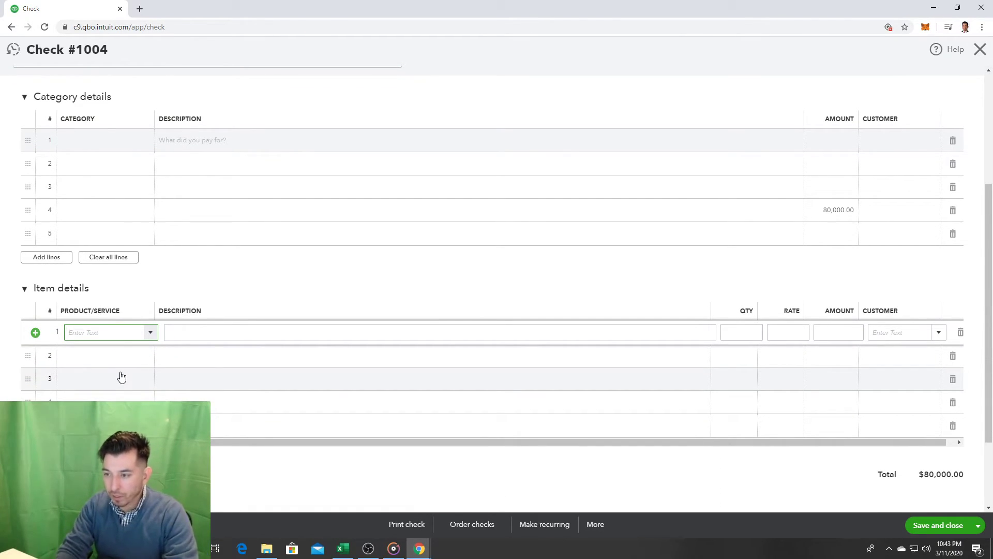
# Step: Try product entries 'Trea' and 'Sports Drink:Lemonad' on item line 1, then close the product panel
pyautogui.write('Tread')
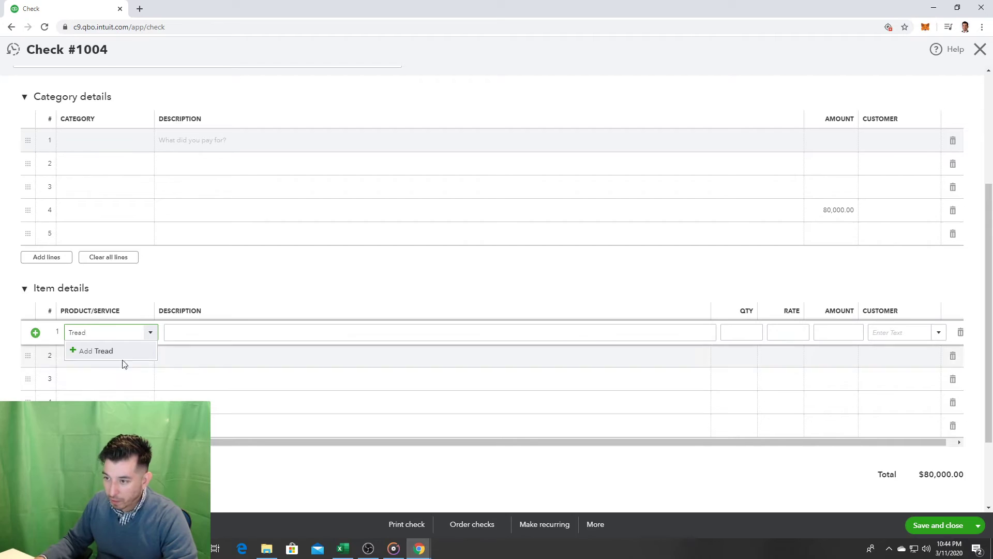
pyautogui.doubleClick(113, 334)
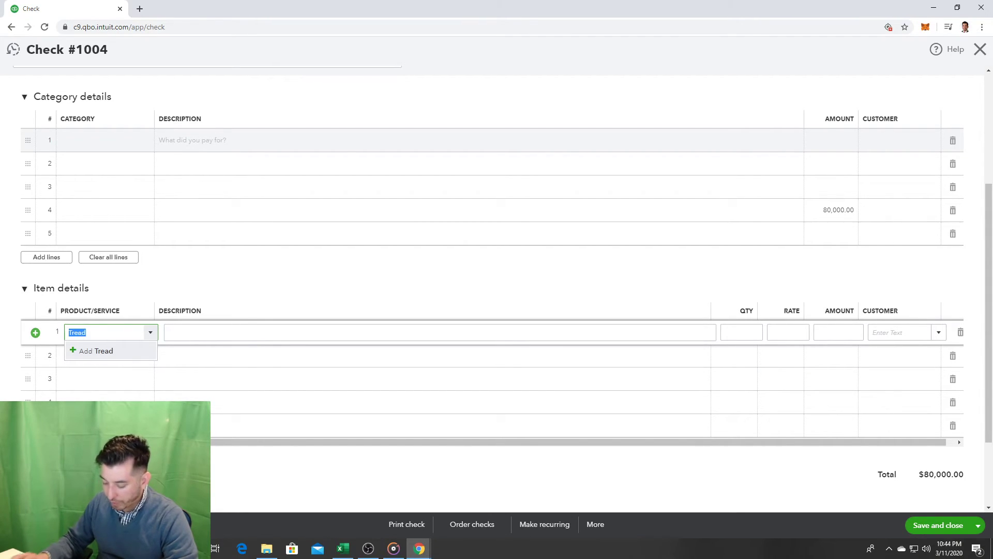
pyautogui.write('Sports Drink:Lemonad')
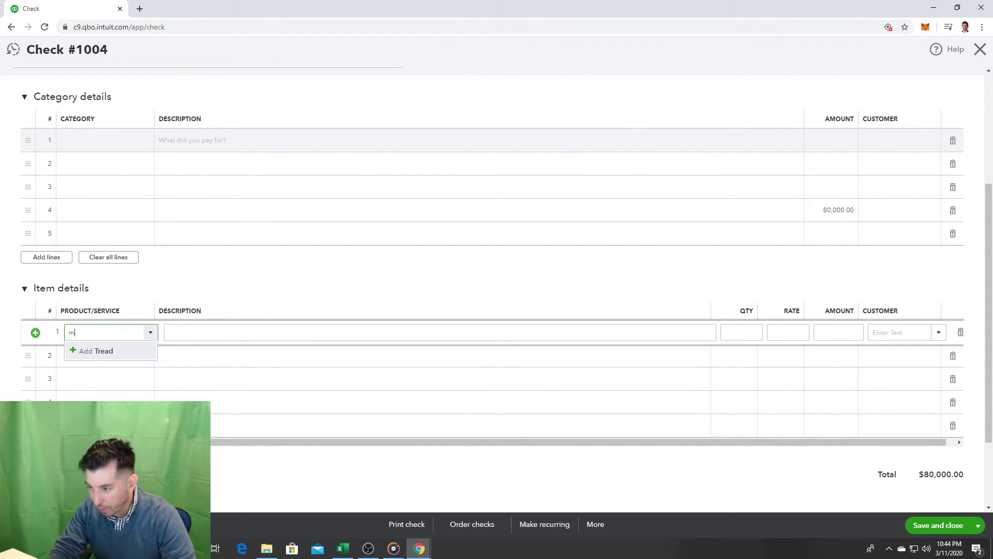
pyautogui.press('BackSpace')
pyautogui.press('BackSpace')
pyautogui.press('BackSpace')
pyautogui.press('BackSpace')
pyautogui.press('BackSpace')
pyautogui.press('BackSpace')
pyautogui.press('BackSpace')
pyautogui.press('BackSpace')
pyautogui.press('BackSpace')
pyautogui.press('BackSpace')
pyautogui.press('BackSpace')
pyautogui.press('BackSpace')
pyautogui.press('BackSpace')
pyautogui.press('BackSpace')
pyautogui.press('BackSpace')
pyautogui.press('BackSpace')
pyautogui.press('BackSpace')
pyautogui.press('BackSpace')
pyautogui.press('BackSpace')
pyautogui.write('ma')
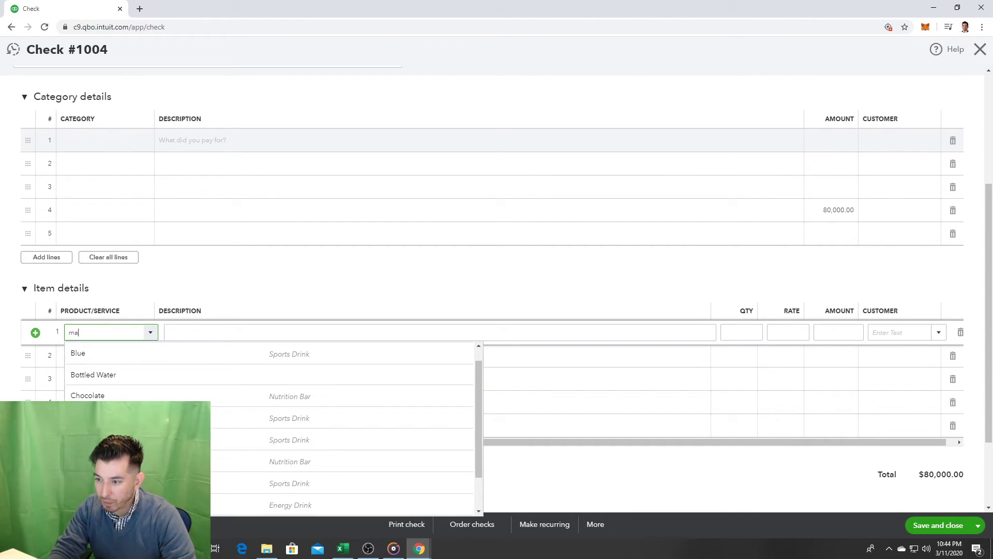
pyautogui.write('ch')
pyautogui.press('Escape')
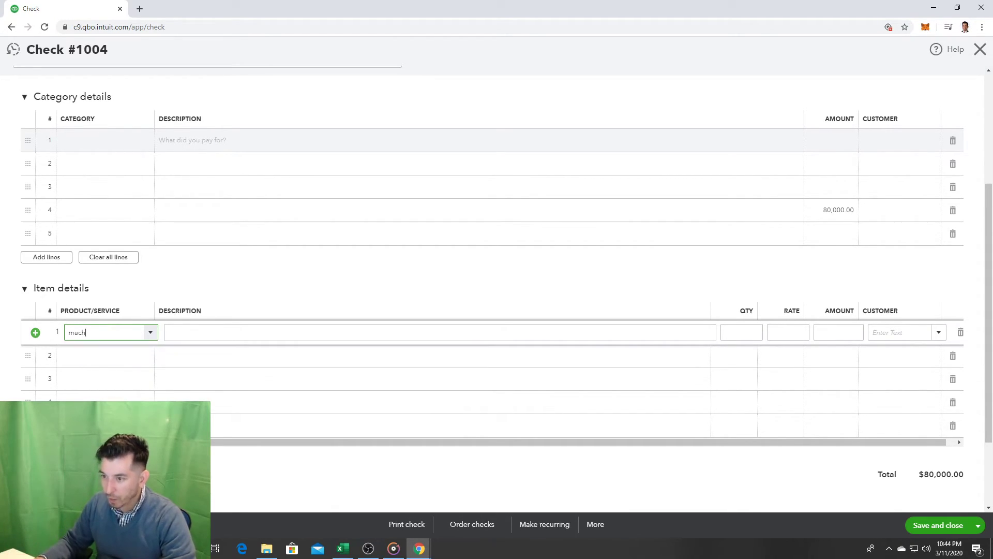
pyautogui.click(168, 328)
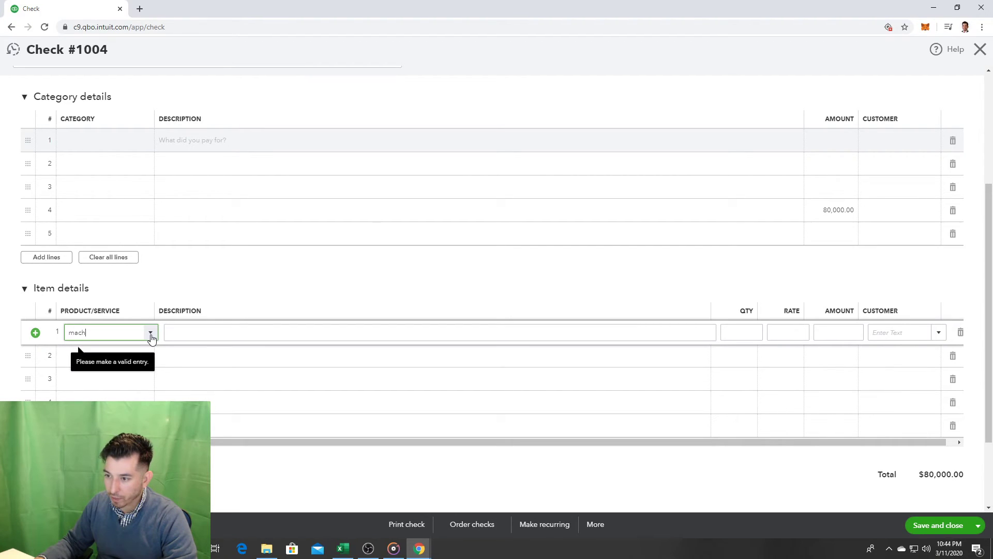
pyautogui.press('Escape')
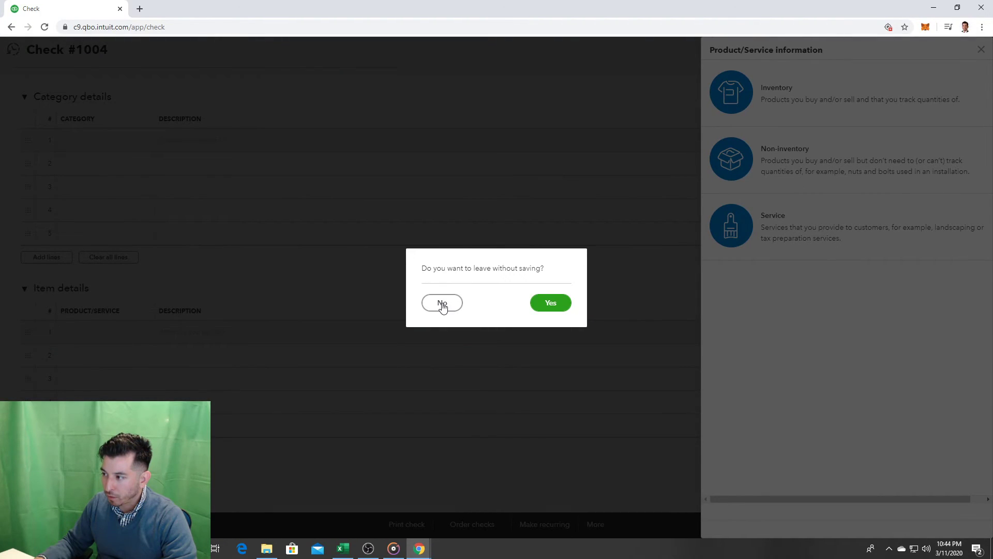
pyautogui.click(443, 305)
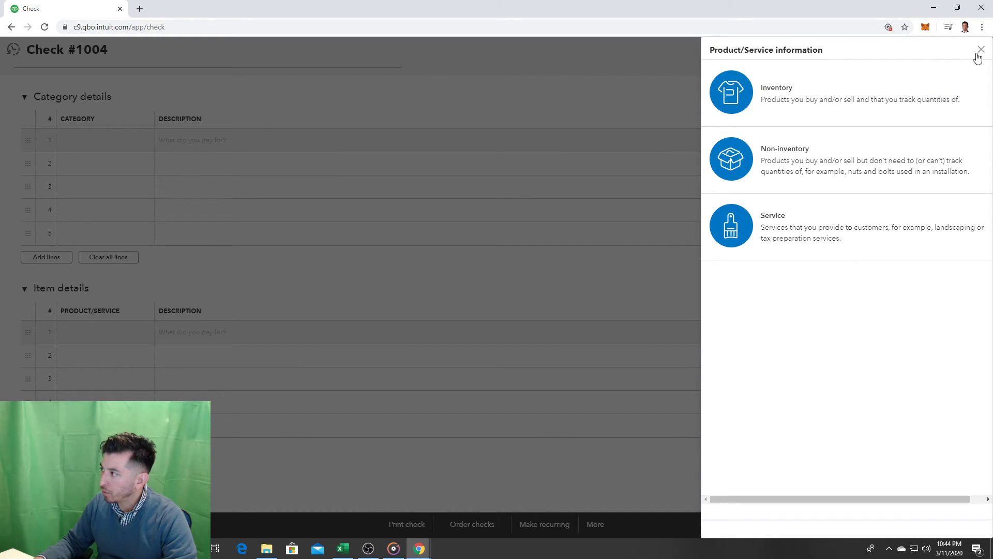
pyautogui.click(981, 50)
# Step: Retype the item entry as 'Sports Machinery & Equipment', correcting the spelling to Machinery
pyautogui.click(116, 344)
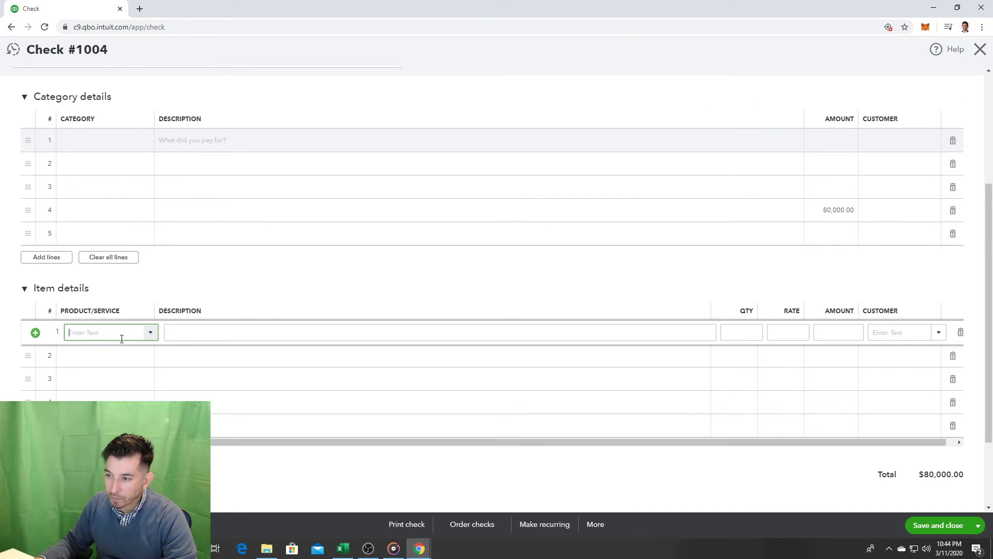
pyautogui.click(150, 334)
pyautogui.scroll(-1, 274, 433)
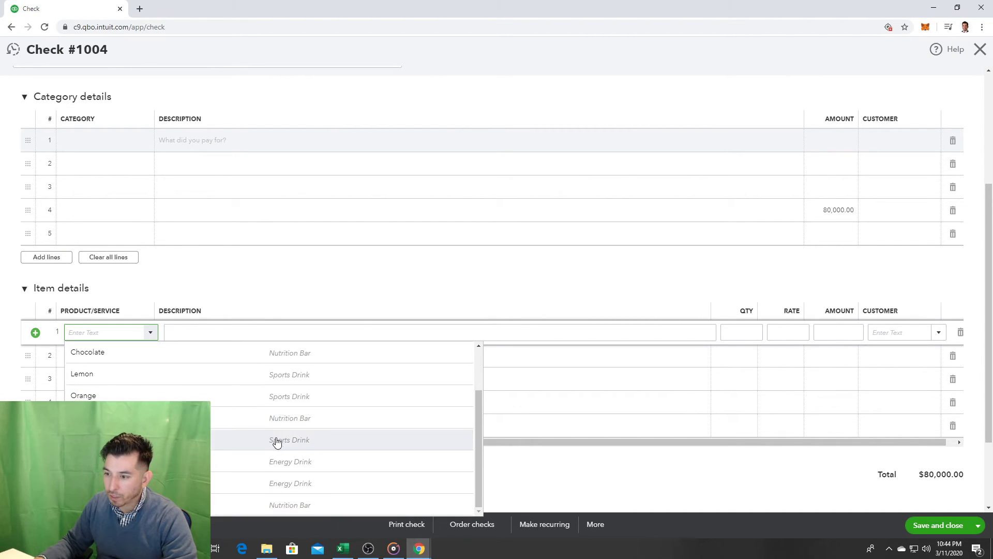
pyautogui.scroll(2, 268, 444)
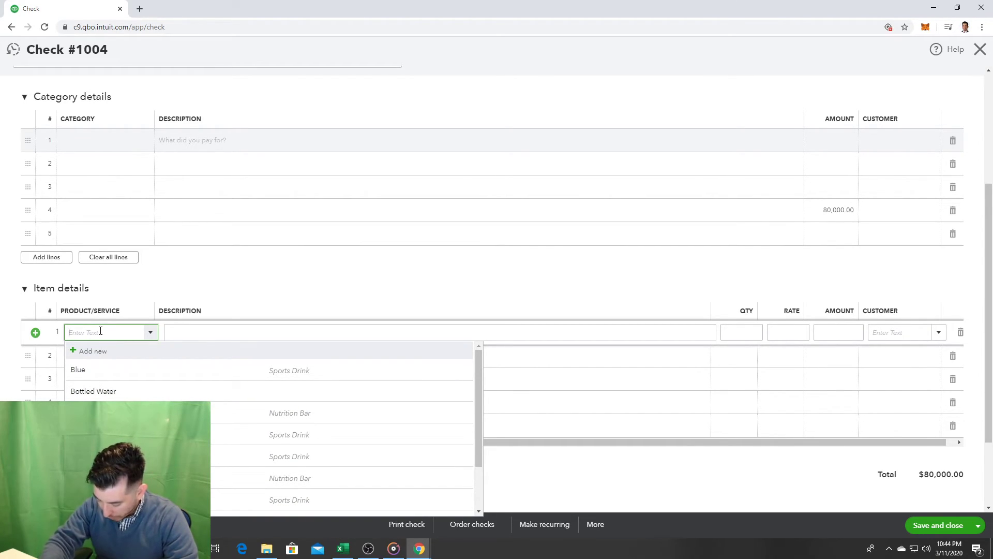
pyautogui.write('Sports Drink:Lemonachinery ')
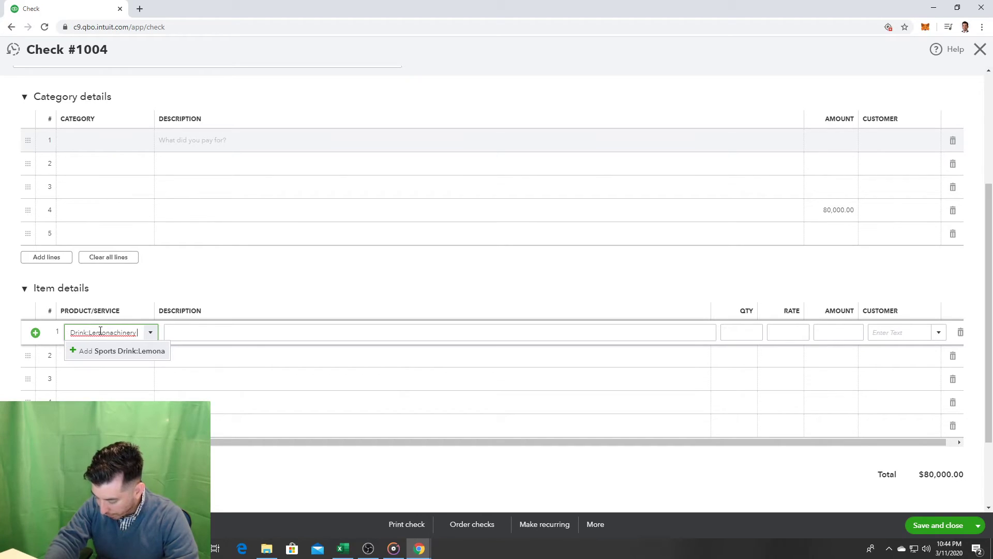
pyautogui.write('& Equipment')
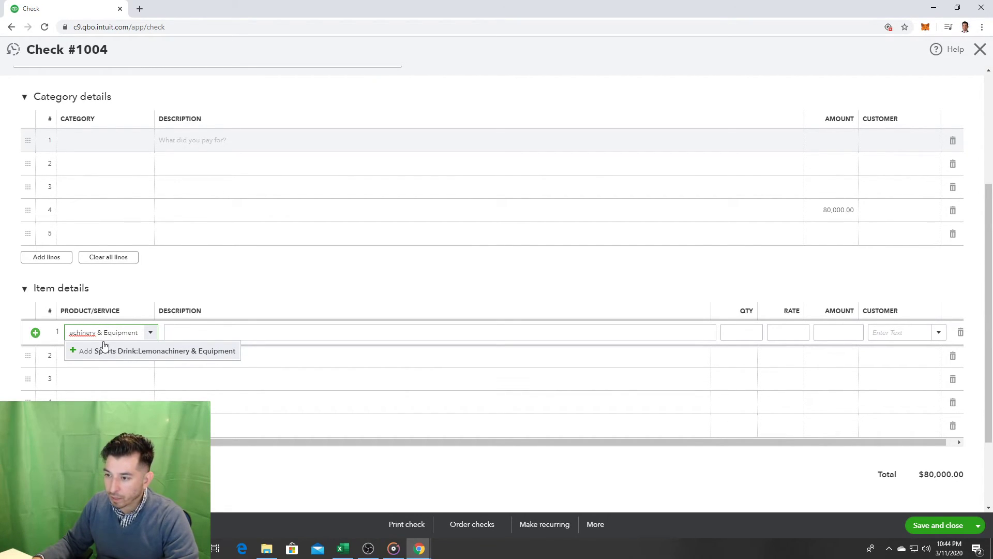
pyautogui.rightClick(89, 334)
pyautogui.click(100, 339)
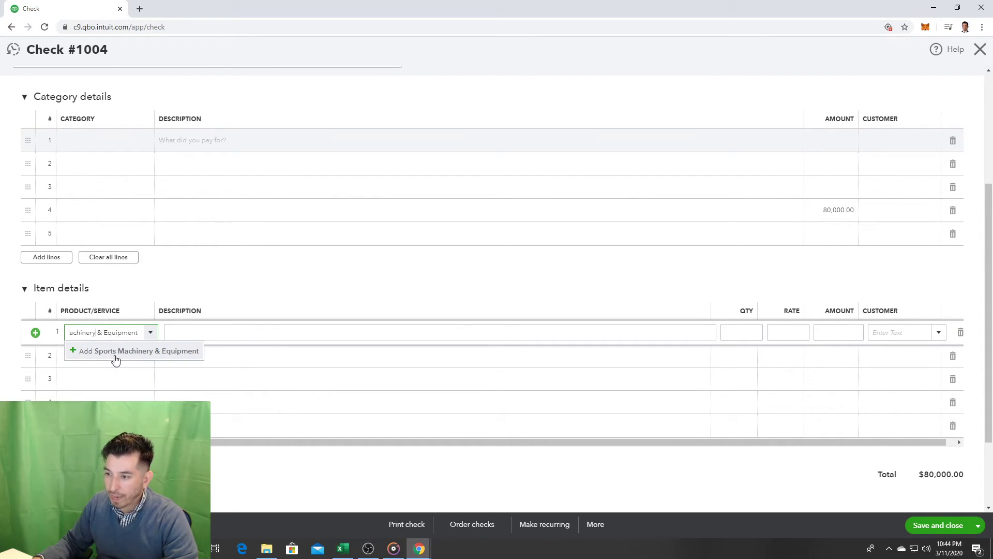
# Step: Open the new-product setup for Sports Machinery & Equipment, then close it without saving
pyautogui.click(114, 352)
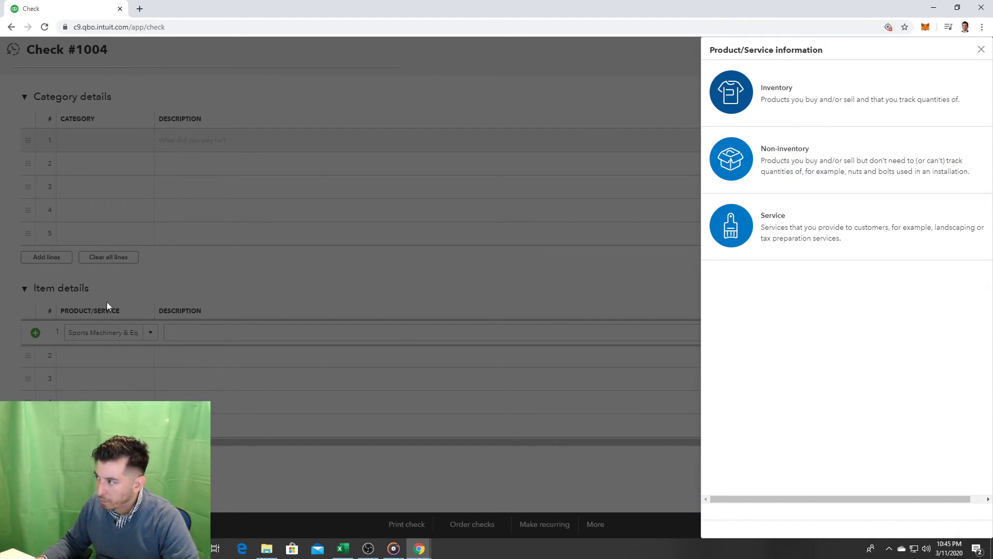
pyautogui.click(981, 52)
pyautogui.scroll(2, 274, 231)
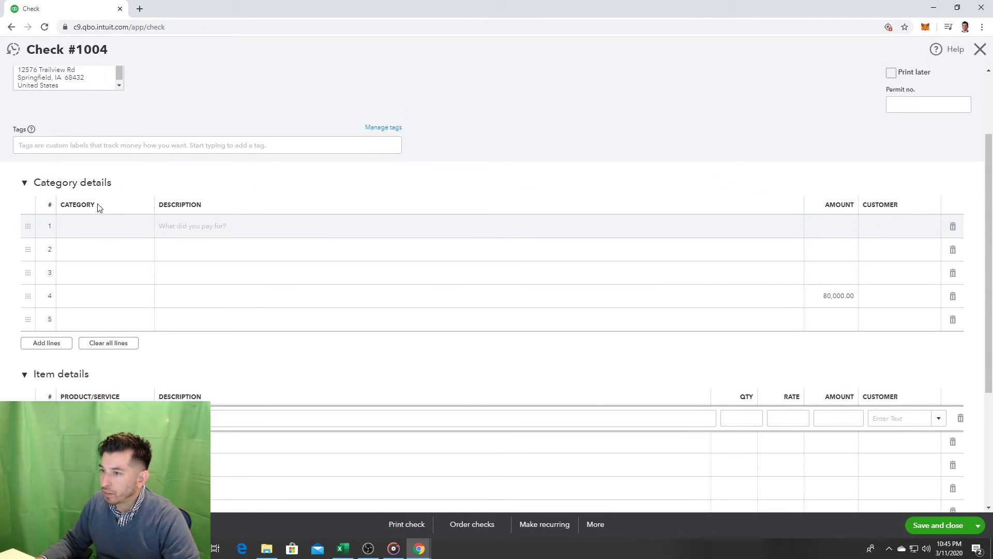
# Step: Enter 'Machinery & Equipment' as the first category line and add it as a new account
pyautogui.click(86, 226)
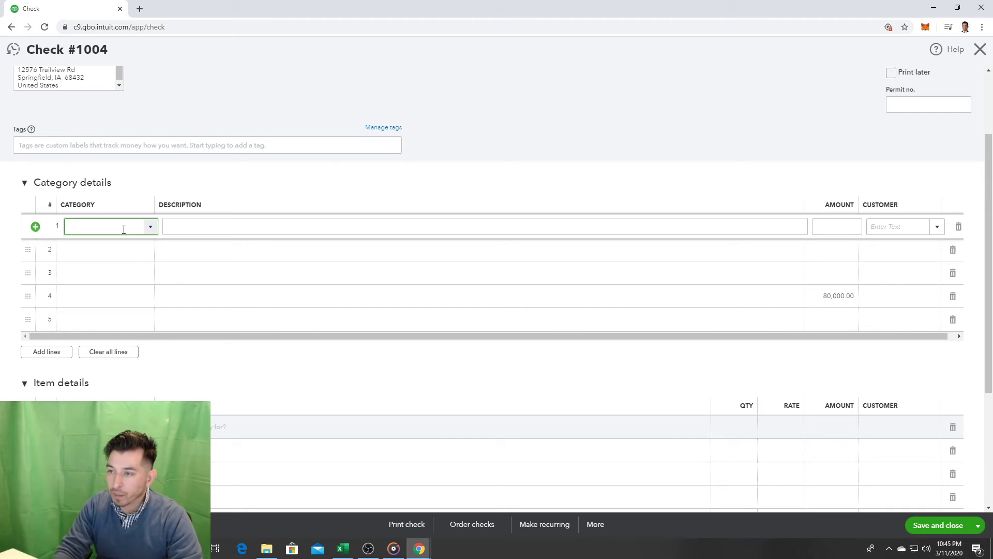
pyautogui.write('machi')
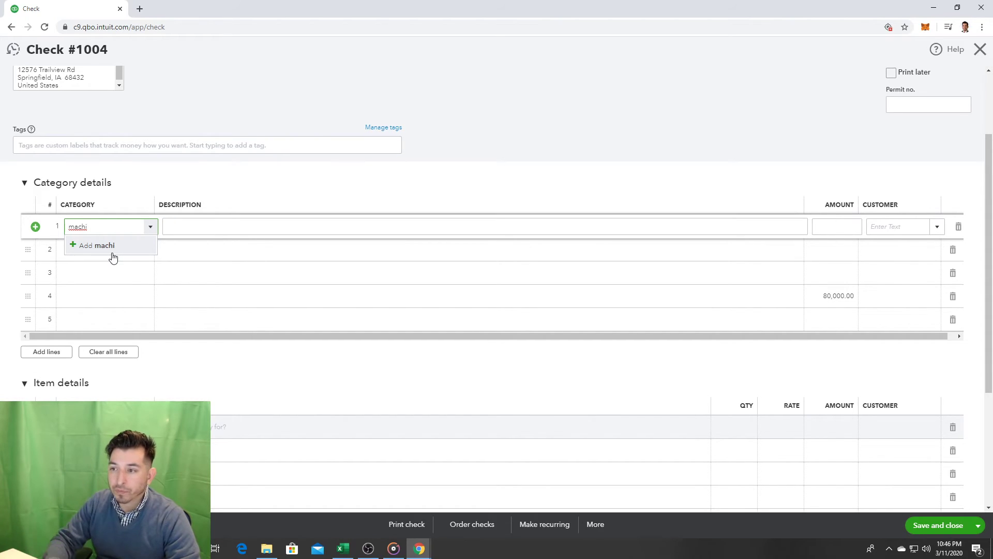
pyautogui.press('BackSpace')
pyautogui.press('BackSpace')
pyautogui.press('BackSpace')
pyautogui.press('BackSpace')
pyautogui.press('BackSpace')
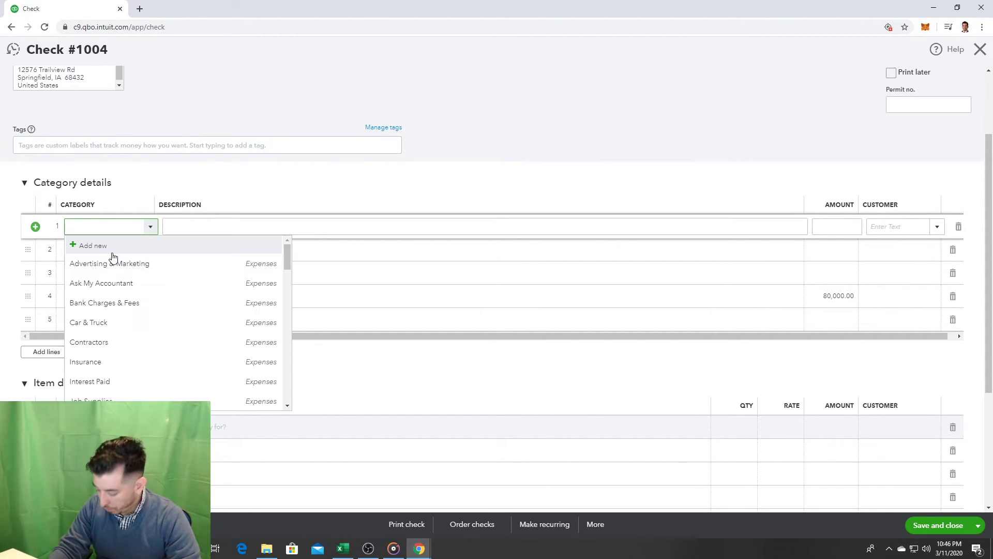
pyautogui.write('Machi')
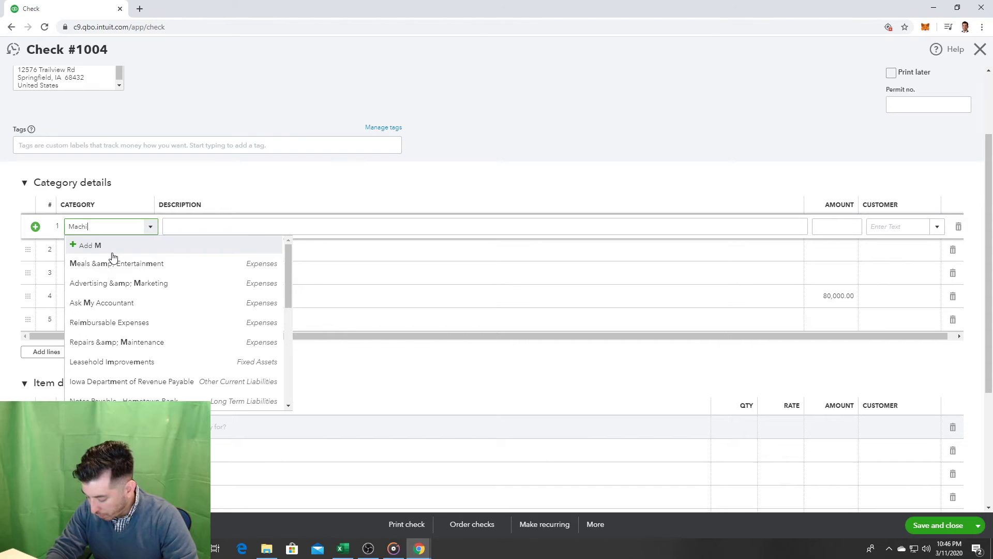
pyautogui.write('nery & Equ')
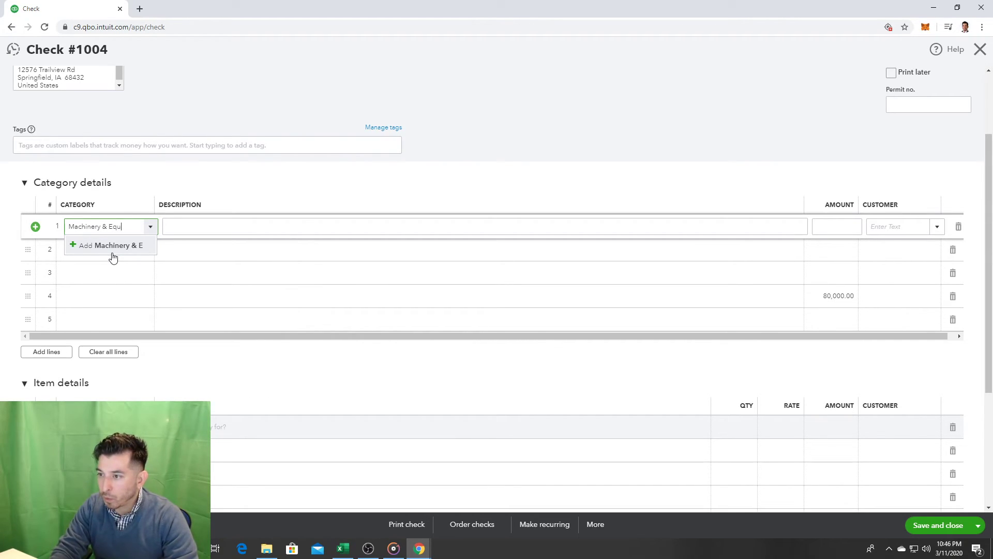
pyautogui.write('ipment')
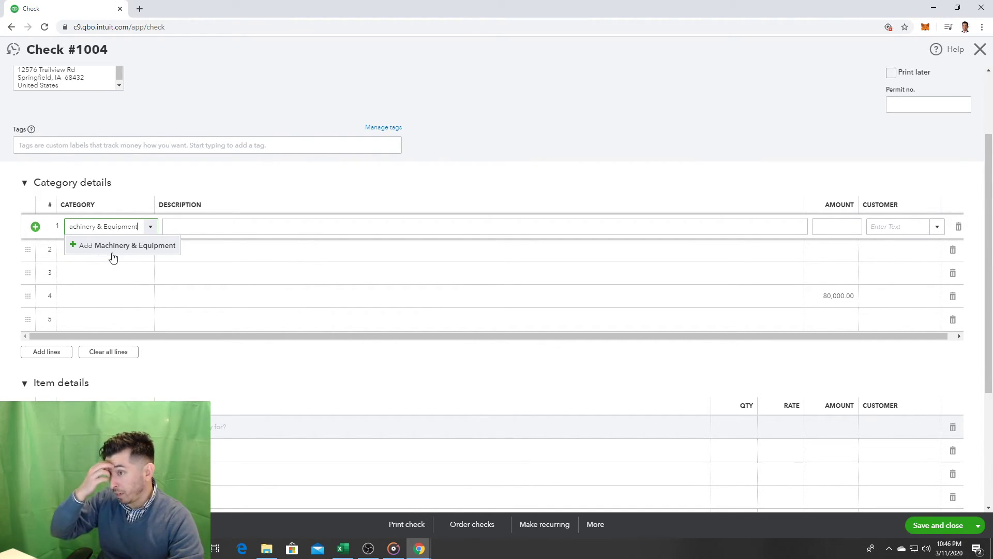
pyautogui.click(129, 245)
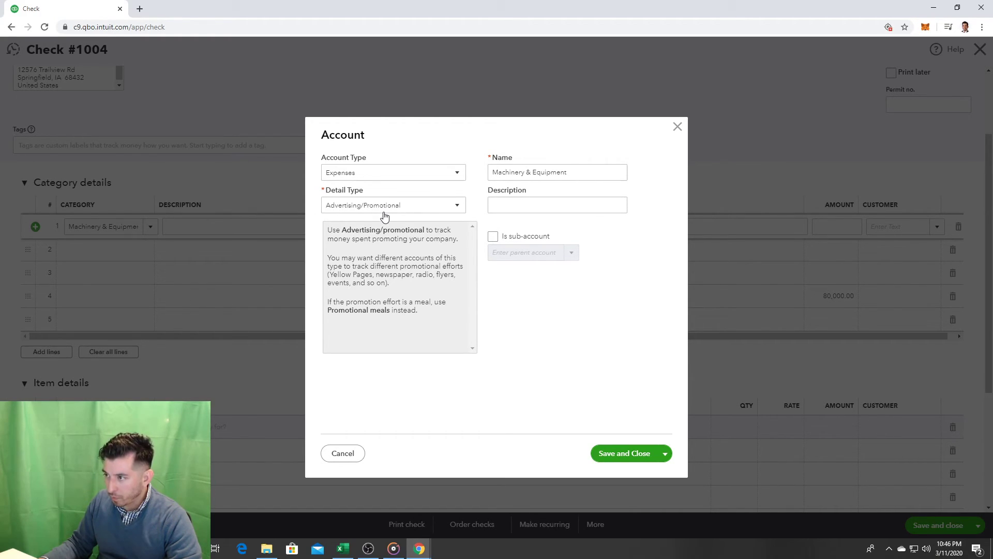
# Step: Create 'Treadmills' as a Fixed Assets account with Machinery & Equipment detail type via Save and New
pyautogui.click(390, 174)
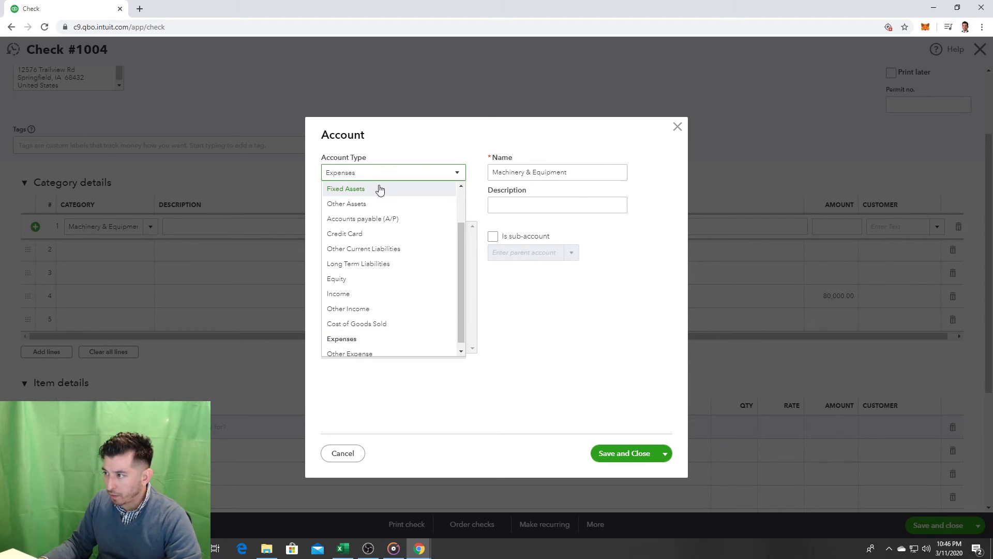
pyautogui.click(380, 189)
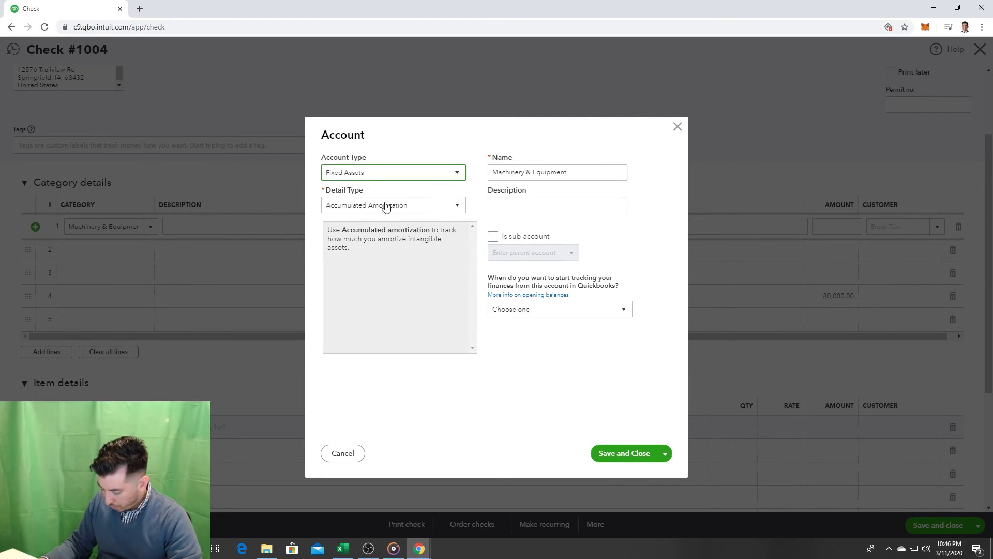
pyautogui.click(386, 207)
pyautogui.press('m')
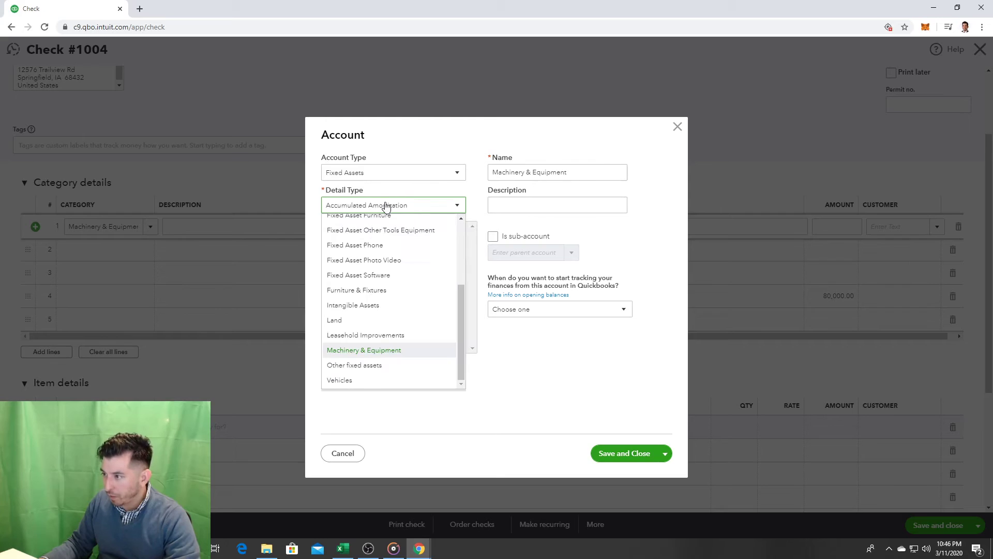
pyautogui.click(403, 350)
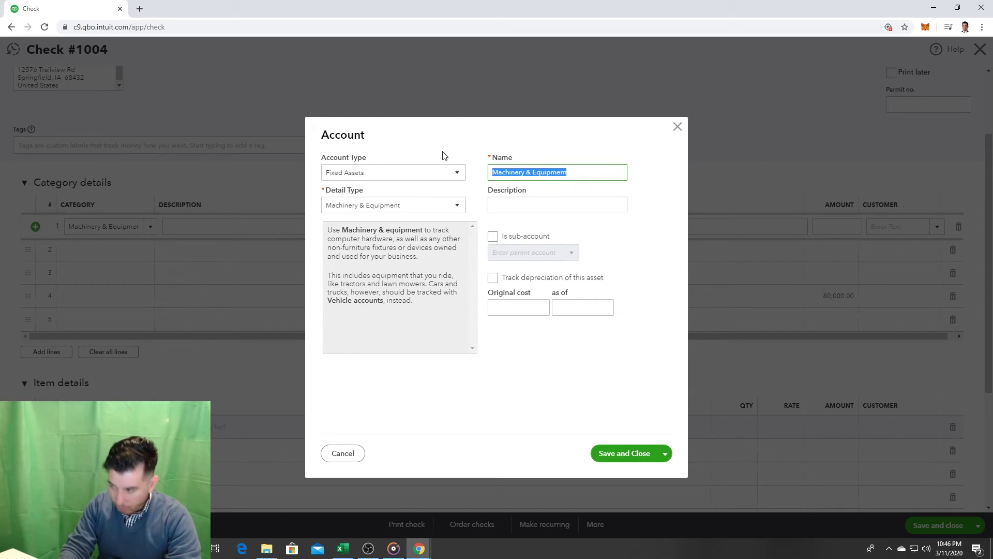
pyautogui.write('Treadmills')
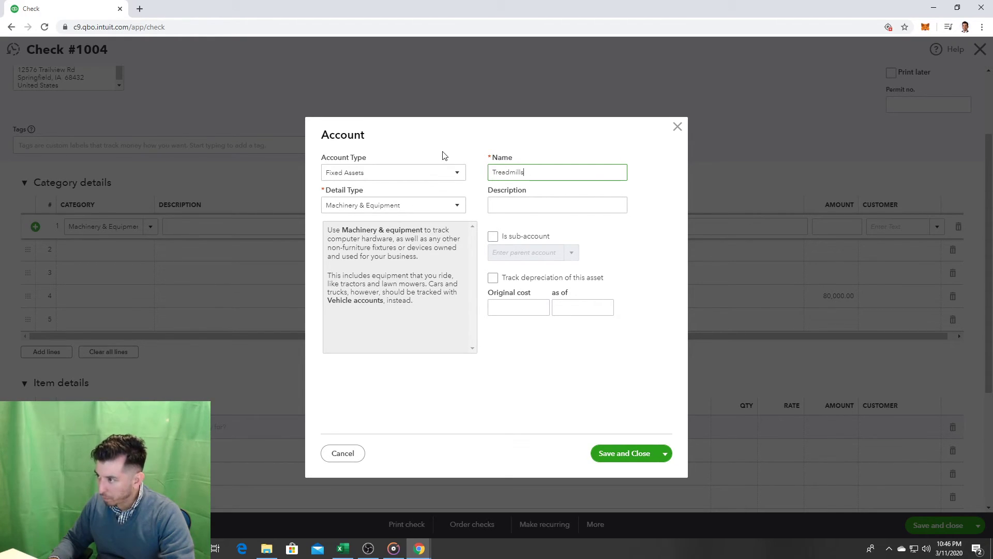
pyautogui.click(667, 455)
pyautogui.click(651, 473)
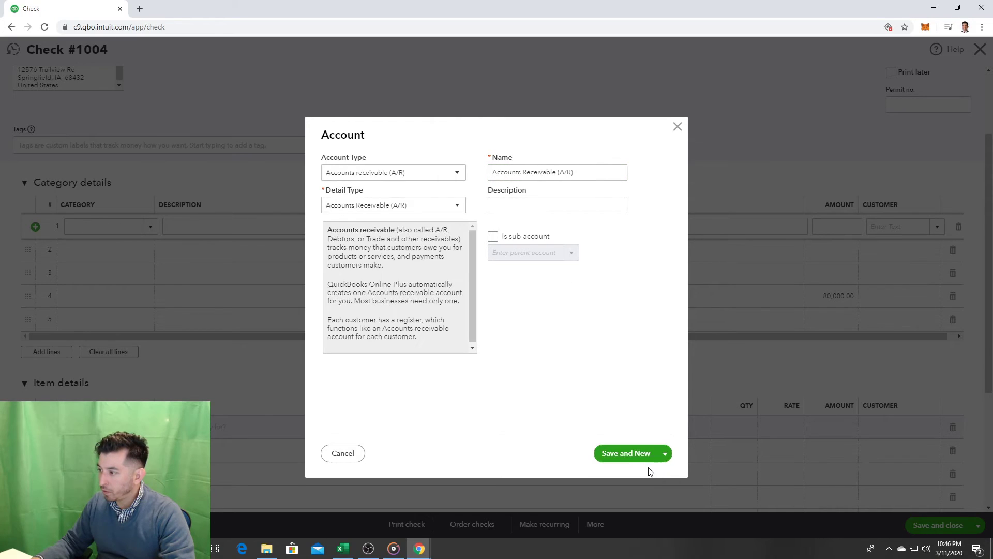
pyautogui.click(623, 454)
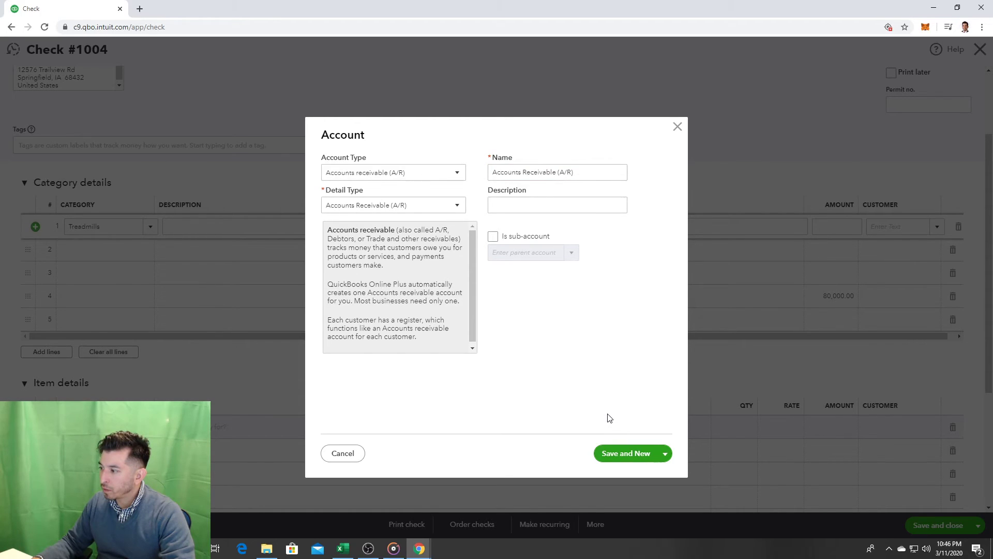
# Step: Set up another Fixed Assets, Machinery & Equipment account named 'Treadmills' and try saving it
pyautogui.click(449, 176)
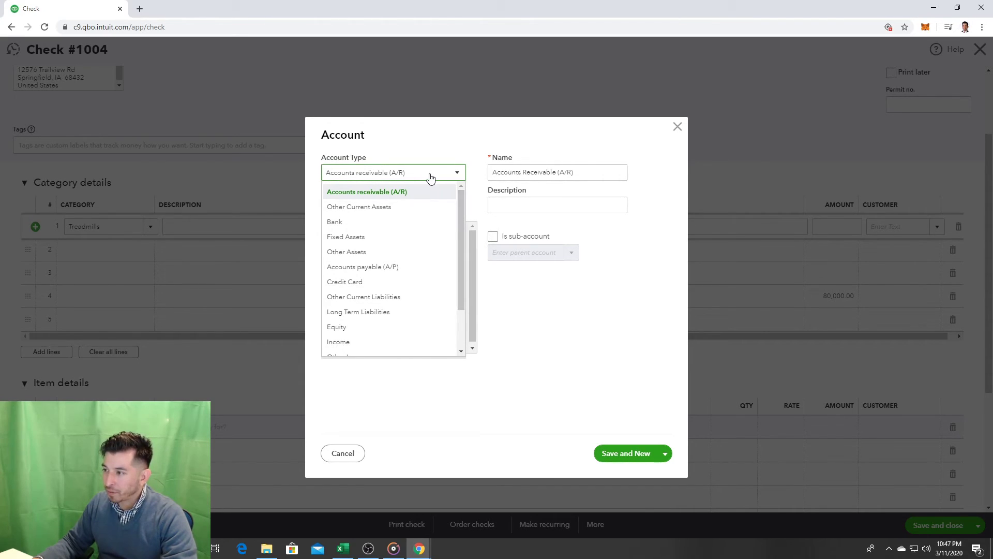
pyautogui.click(391, 236)
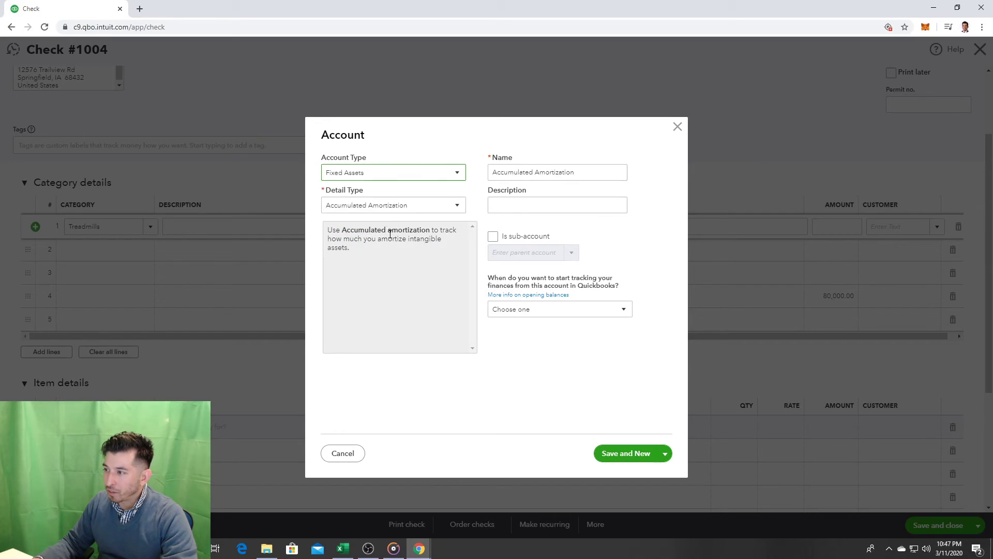
pyautogui.click(390, 205)
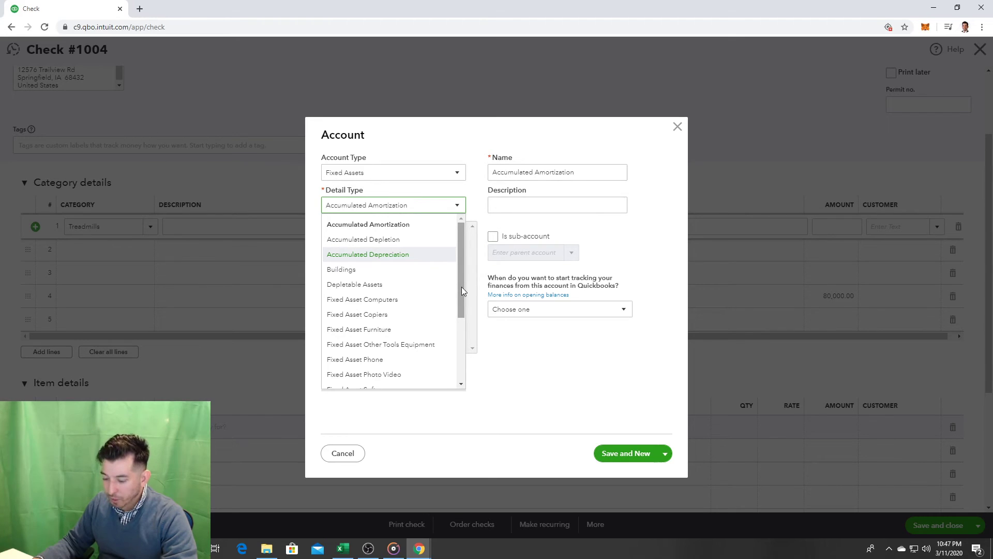
pyautogui.scroll(-3, 461, 286)
pyautogui.click(396, 349)
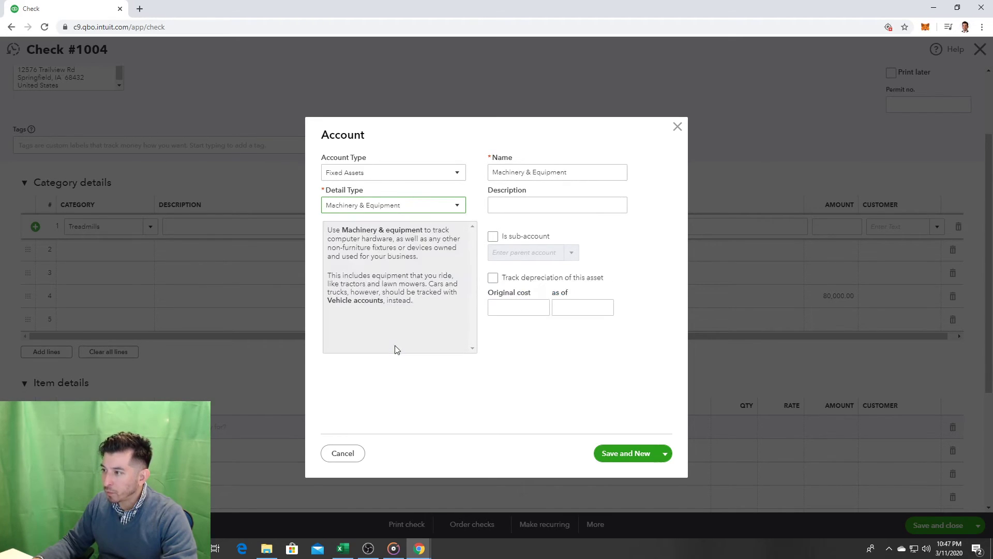
pyautogui.moveTo(567, 173); pyautogui.dragTo(389, 138)
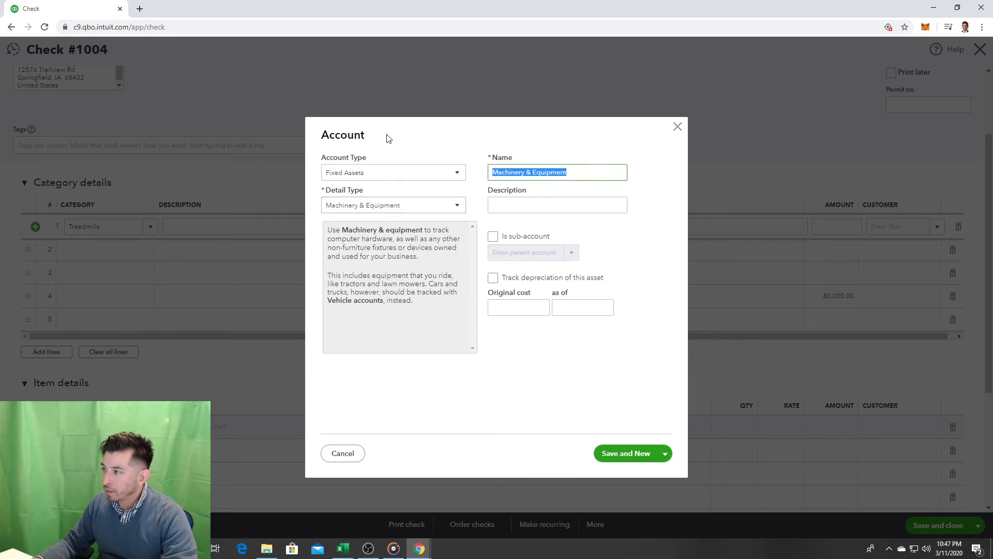
pyautogui.write('Treadmills')
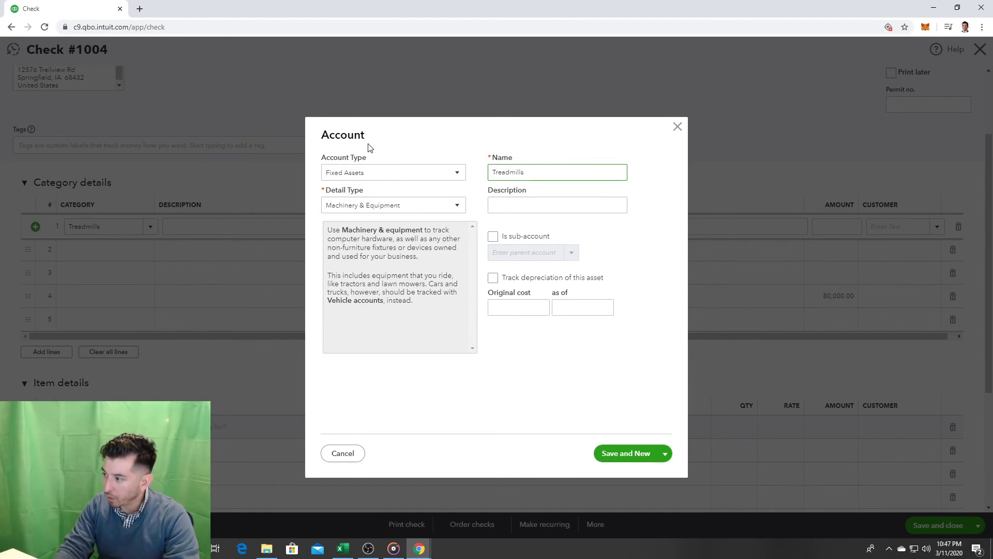
pyautogui.click(618, 459)
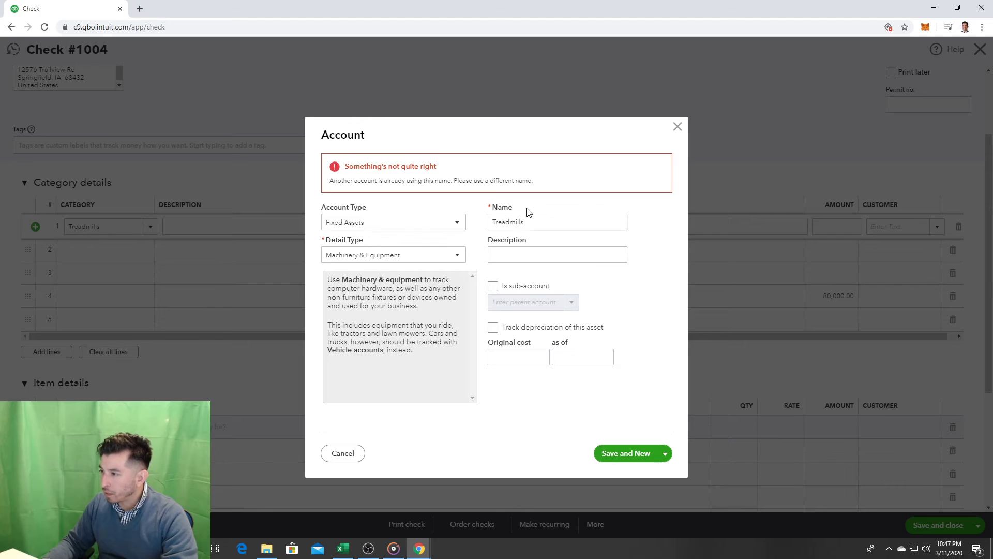
# Step: Replace the duplicate name with 'Stationary Bikes' and save it with Save and New
pyautogui.click(523, 221)
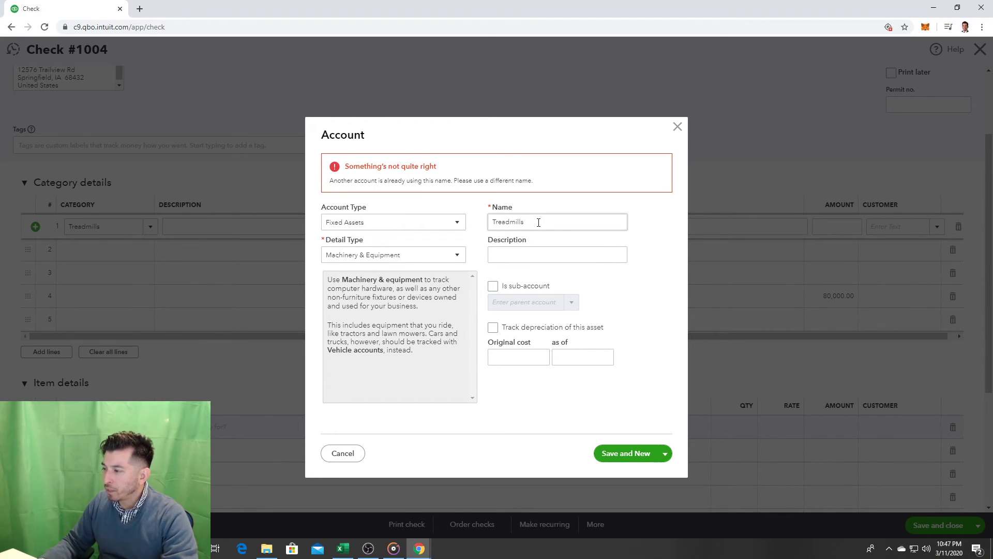
pyautogui.doubleClick(523, 221)
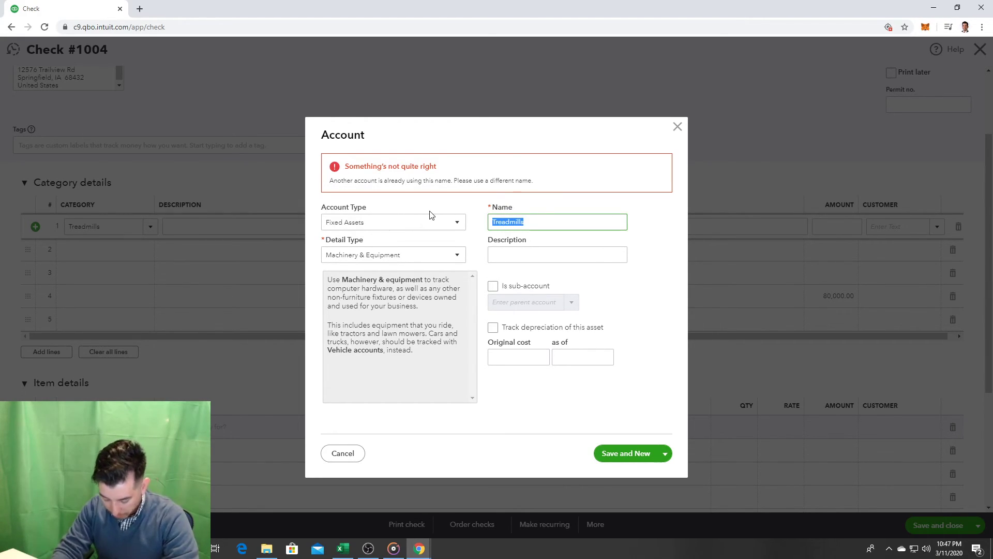
pyautogui.write('Stationa')
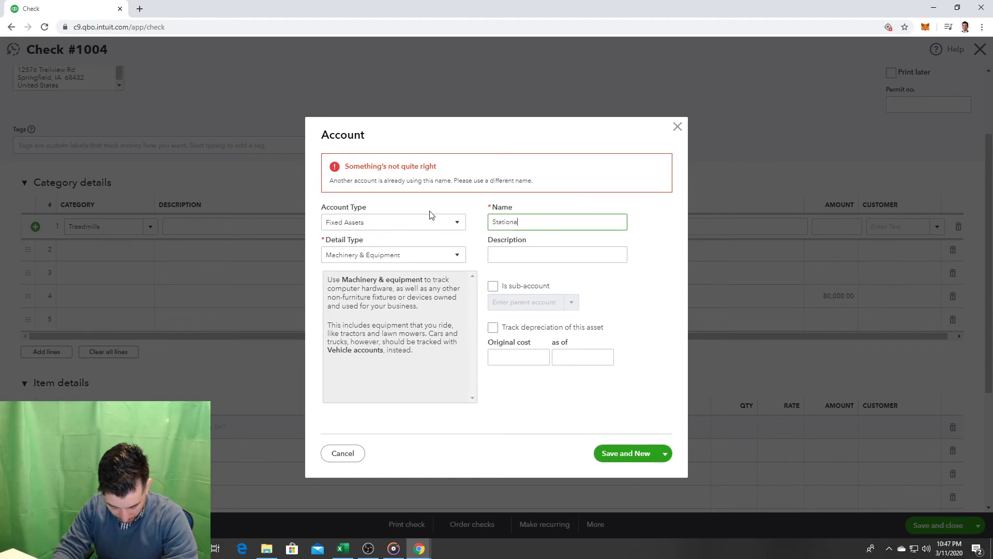
pyautogui.write('ry Bikes')
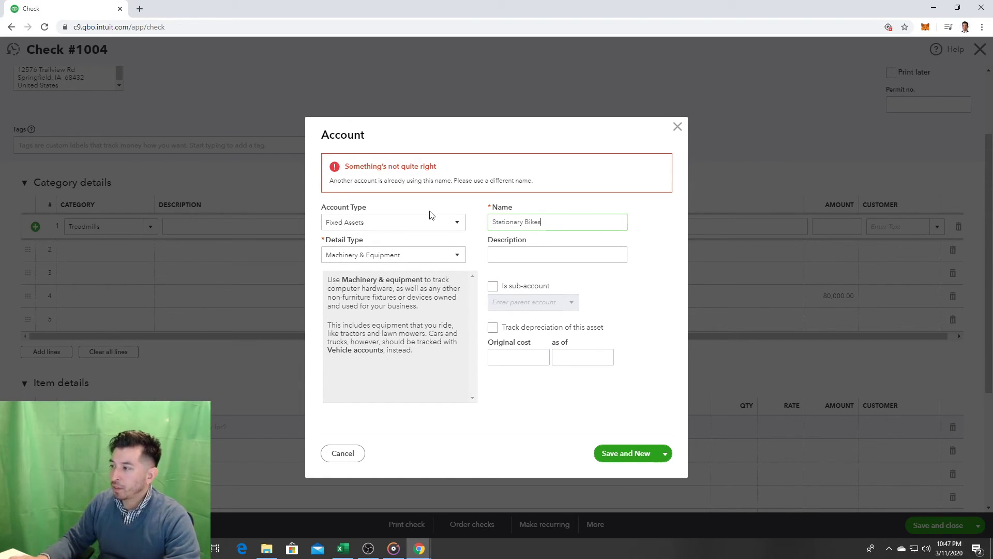
pyautogui.click(635, 454)
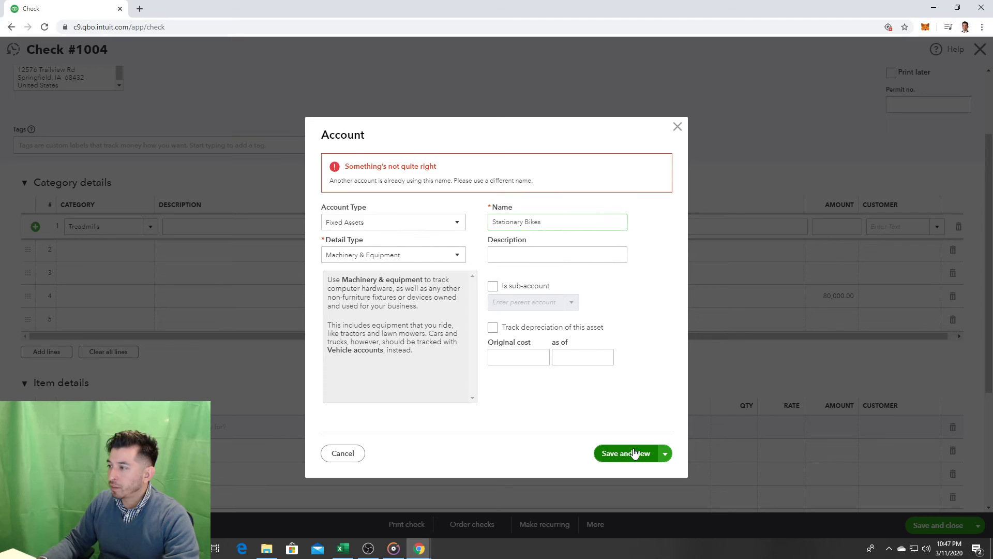
# Step: Save 'Elliptical Machines' as a Fixed Assets account with Accumulated Amortization detail via Save and New
pyautogui.click(448, 175)
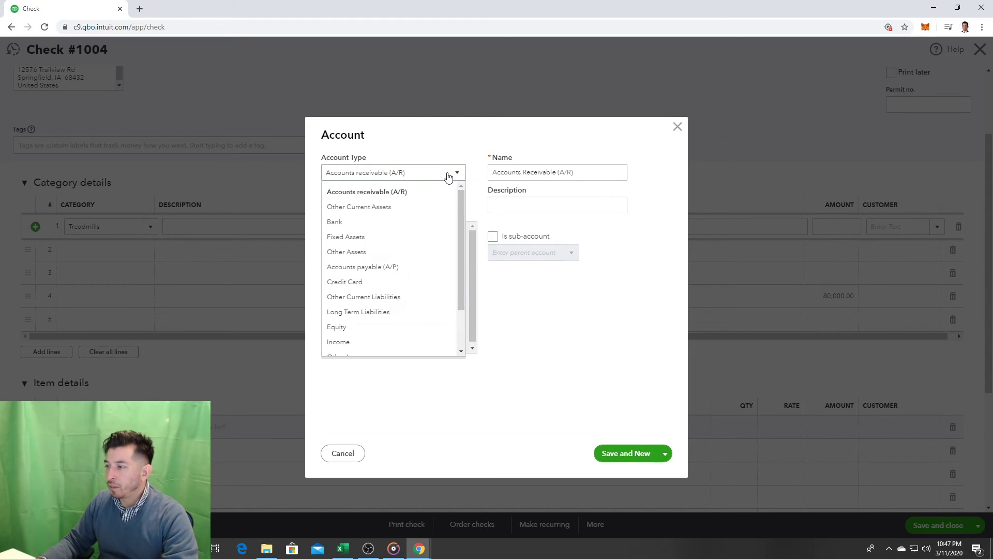
pyautogui.click(401, 238)
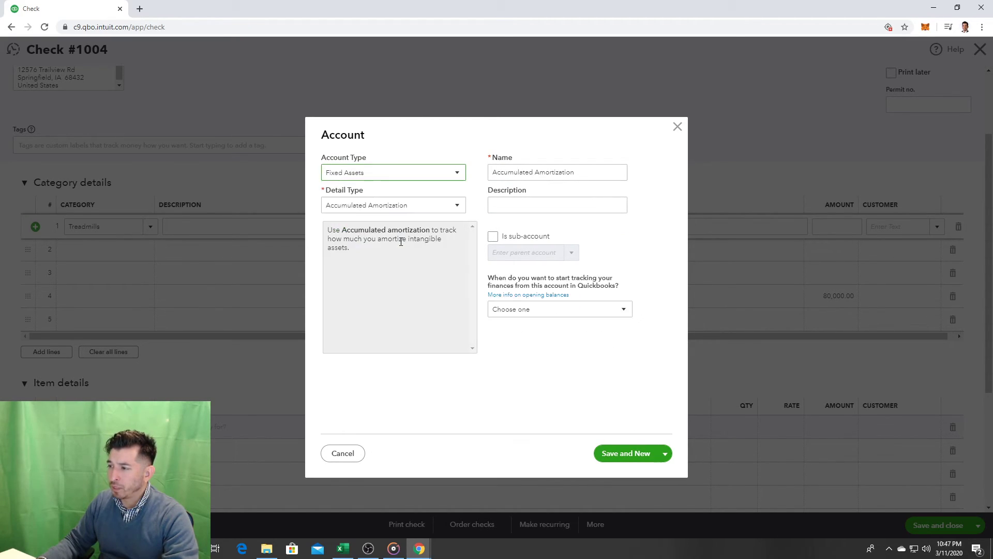
pyautogui.click(403, 207)
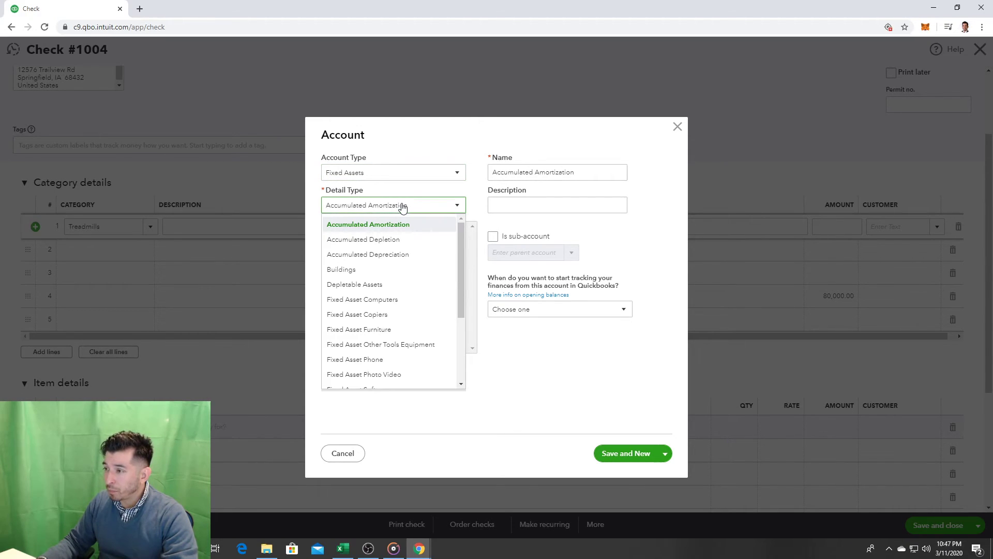
pyautogui.press('m')
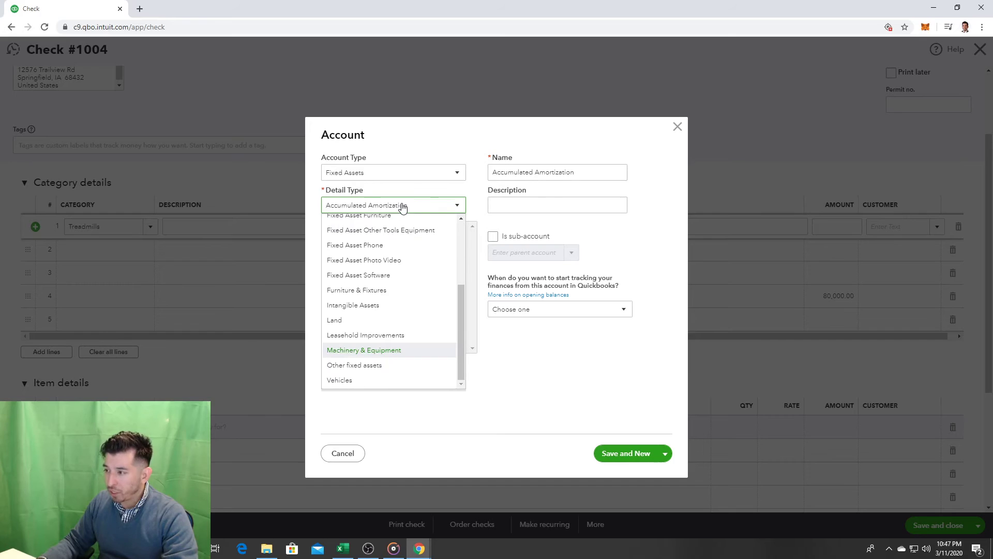
pyautogui.click(403, 207)
pyautogui.moveTo(613, 173); pyautogui.dragTo(424, 146)
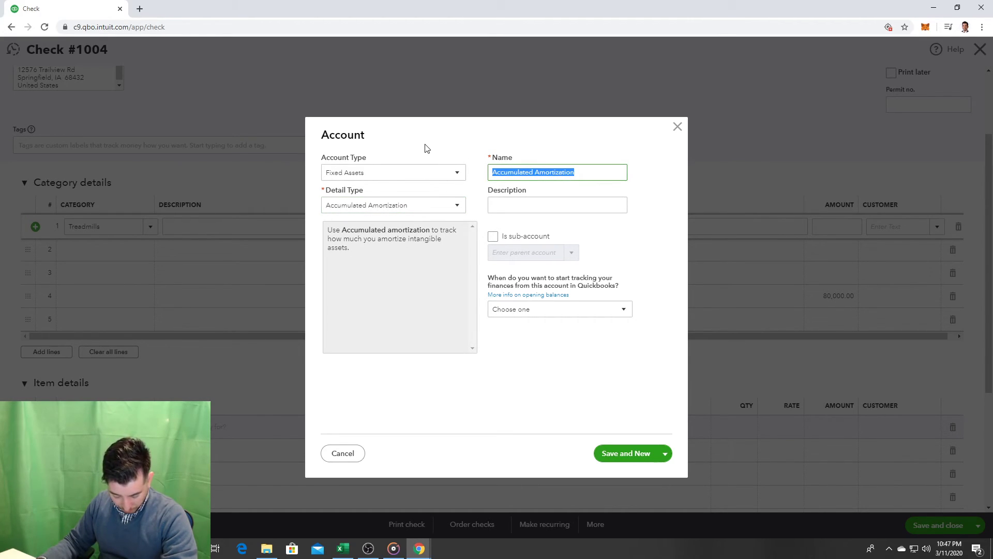
pyautogui.write('E')
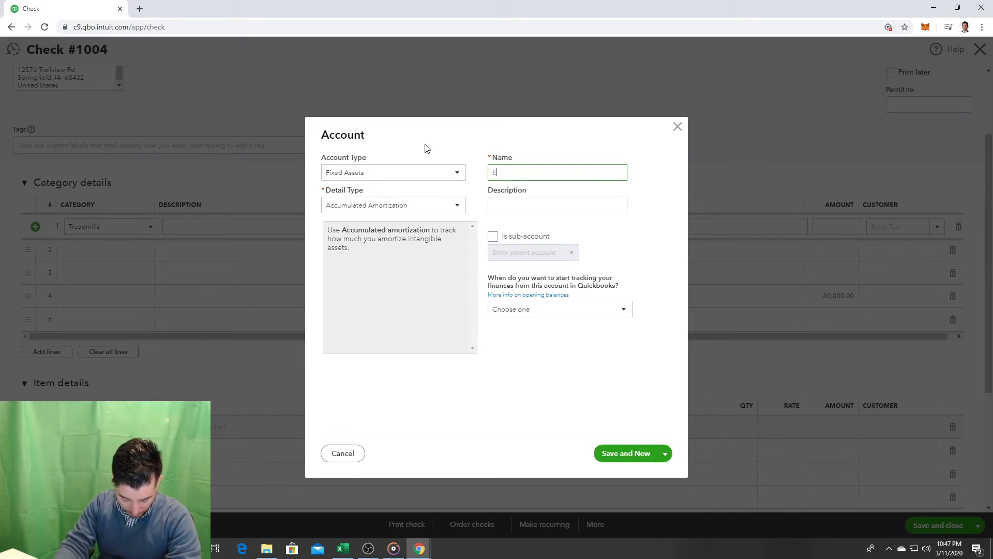
pyautogui.write('lliptical Machines')
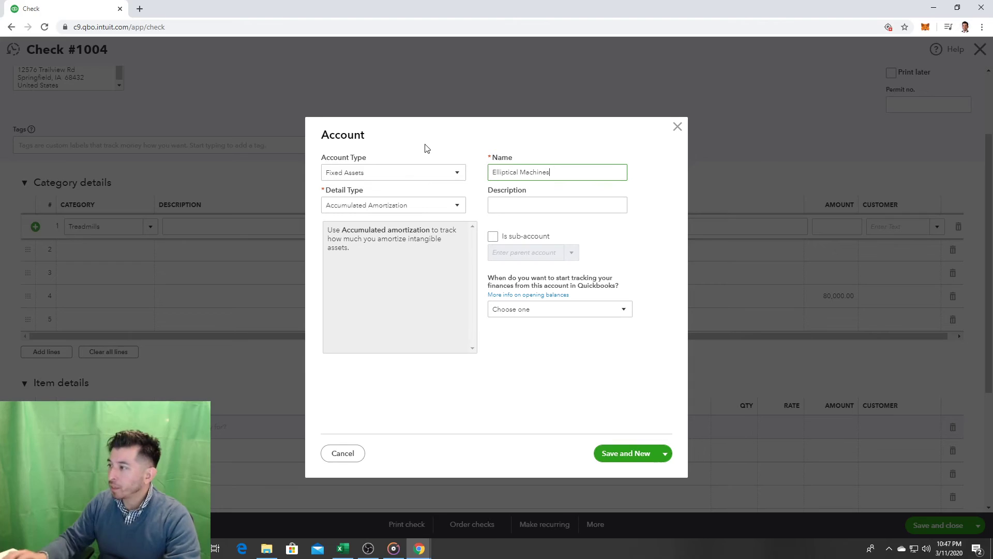
pyautogui.click(629, 455)
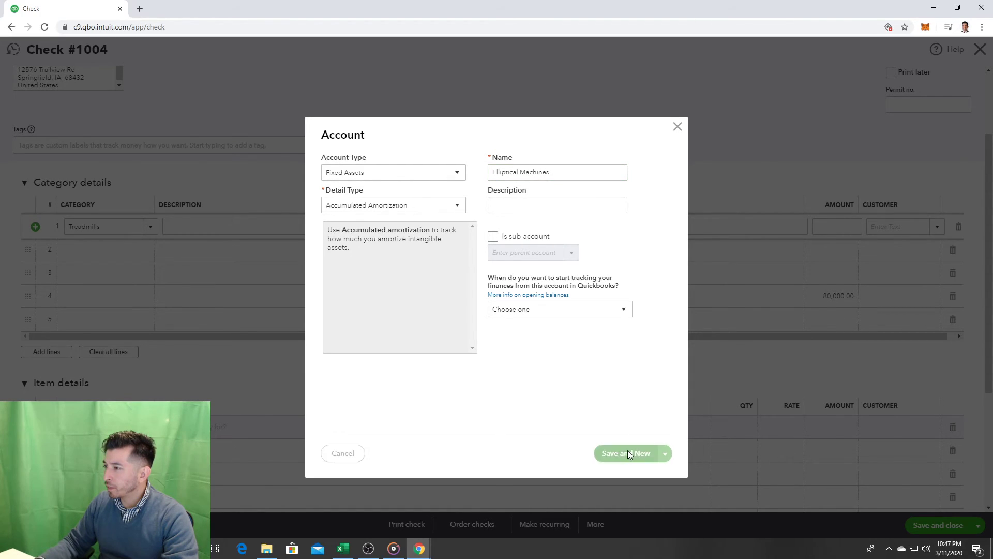
pyautogui.click(448, 179)
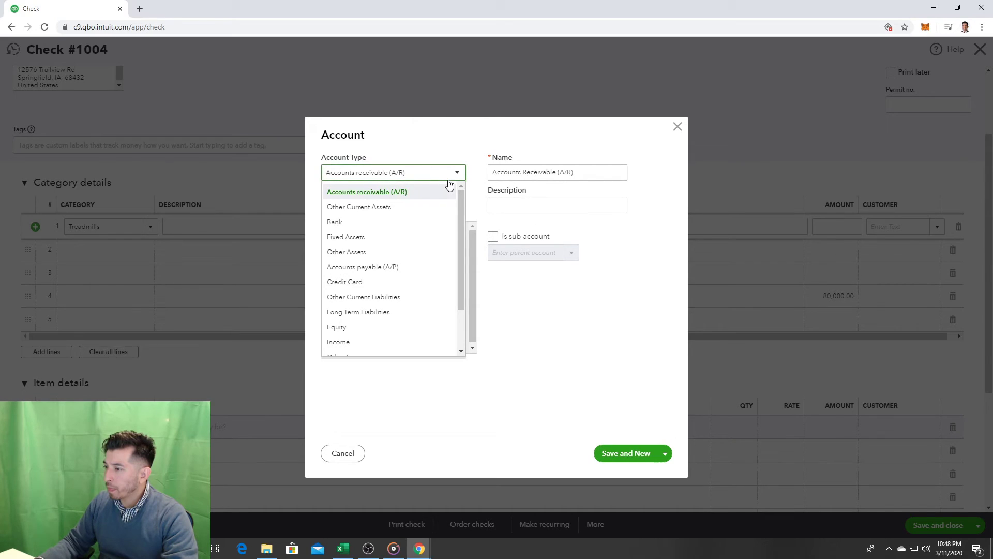
# Step: Set the new account's type to Fixed Assets, keeping the default detail type
pyautogui.press('Down')
pyautogui.press('Down')
pyautogui.press('Down')
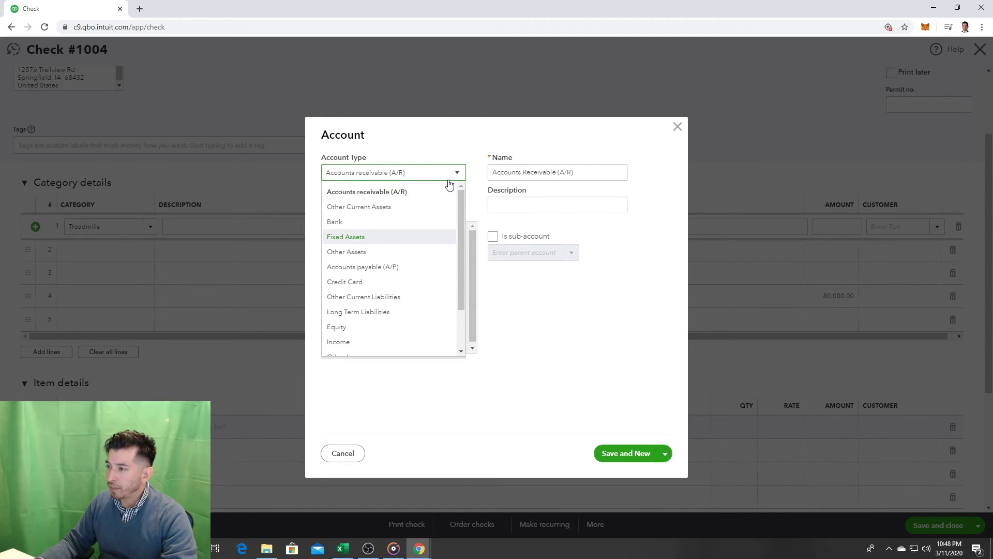
pyautogui.click(450, 185)
pyautogui.click(403, 205)
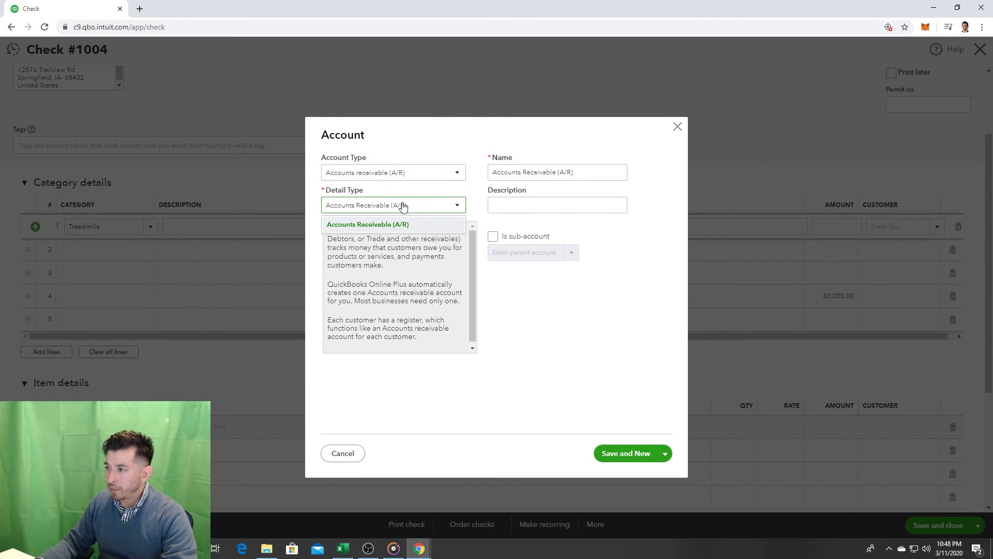
pyautogui.click(425, 174)
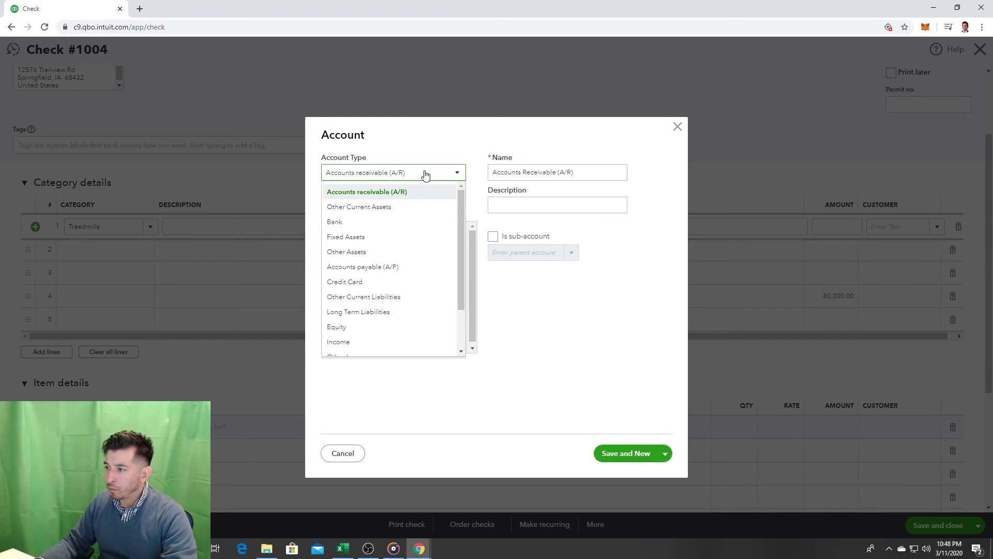
pyautogui.click(388, 237)
pyautogui.click(397, 206)
pyautogui.press('m')
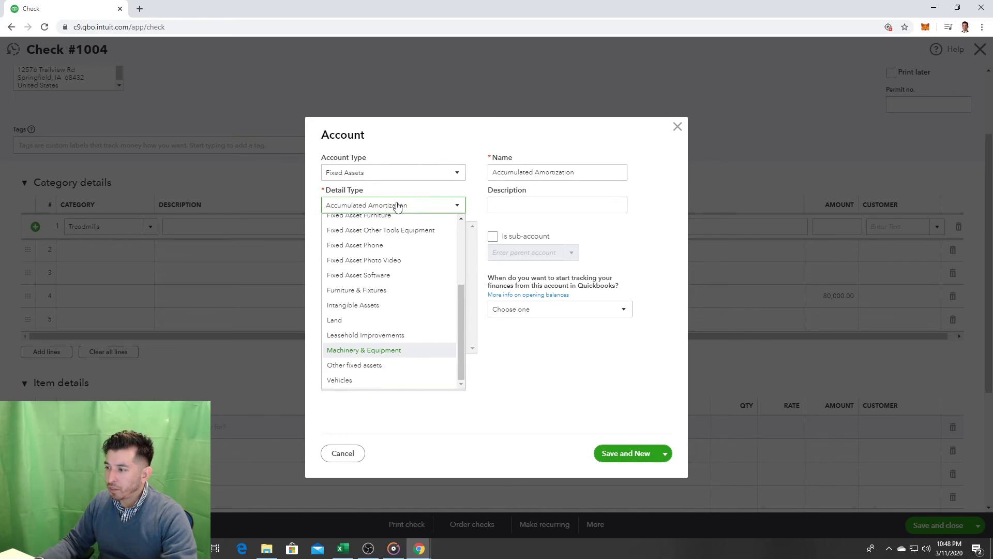
pyautogui.click(397, 205)
# Step: Name the account 'Weight Machines' and save it, leaving a blank account form open
pyautogui.tripleClick(594, 176)
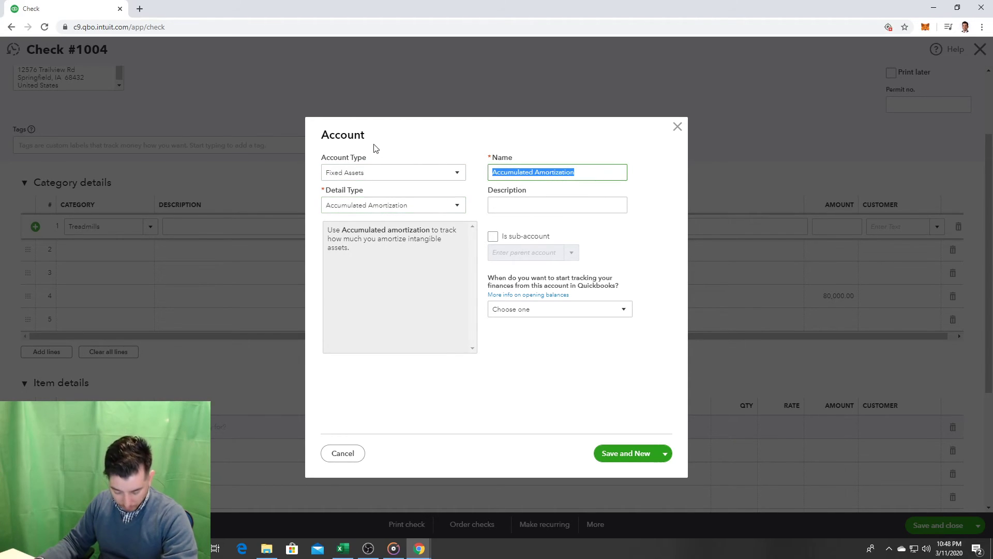
pyautogui.write('W')
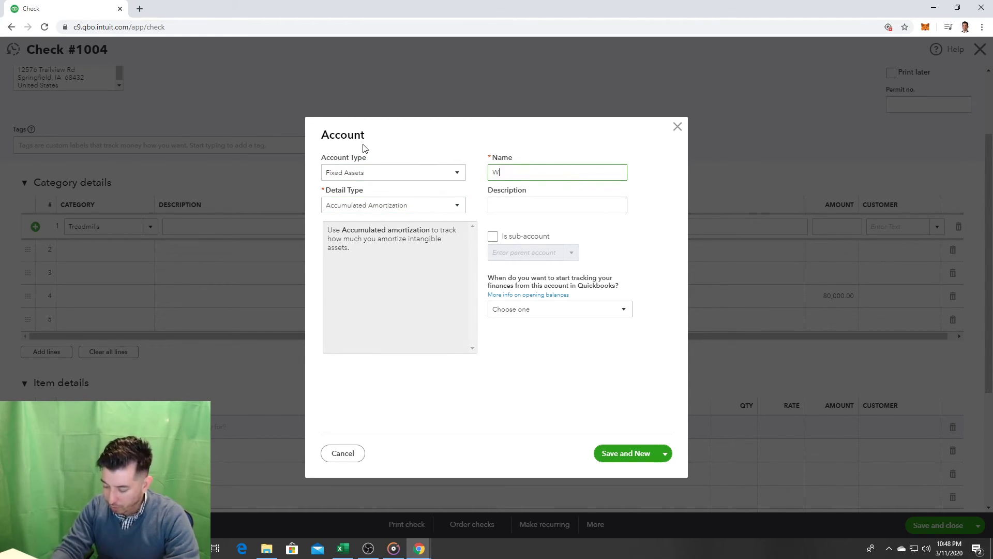
pyautogui.write('eight Machines')
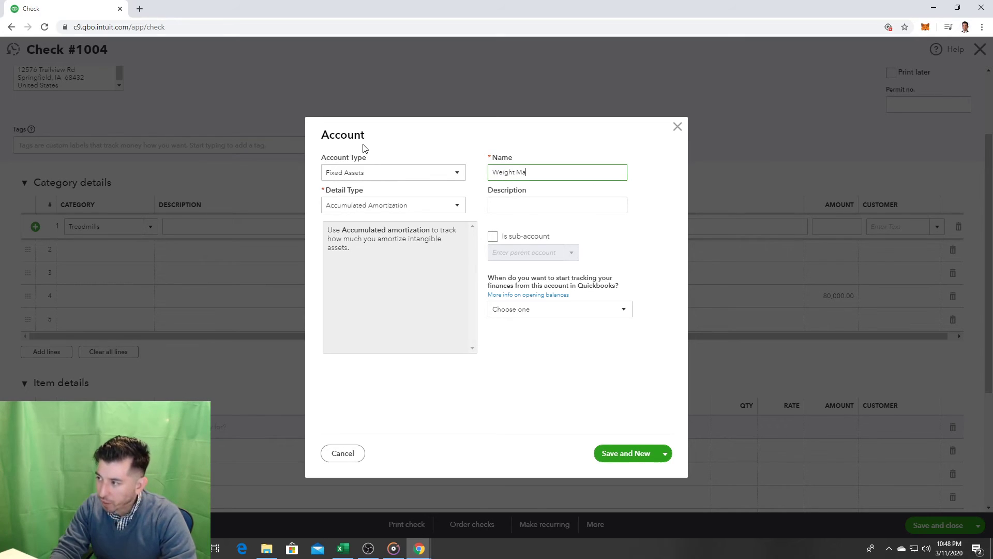
pyautogui.click(636, 454)
pyautogui.click(414, 176)
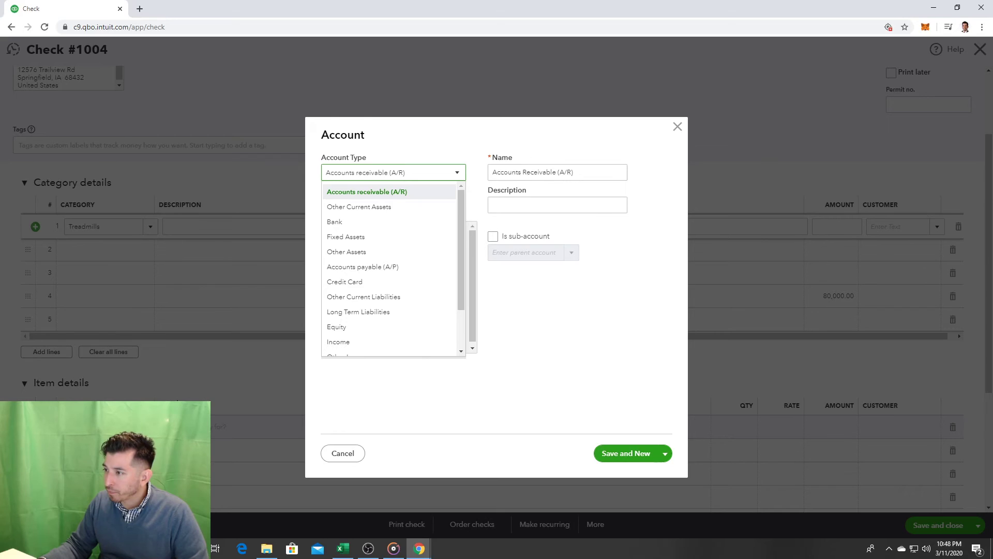
pyautogui.click(472, 419)
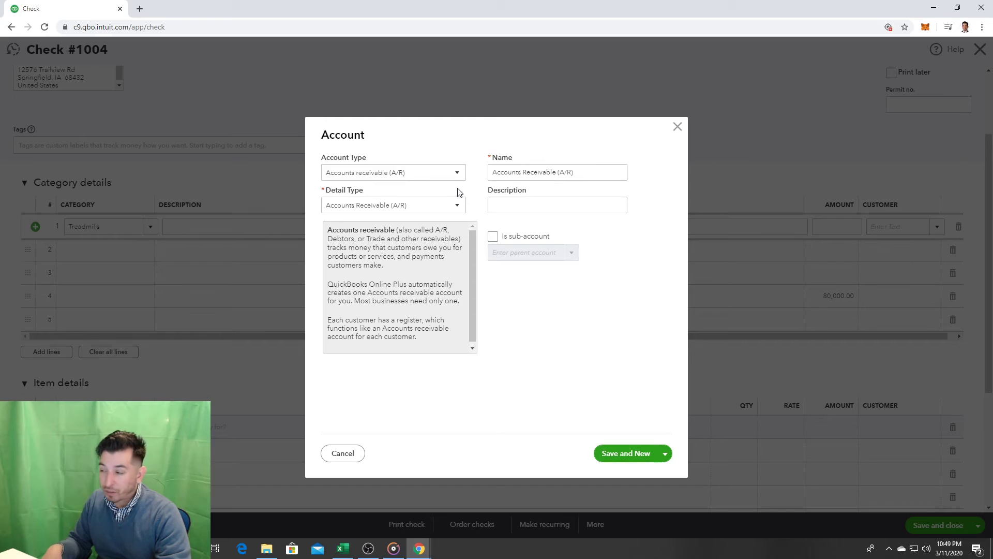
# Step: Cancel the blank account form and close the Check #1004 form
pyautogui.click(679, 128)
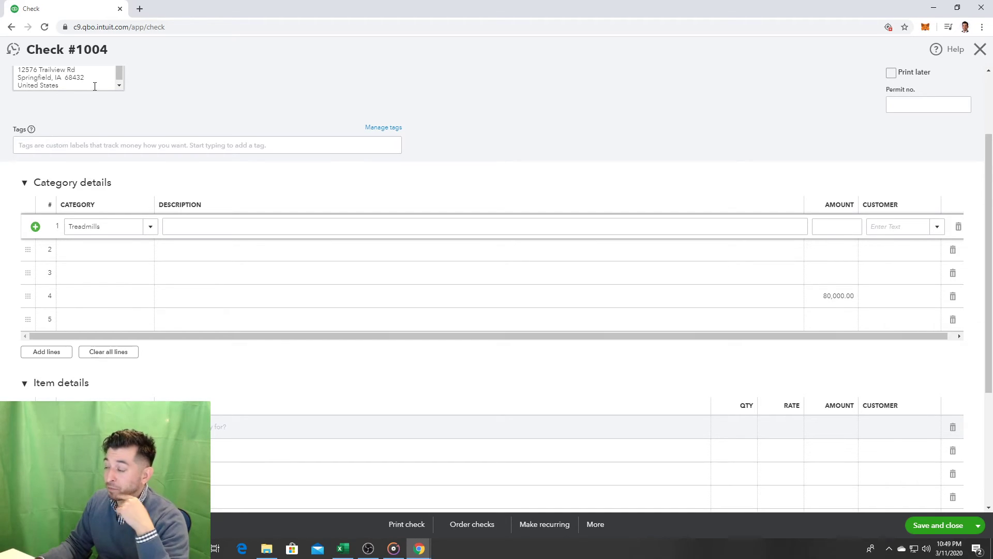
pyautogui.scroll(-2, 569, 163)
pyautogui.scroll(-3, 569, 163)
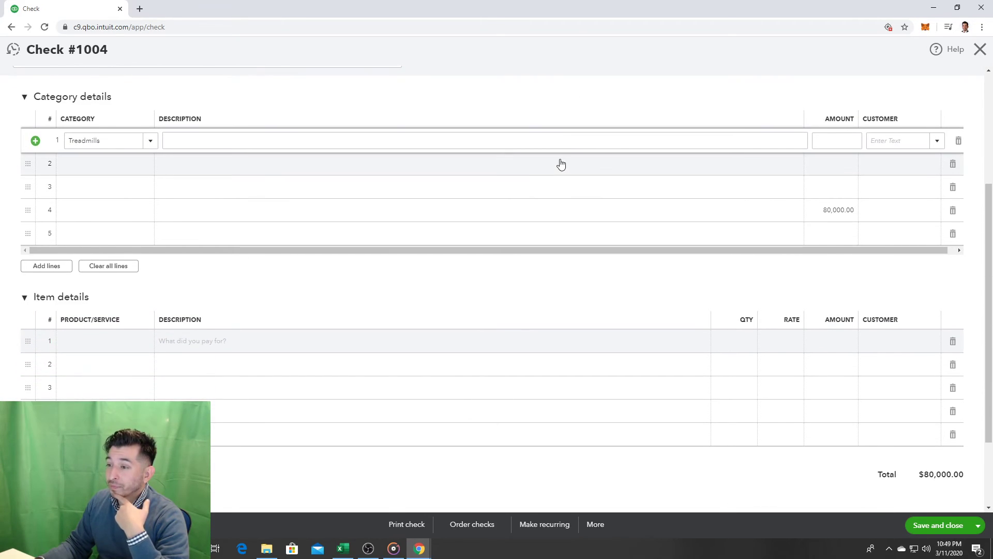
pyautogui.scroll(1, 535, 182)
pyautogui.scroll(5, 535, 181)
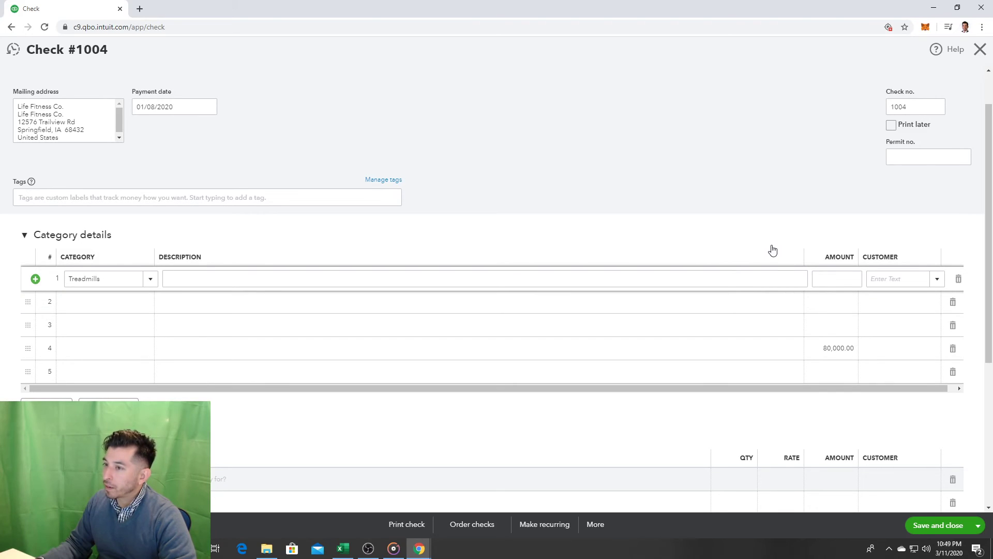
pyautogui.click(980, 49)
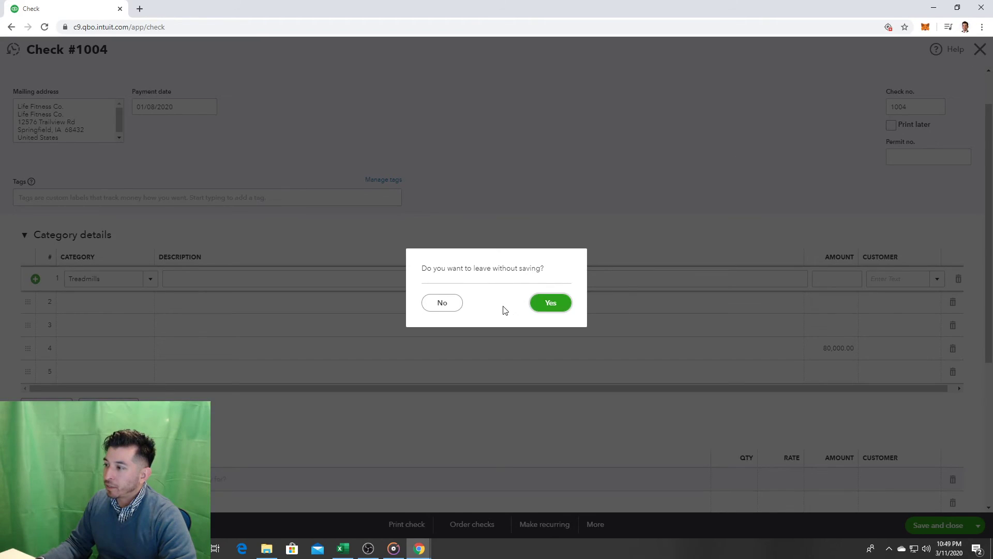
# Step: Discard Check #1004, go to the Chart of Accounts, and search the page for 'fix'
pyautogui.click(552, 304)
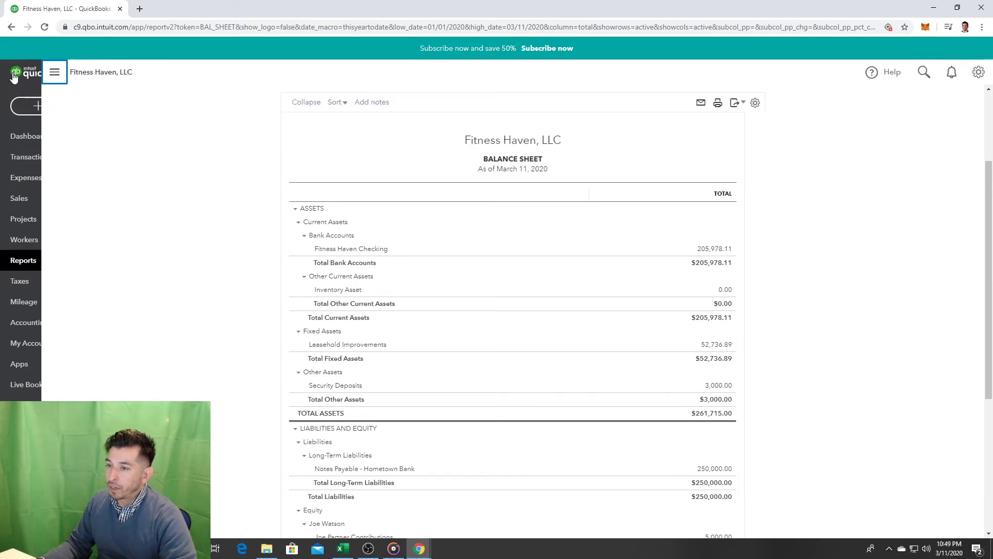
pyautogui.click(71, 349)
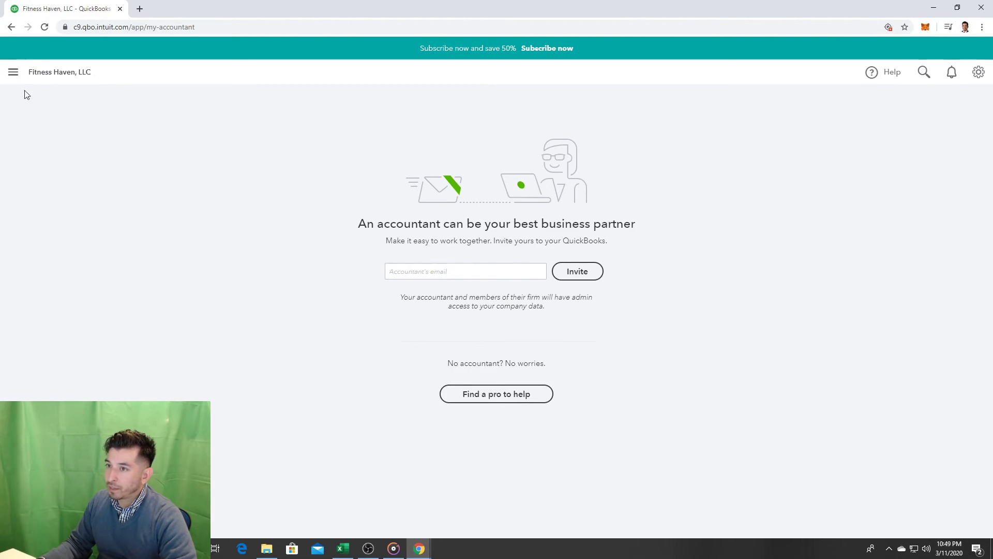
pyautogui.click(12, 72)
pyautogui.click(56, 323)
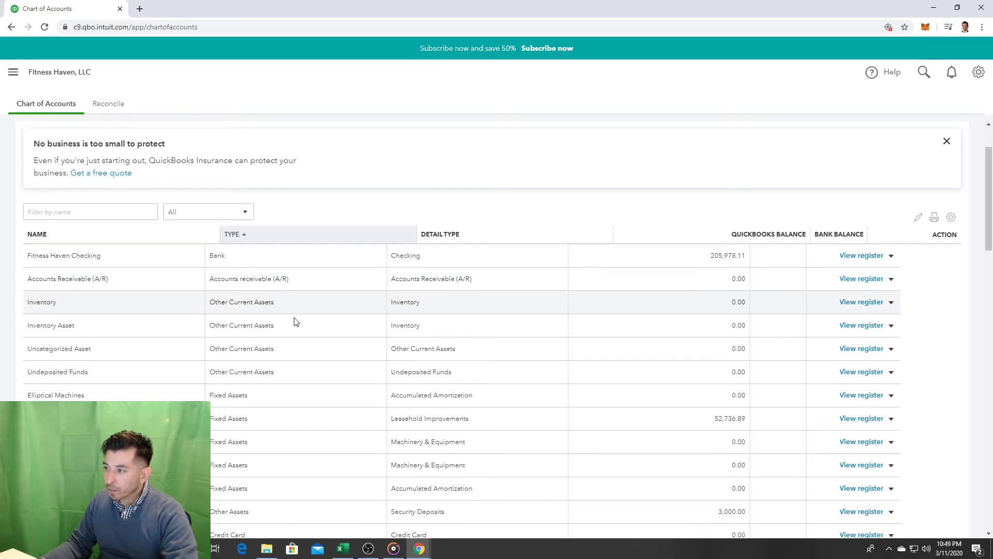
pyautogui.hotkey('ctrl', 'f')
pyautogui.write('fix')
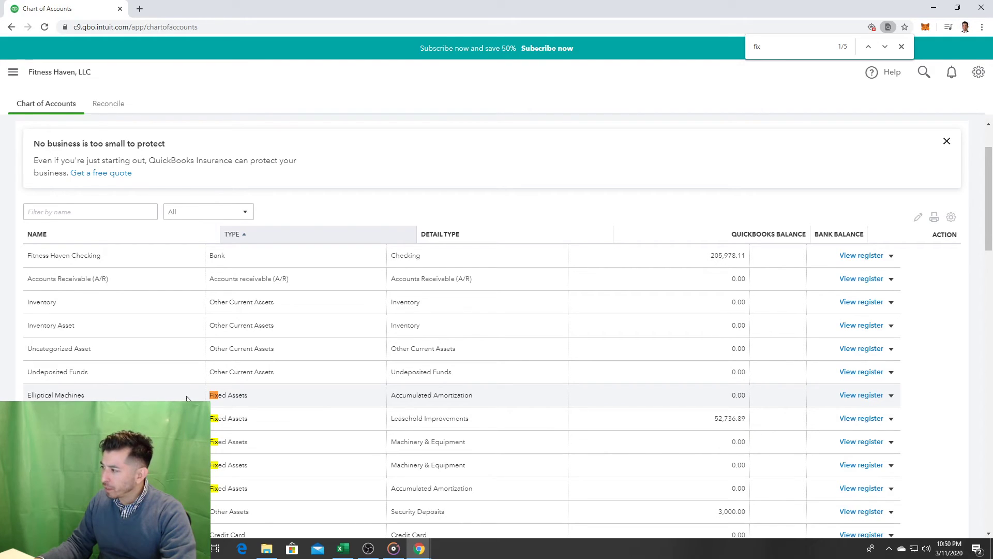
# Step: Edit Elliptical Machines, try making it a sub-account of Fitness, then cancel without changes
pyautogui.click(891, 396)
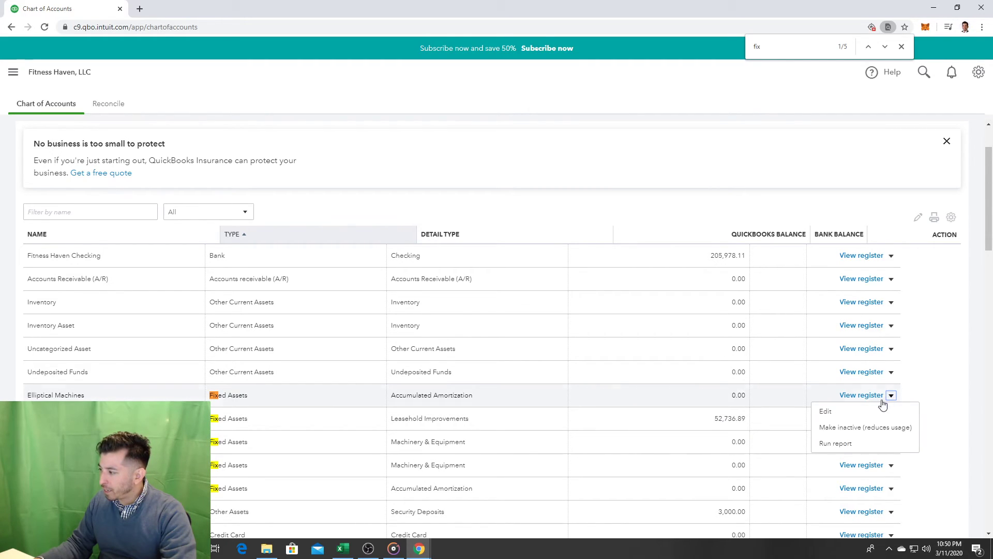
pyautogui.click(861, 415)
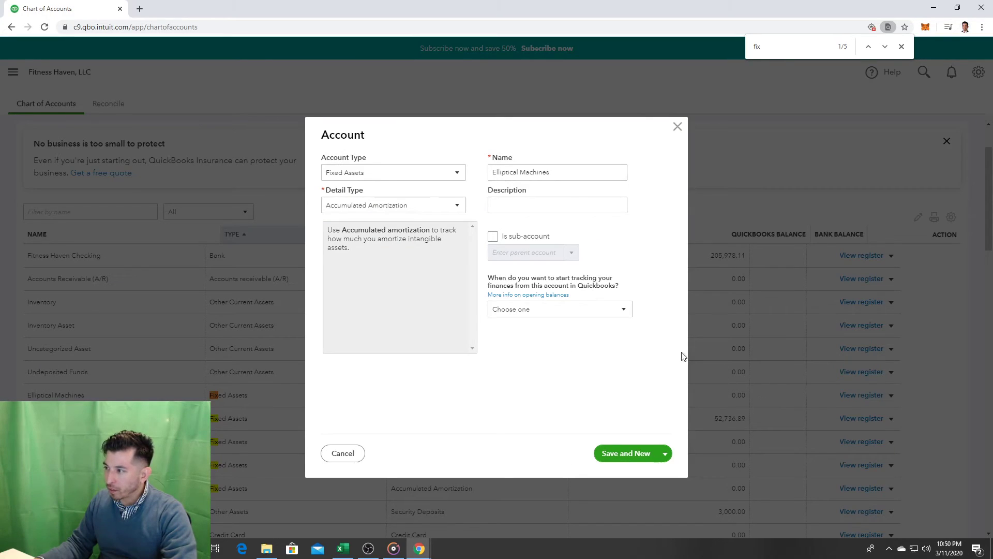
pyautogui.click(495, 237)
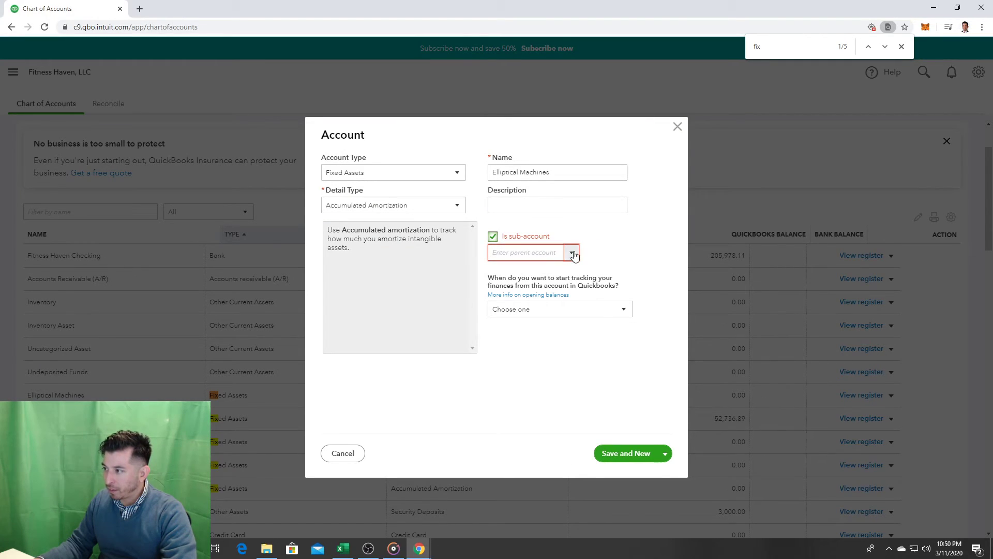
pyautogui.click(573, 253)
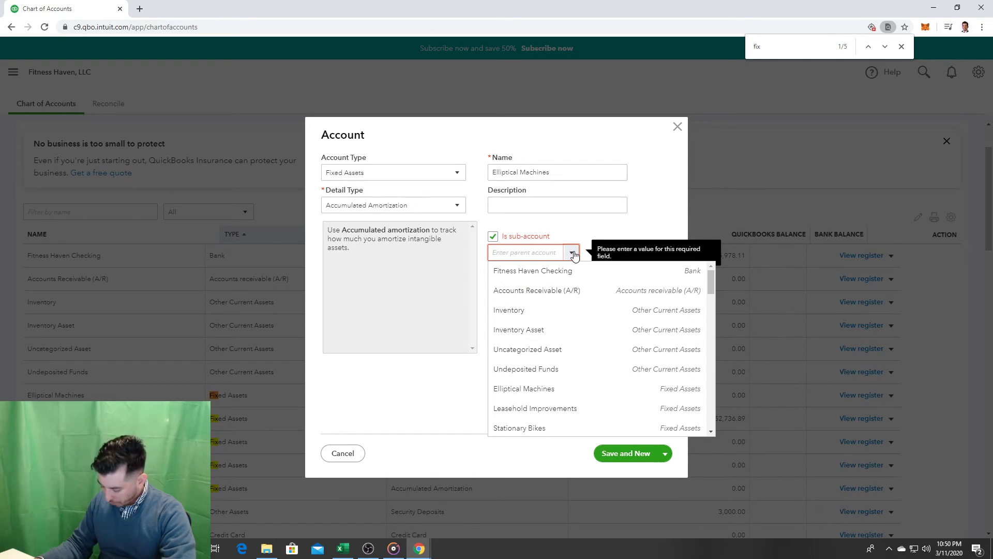
pyautogui.write('F')
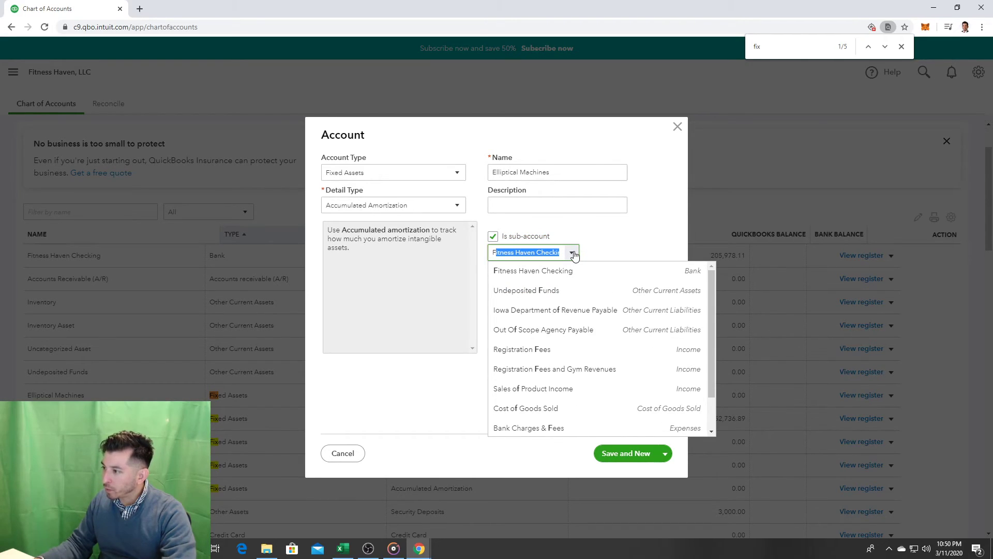
pyautogui.write('itne')
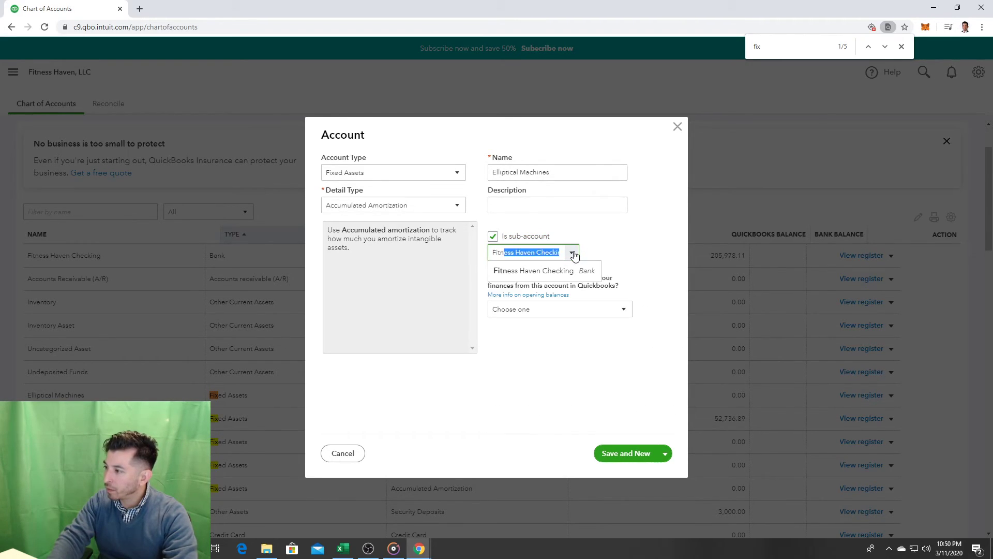
pyautogui.write('s')
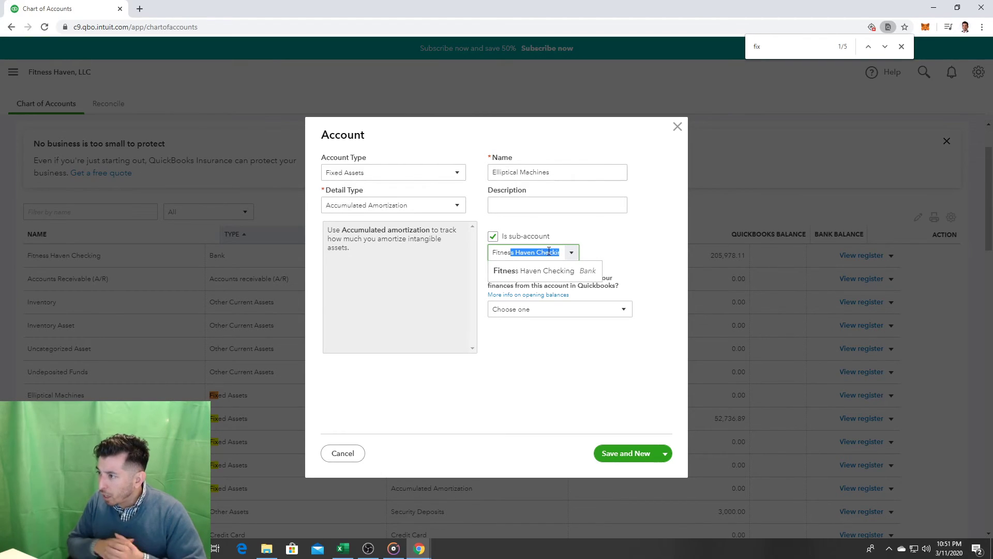
pyautogui.click(678, 128)
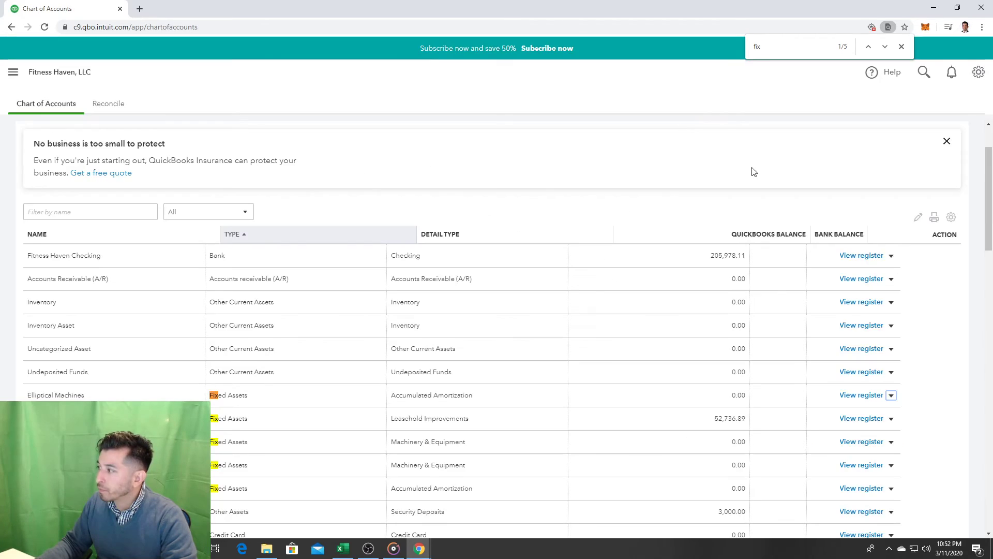
# Step: Close the table settings and page search, returning to the top of the Chart of Accounts
pyautogui.click(952, 219)
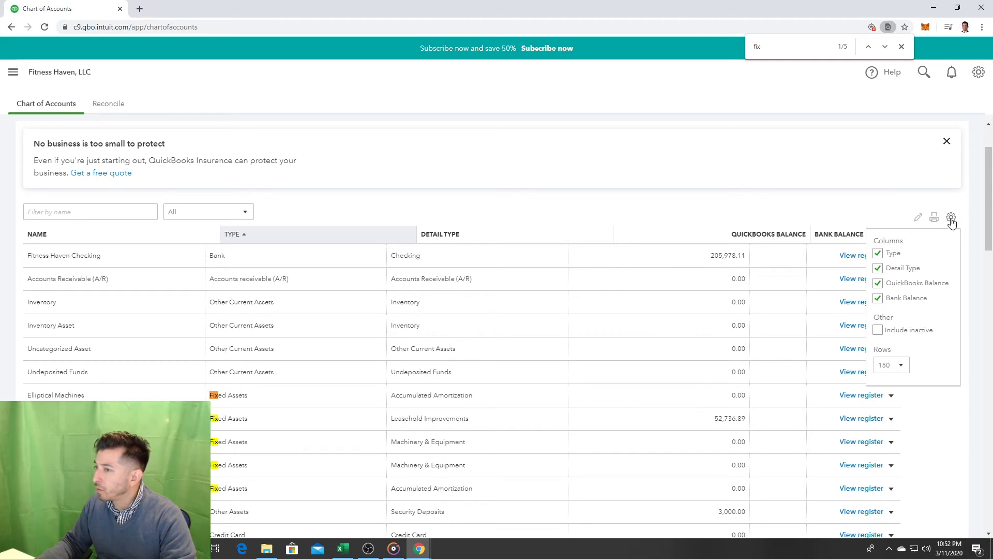
pyautogui.click(952, 220)
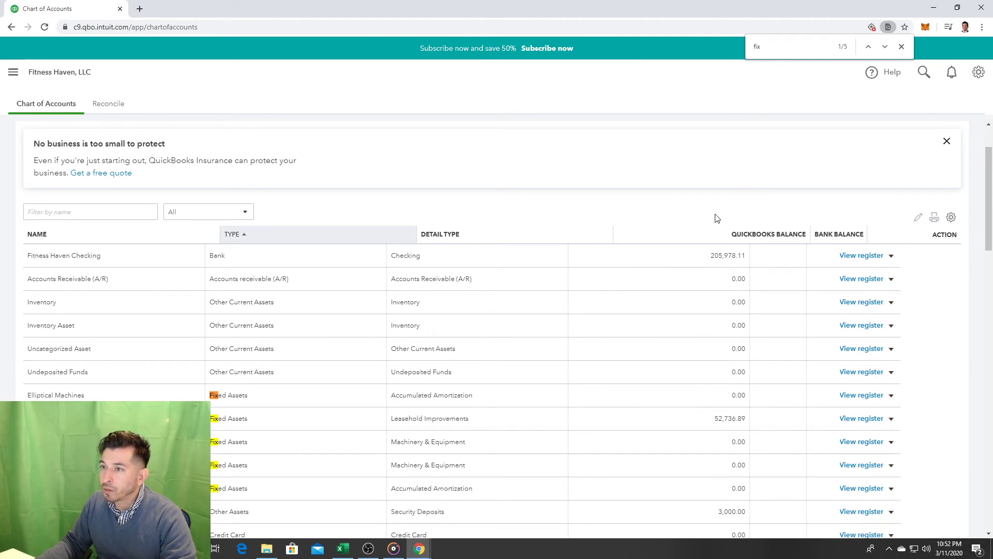
pyautogui.click(902, 47)
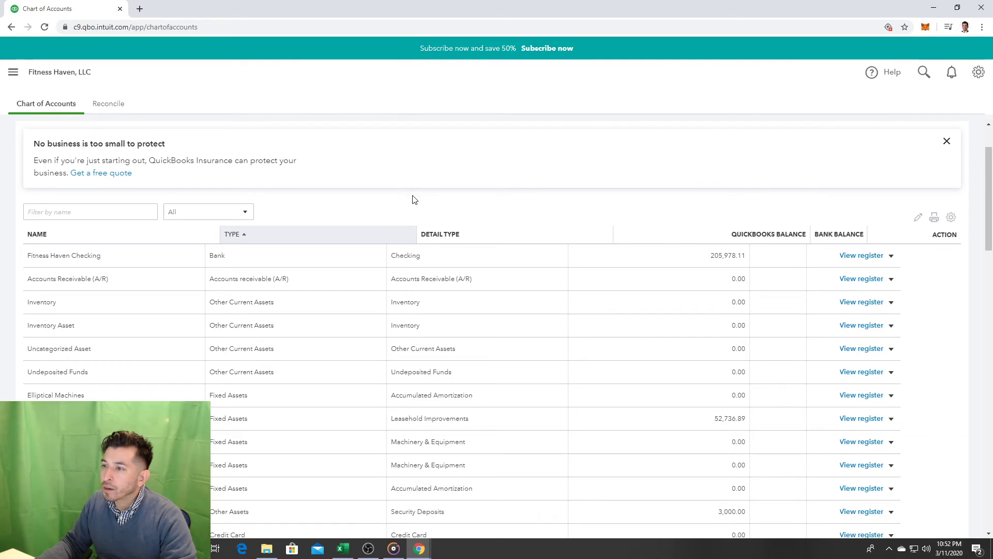
pyautogui.scroll(-6, 328, 201)
pyautogui.scroll(7, 929, 343)
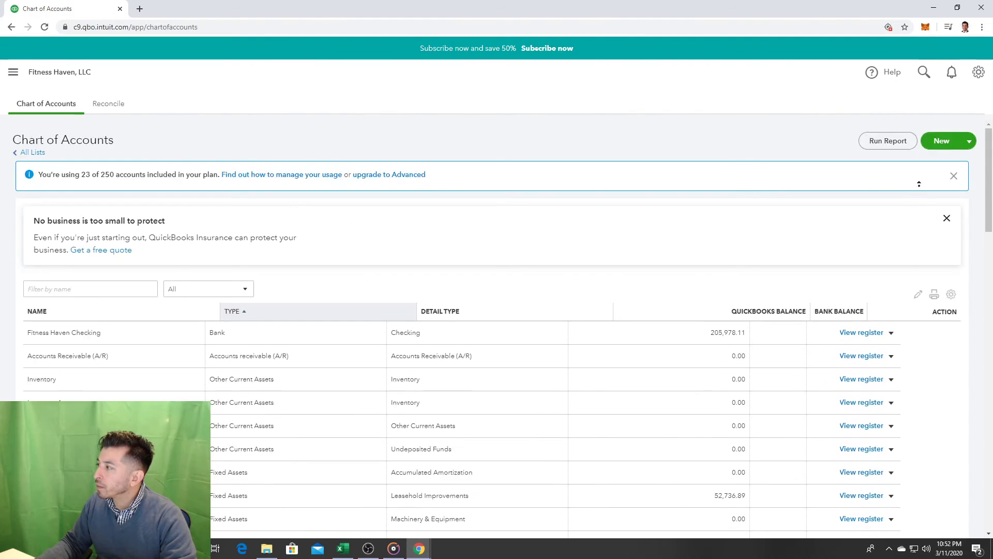
# Step: Start a new Fixed Assets account, keeping Accumulated Amortization as the detail type
pyautogui.click(942, 147)
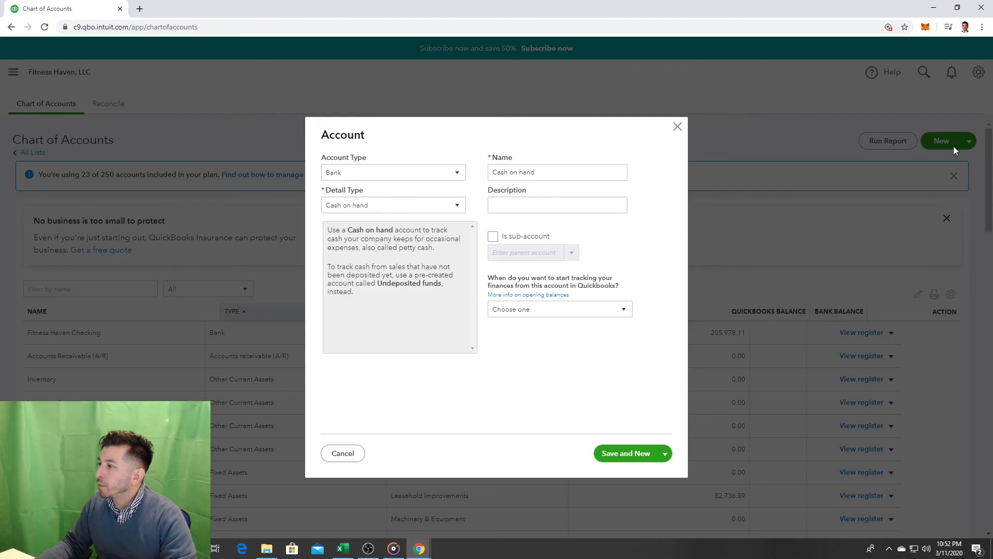
pyautogui.click(423, 176)
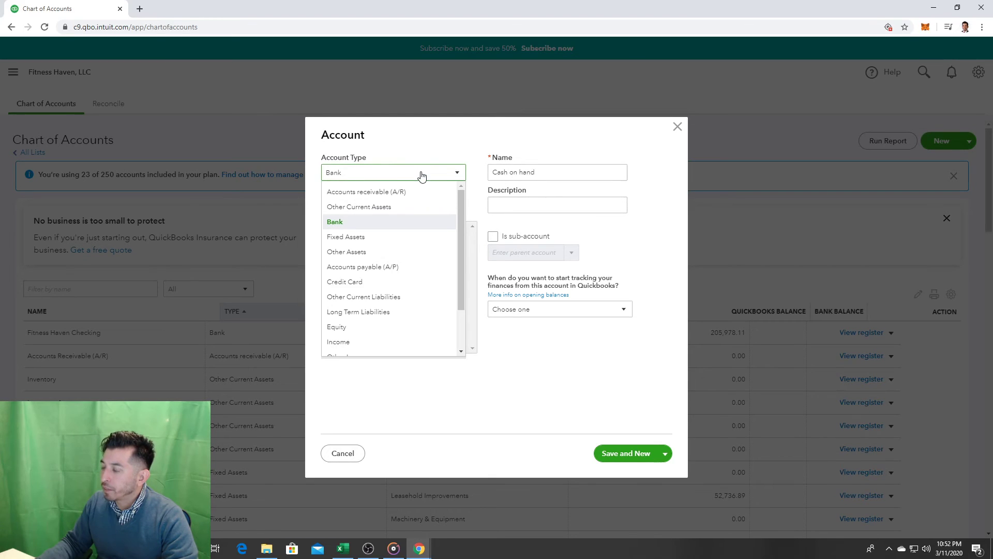
pyautogui.press('Down')
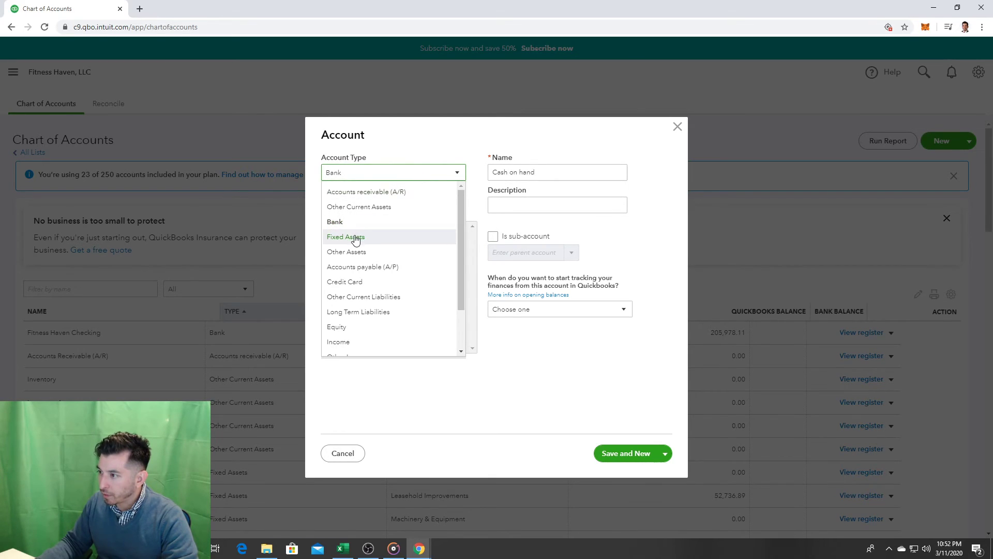
pyautogui.click(350, 236)
pyautogui.click(375, 204)
pyautogui.press('Down')
pyautogui.press('Down')
pyautogui.press('Down')
pyautogui.press('Down')
pyautogui.press('Down')
pyautogui.press('Down')
pyautogui.press('Down')
pyautogui.press('Down')
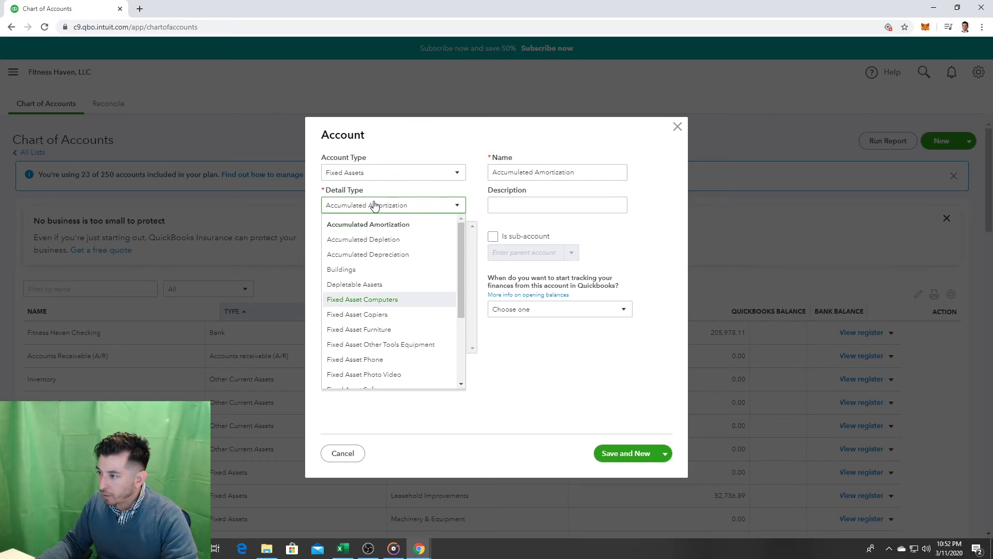
pyautogui.press('Down')
pyautogui.press('Down')
pyautogui.press('Down')
pyautogui.press('Down')
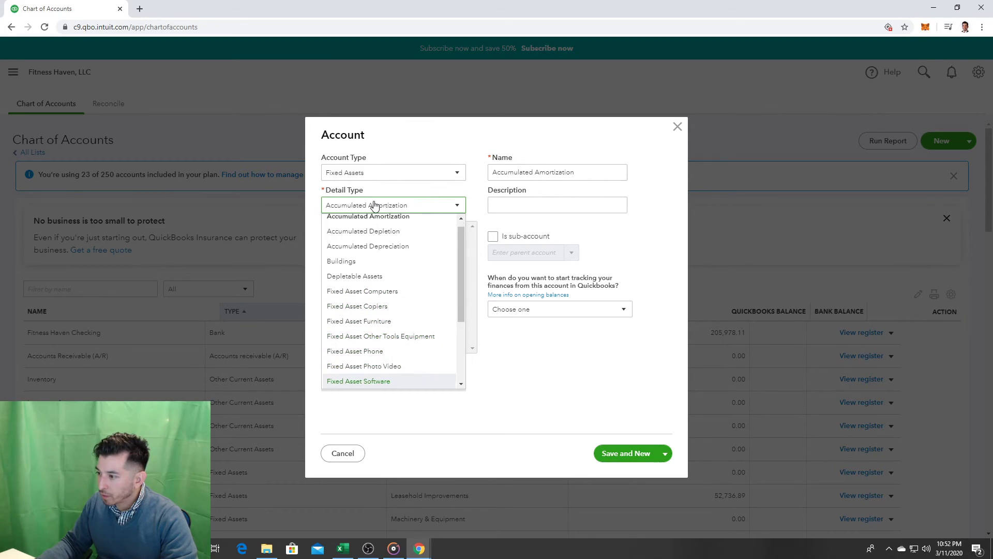
pyautogui.press('Up')
pyautogui.press('Up')
pyautogui.press('Up')
pyautogui.press('Up')
pyautogui.press('Up')
pyautogui.press('Up')
pyautogui.press('Up')
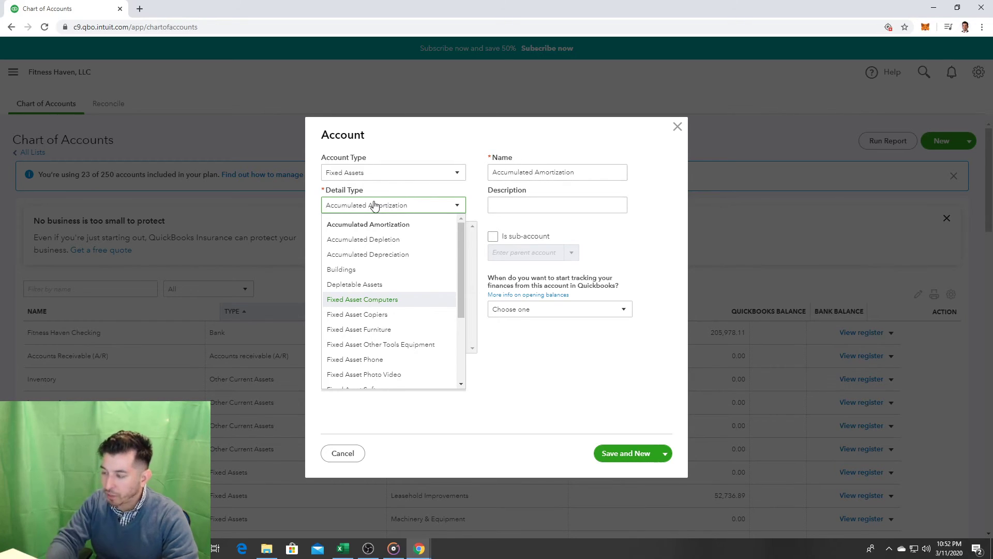
pyautogui.press('m')
pyautogui.click(375, 205)
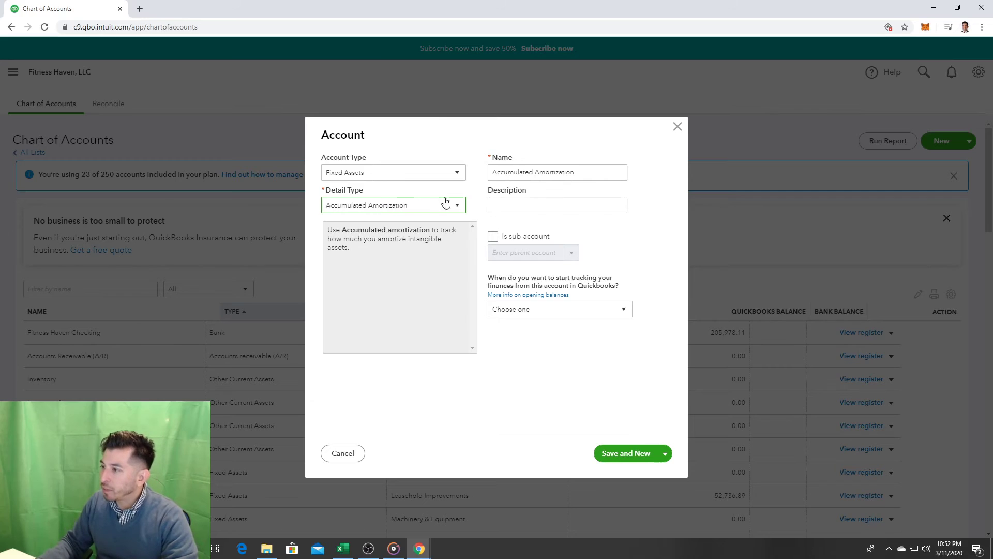
# Step: Name it 'Fitness Equipment', save it, and close the account form
pyautogui.click(600, 175)
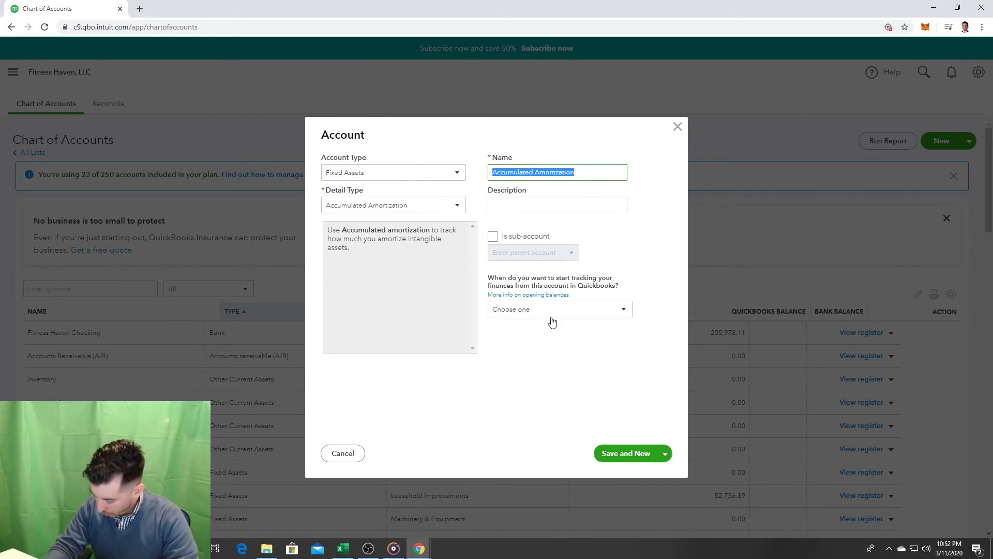
pyautogui.write('F')
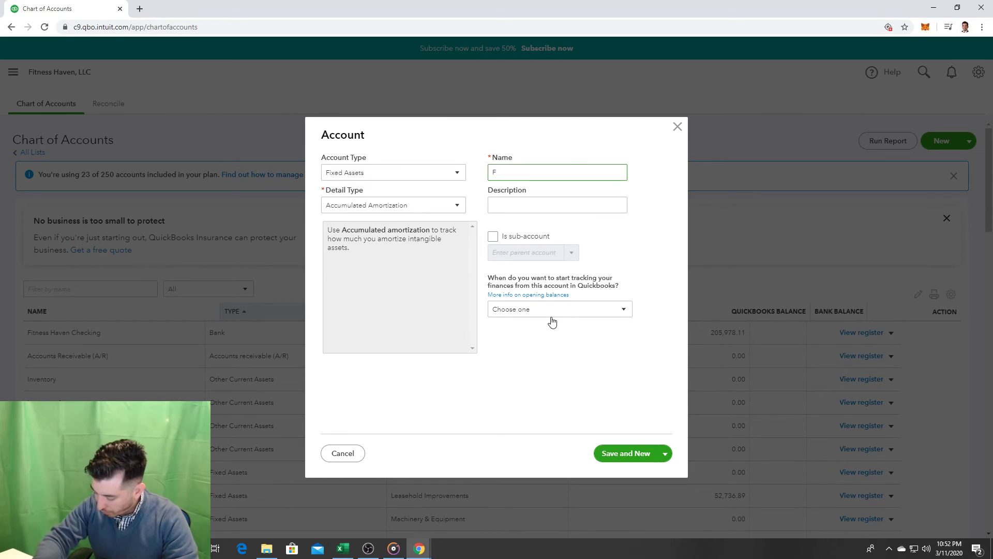
pyautogui.write('itness Equipment')
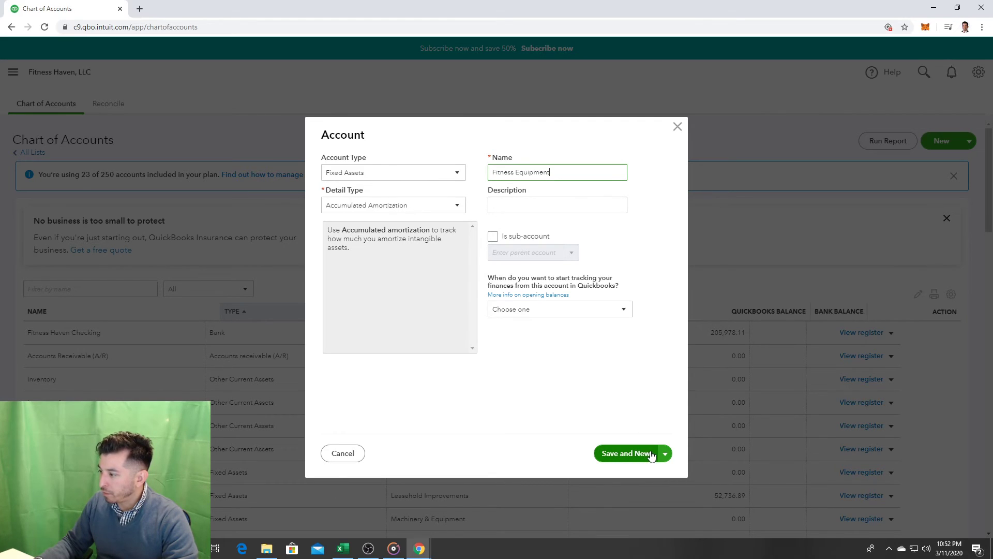
pyautogui.click(632, 454)
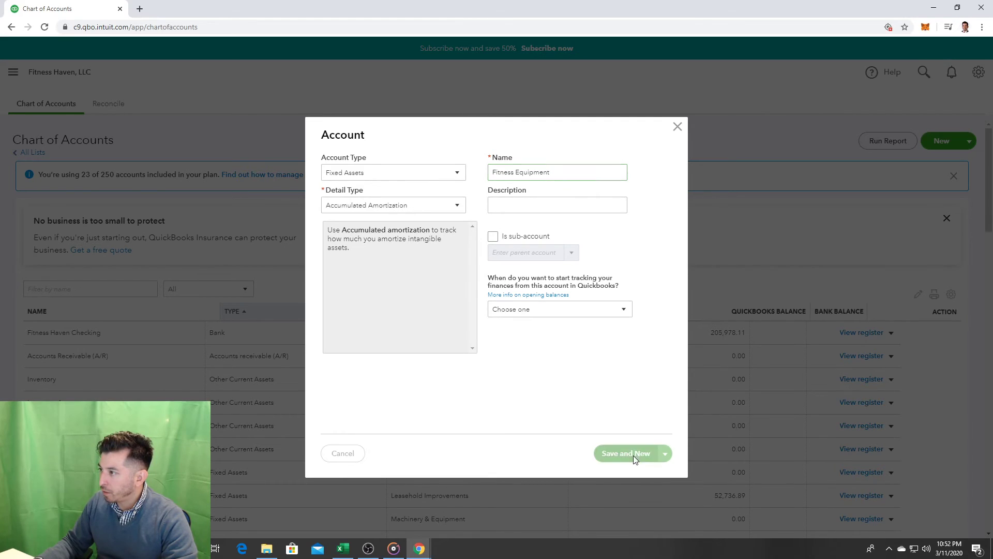
pyautogui.click(678, 127)
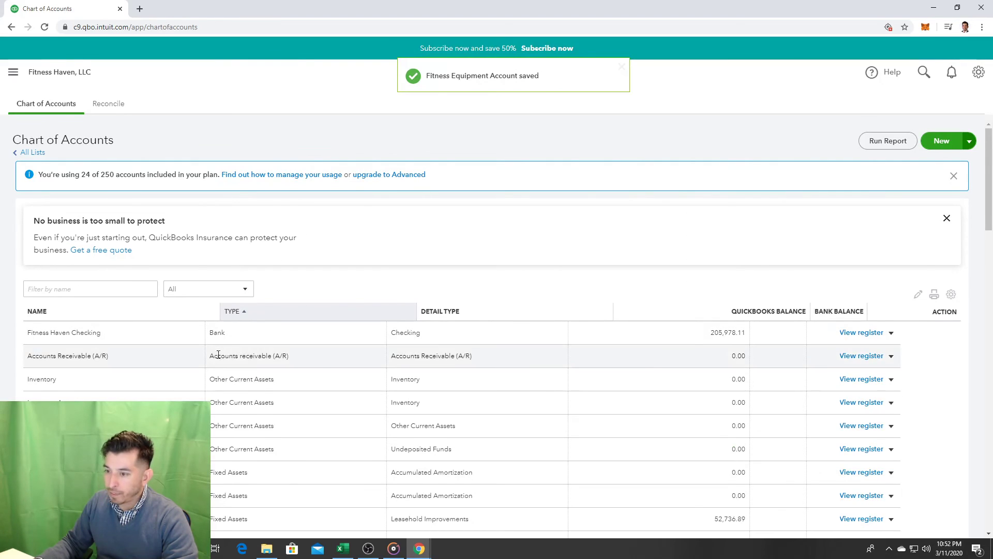
# Step: Sort the Chart of Accounts by type and open Weight Machines for editing
pyautogui.scroll(-3, 262, 350)
pyautogui.click(240, 175)
pyautogui.scroll(-10, 273, 428)
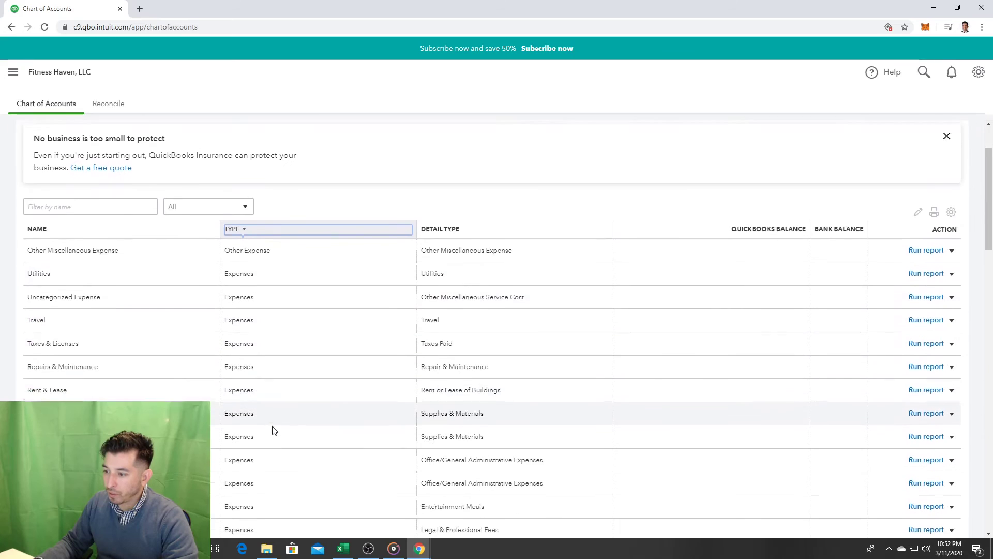
pyautogui.scroll(-12, 275, 430)
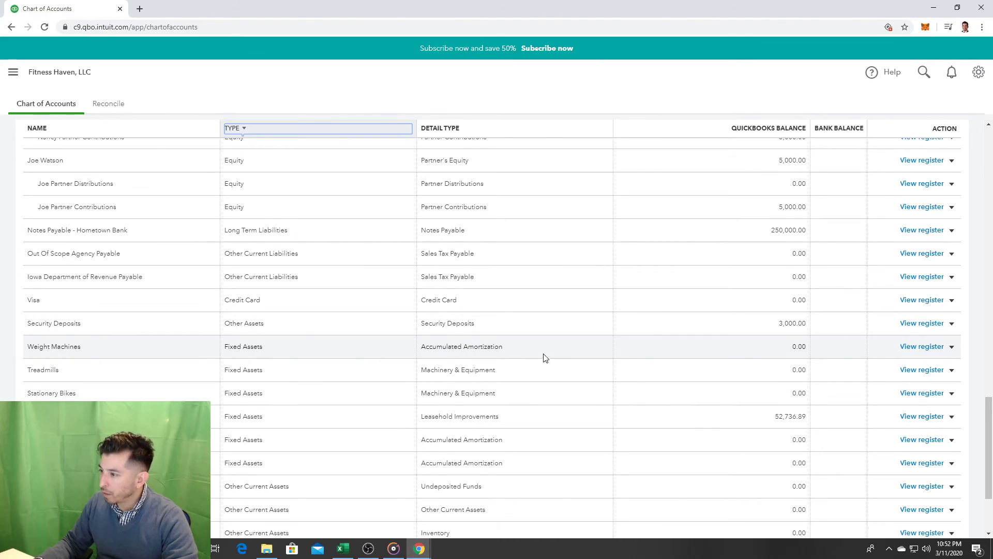
pyautogui.click(952, 347)
pyautogui.click(927, 361)
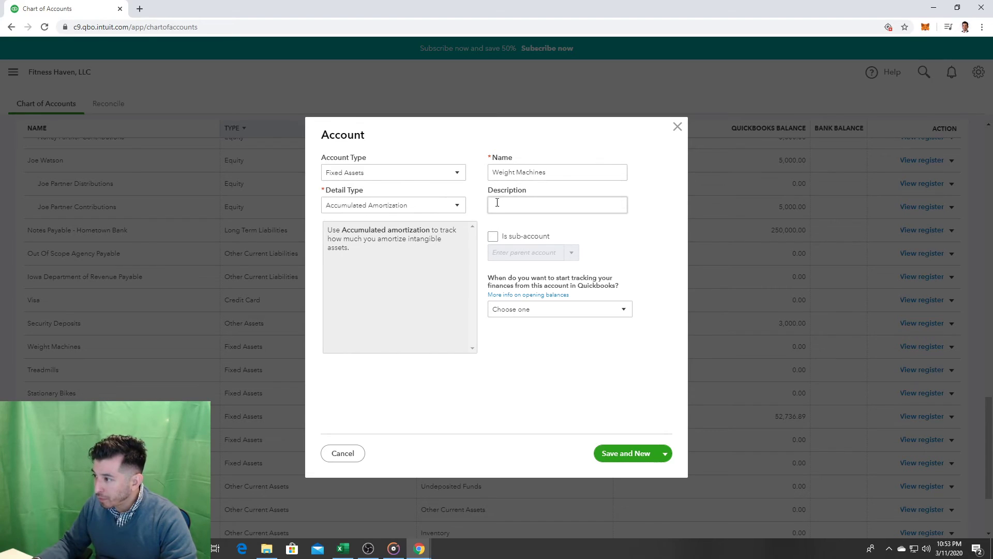
# Step: Make Weight Machines a sub-account of Fitness Equipment and save and close
pyautogui.click(493, 240)
pyautogui.click(541, 253)
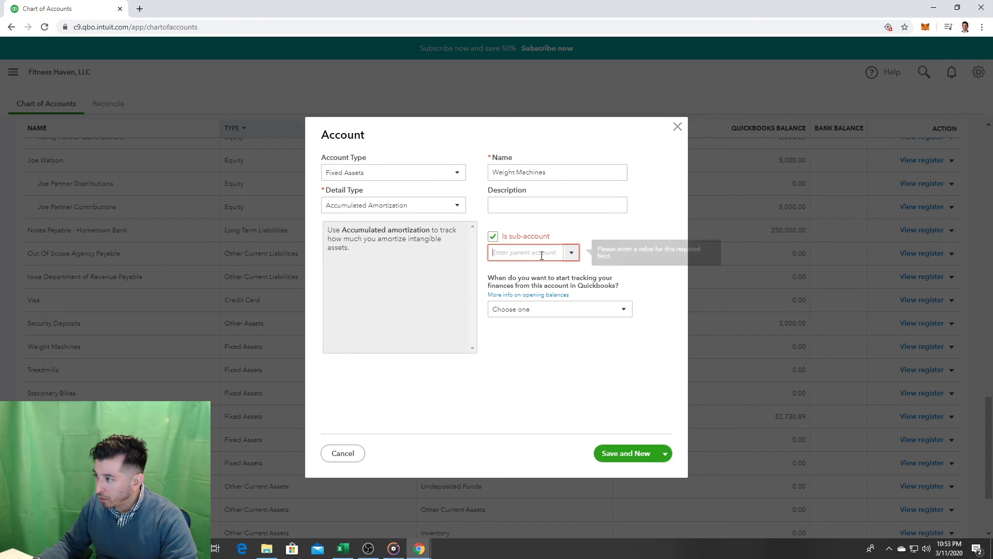
pyautogui.write('Fitness Haven Checki')
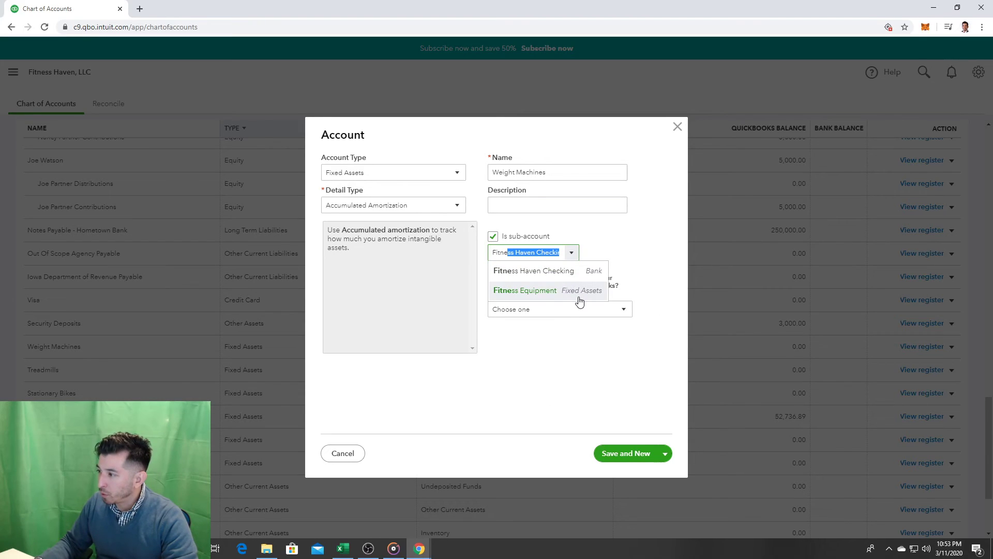
pyautogui.click(576, 293)
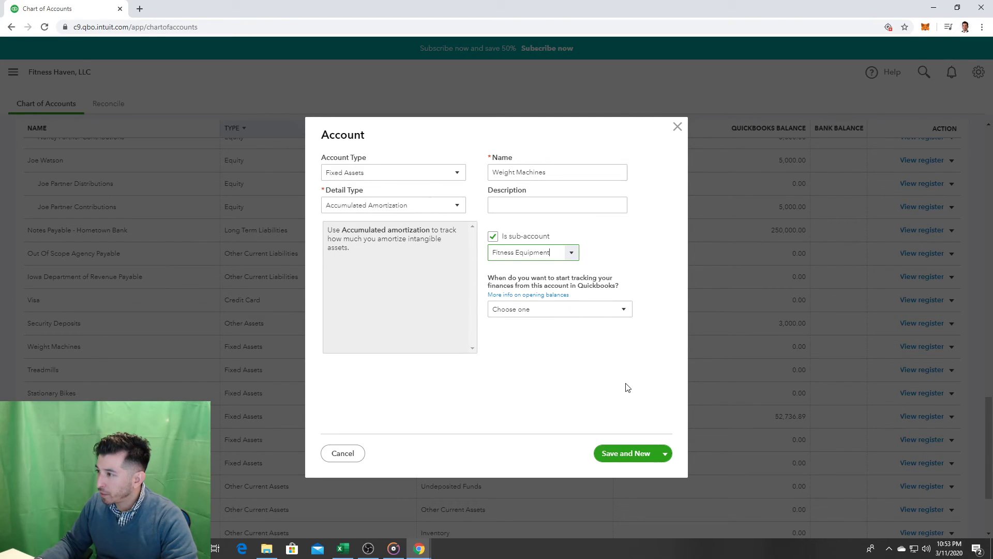
pyautogui.click(666, 454)
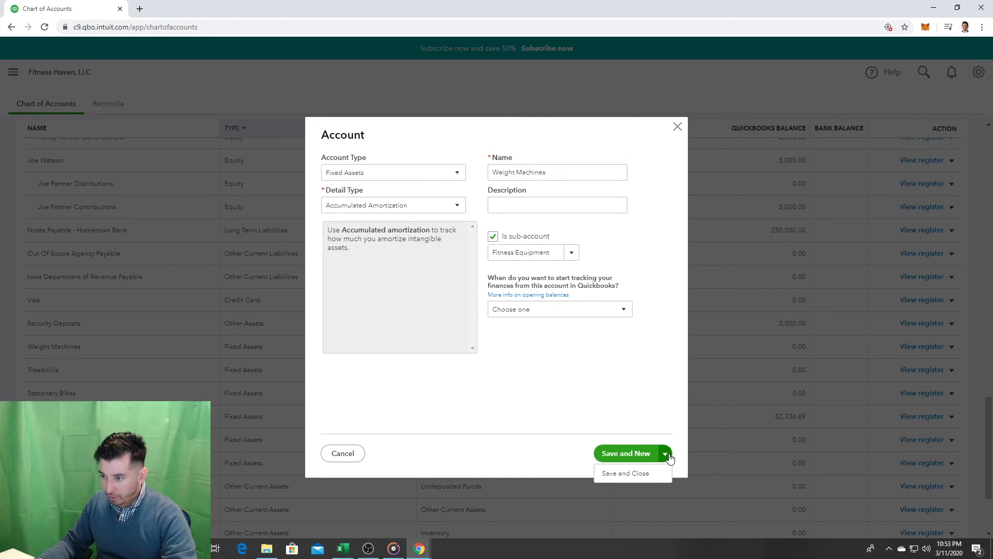
pyautogui.click(642, 475)
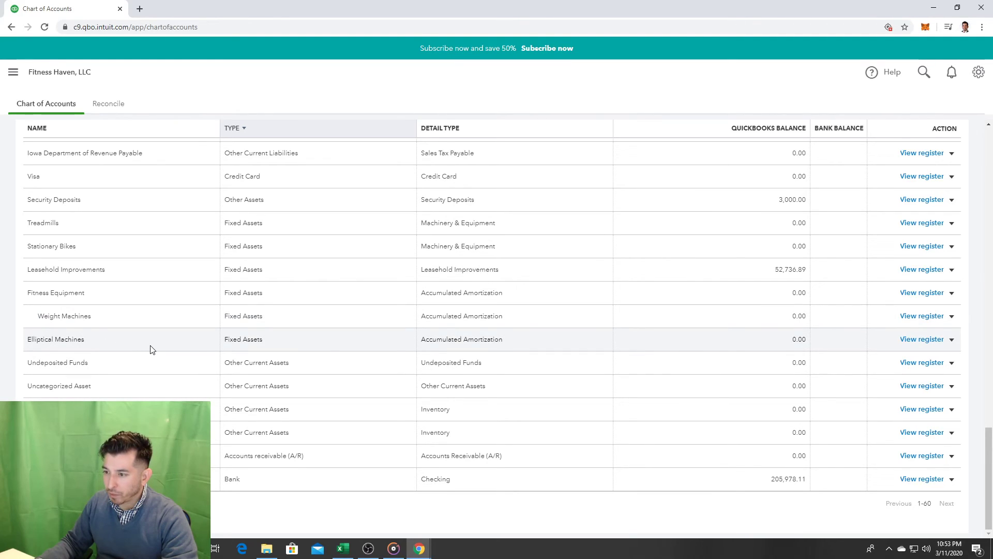
# Step: Edit Elliptical Machines into a Fitness Equipment sub-account with Machinery & Equipment detail type, confirming the change
pyautogui.click(952, 340)
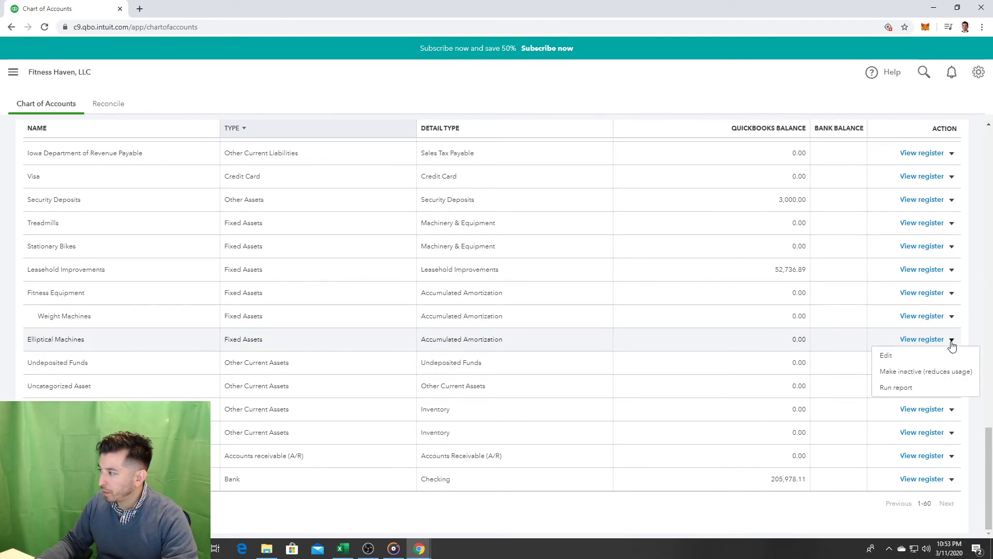
pyautogui.click(929, 356)
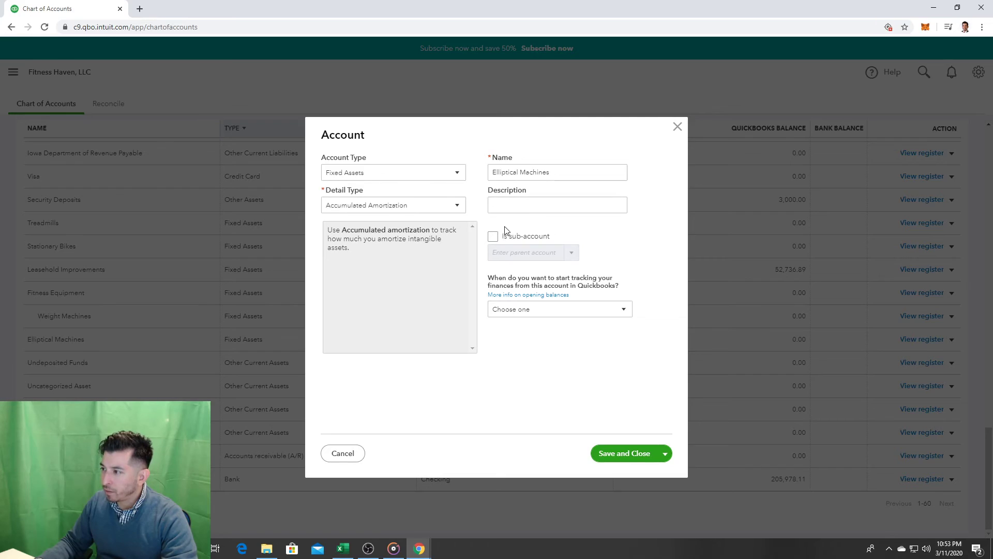
pyautogui.click(493, 240)
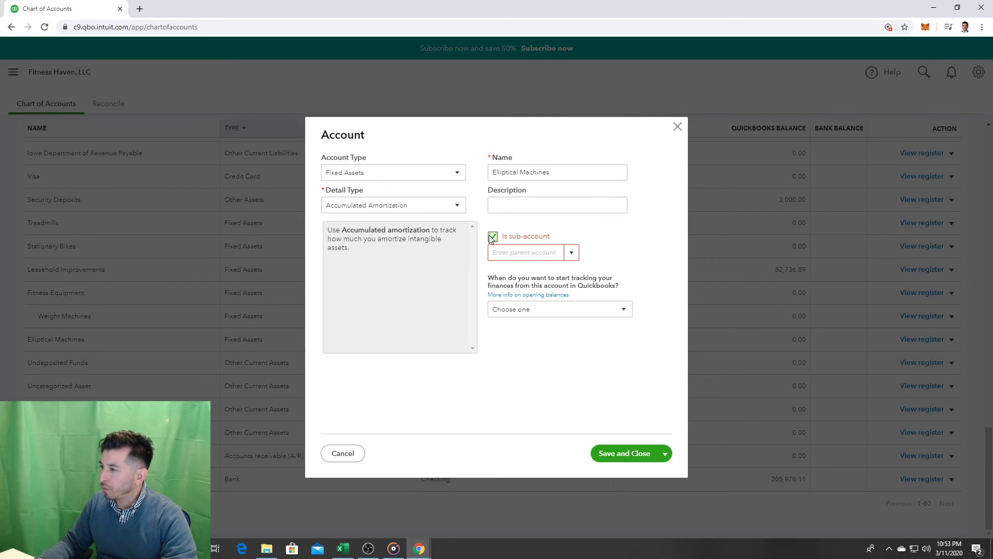
pyautogui.click(441, 207)
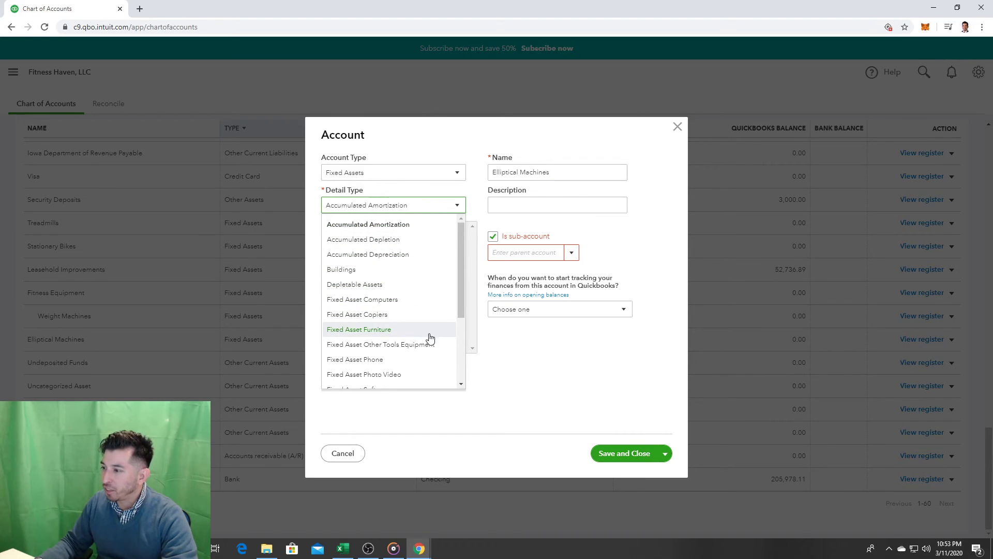
pyautogui.scroll(-3, 428, 350)
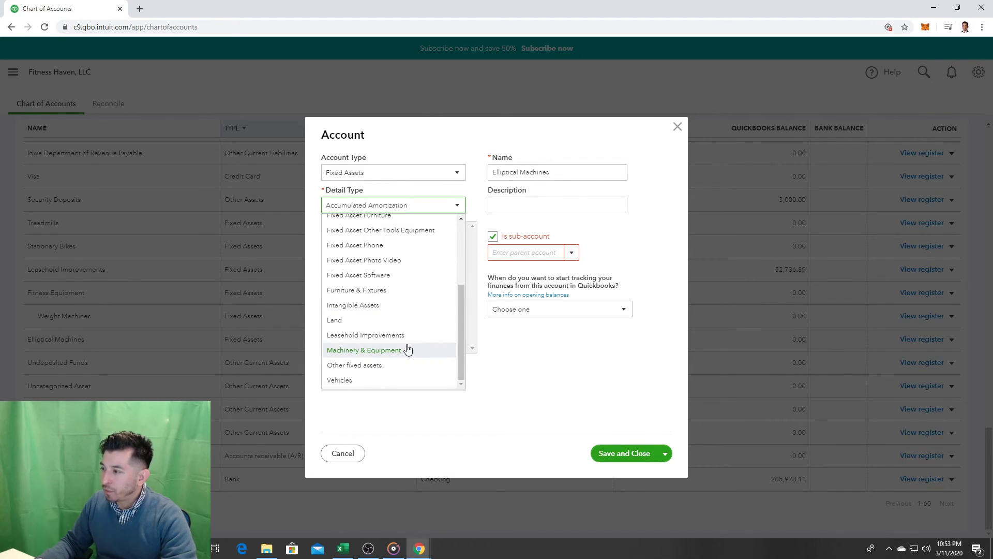
pyautogui.click(409, 350)
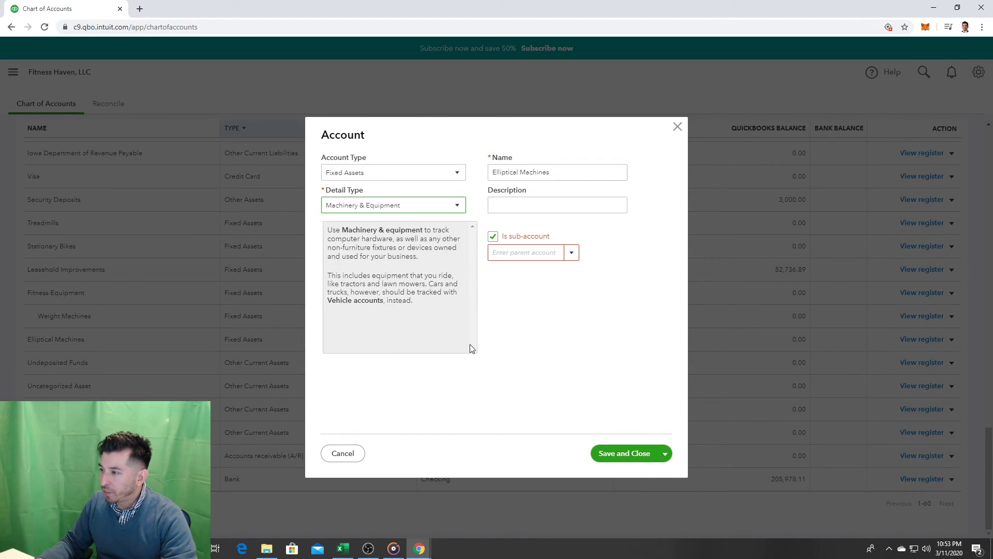
pyautogui.click(574, 253)
pyautogui.write('Fit')
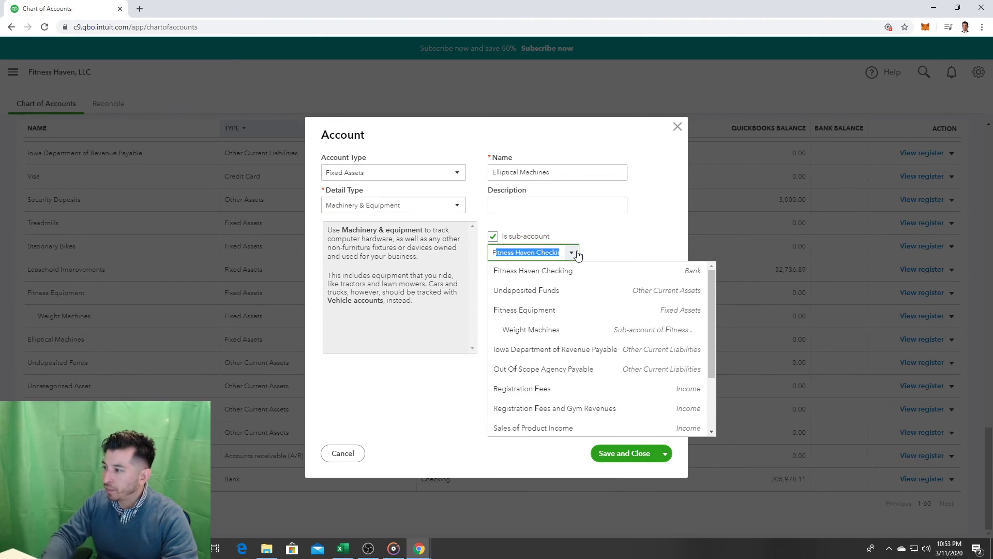
pyautogui.write('ness Haven Checkin')
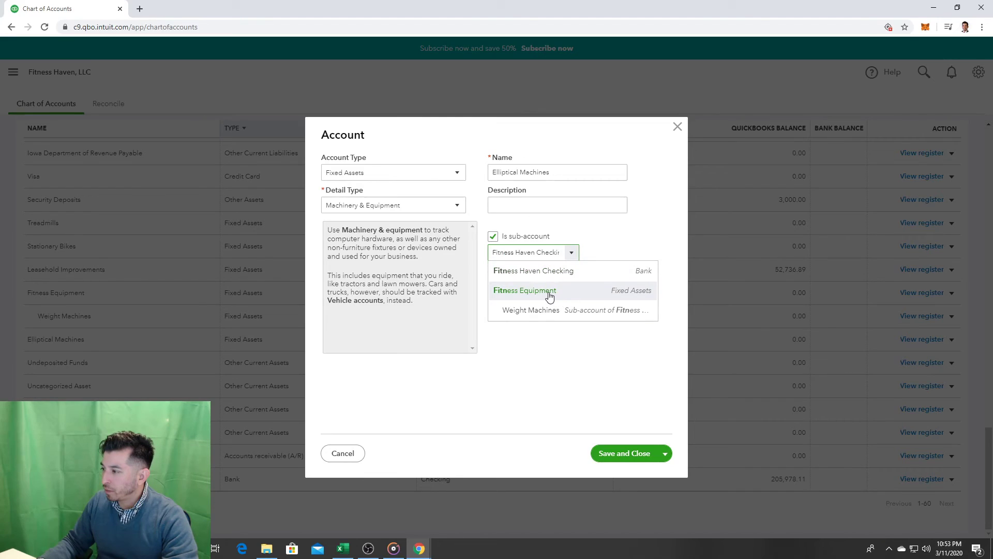
pyautogui.click(568, 291)
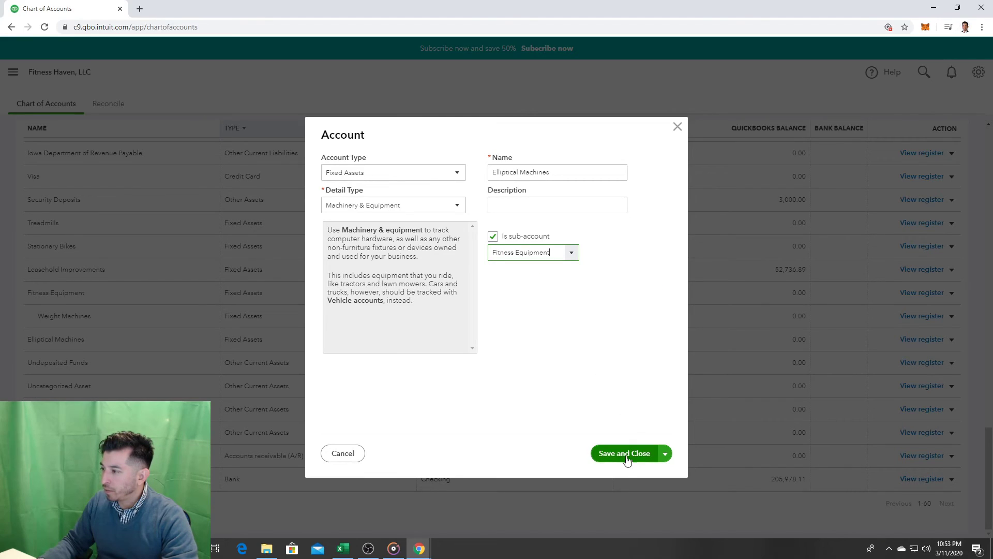
pyautogui.click(615, 454)
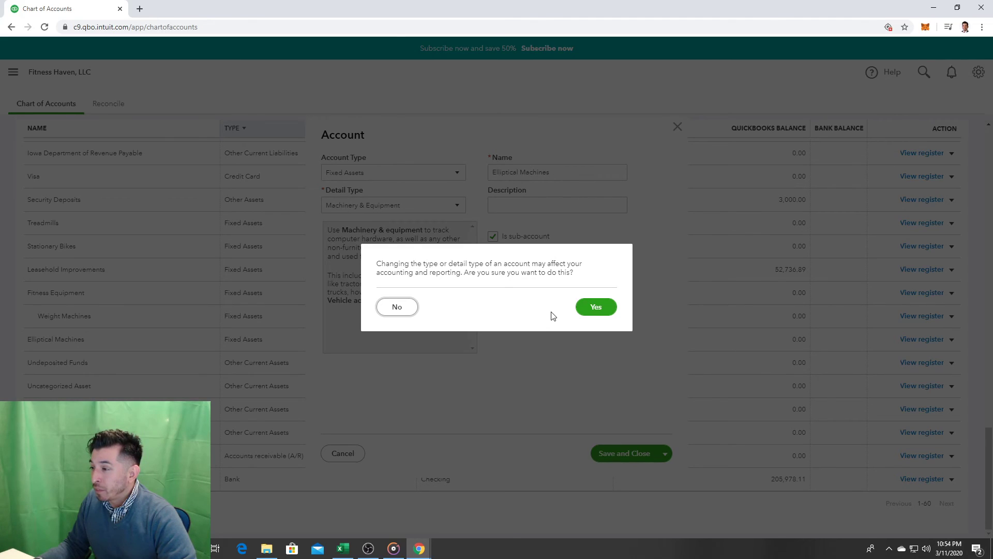
pyautogui.click(583, 308)
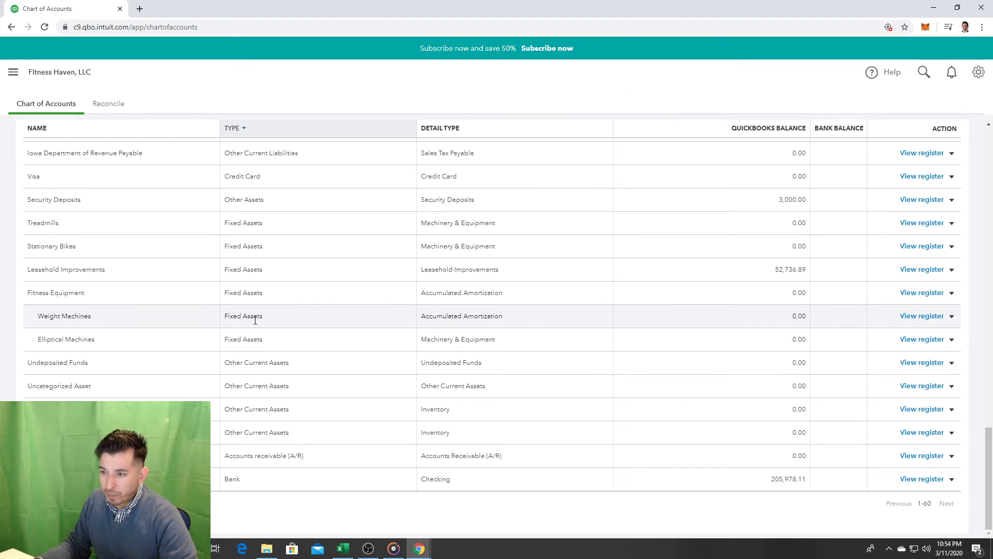
# Step: Find 'trea' on the chart and open the Treadmills row's action menu
pyautogui.hotkey('ctrl', 'f')
pyautogui.write('trea')
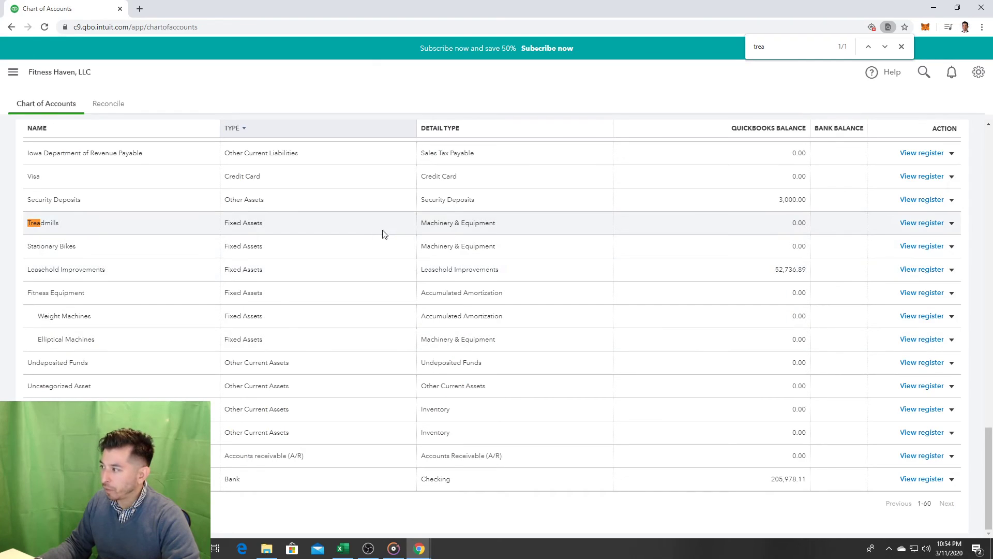
pyautogui.click(953, 224)
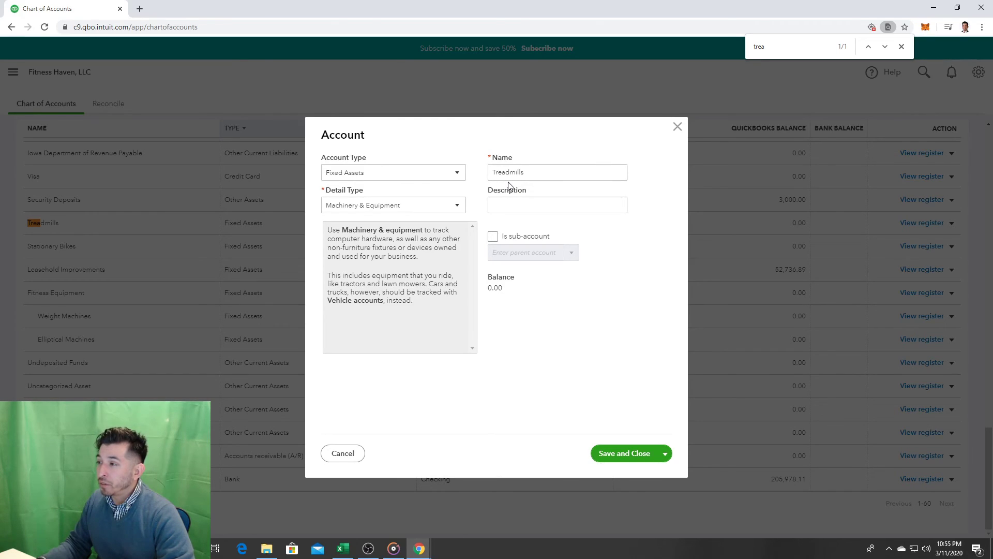
# Step: Make Treadmills a sub-account of Fitness Equipment and save it
pyautogui.click(504, 237)
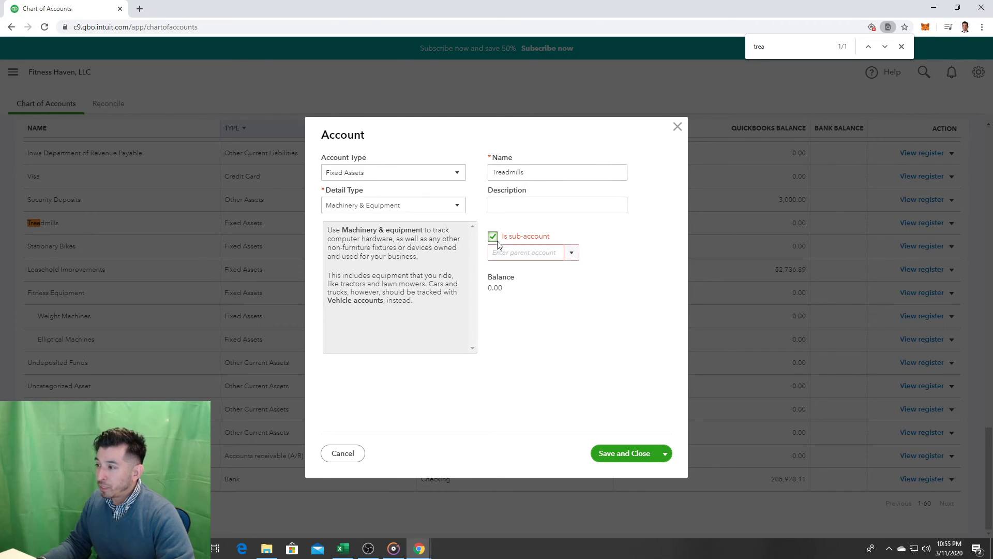
pyautogui.click(571, 253)
pyautogui.write('Fitness Haven Checkin')
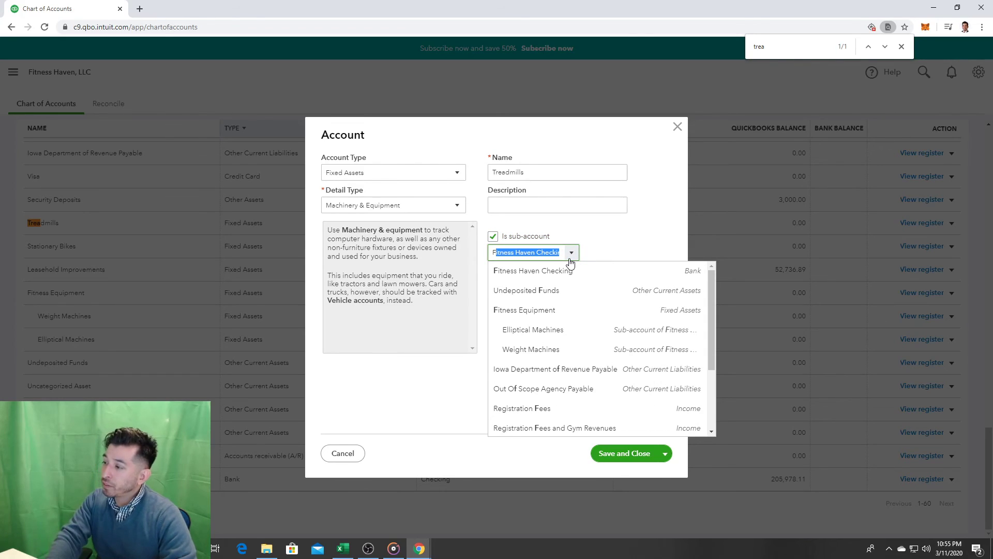
pyautogui.click(582, 311)
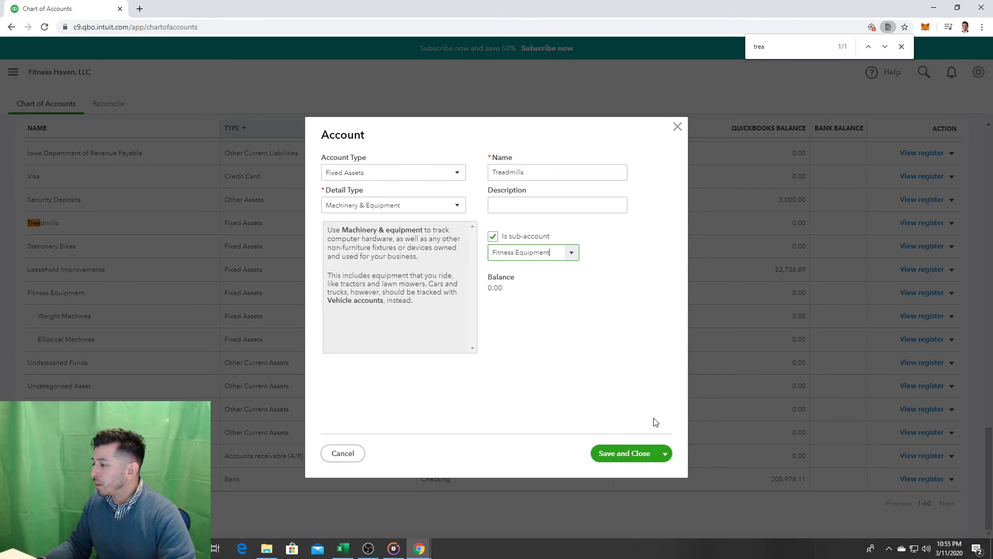
pyautogui.click(624, 453)
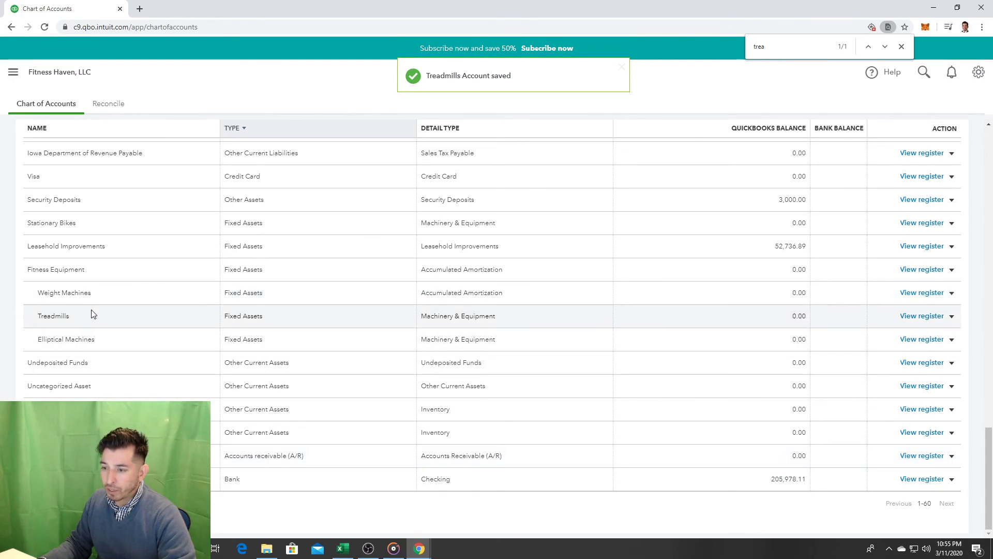
# Step: Search the chart for 'stat' and open the Stationary Bikes row's action menu
pyautogui.hotkey('ctrl', 'f')
pyautogui.write('tread')
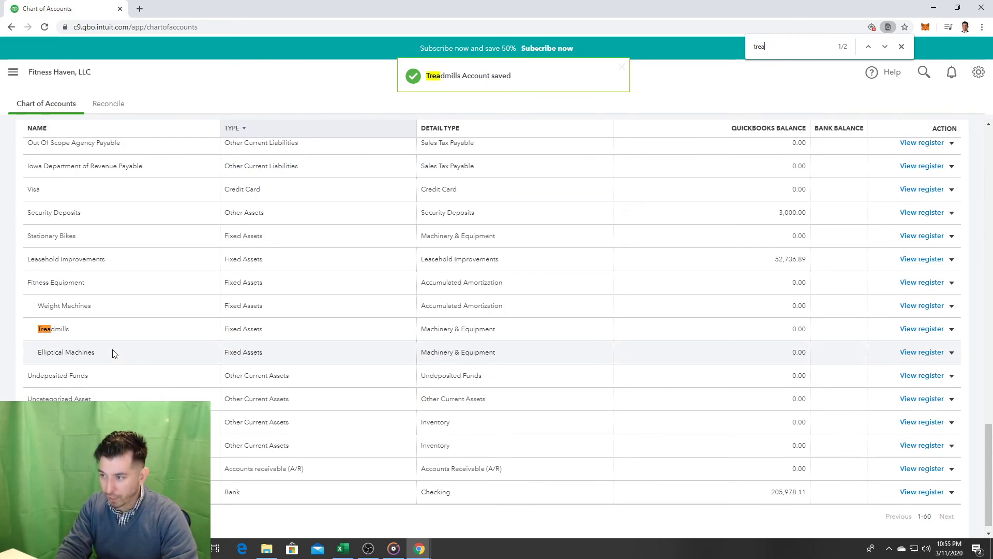
pyautogui.press('Escape')
pyautogui.hotkey('ctrl', 'f')
pyautogui.write('station')
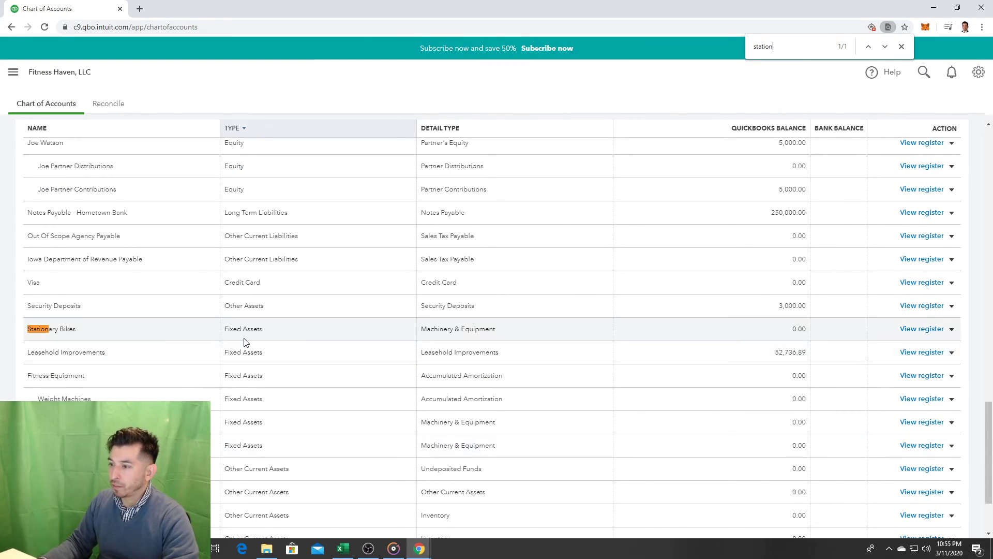
pyautogui.click(952, 329)
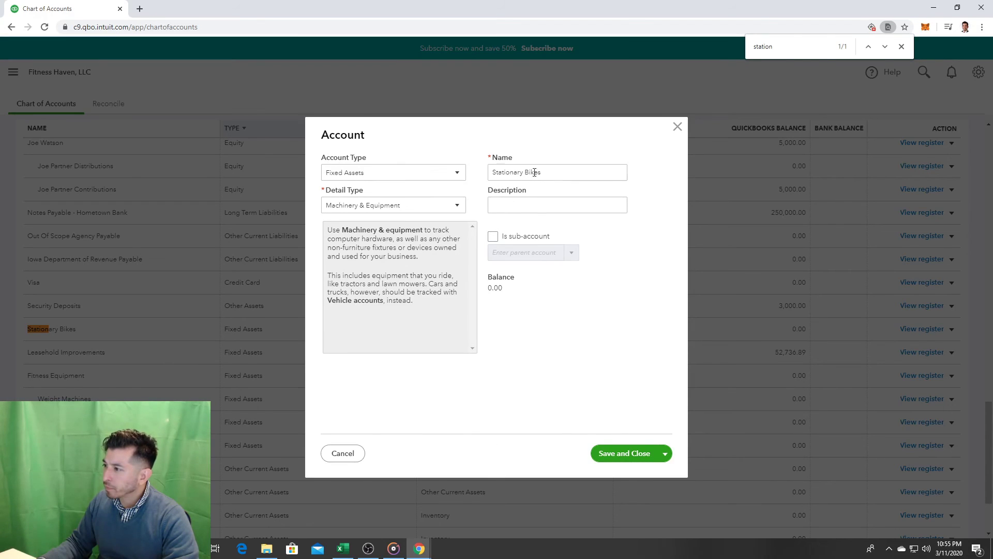
# Step: Save Stationary Bikes as a Fitness Equipment sub-account, then close the page search
pyautogui.click(536, 172)
pyautogui.click(560, 207)
pyautogui.click(493, 236)
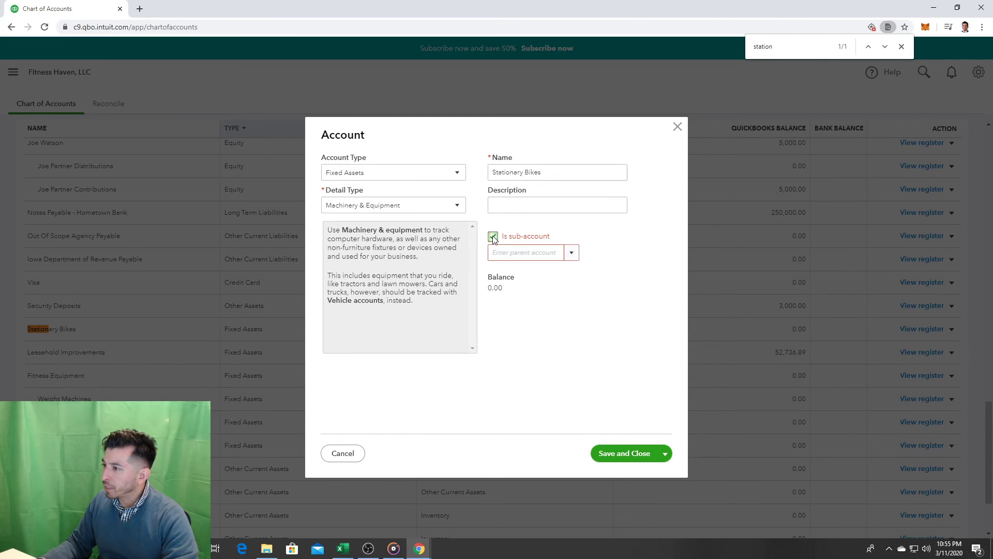
pyautogui.click(571, 253)
pyautogui.write('Fitness Haven Checkin')
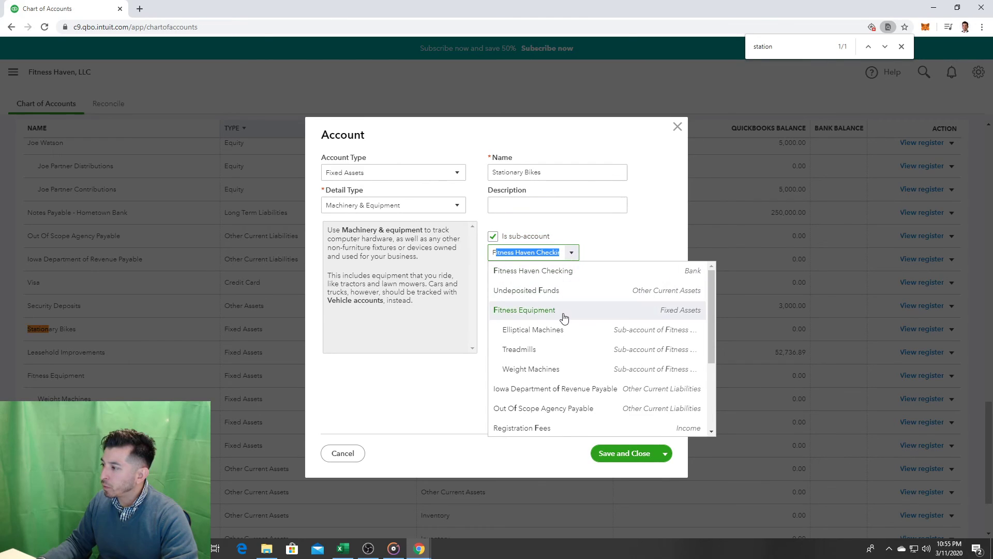
pyautogui.click(565, 311)
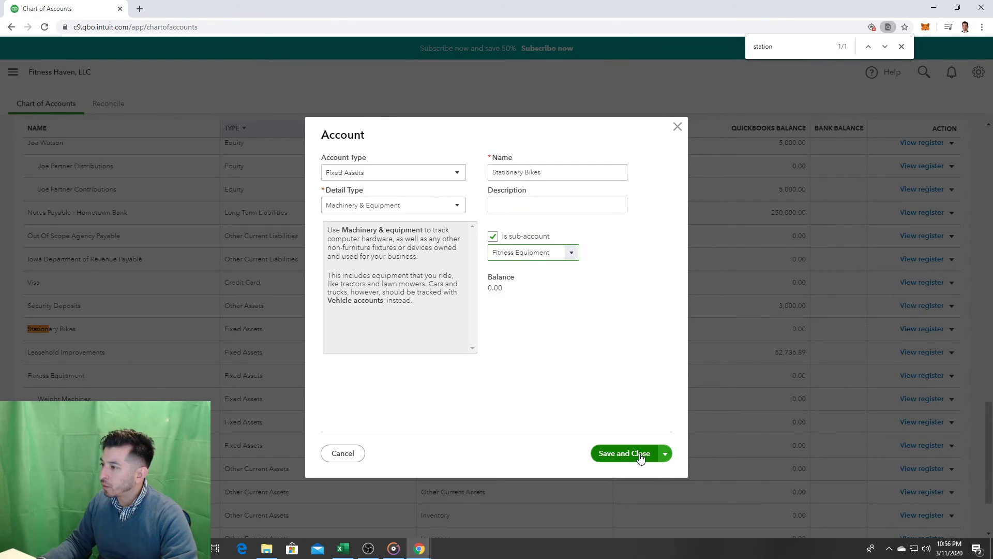
pyautogui.click(624, 453)
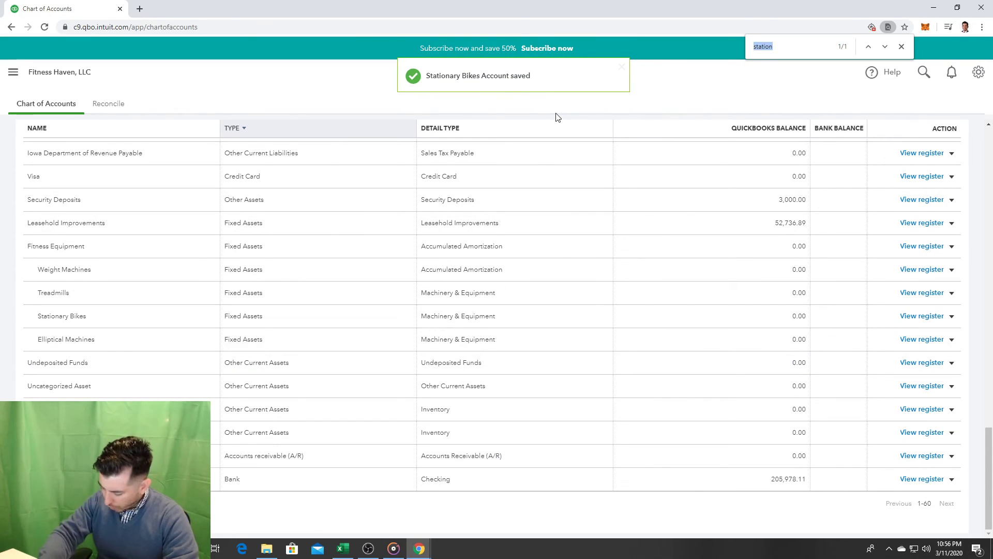
pyautogui.write('free')
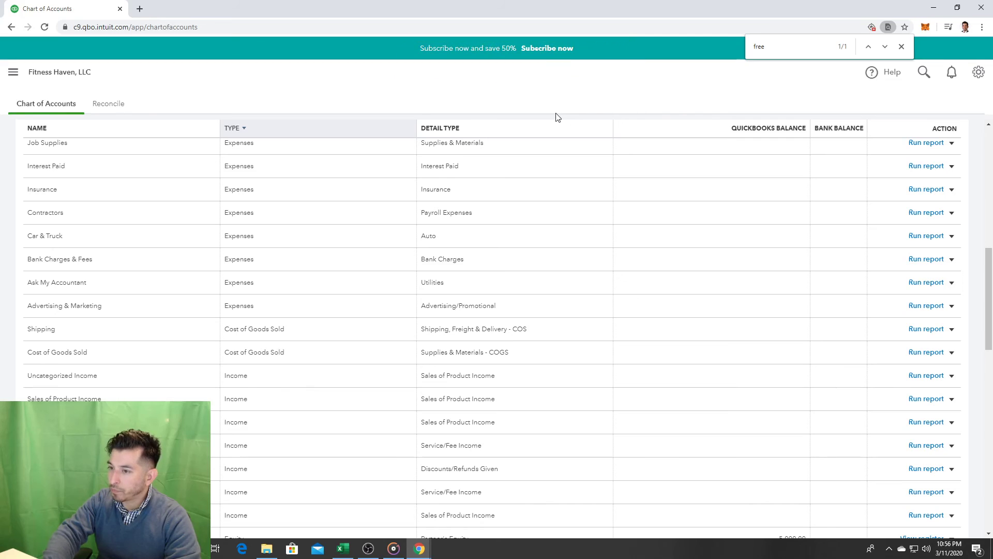
pyautogui.press('Escape')
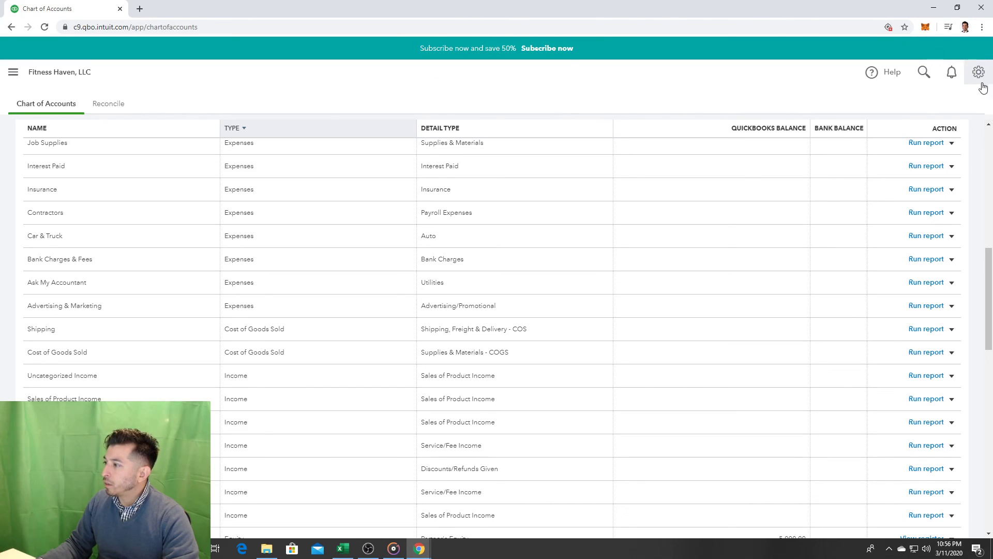
pyautogui.scroll(10, 955, 227)
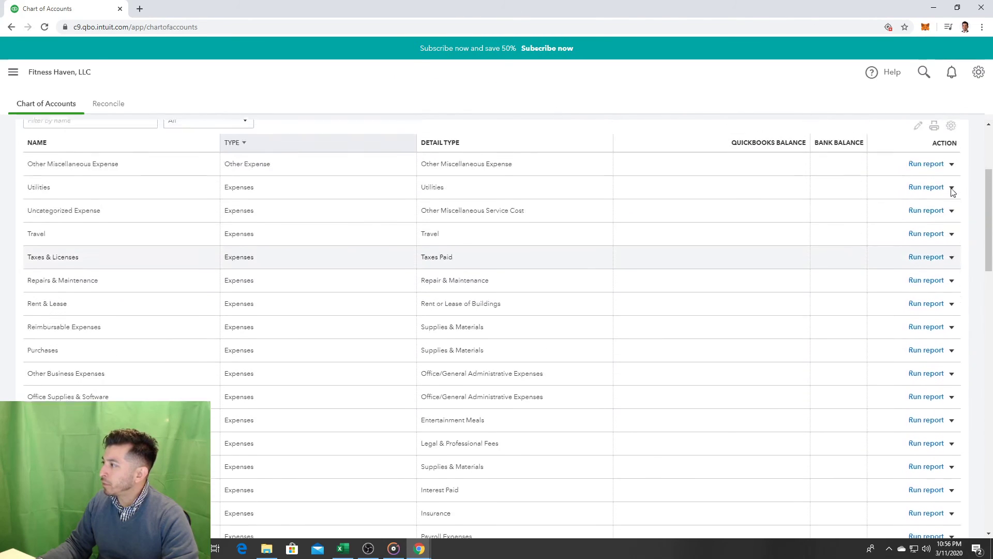
# Step: Start a new account with type Fixed Assets and detail type Machinery & Equipment
pyautogui.click(942, 141)
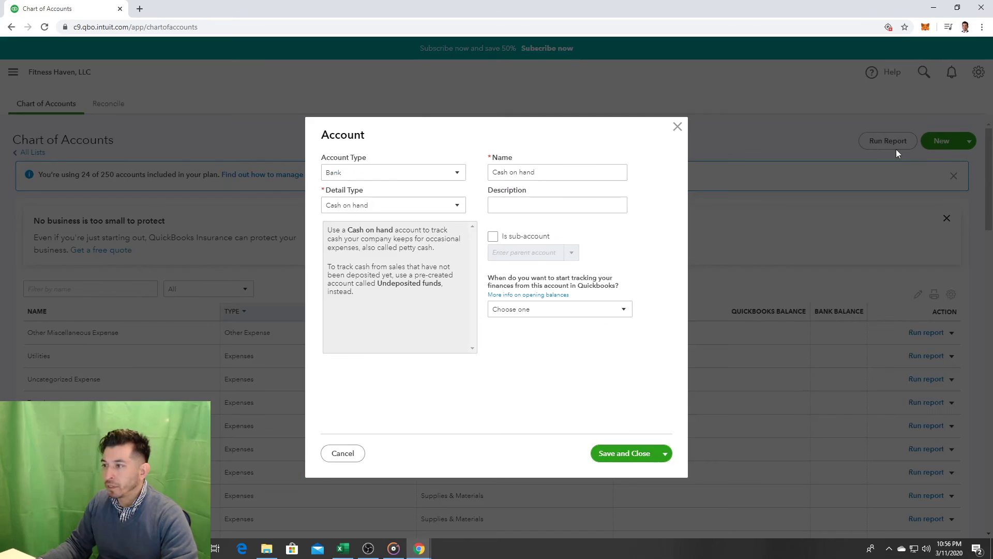
pyautogui.click(433, 175)
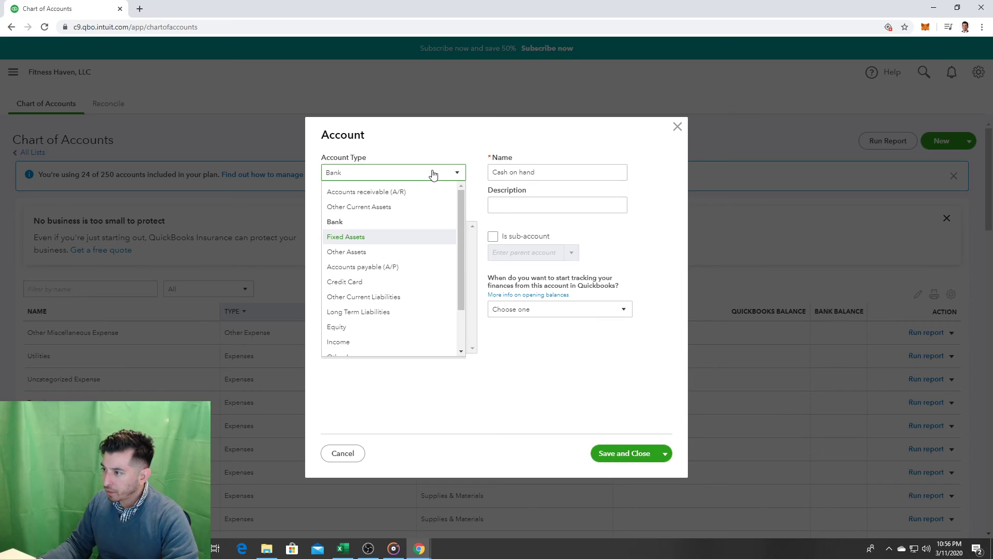
pyautogui.click(433, 174)
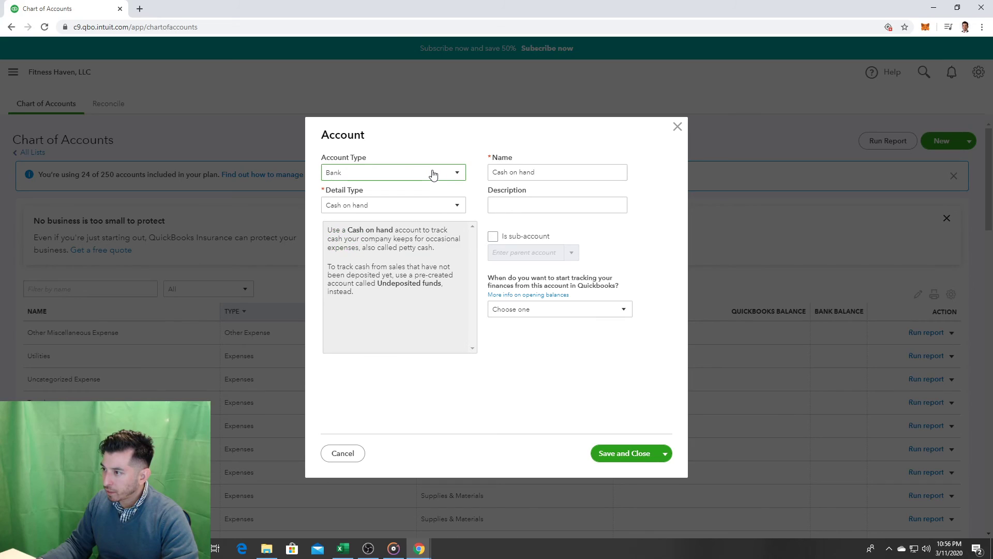
pyautogui.click(441, 206)
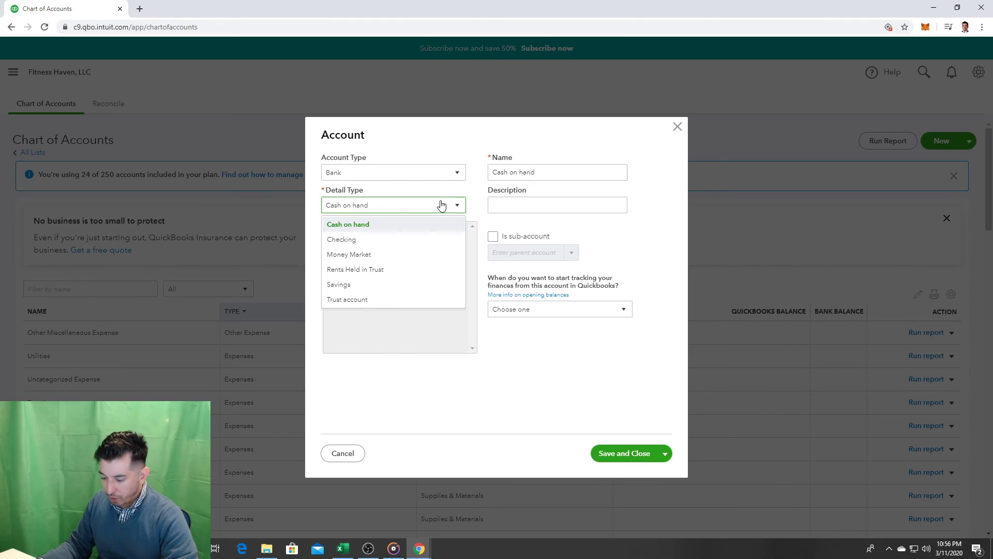
pyautogui.click(427, 175)
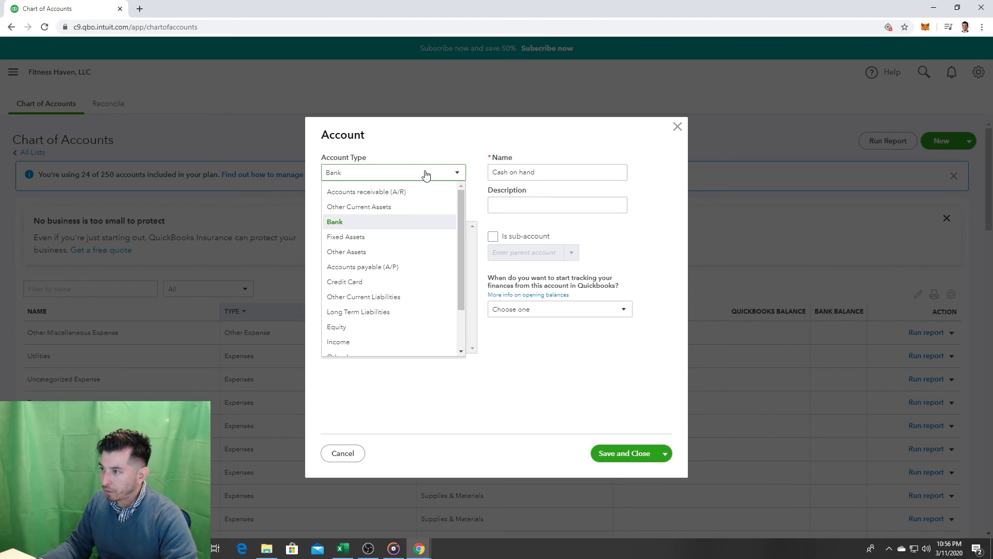
pyautogui.click(392, 237)
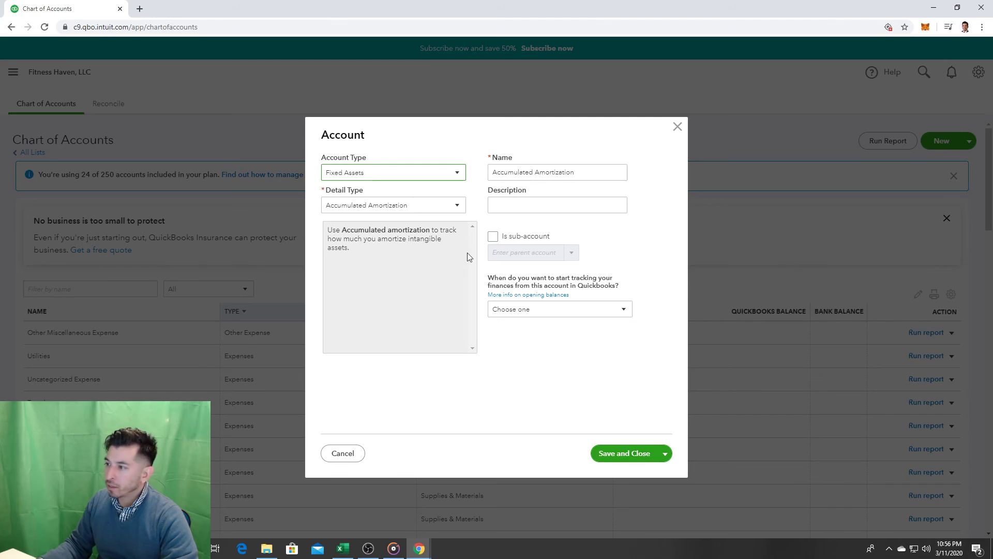
pyautogui.click(433, 205)
pyautogui.press('m')
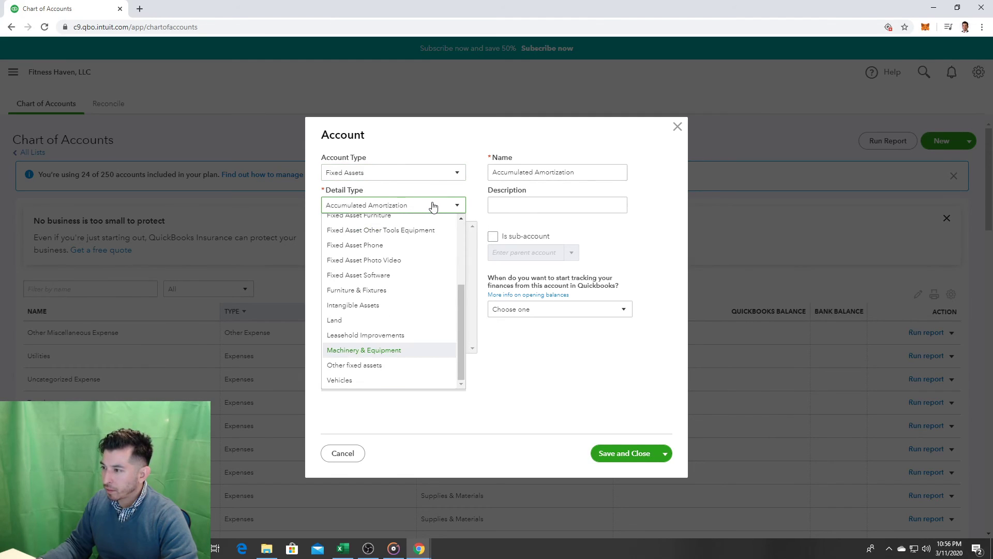
pyautogui.click(394, 352)
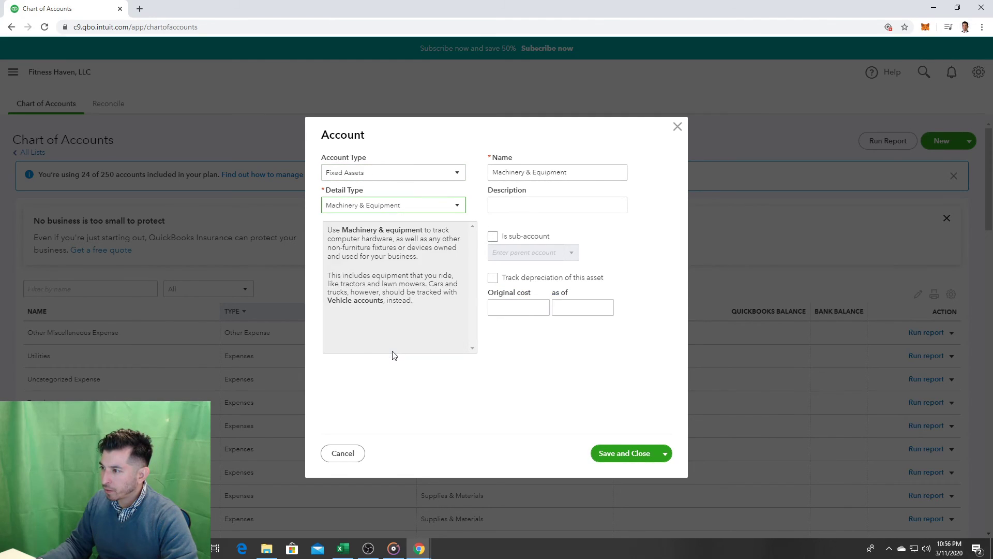
# Step: Name it Free Weights, make it a Fitness Equipment sub-account, and save
pyautogui.moveTo(571, 172); pyautogui.dragTo(491, 172)
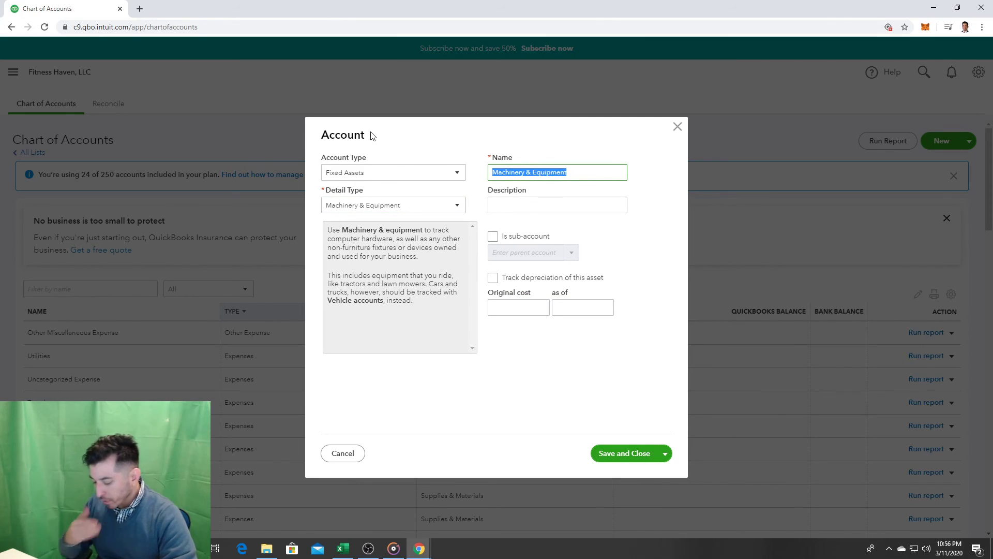
pyautogui.write('Free Weights')
pyautogui.click(495, 239)
pyautogui.click(573, 253)
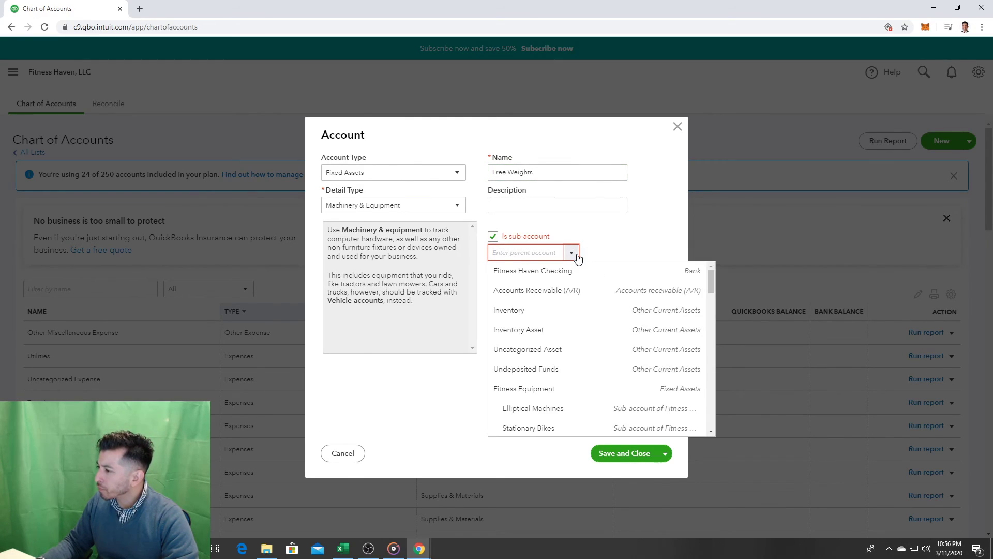
pyautogui.click(579, 390)
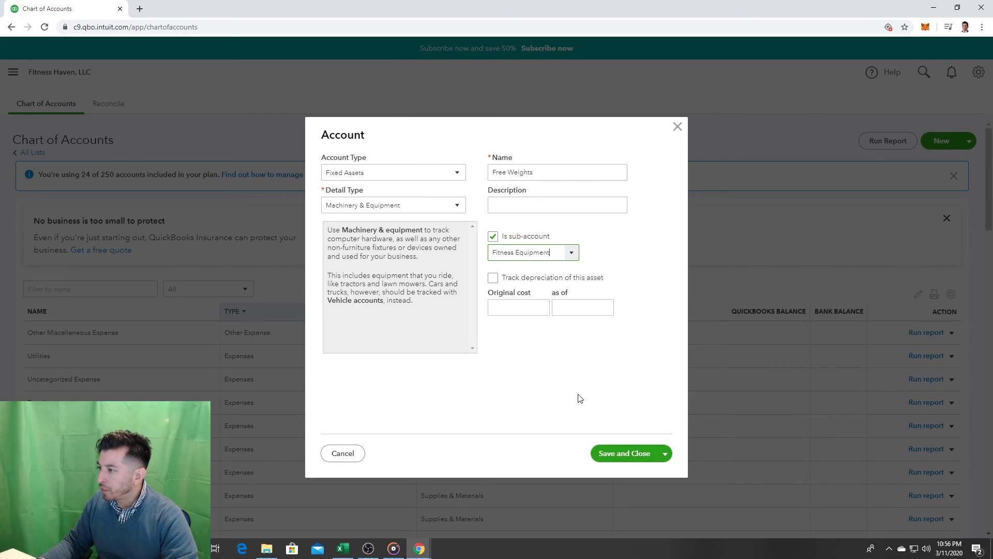
pyautogui.click(620, 459)
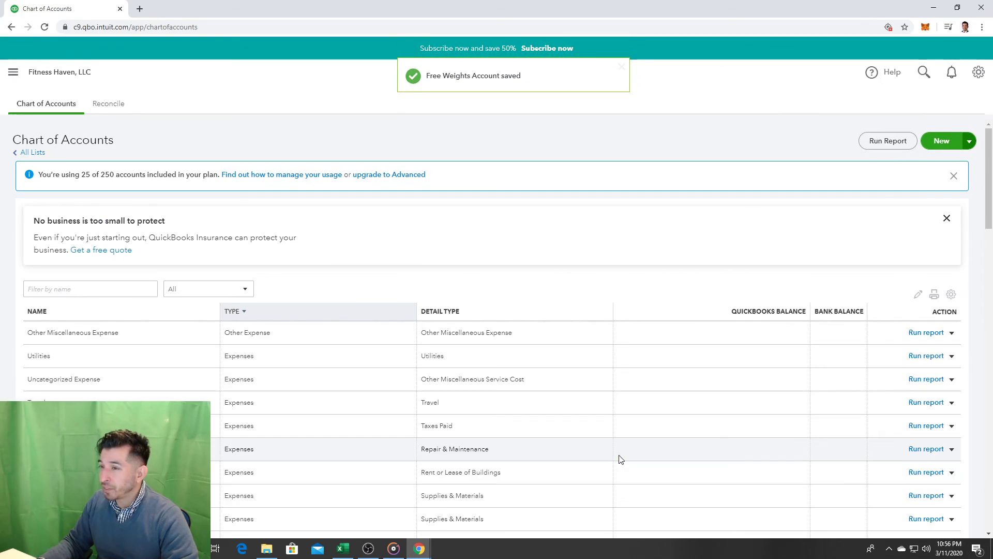
# Step: Open the + New create menu from the Chart of Accounts
pyautogui.scroll(-7, 723, 401)
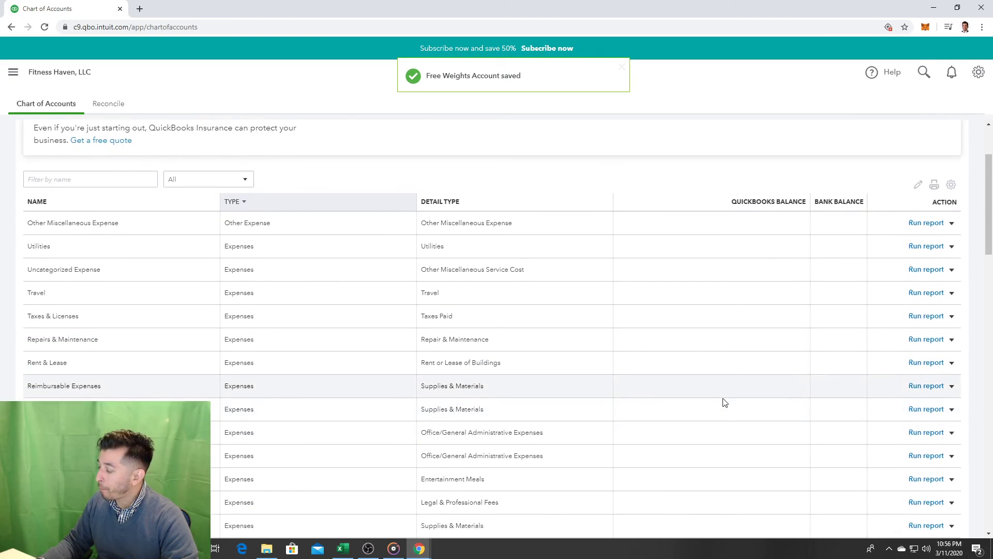
pyautogui.scroll(-6, 735, 401)
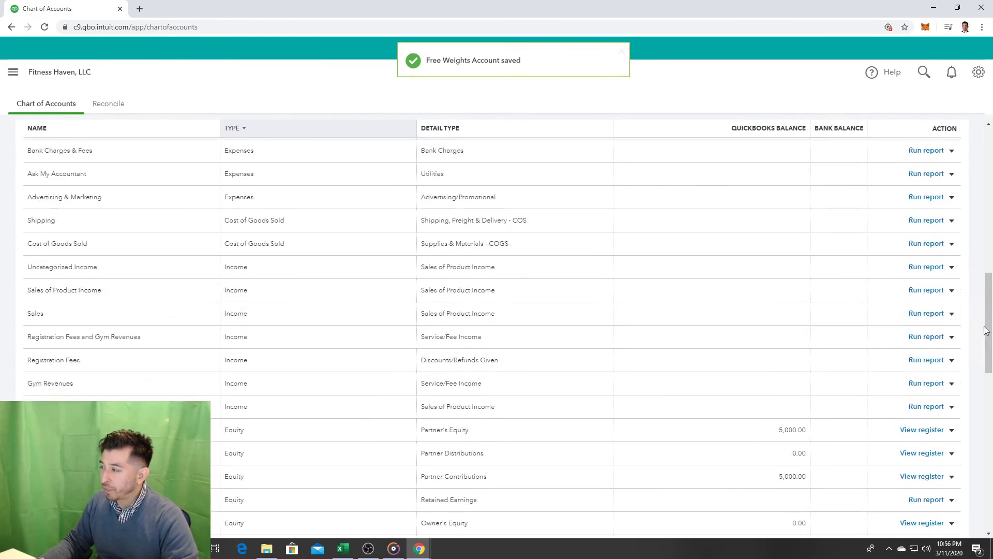
pyautogui.moveTo(989, 357); pyautogui.dragTo(986, 100)
pyautogui.click(13, 73)
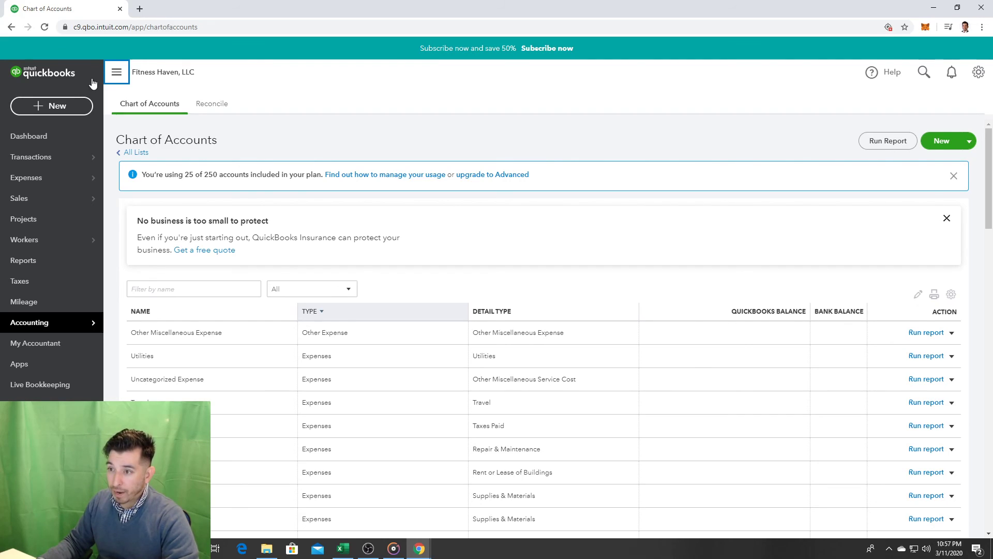
pyautogui.click(117, 72)
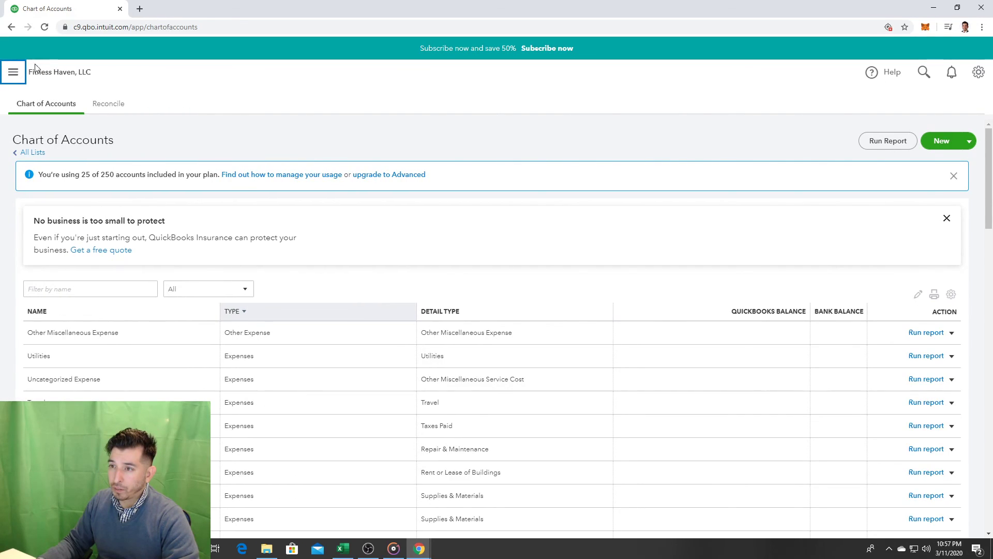
pyautogui.click(54, 105)
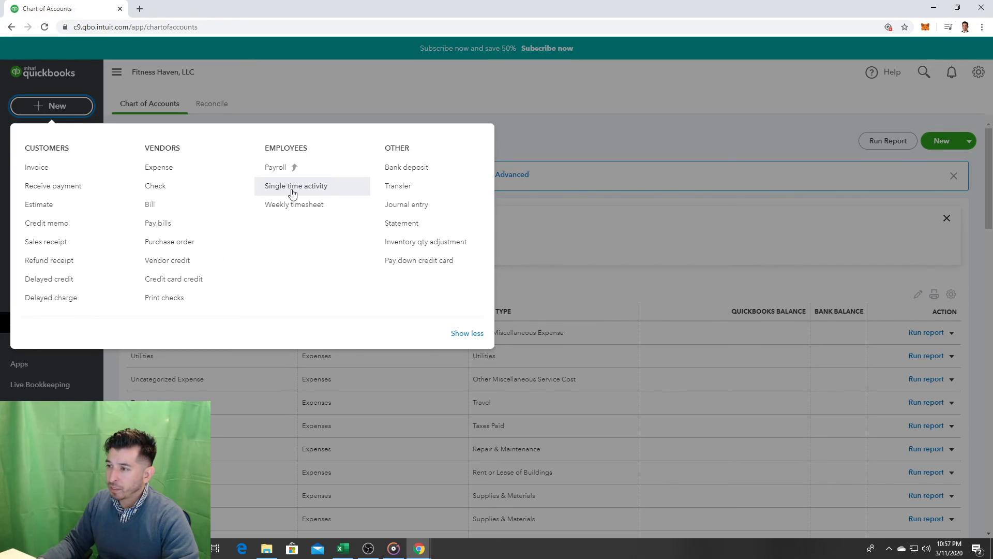
# Step: Start a new check with Life Fitness Co. as the payee
pyautogui.click(198, 192)
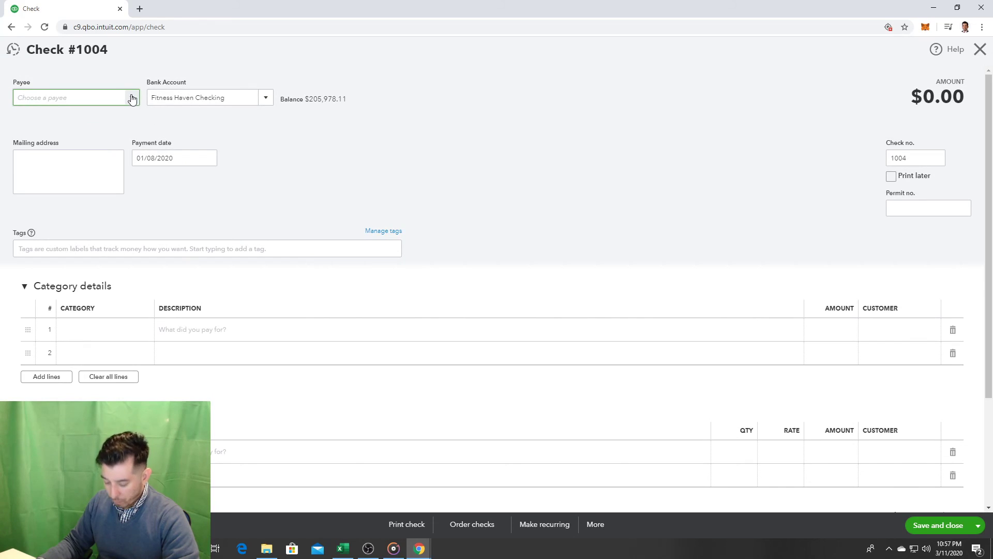
pyautogui.click(132, 98)
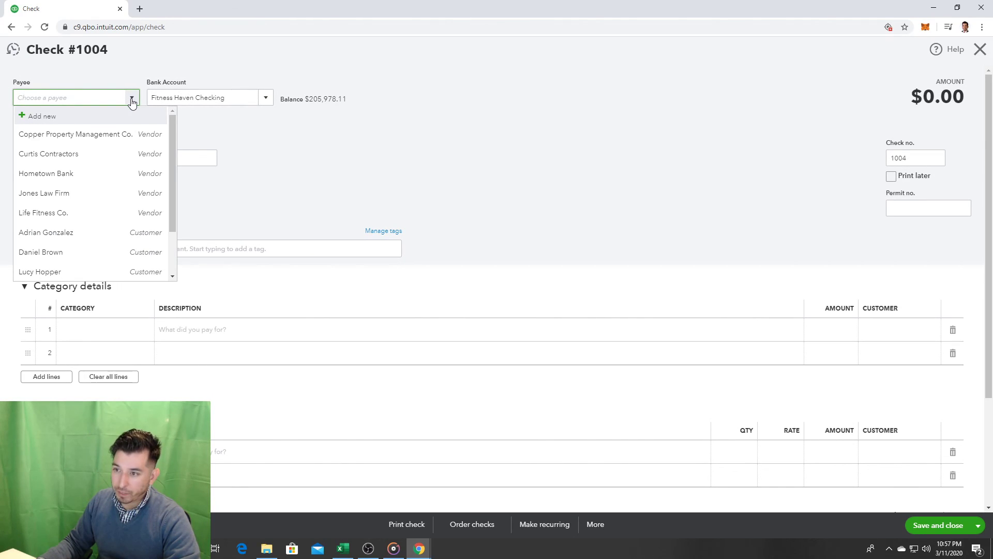
pyautogui.click(77, 212)
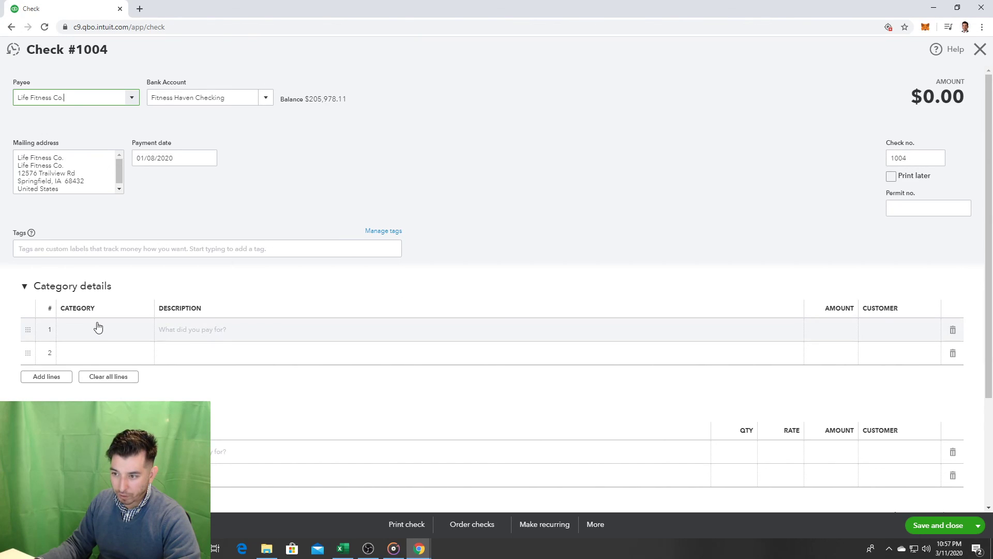
# Step: Add category lines until the check has five blank rows
pyautogui.click(107, 338)
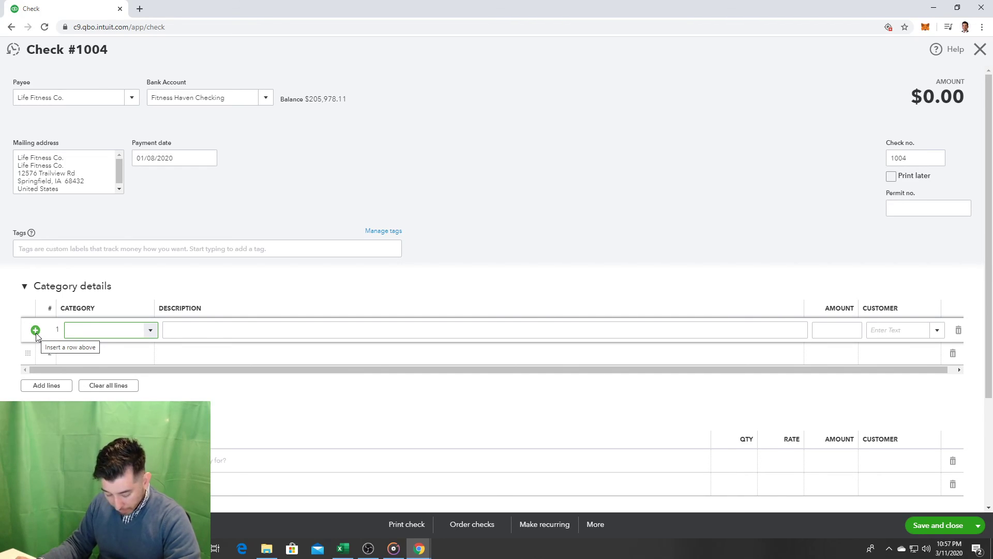
pyautogui.click(36, 331)
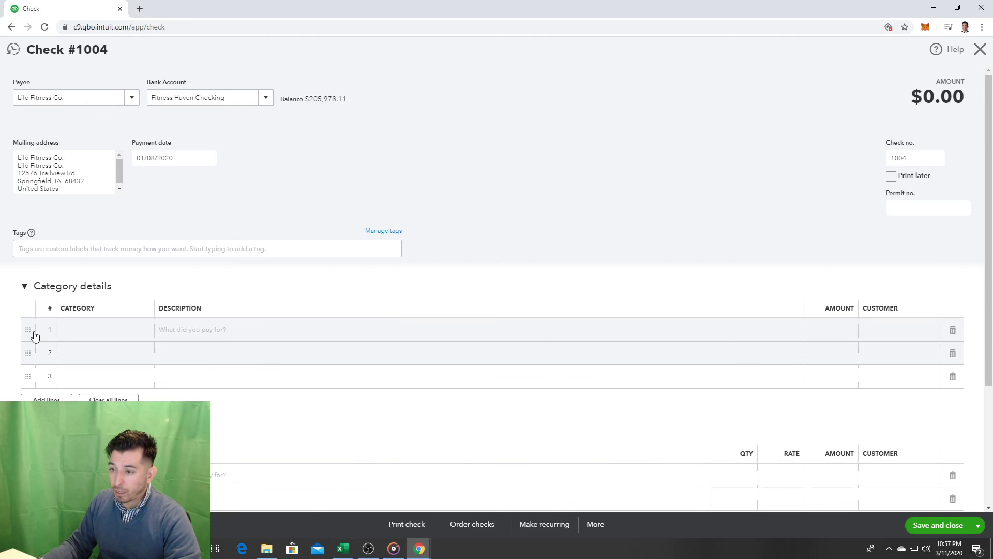
pyautogui.click(101, 336)
pyautogui.click(35, 330)
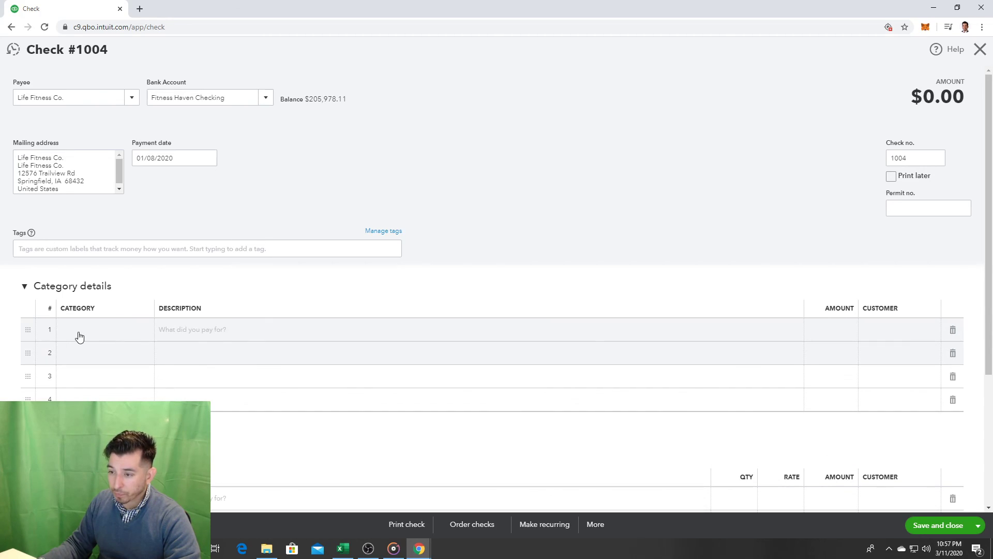
pyautogui.click(76, 337)
pyautogui.click(36, 330)
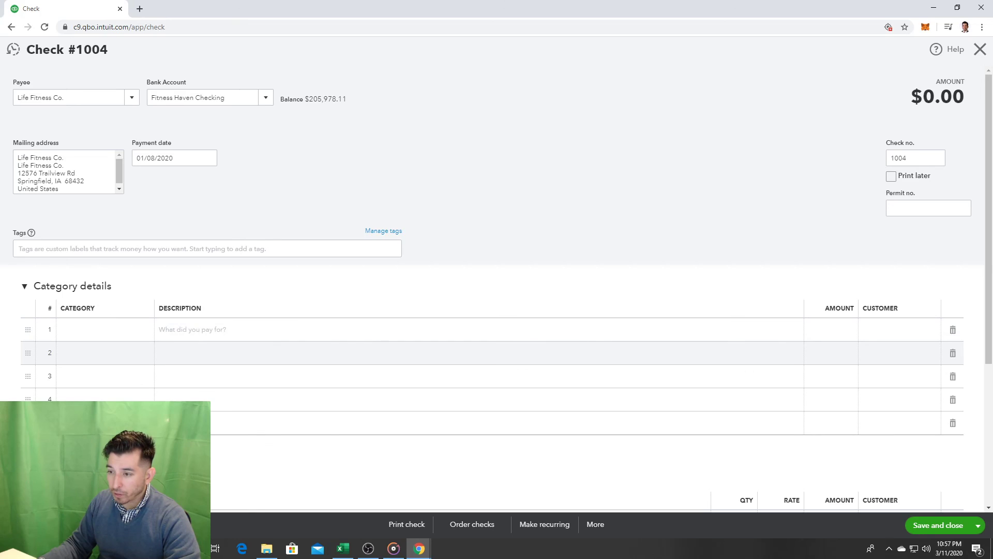
# Step: Set line 1's category to Fitness Equipment:Treadmills, dismissing accidental new-account forms
pyautogui.click(113, 329)
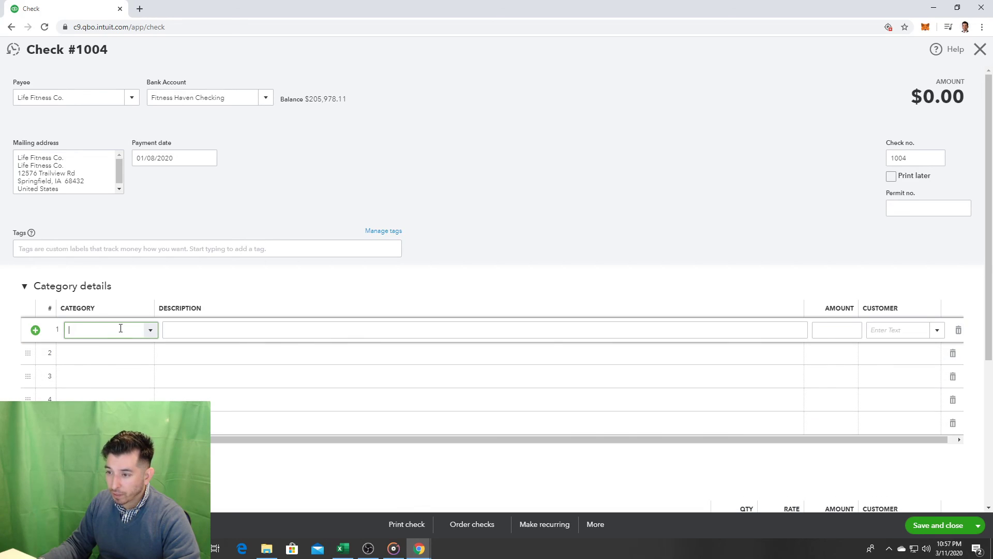
pyautogui.click(151, 332)
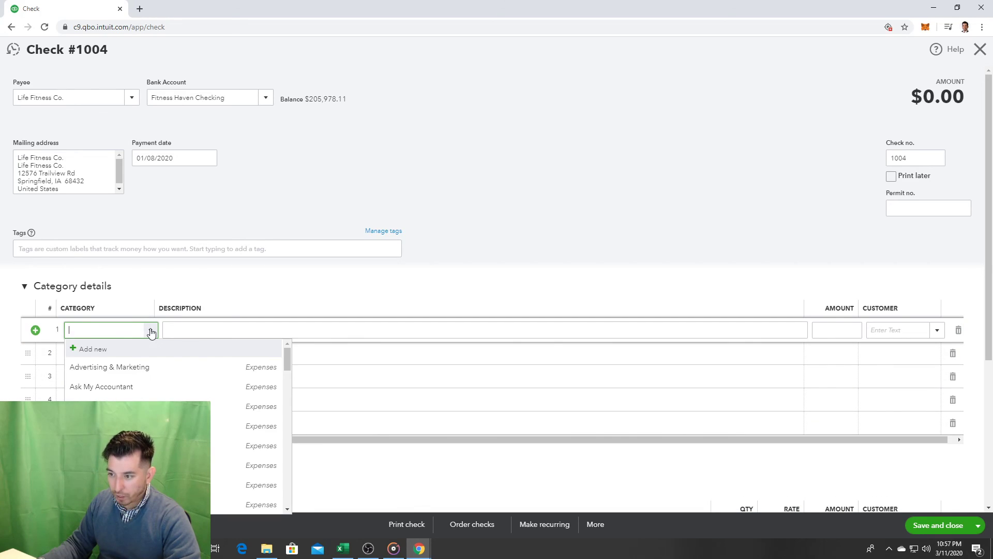
pyautogui.write('Fitness Equipment:Treadmillsa')
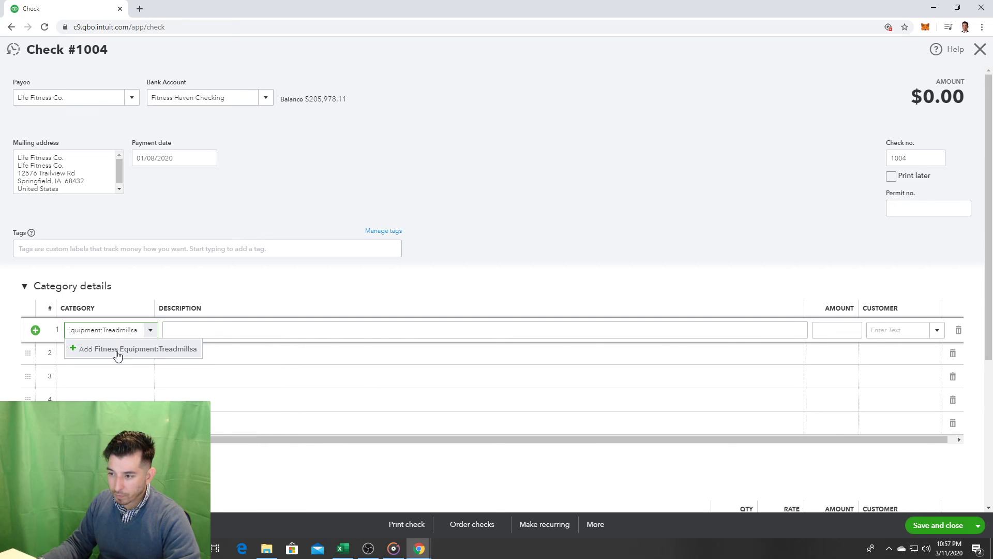
pyautogui.click(128, 350)
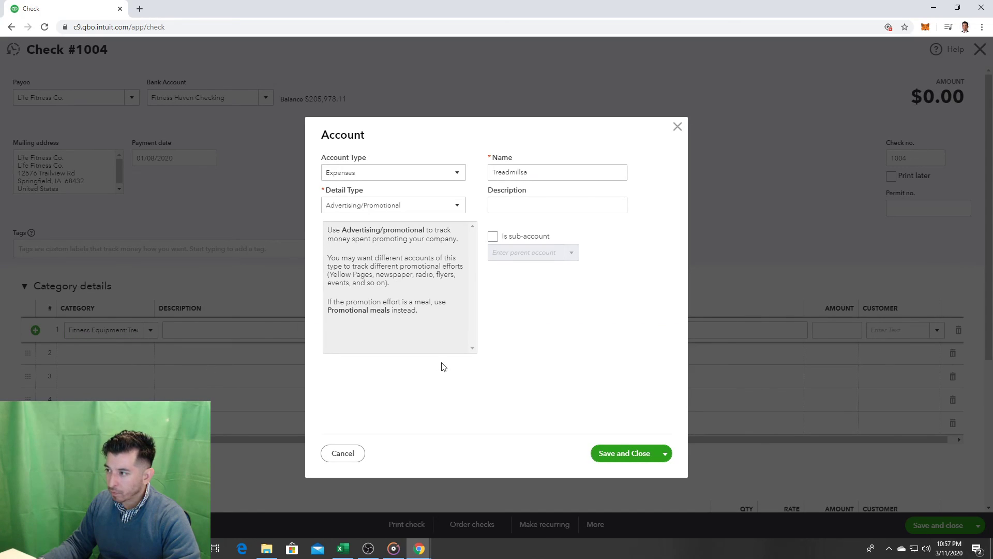
pyautogui.click(677, 126)
pyautogui.click(130, 330)
pyautogui.write('Treadmillsa')
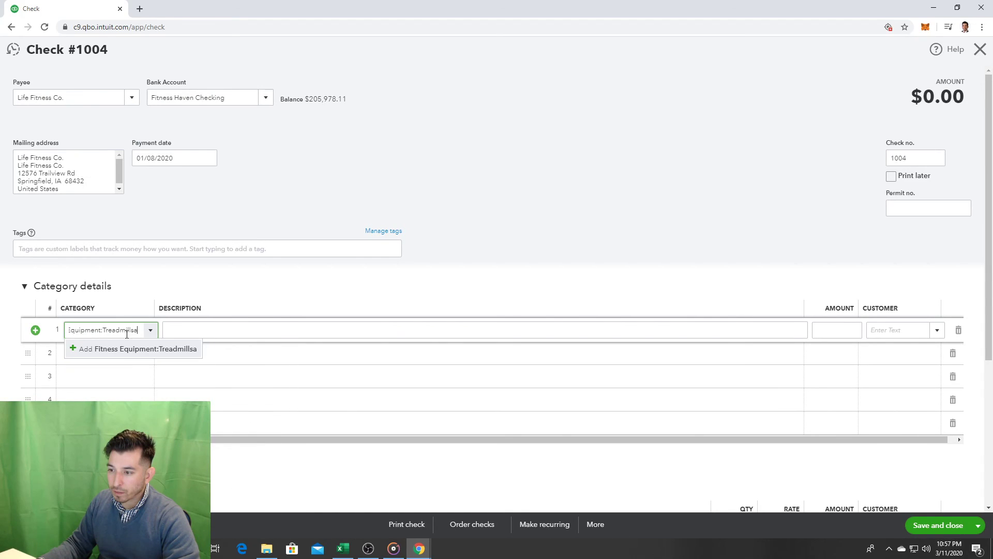
pyautogui.click(160, 356)
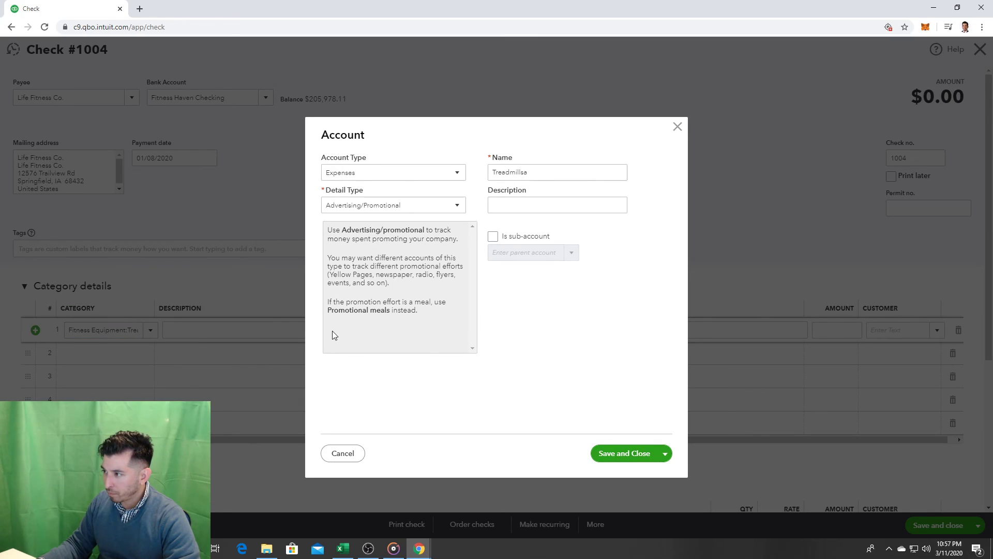
pyautogui.press('Escape')
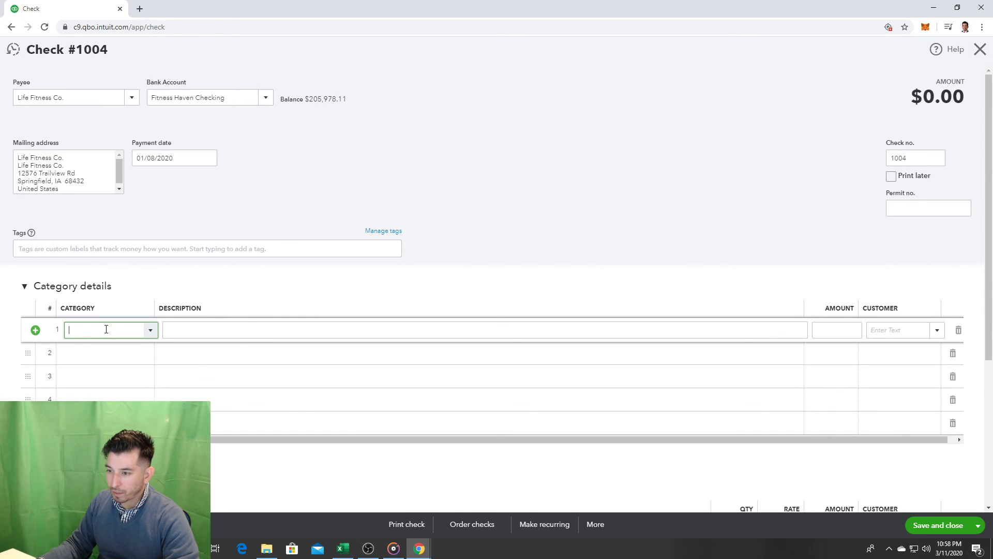
pyautogui.write('Tre')
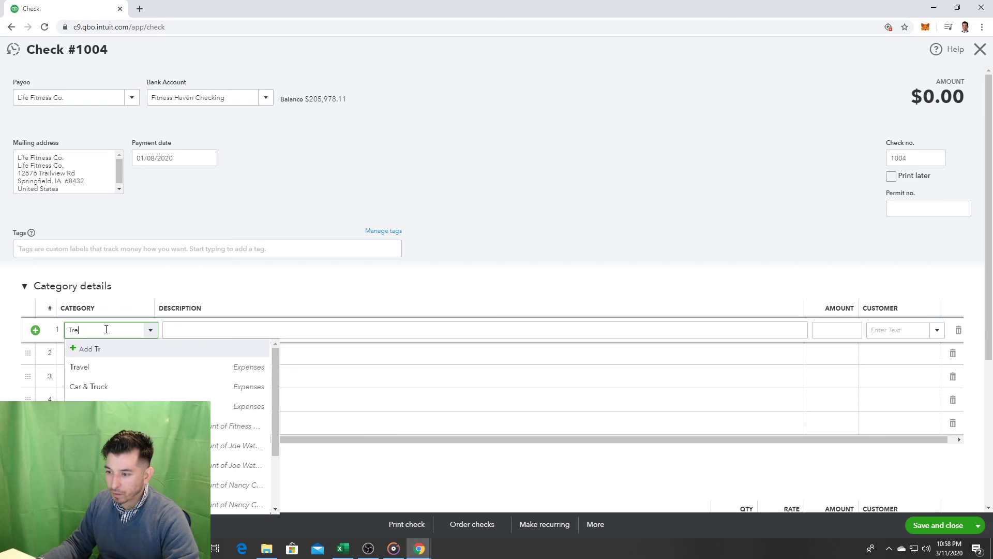
pyautogui.click(156, 368)
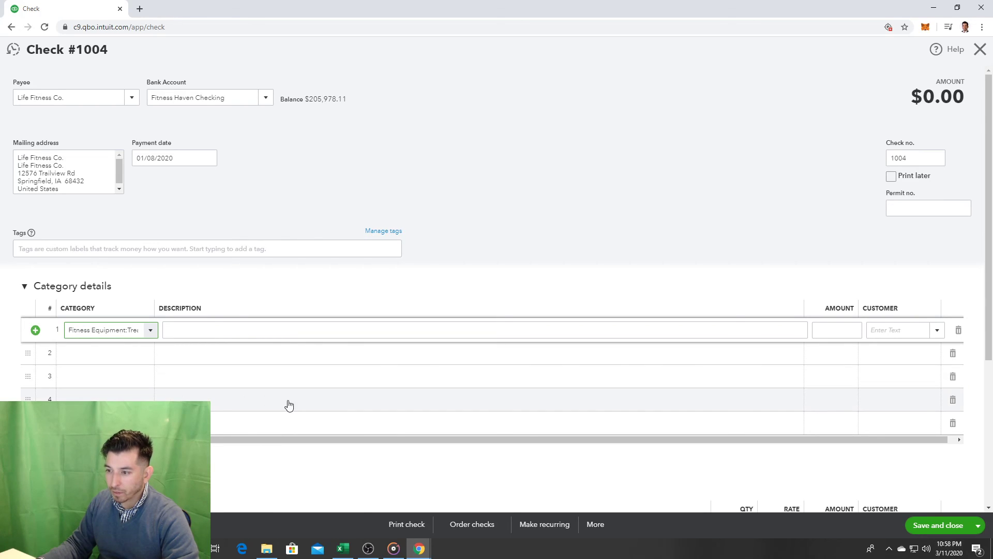
# Step: Set lines 2–4 to Stationary Bikes, Elliptical Machines and Weight Machines
pyautogui.click(115, 353)
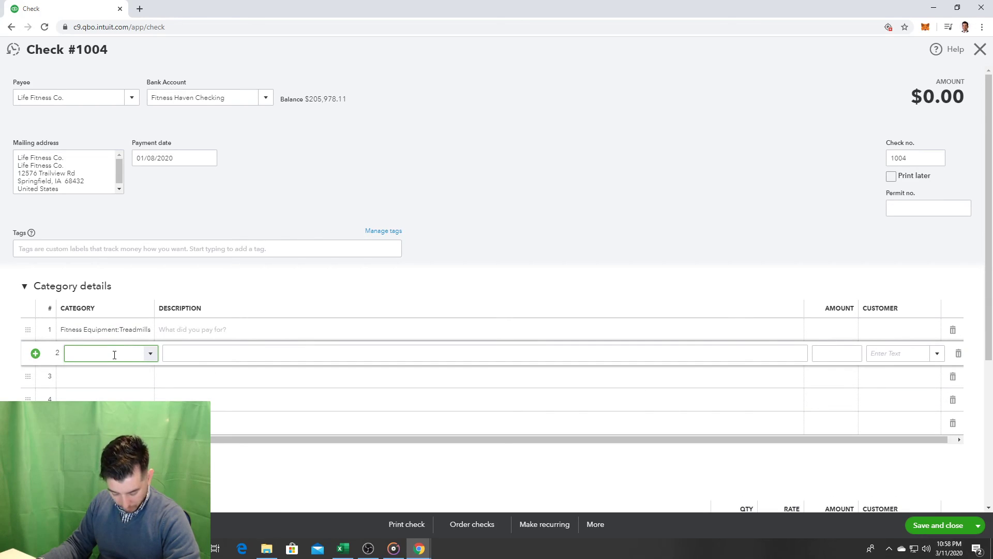
pyautogui.write('stat')
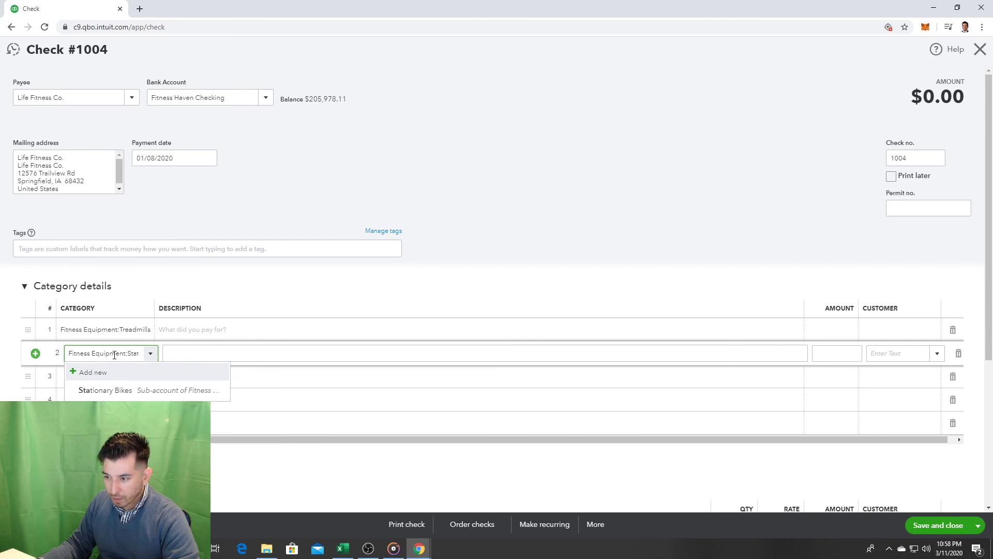
pyautogui.click(132, 391)
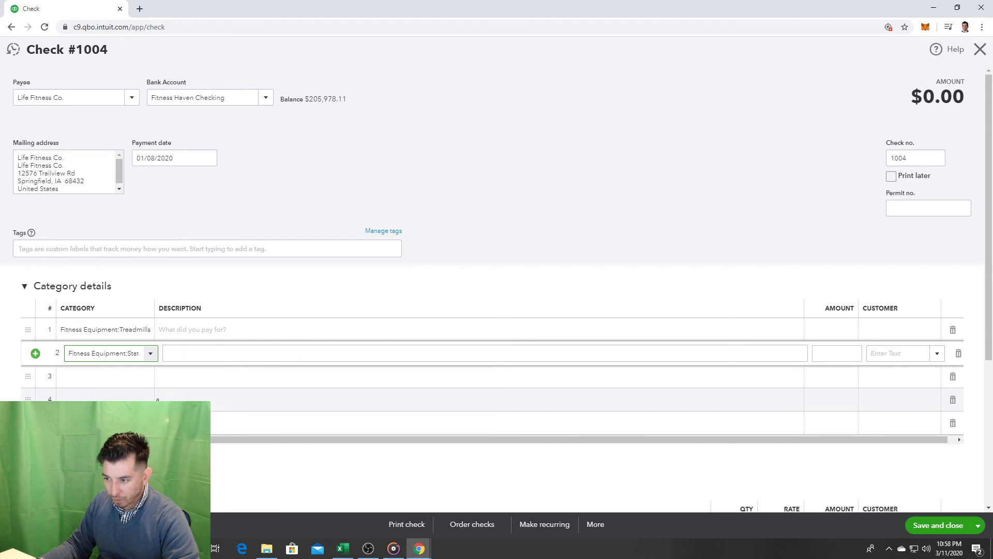
pyautogui.click(106, 378)
pyautogui.write('ell')
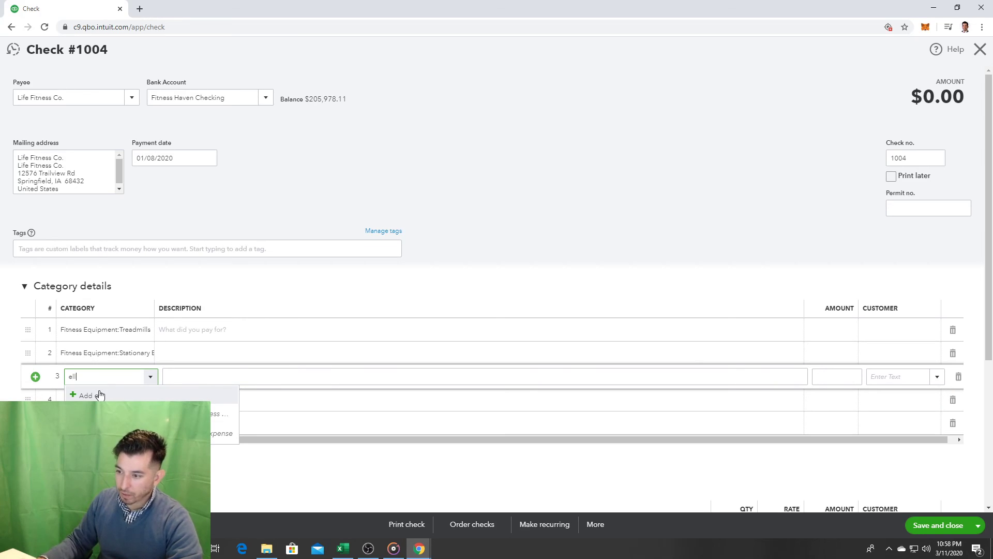
pyautogui.click(101, 414)
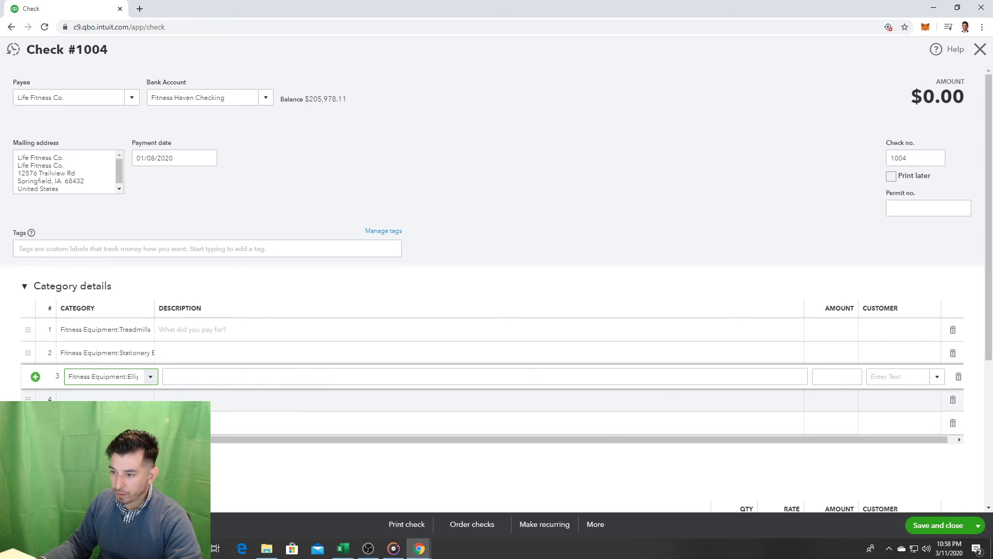
pyautogui.click(116, 399)
pyautogui.write('wei')
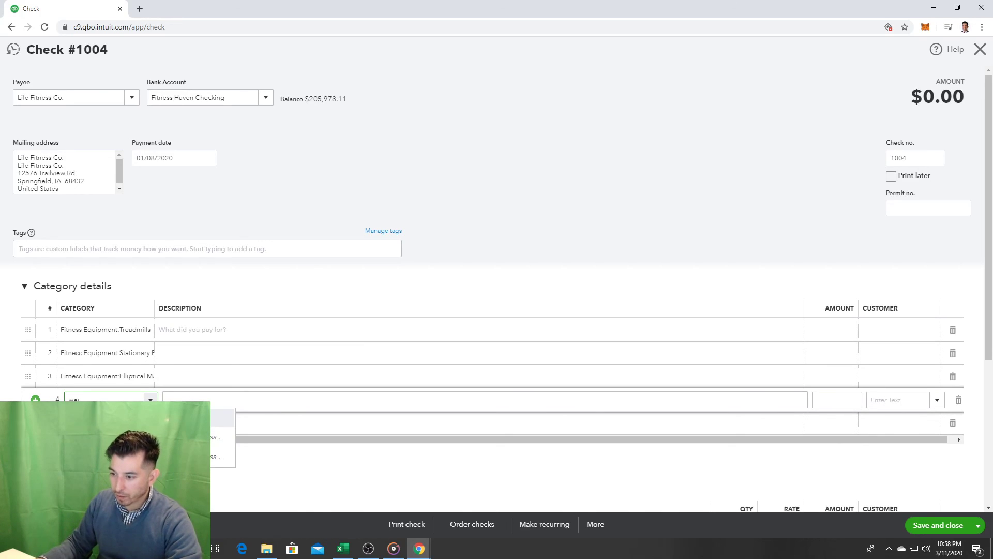
pyautogui.click(124, 456)
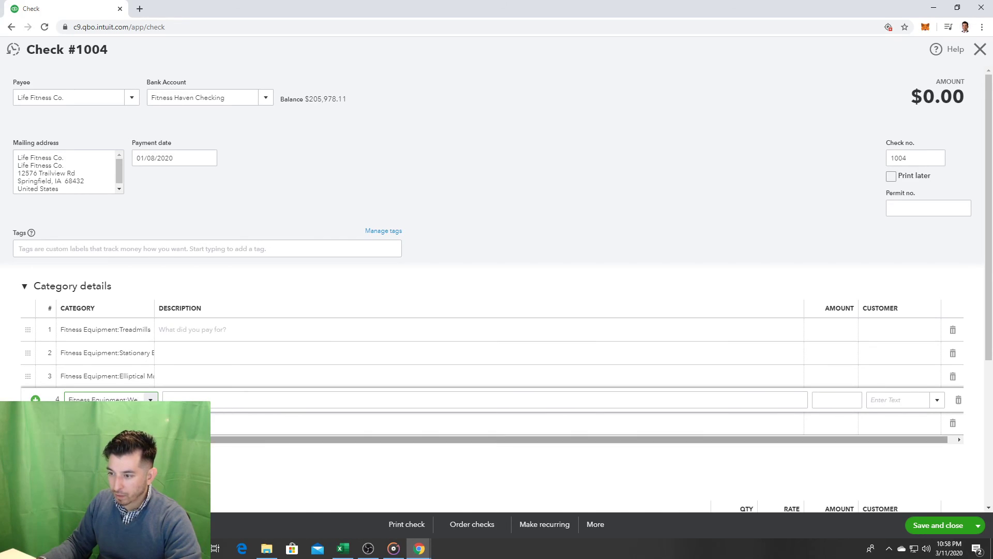
# Step: Set line 5 to the Fitness Equipment sub-account matching 'fr', cancelling stray new-account forms
pyautogui.click(115, 424)
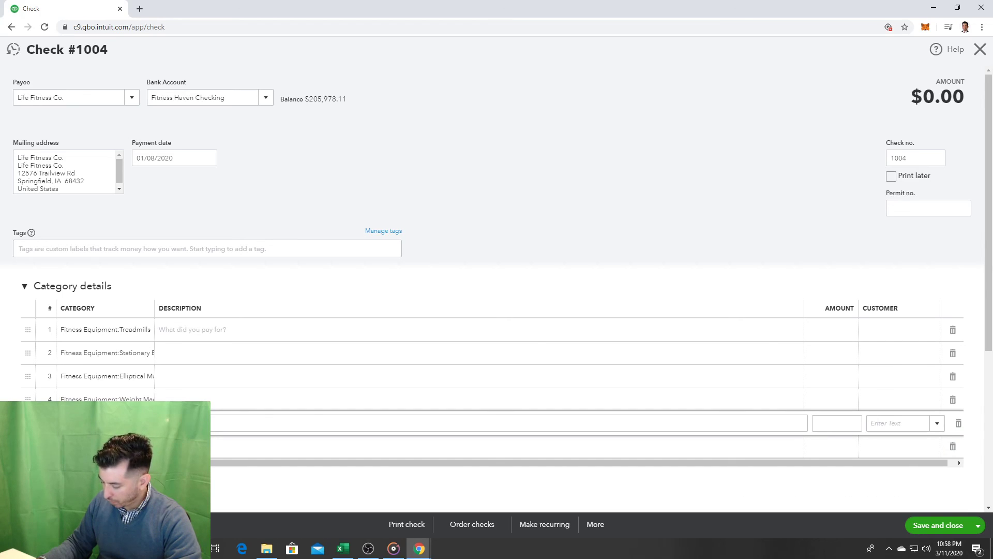
pyautogui.click(124, 442)
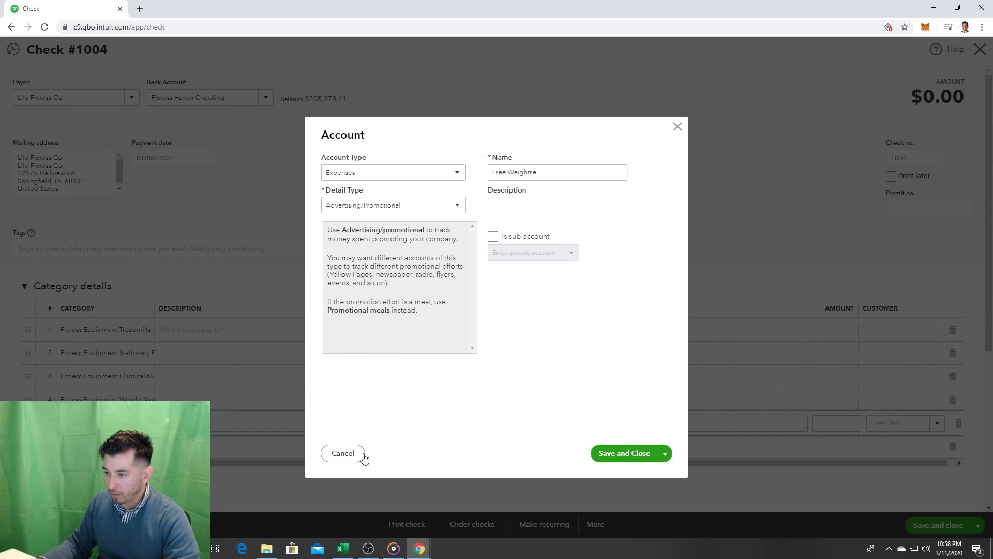
pyautogui.click(357, 455)
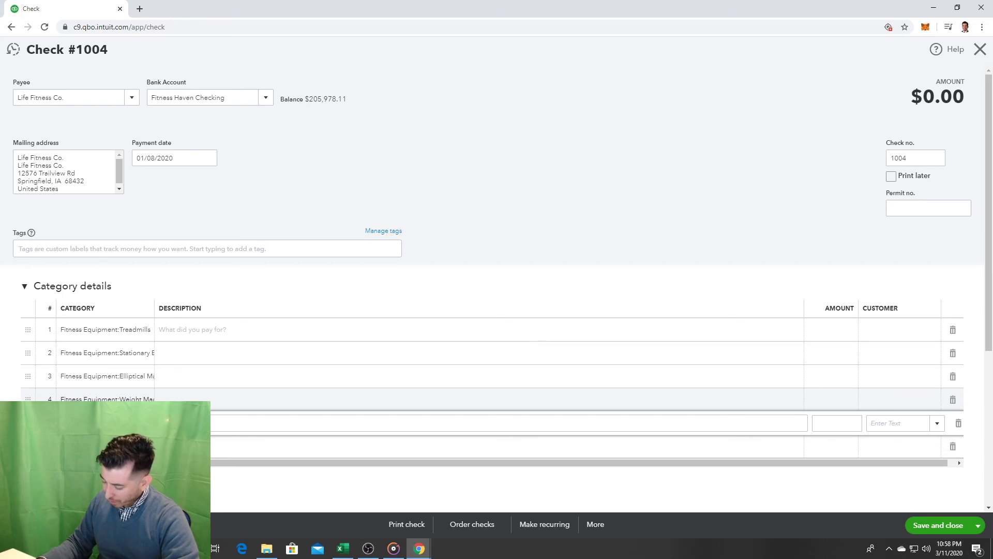
pyautogui.write('f')
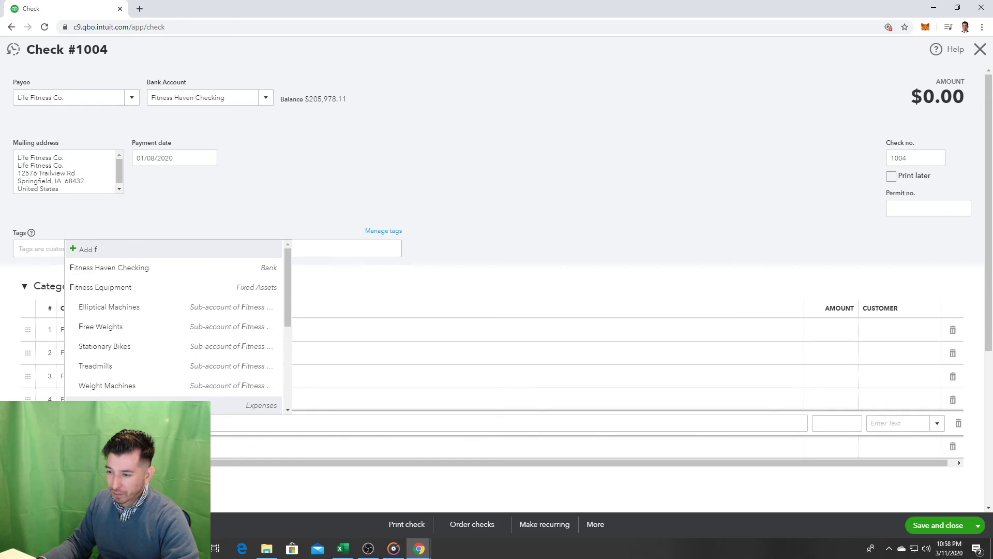
pyautogui.write('ree')
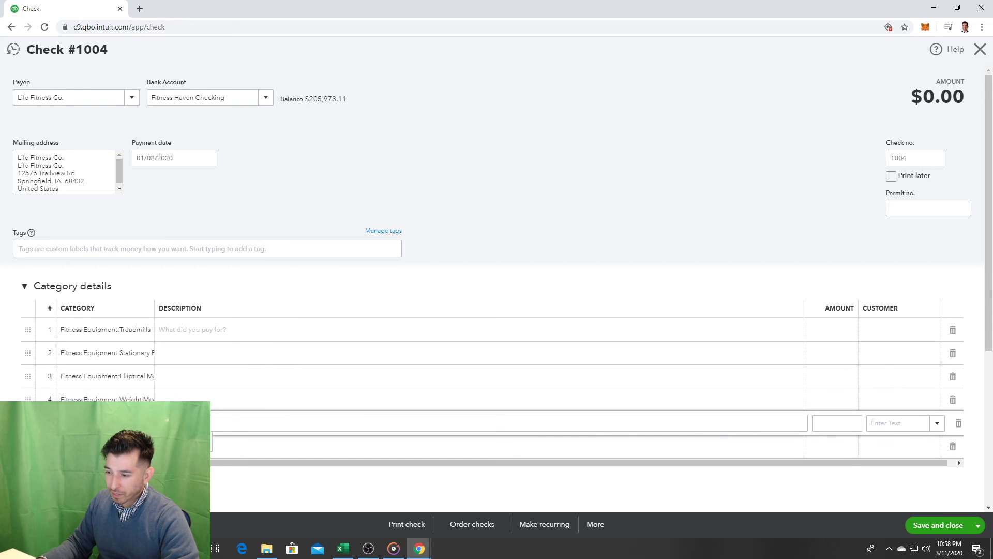
pyautogui.press('Return')
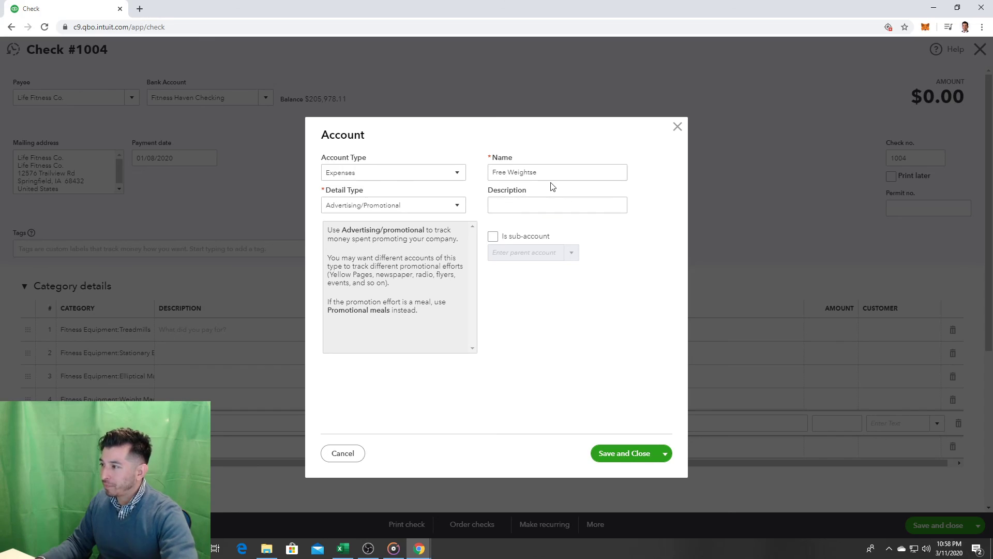
pyautogui.tripleClick(559, 172)
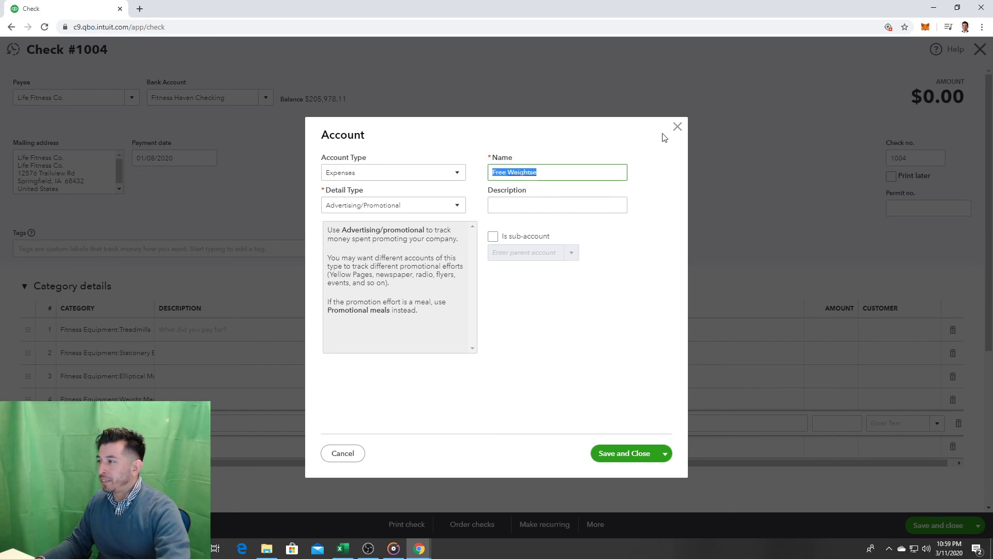
pyautogui.click(677, 127)
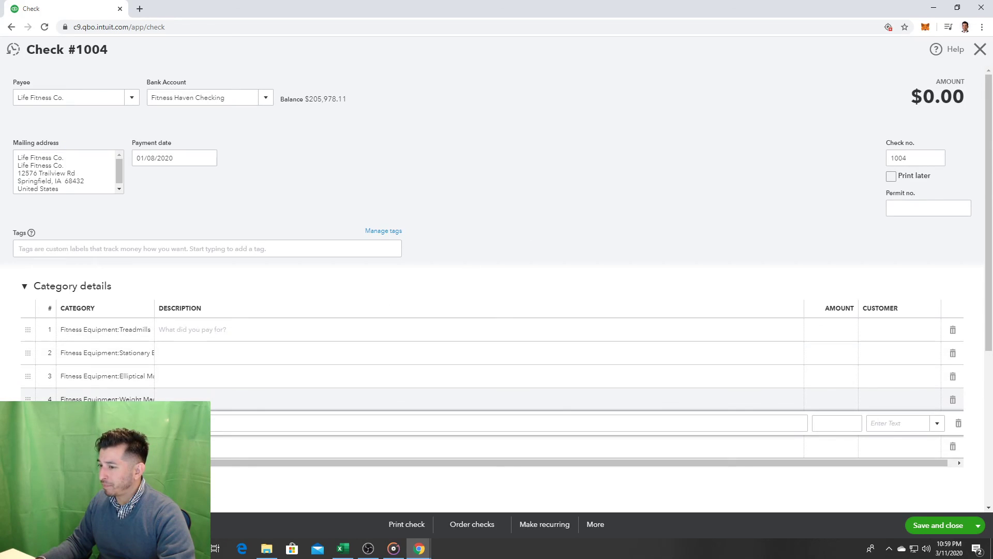
pyautogui.write('f')
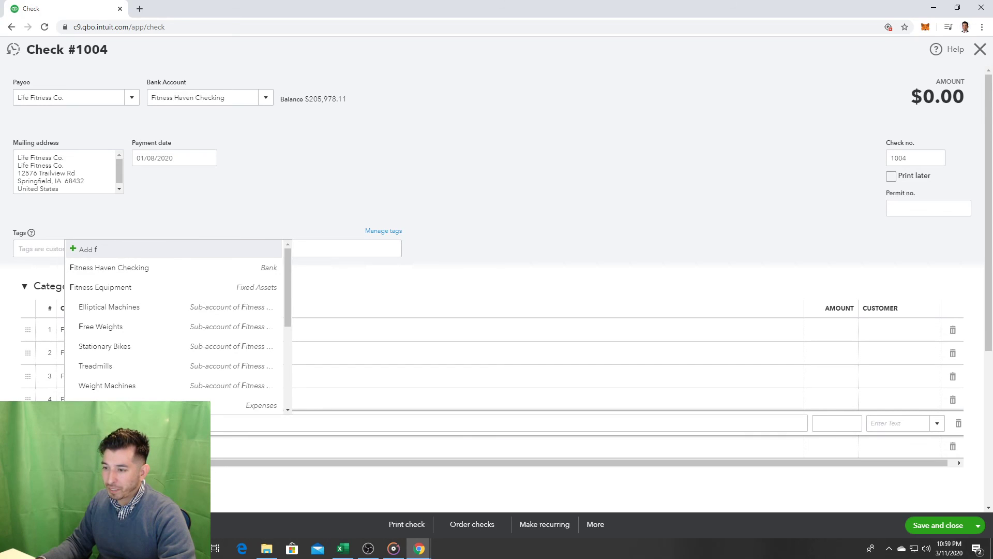
pyautogui.write('re')
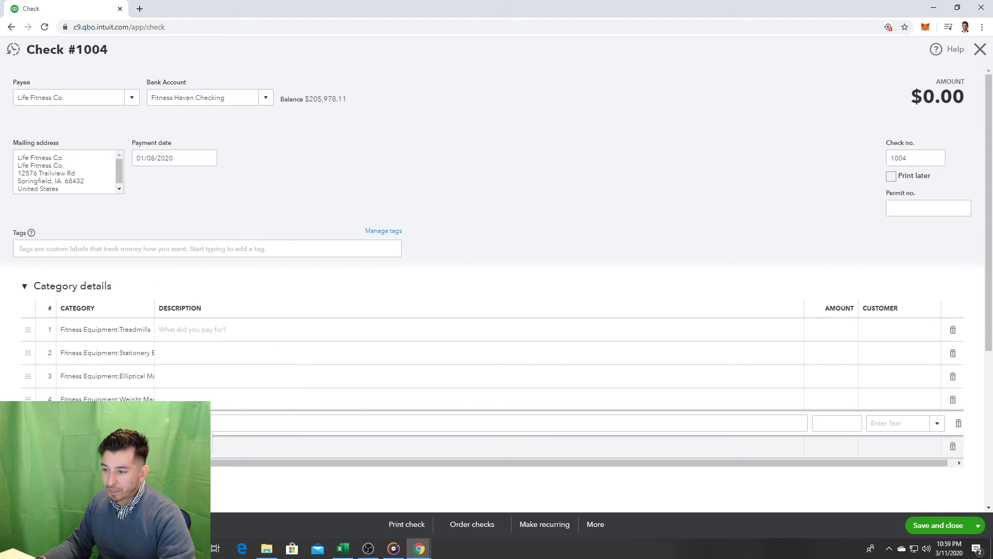
pyautogui.press('Return')
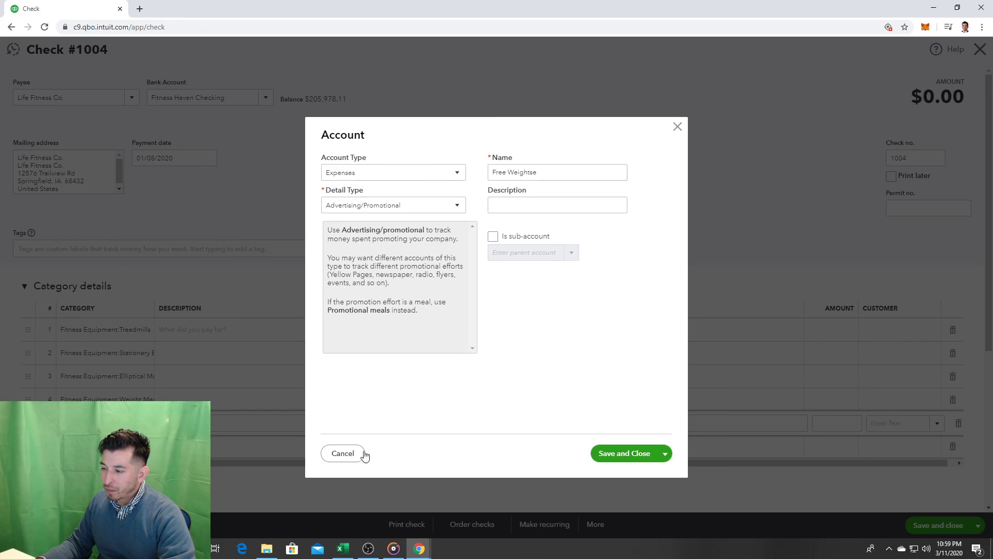
pyautogui.click(343, 453)
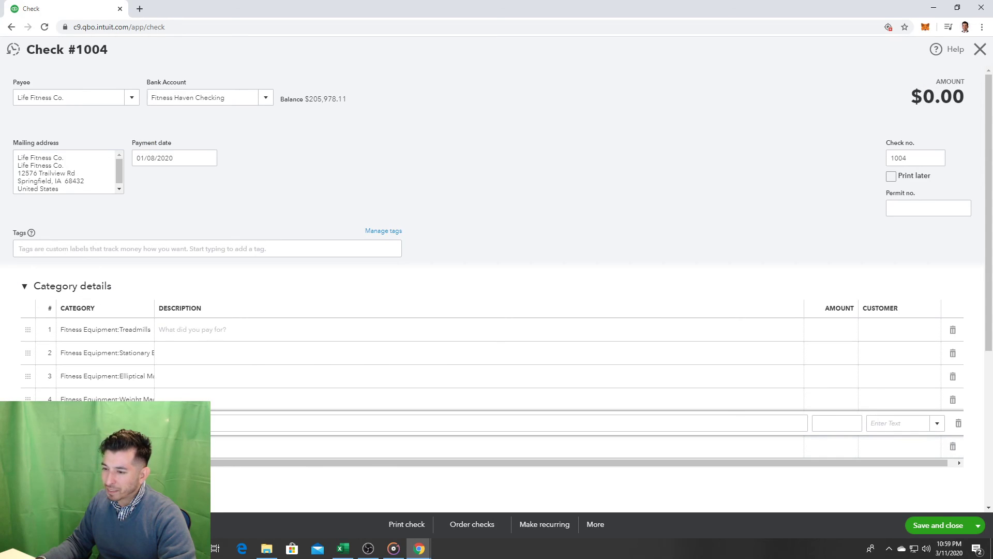
pyautogui.write('f')
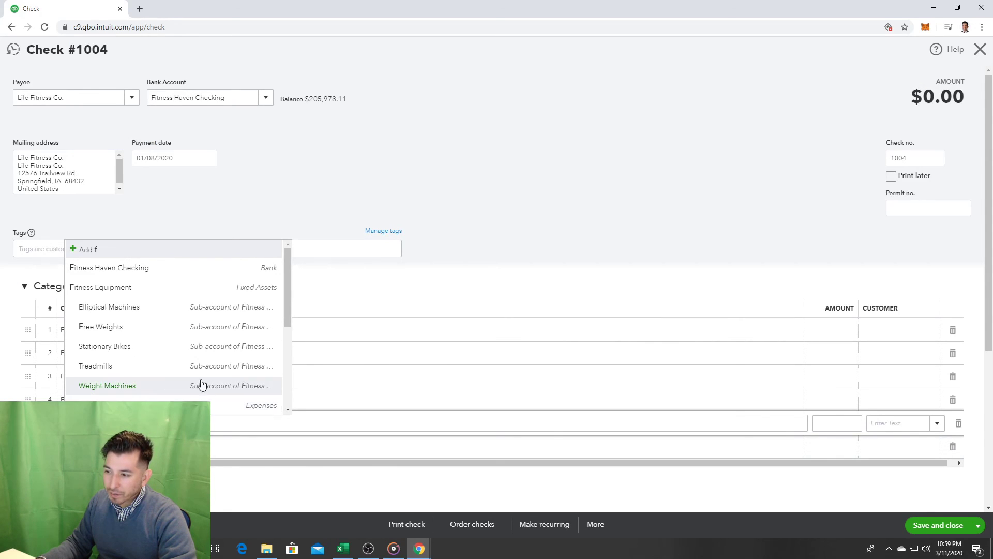
pyautogui.click(255, 386)
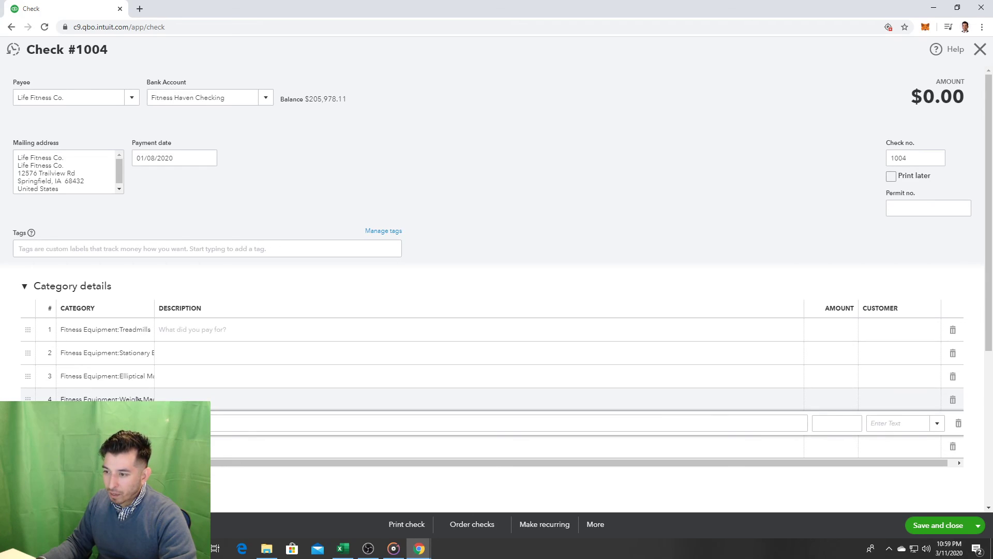
pyautogui.write('fr')
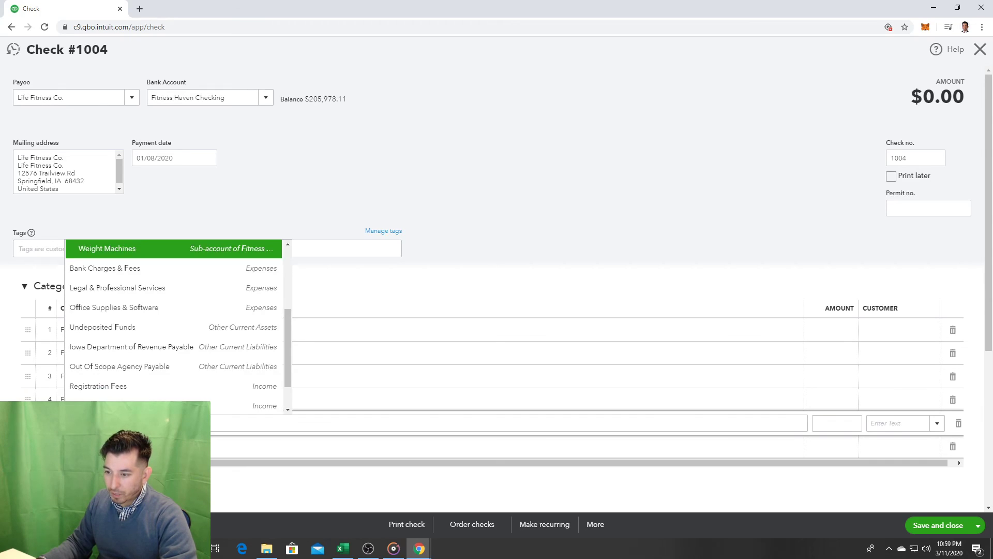
pyautogui.click(135, 461)
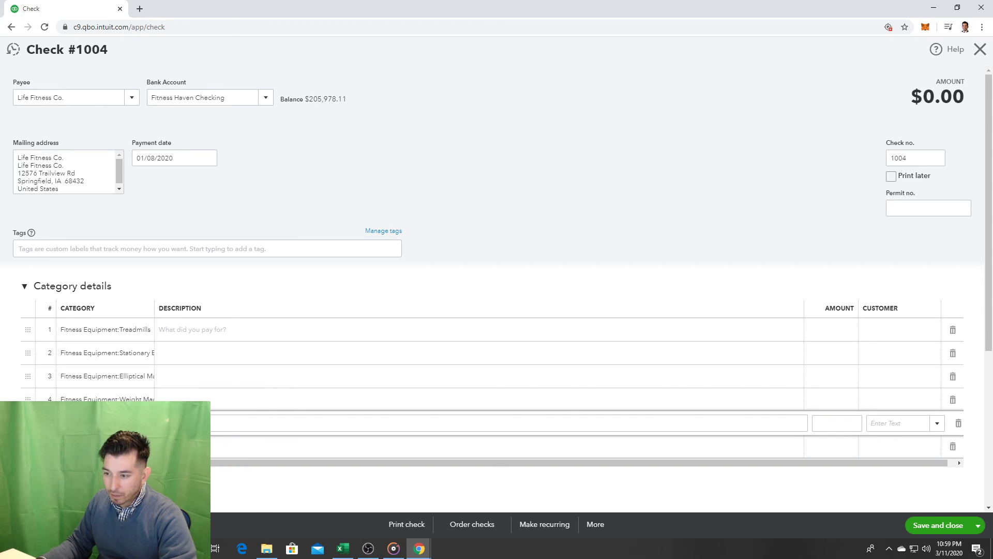
pyautogui.click(213, 422)
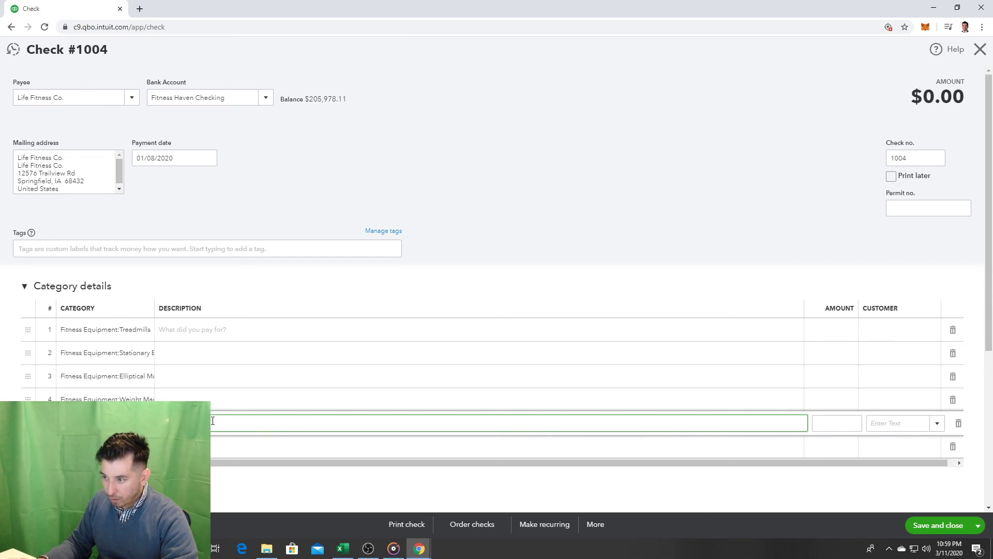
# Step: Type quantity descriptions (5), (5), (5) and (10) into check lines 1–4
pyautogui.click(194, 331)
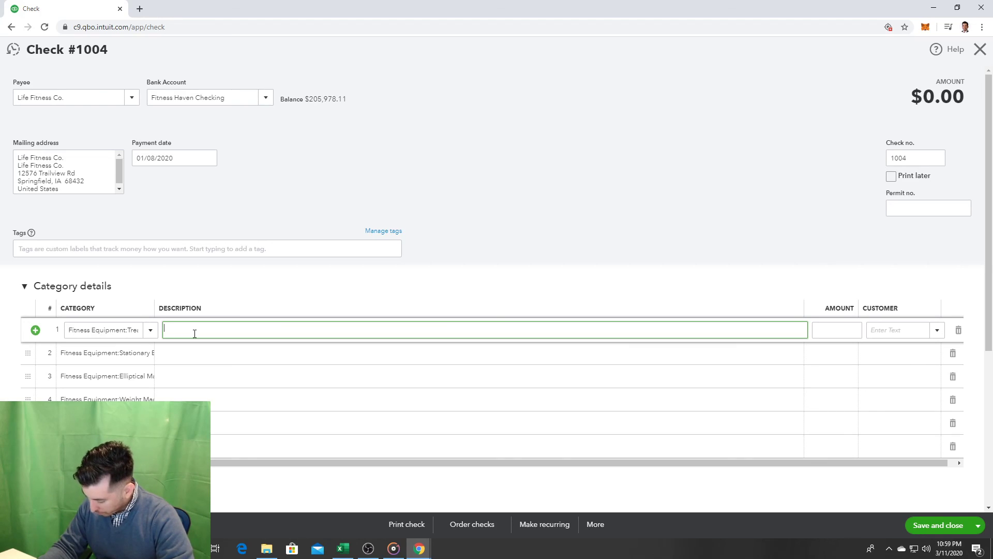
pyautogui.write('(5')
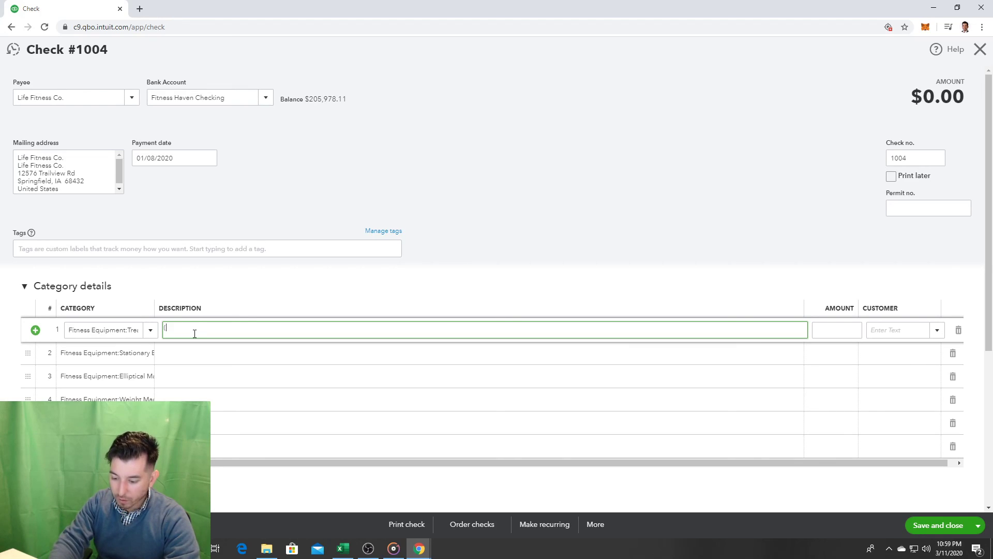
pyautogui.click(192, 353)
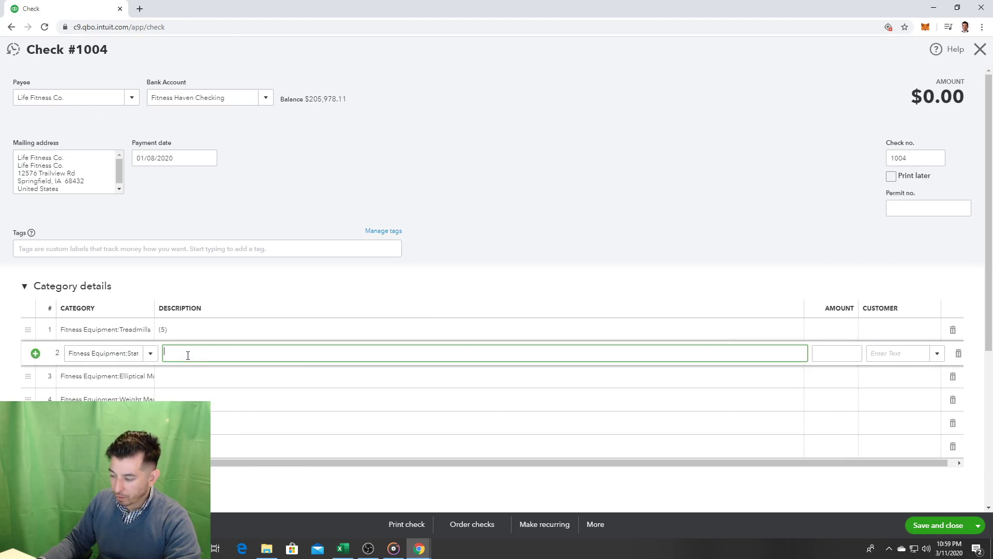
pyautogui.write('(5')
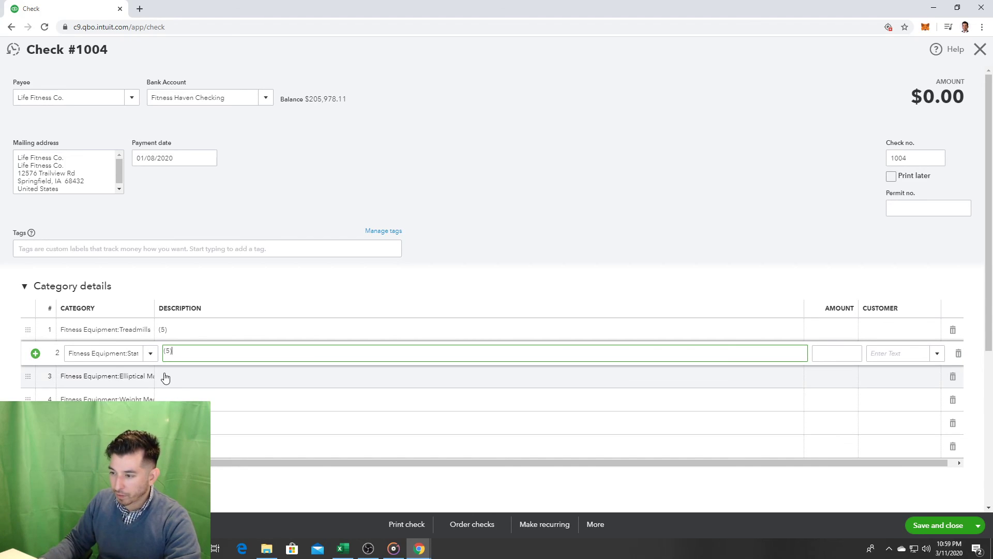
pyautogui.click(184, 374)
pyautogui.write('(5)')
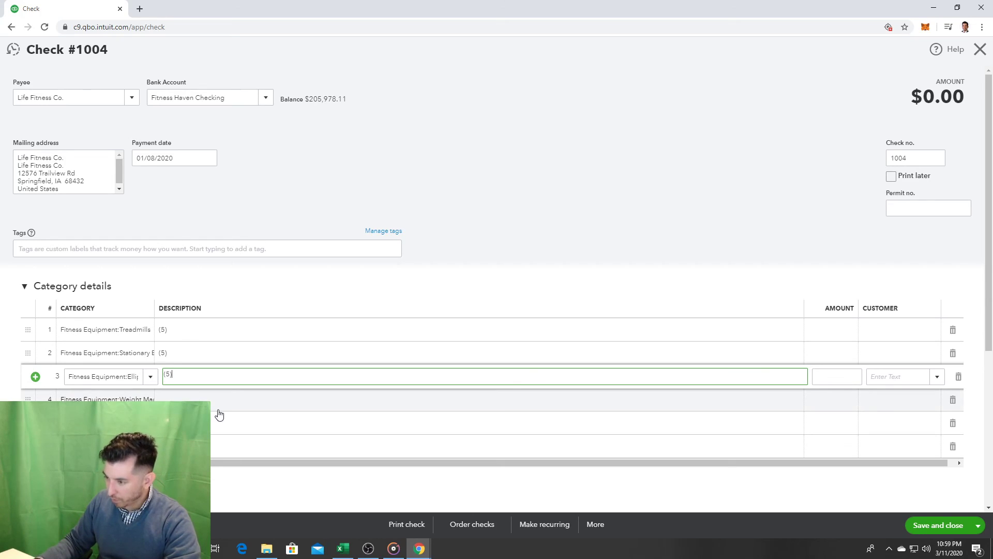
pyautogui.click(223, 411)
pyautogui.write('(10')
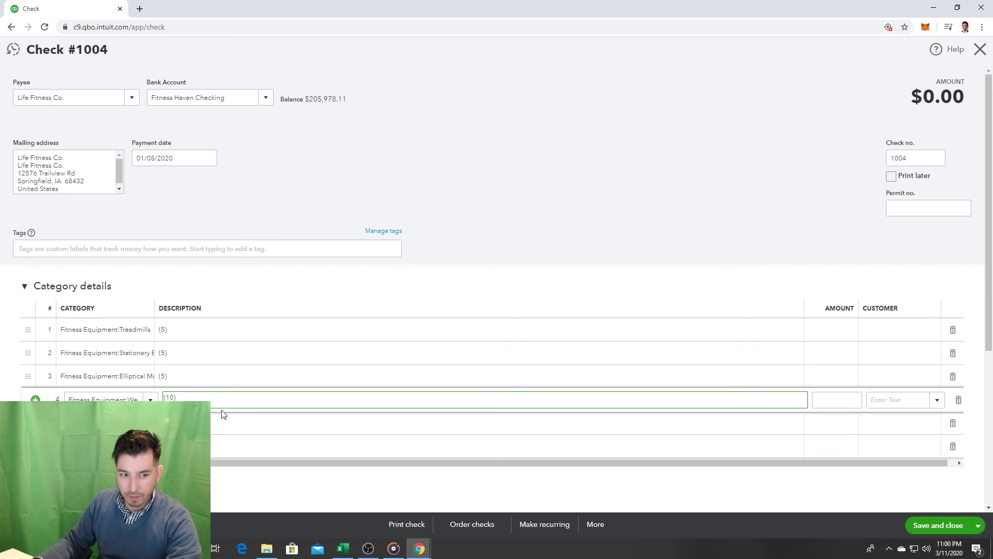
pyautogui.click(219, 427)
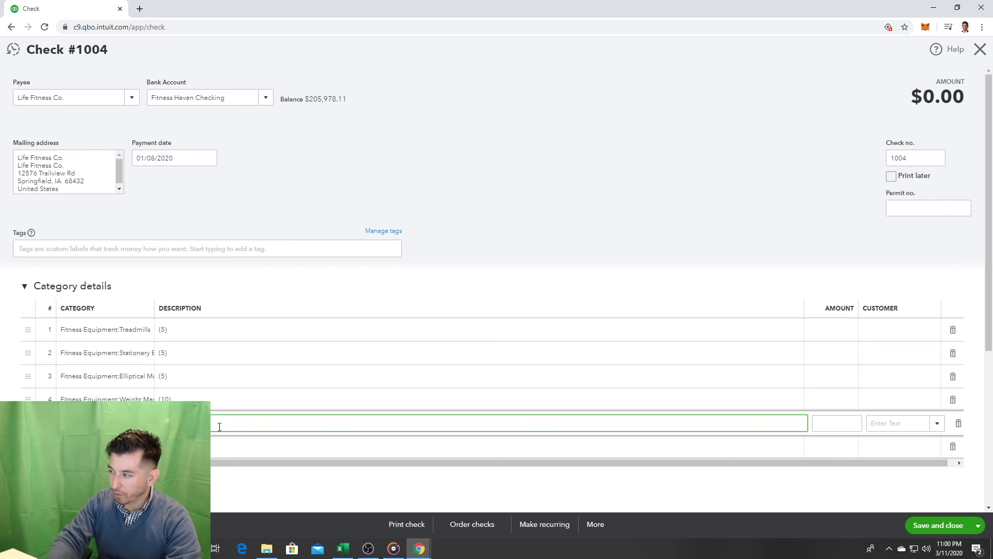
# Step: Enter amounts 10,000, 12,000, 10,000, 40,000 and 8,000, then save the $80,000 check
pyautogui.click(851, 327)
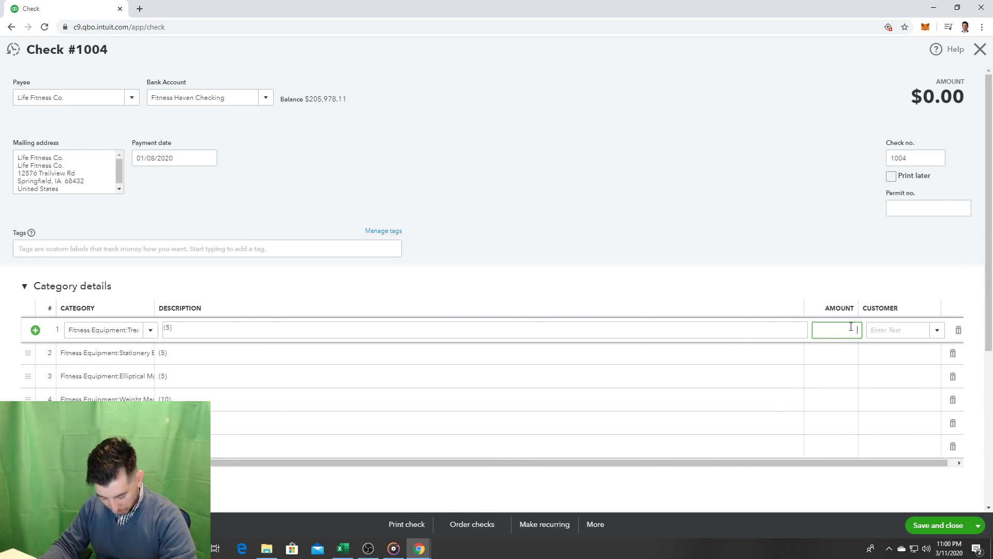
pyautogui.write('10,000')
pyautogui.click(846, 358)
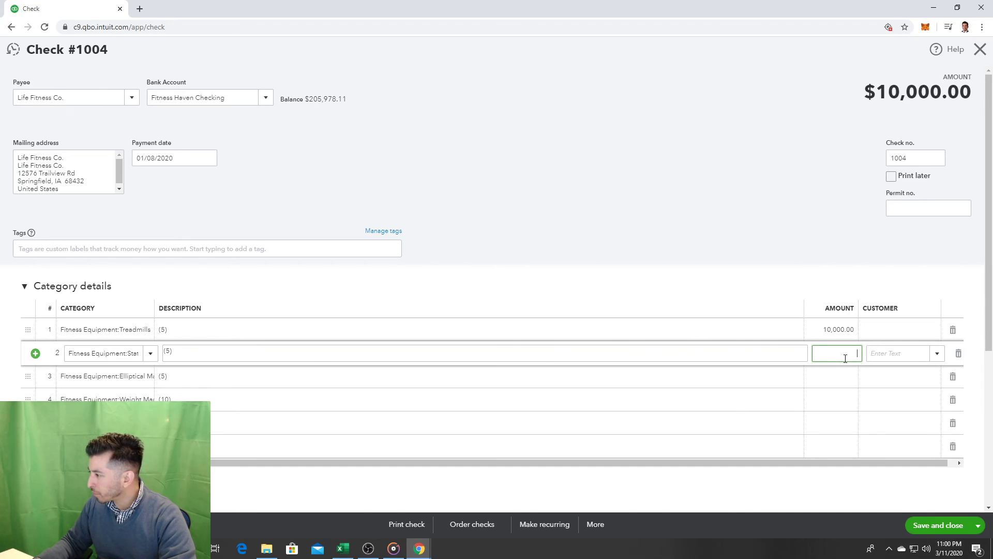
pyautogui.write('12,000')
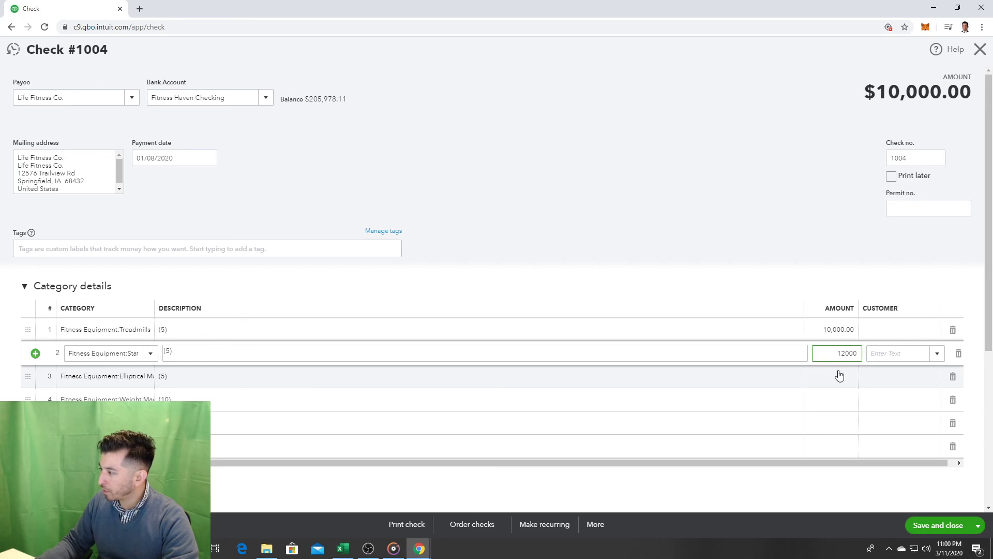
pyautogui.click(838, 375)
pyautogui.write('10,000')
pyautogui.click(833, 401)
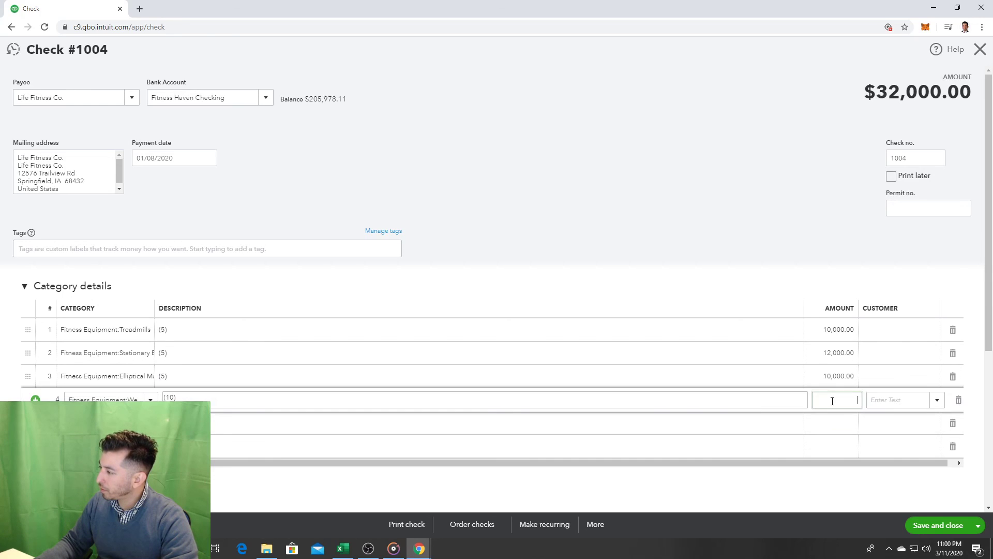
pyautogui.write('40000')
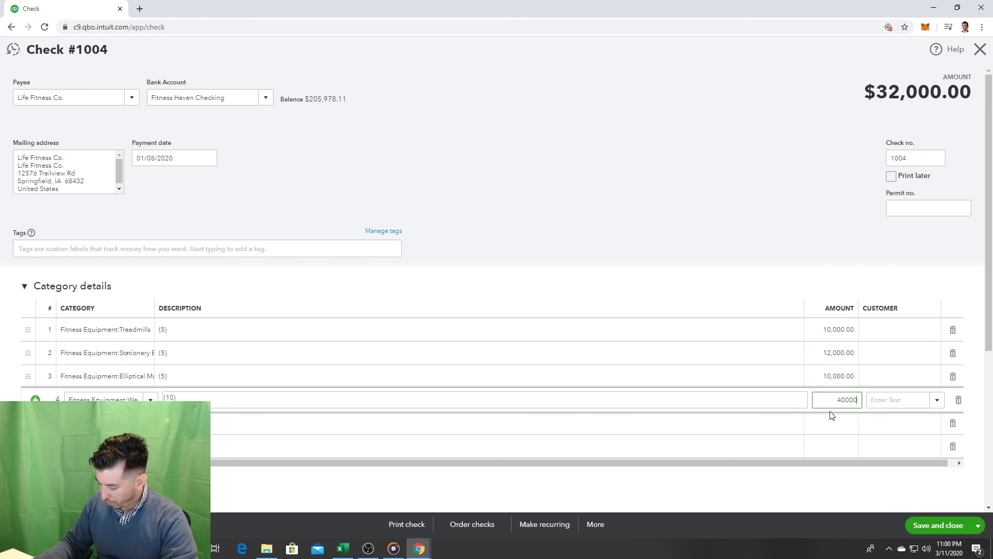
pyautogui.click(829, 431)
pyautogui.write('80')
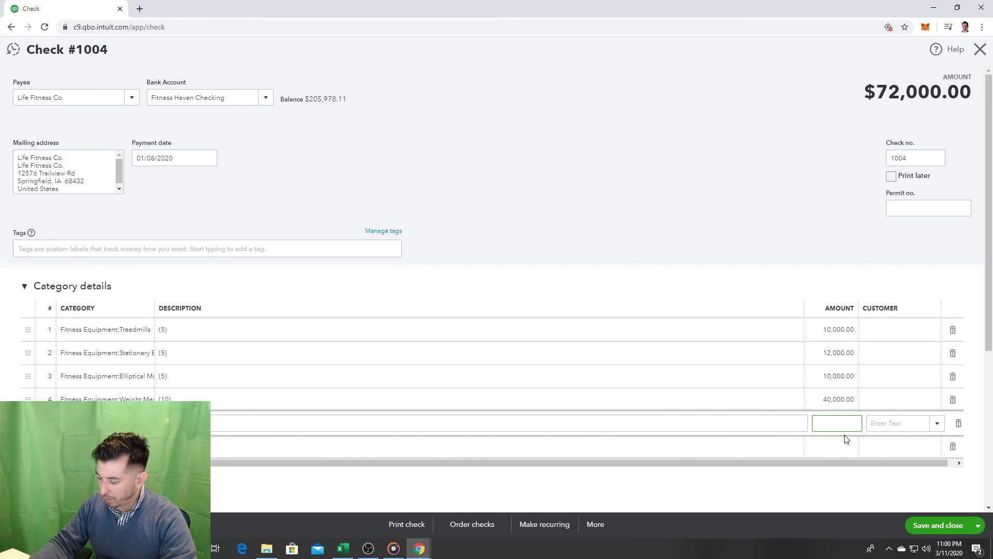
pyautogui.write('00')
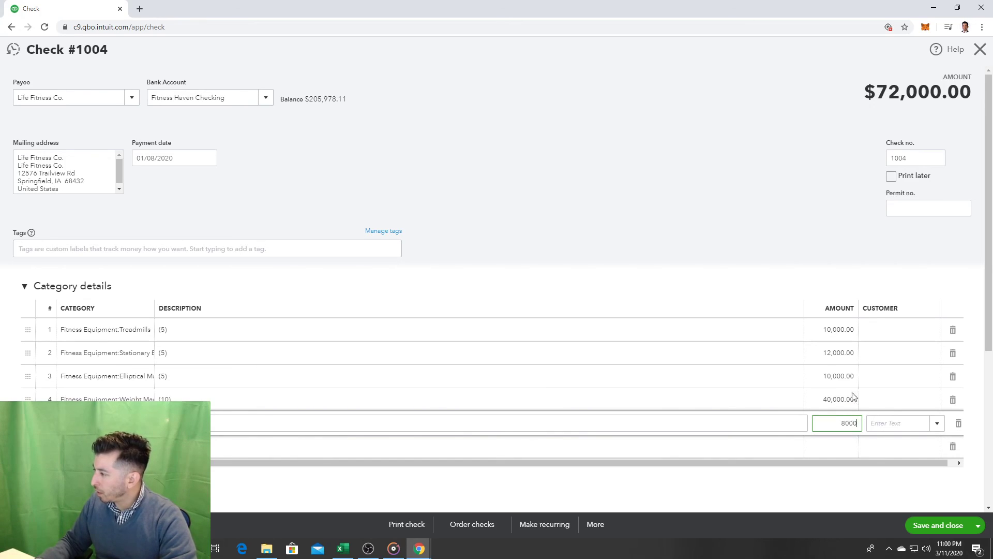
pyautogui.click(823, 236)
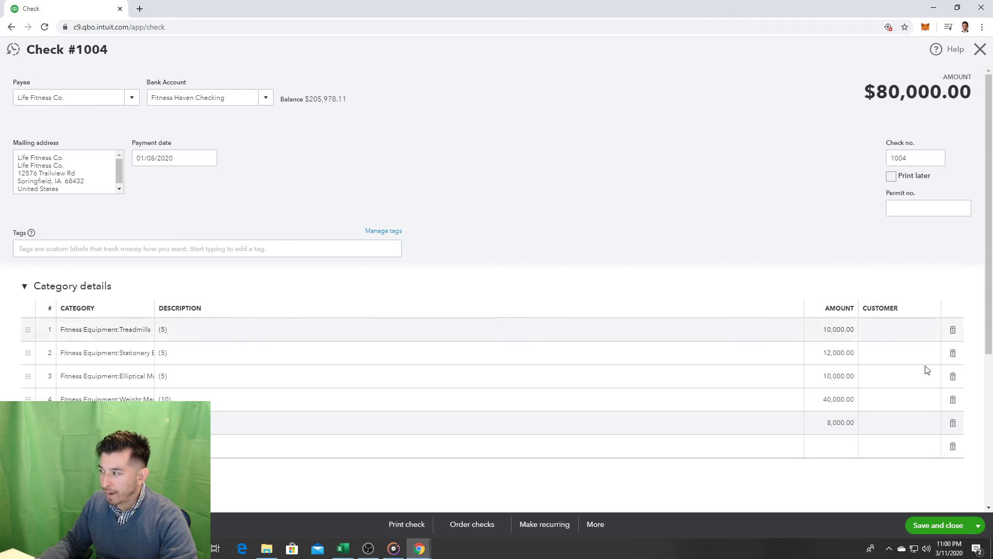
pyautogui.click(937, 526)
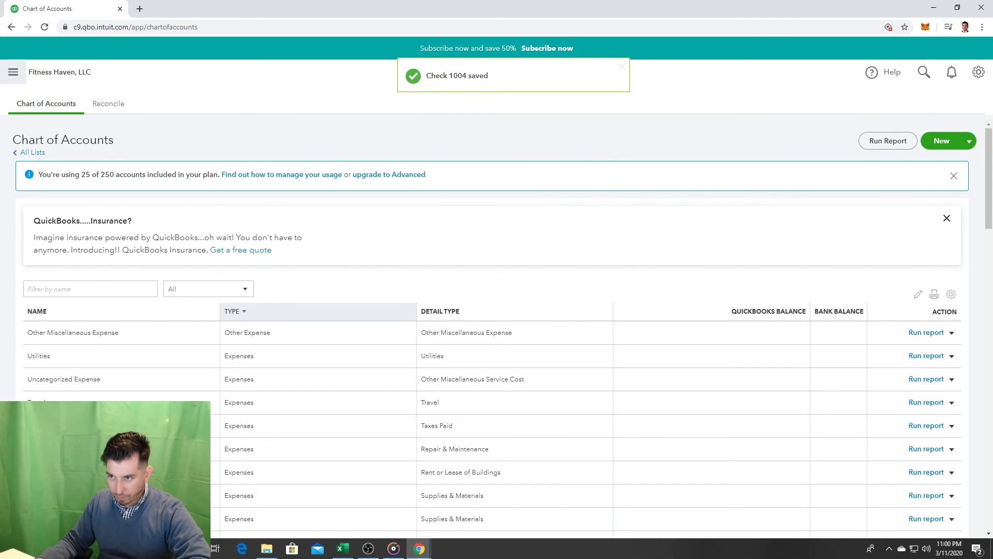
# Step: Open the Balance Sheet from the Reports favorites to confirm Total Fitness Equipment of 80,000.00 and checking at 125,978.11
pyautogui.click(13, 72)
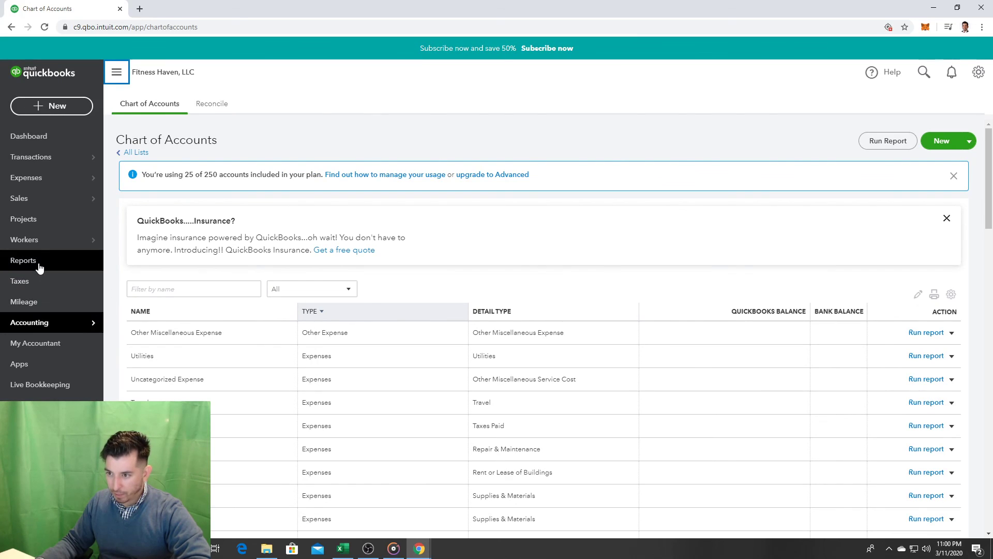
pyautogui.click(39, 266)
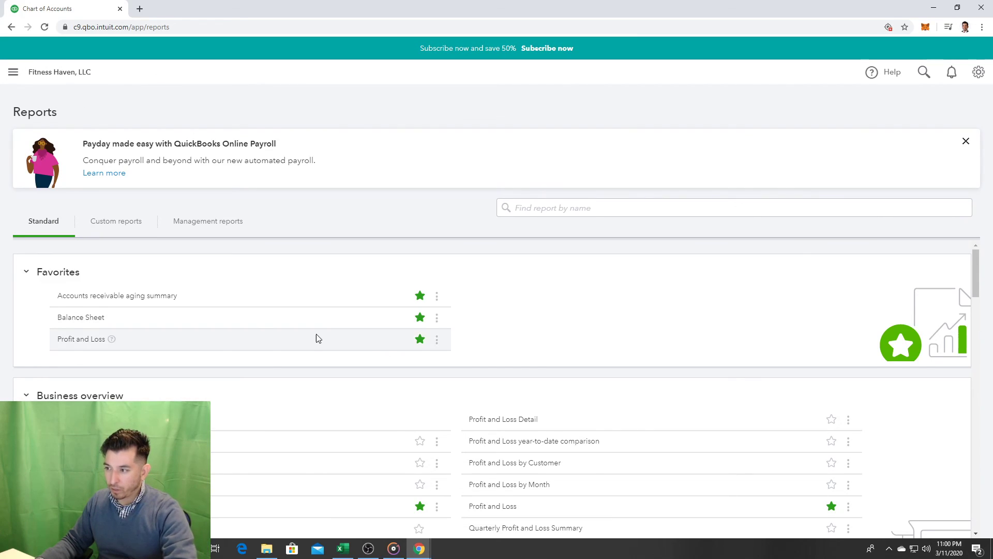
pyautogui.scroll(-15, 317, 340)
pyautogui.scroll(-15, 407, 378)
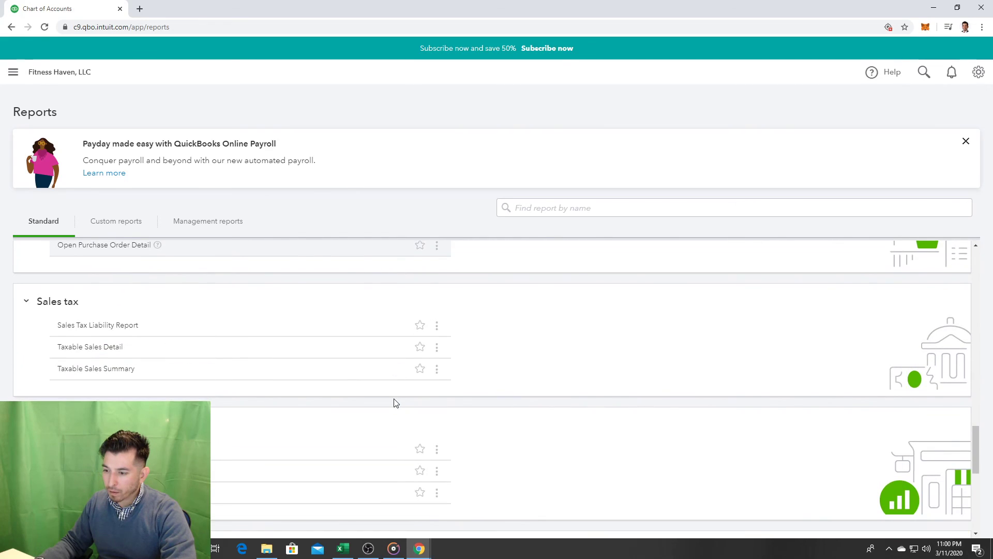
pyautogui.hotkey('ctrl', 'f')
pyautogui.write('balan')
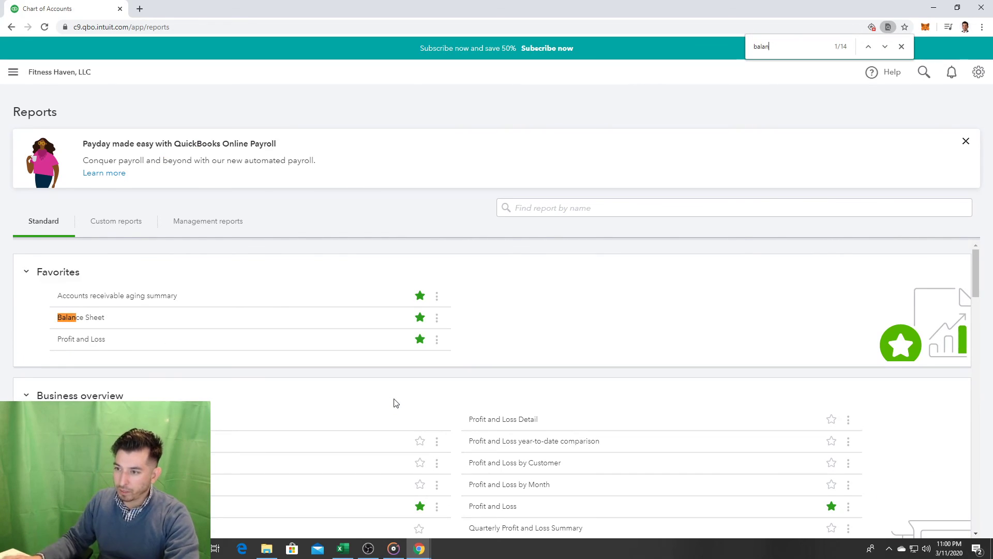
pyautogui.click(78, 318)
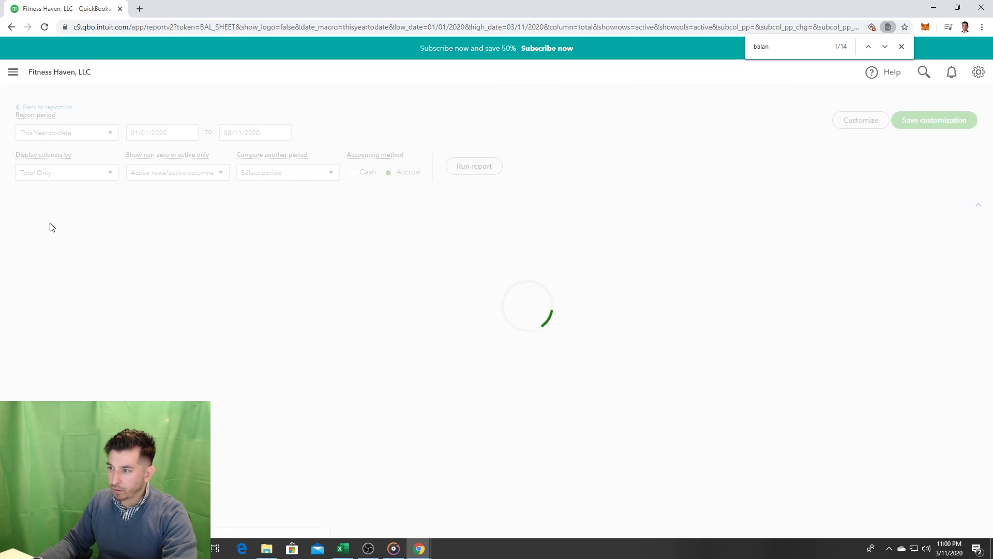
pyautogui.scroll(-3, 402, 333)
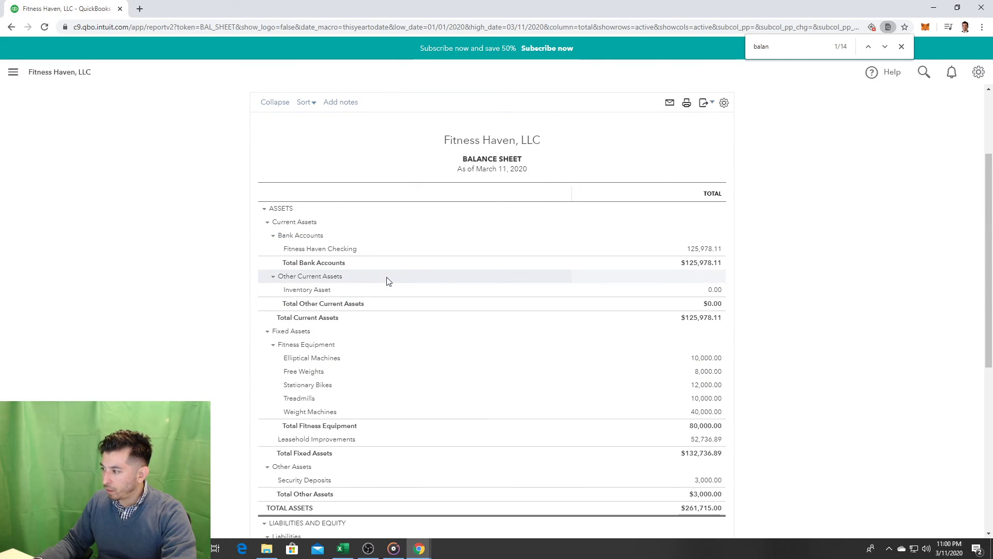